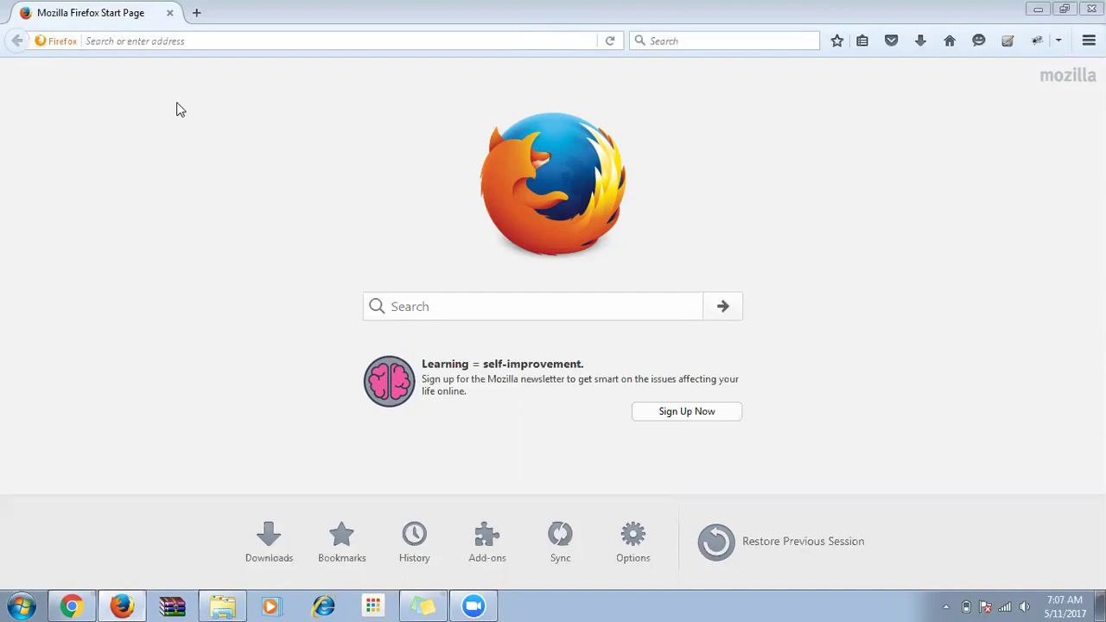
Open Google Drive in Chrome from the Google apps grid.
{"action": "left_click", "coordinate": [197, 41]}
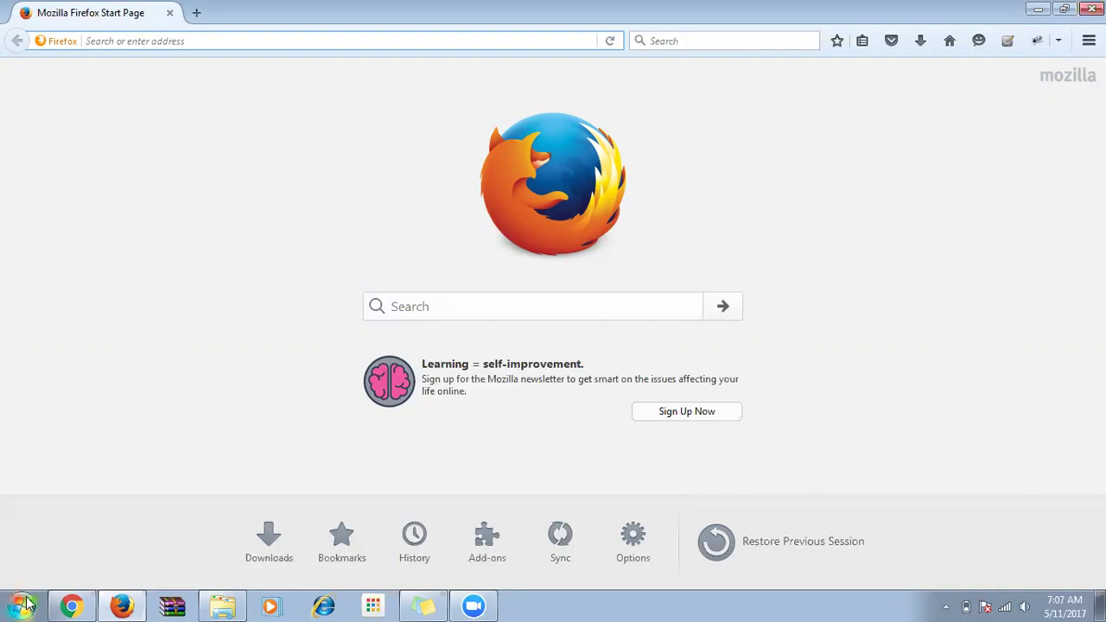
{"action": "left_click", "coordinate": [71, 605]}
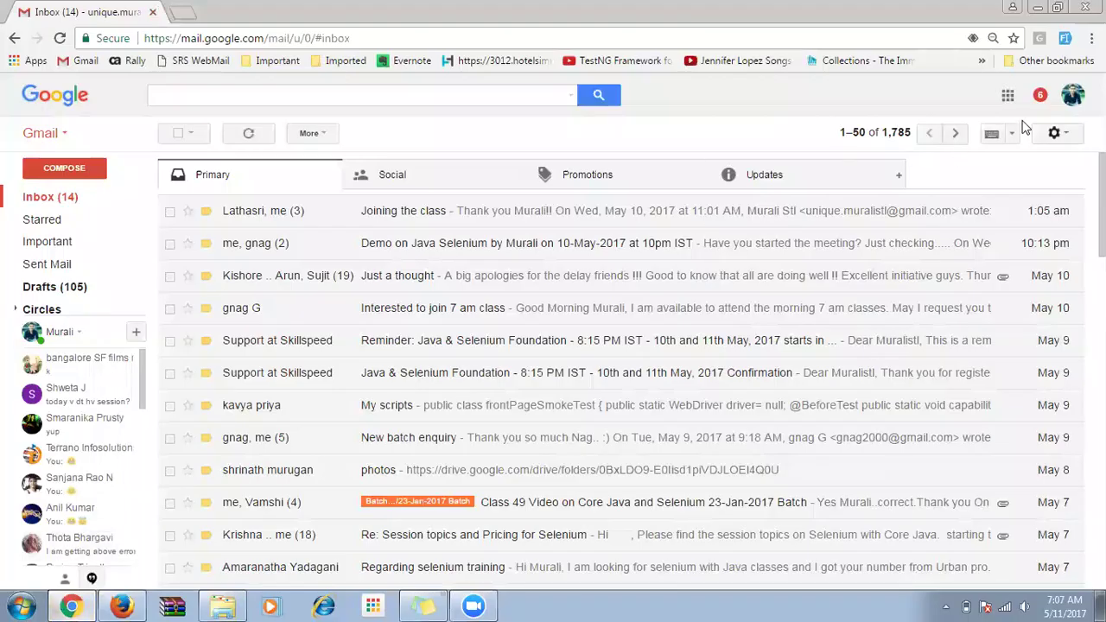
{"action": "left_click", "coordinate": [1007, 97]}
{"action": "left_click", "coordinate": [971, 335]}
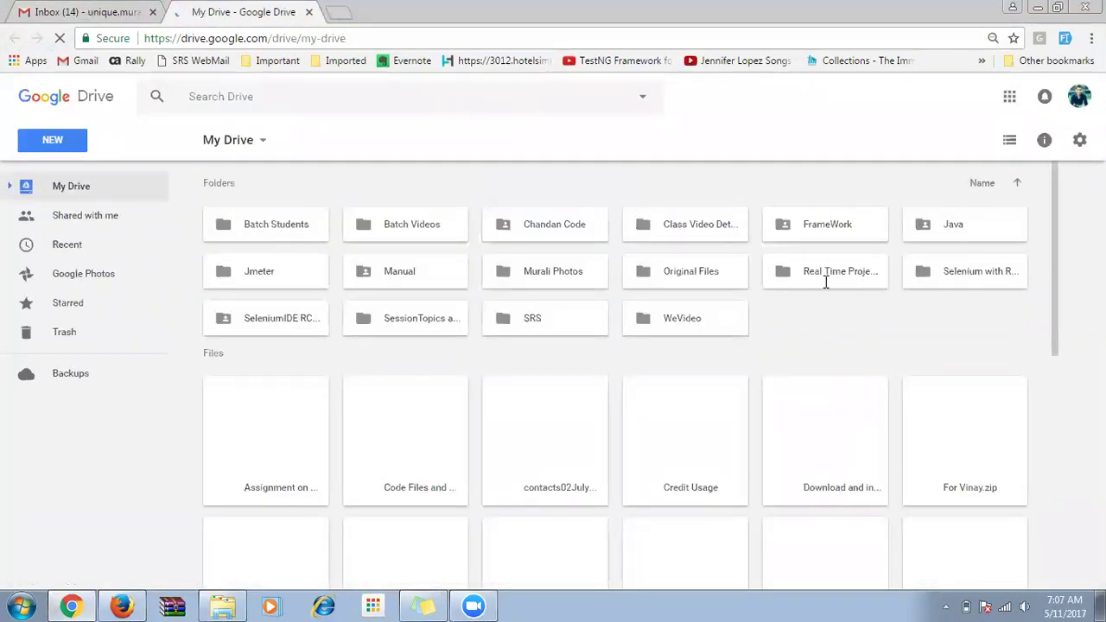
Open the JAVA Execution and Installation Process doc in the Java folder and scroll to the installation steps.
{"action": "double_click", "coordinate": [953, 226]}
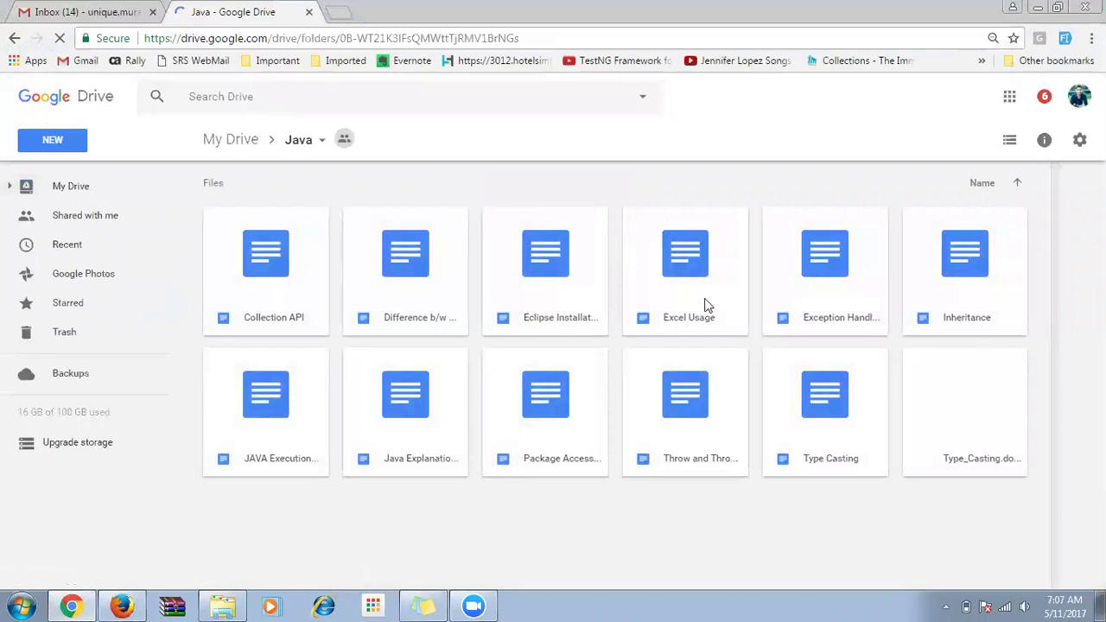
{"action": "double_click", "coordinate": [288, 419]}
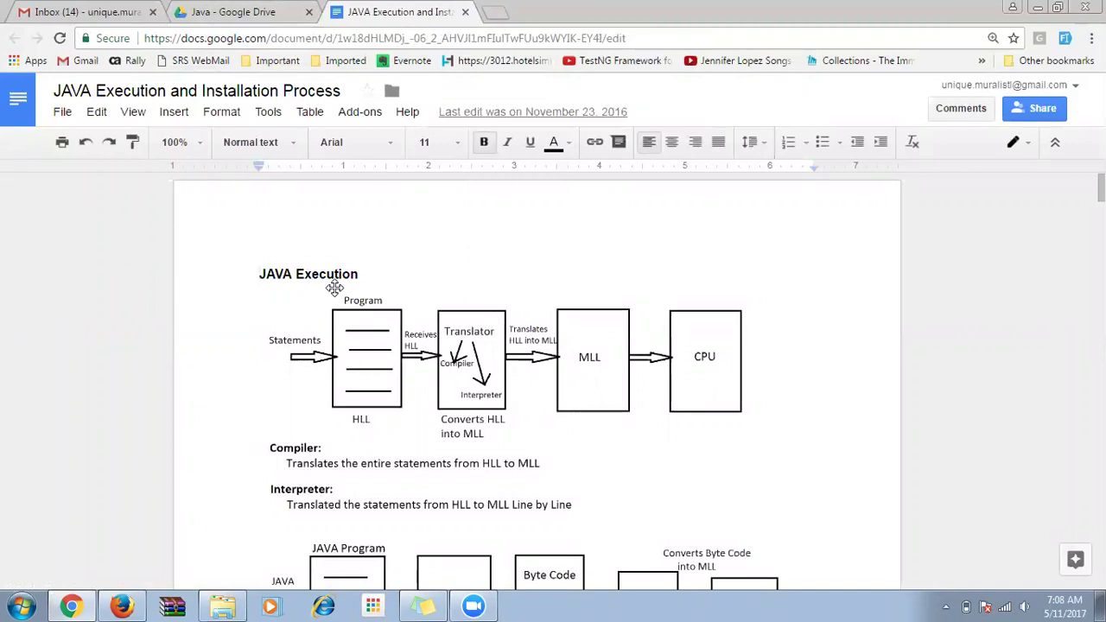
{"action": "scroll", "coordinate": [335, 288], "scroll_direction": "down", "scroll_amount": 8}
{"action": "scroll", "coordinate": [329, 335], "scroll_direction": "down", "scroll_amount": 4}
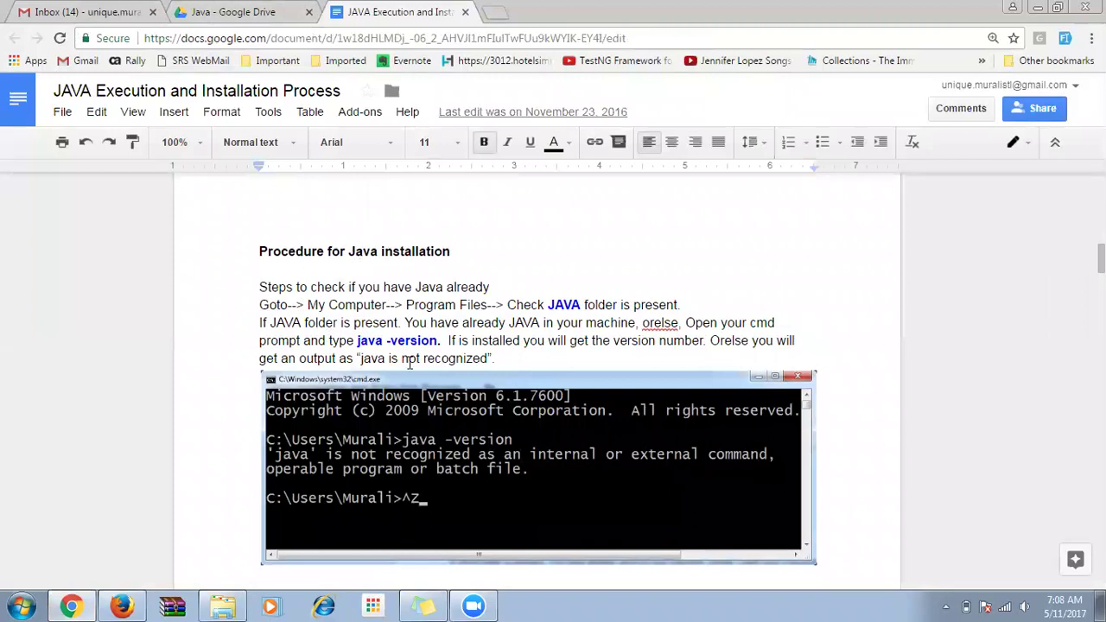
Run java -version in a Command Prompt, confirm Java 1.8.0_05, and return to the document.
{"action": "left_click", "coordinate": [21, 607]}
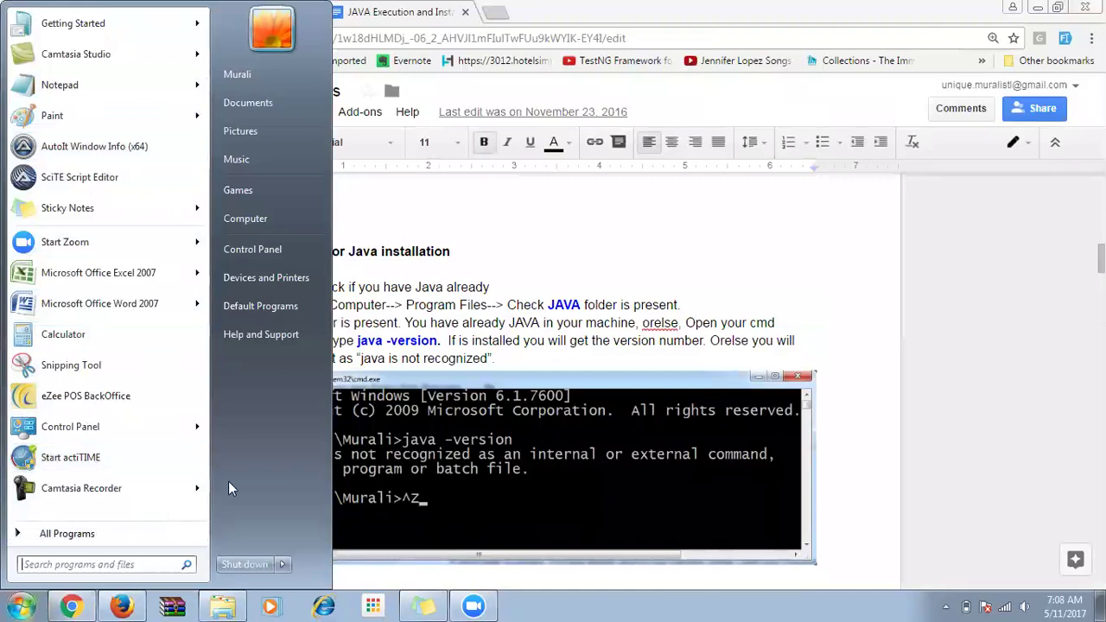
{"action": "type", "text": "cm"}
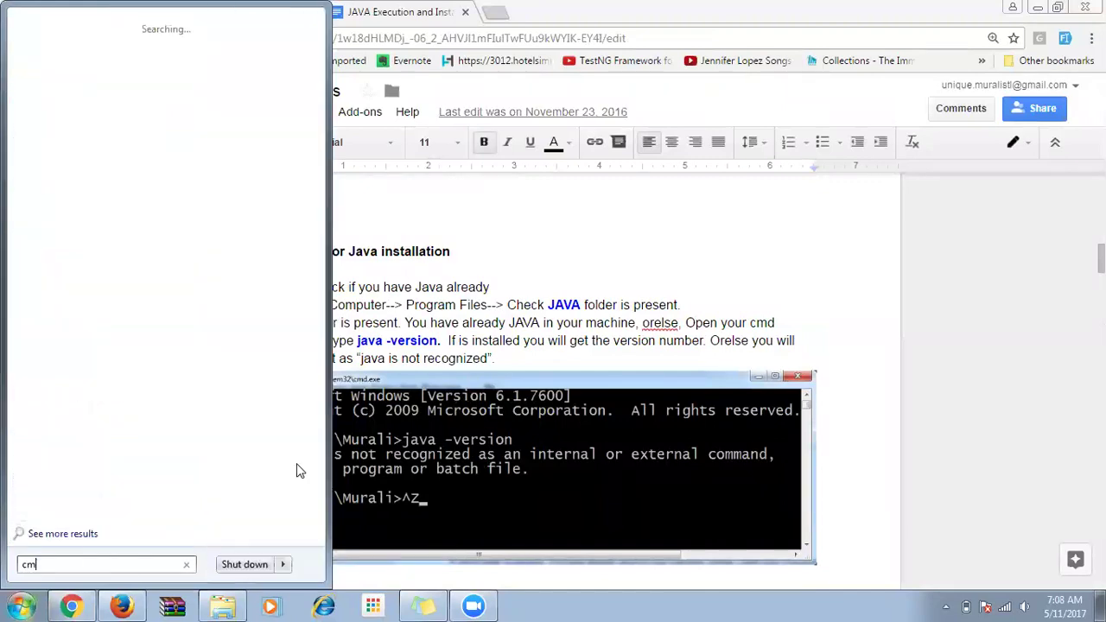
{"action": "type", "text": "d"}
{"action": "key", "text": "Return"}
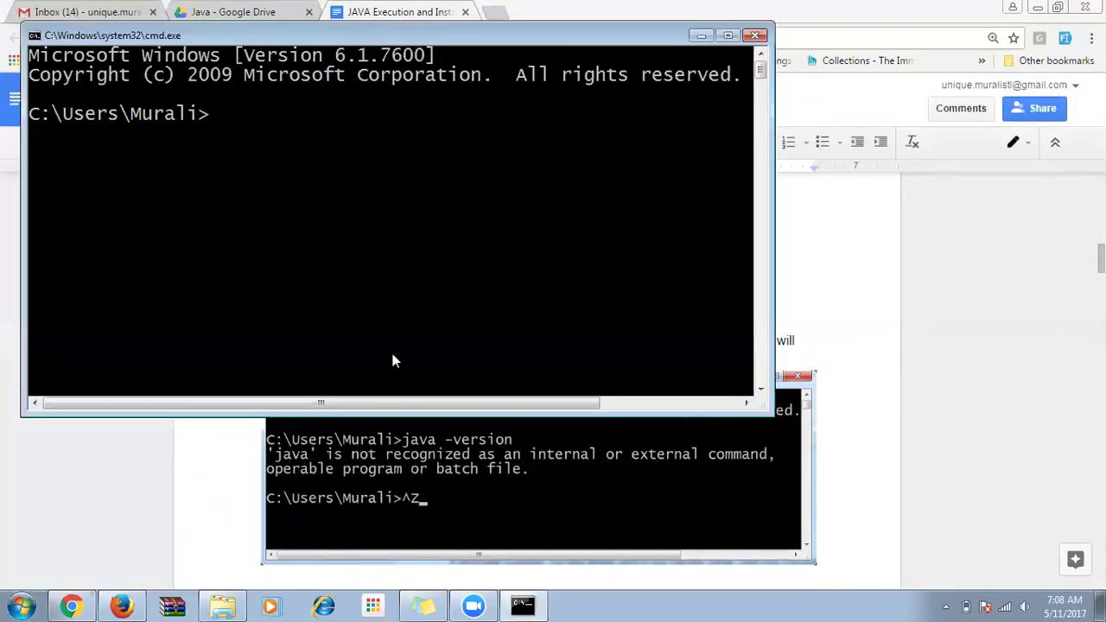
{"action": "type", "text": "java -version"}
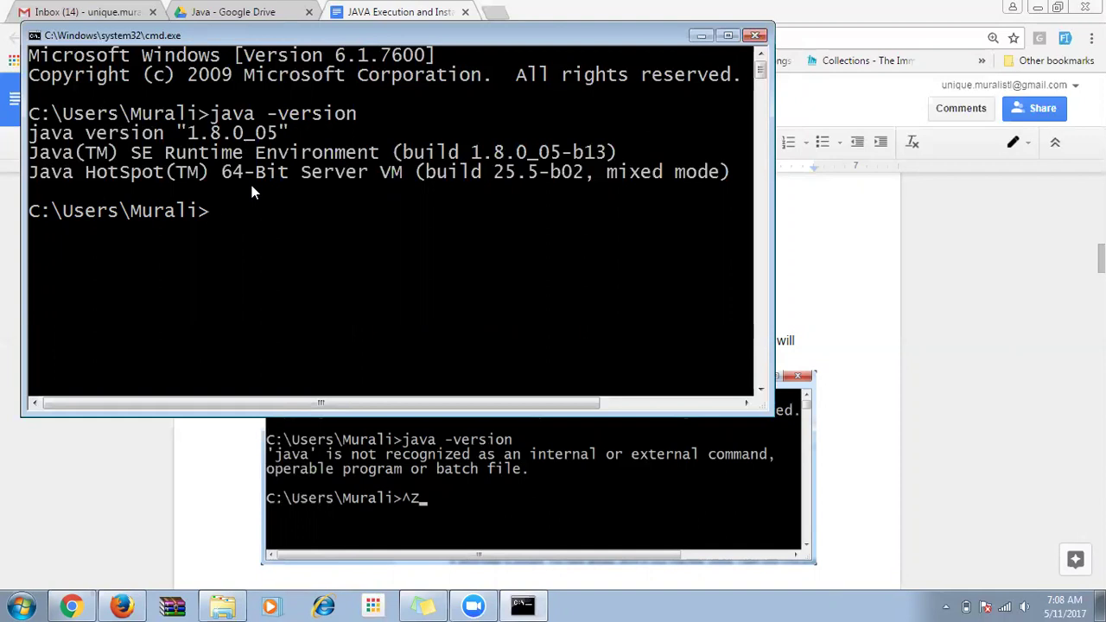
{"action": "left_click", "coordinate": [766, 474]}
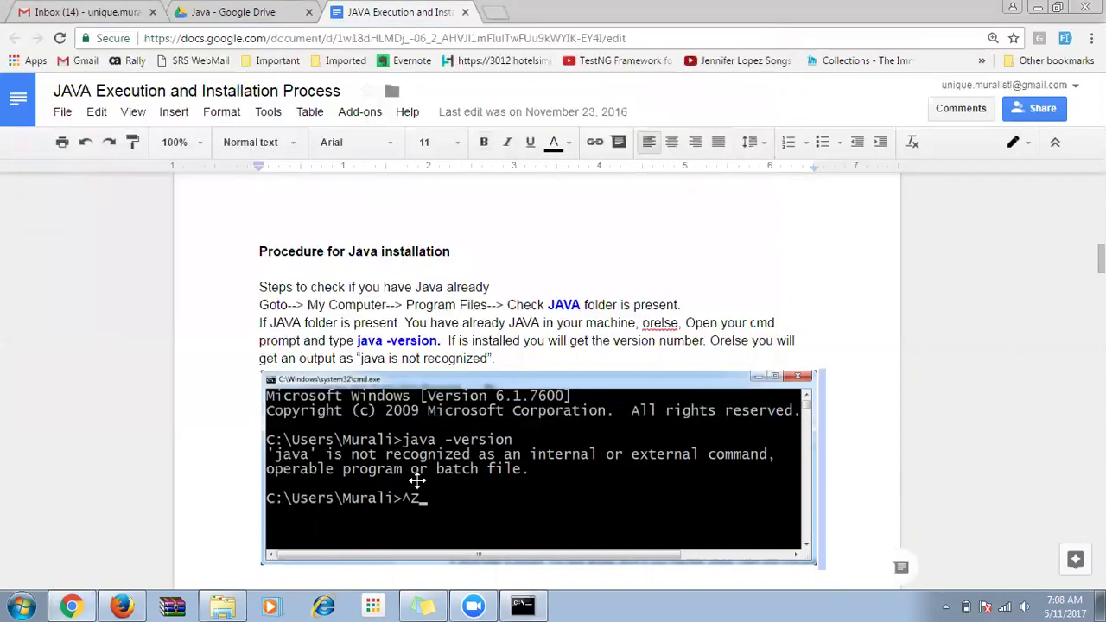
Search the web for 'java download' in a new Chrome tab.
{"action": "scroll", "coordinate": [419, 475], "scroll_direction": "down", "scroll_amount": 3}
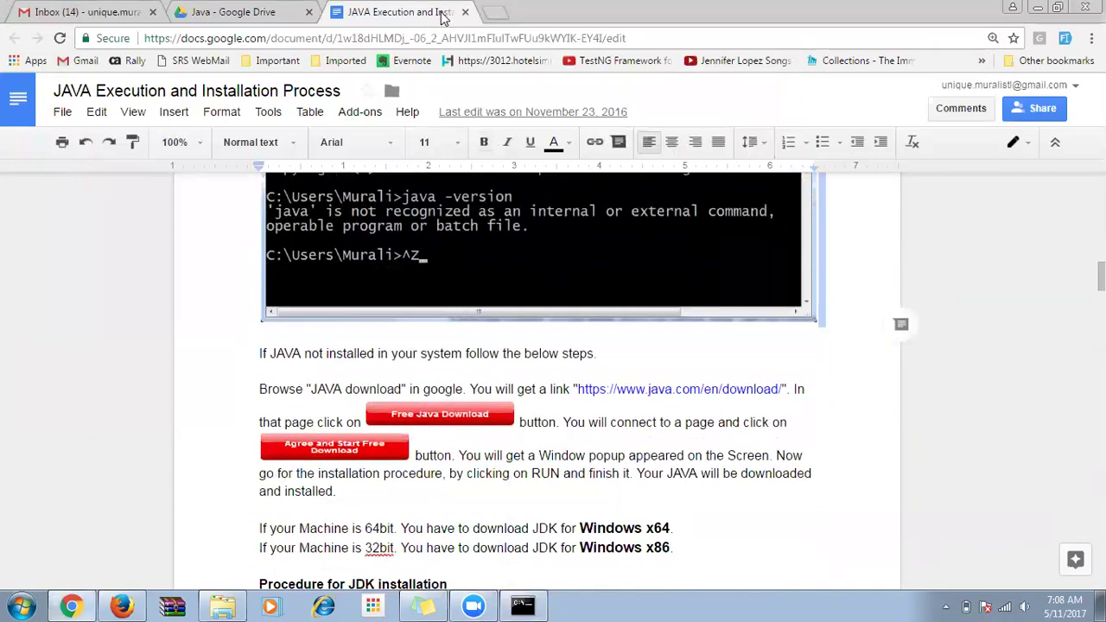
{"action": "left_click", "coordinate": [498, 13]}
{"action": "type", "text": "java "}
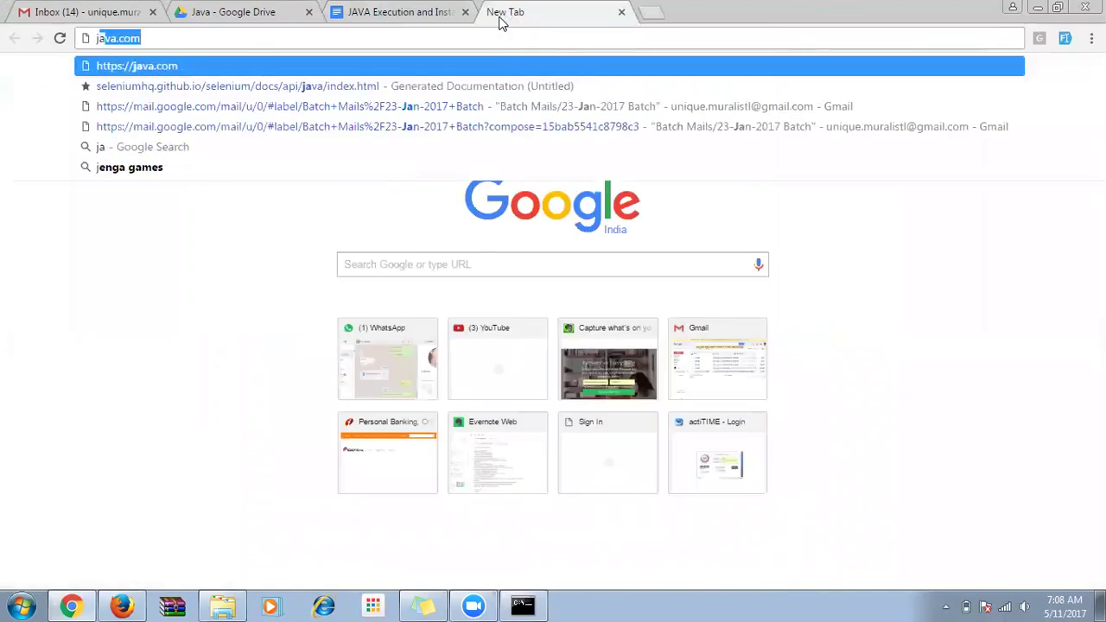
{"action": "type", "text": "download"}
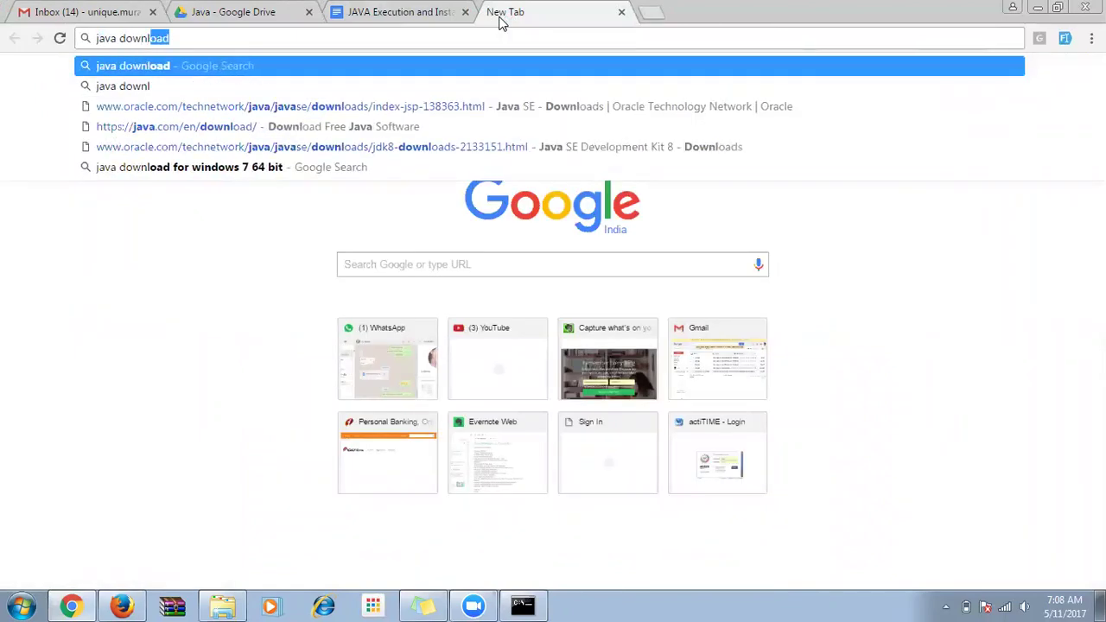
{"action": "key", "text": "Return"}
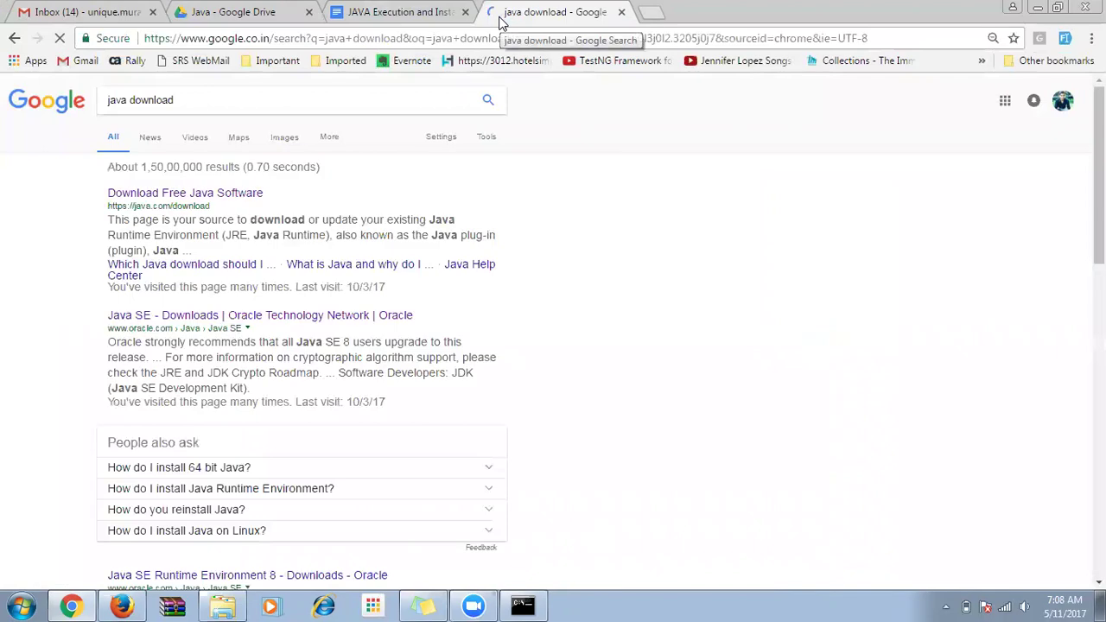
Open java.com's 64-bit Java for Windows download page offering Version 8 Update 131.
{"action": "left_click", "coordinate": [222, 194]}
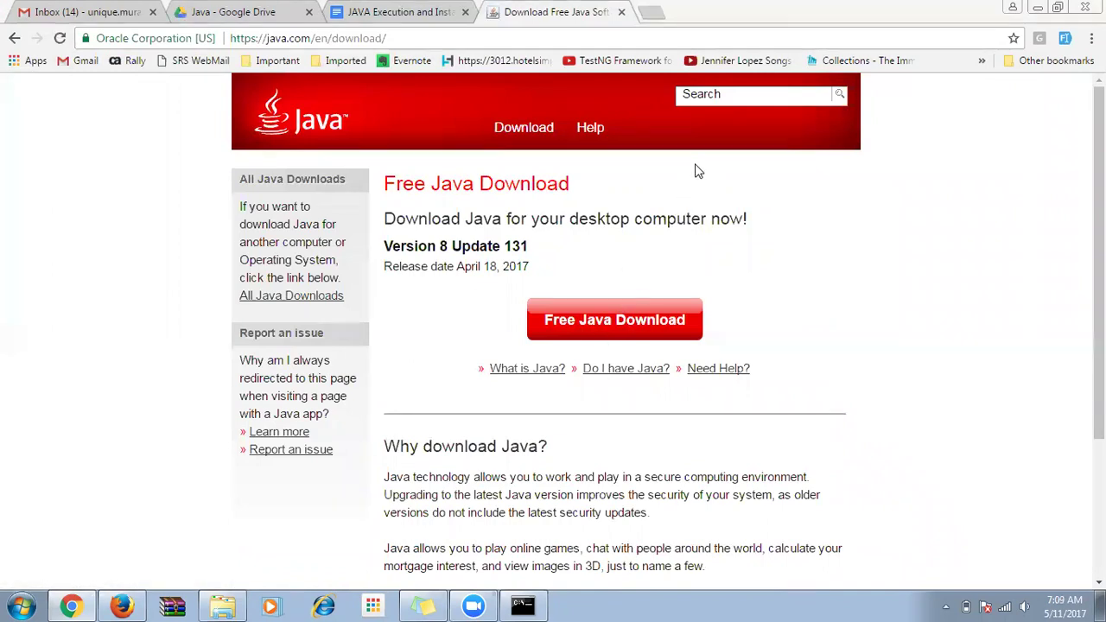
{"action": "left_click", "coordinate": [625, 320]}
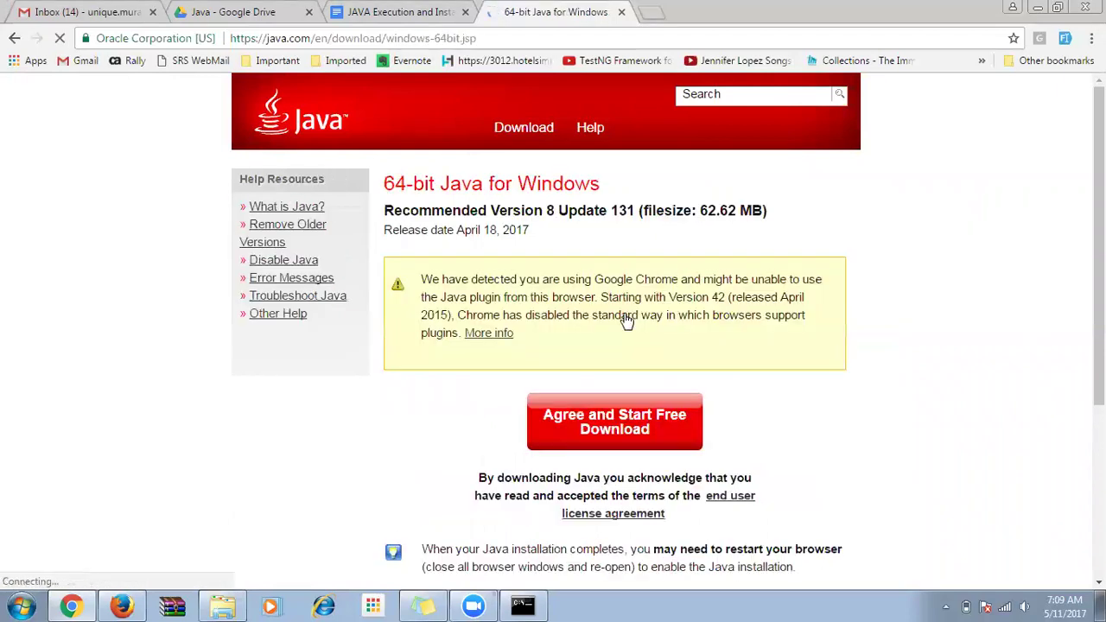
{"action": "scroll", "coordinate": [626, 294], "scroll_direction": "down", "scroll_amount": 2}
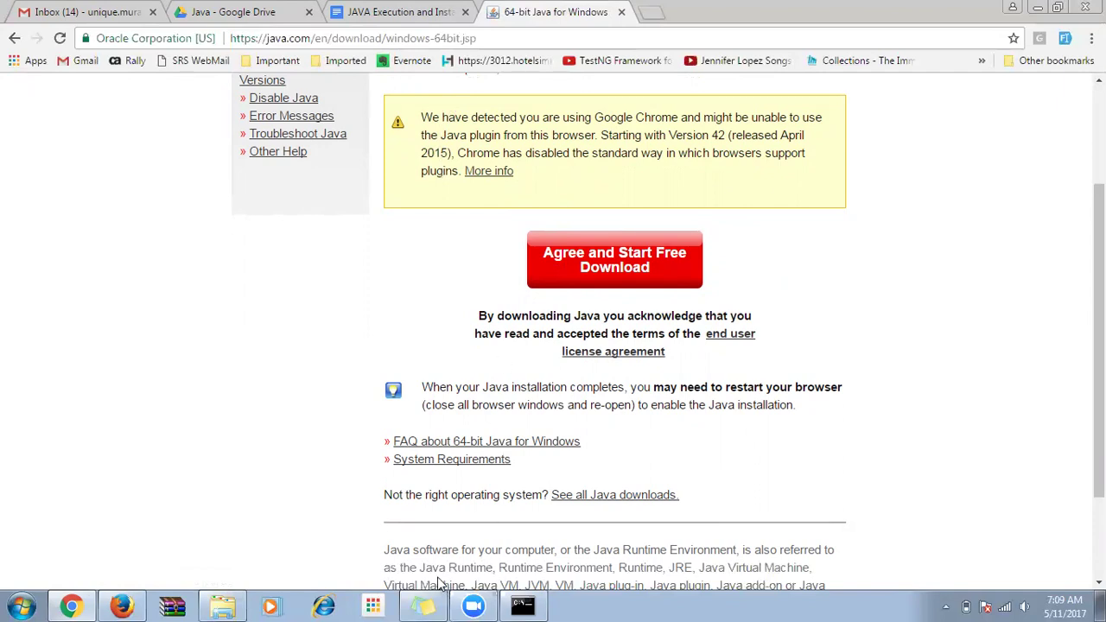
{"action": "left_click", "coordinate": [512, 43]}
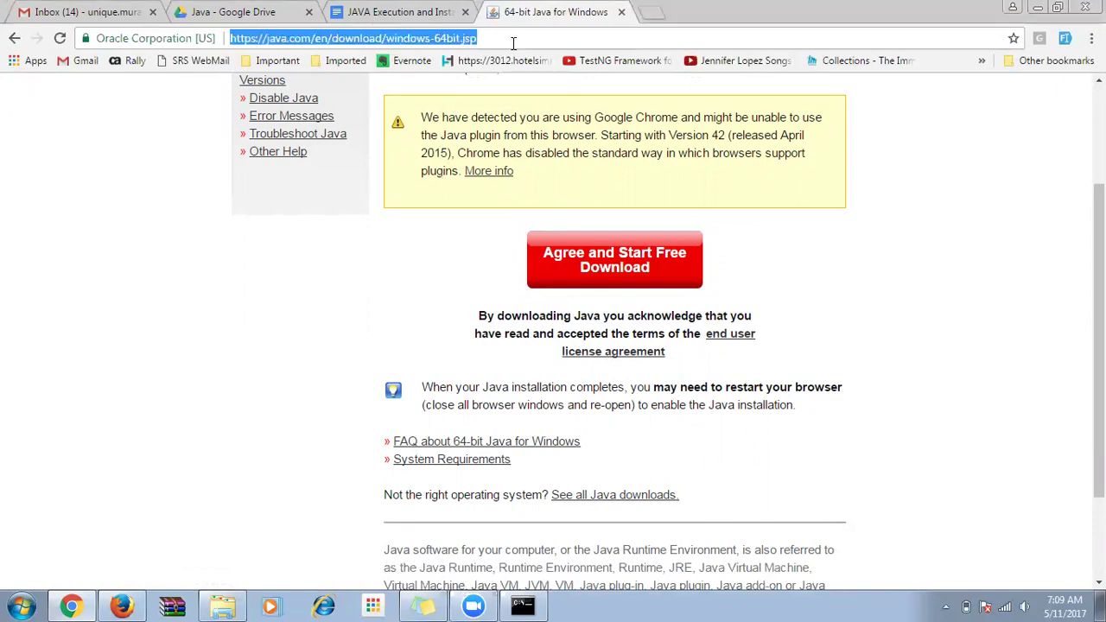
Search 'jdk download' and open Oracle's JDK 8u131 downloads page.
{"action": "type", "text": "jdk download"}
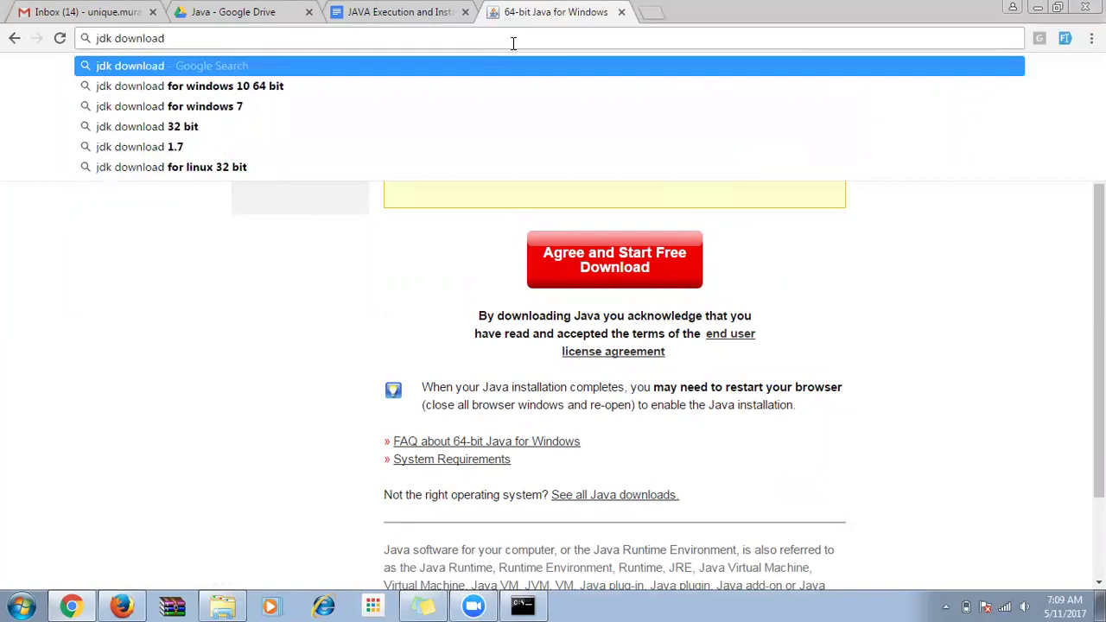
{"action": "key", "text": "Return"}
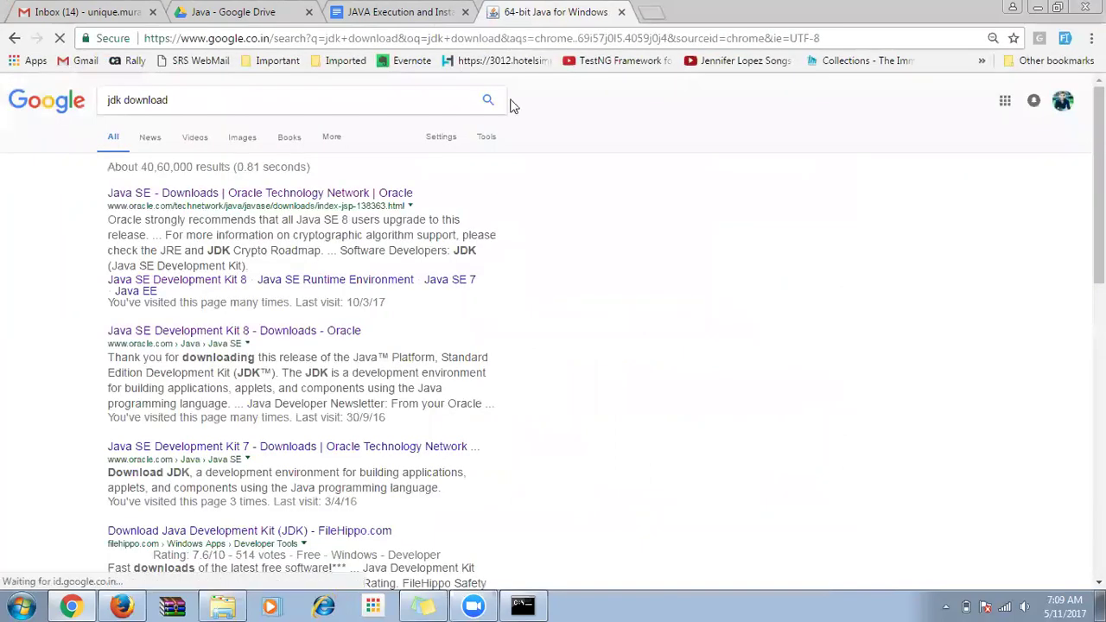
{"action": "left_click", "coordinate": [268, 194]}
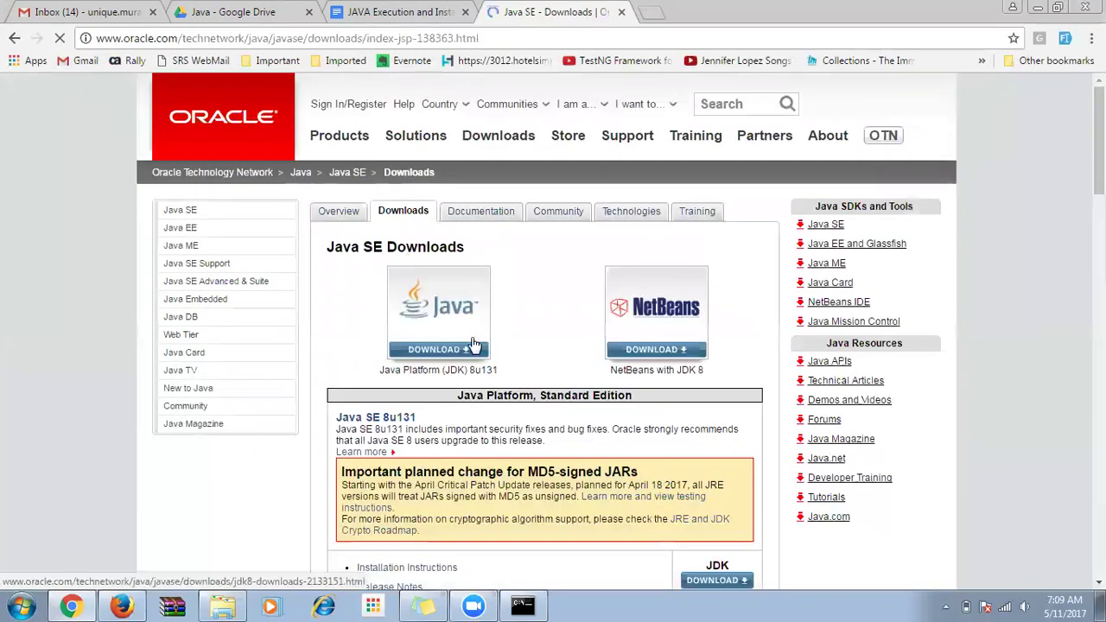
{"action": "triple_click", "coordinate": [460, 372]}
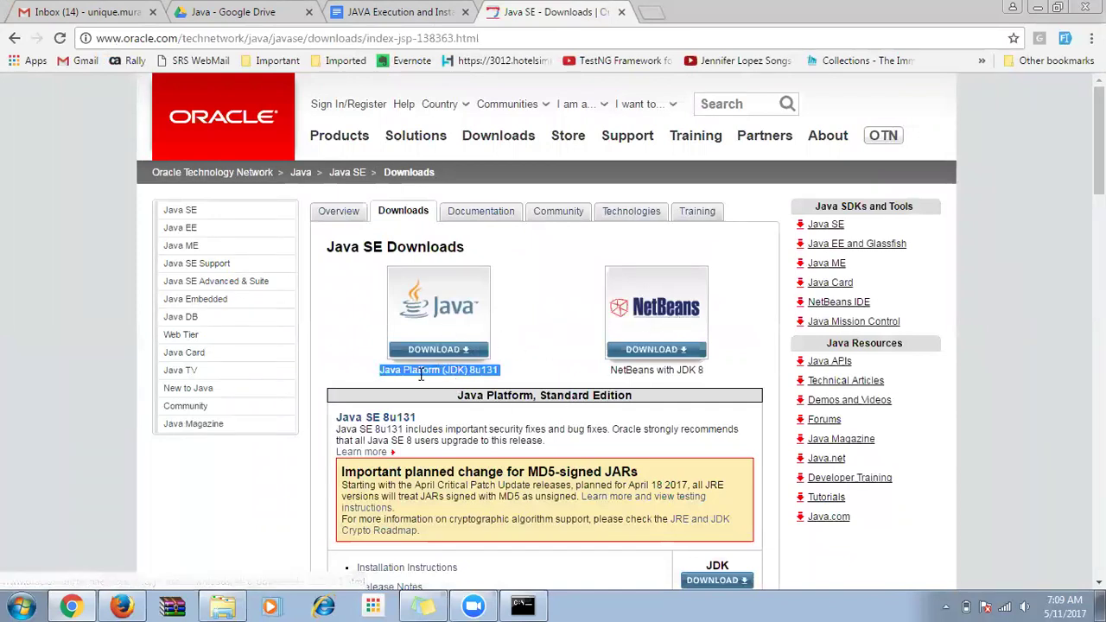
{"action": "left_click", "coordinate": [441, 315]}
Accept the Oracle Binary Code License Agreement for Java SE Development Kit 8u131.
{"action": "scroll", "coordinate": [443, 318], "scroll_direction": "down", "scroll_amount": 2}
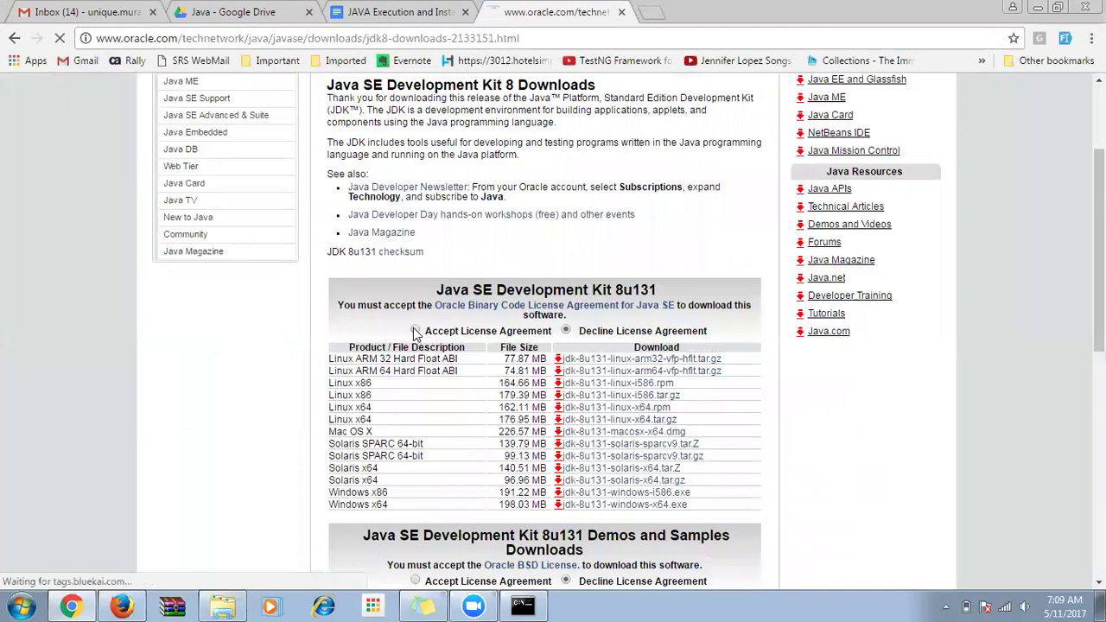
{"action": "scroll", "coordinate": [413, 328], "scroll_direction": "down", "scroll_amount": 1}
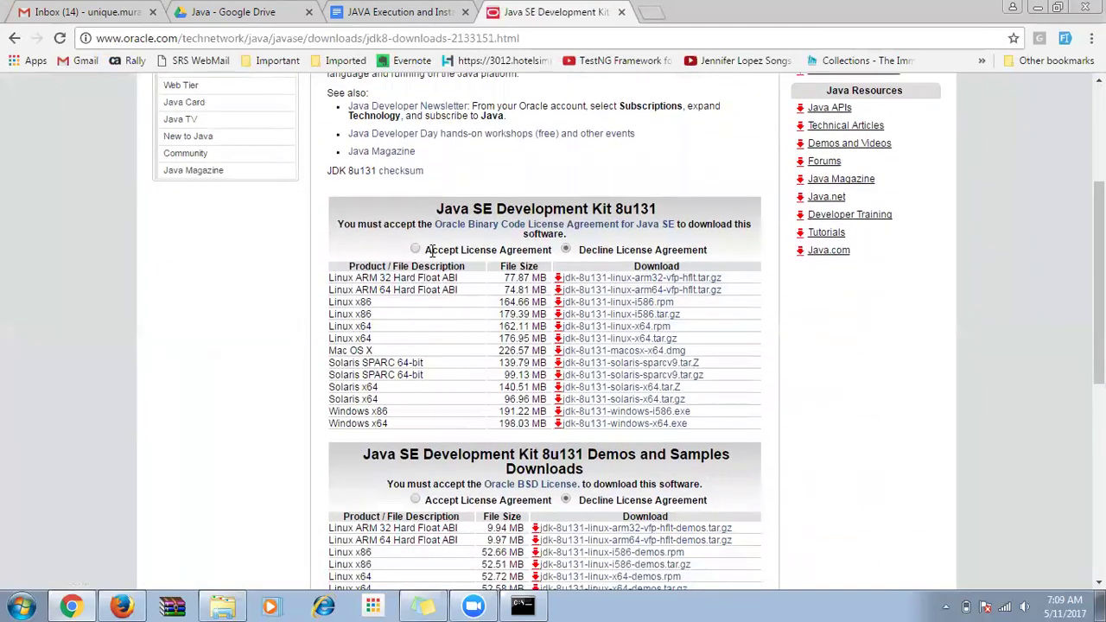
{"action": "left_click", "coordinate": [416, 250]}
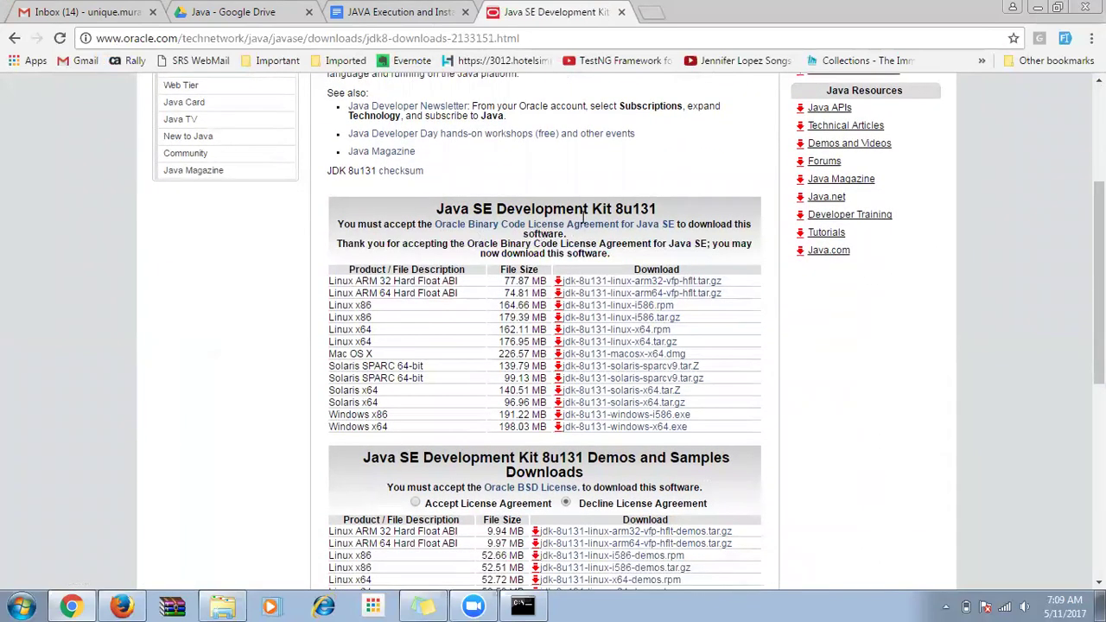
{"action": "left_click_drag", "start_coordinate": [669, 211], "coordinate": [592, 212]}
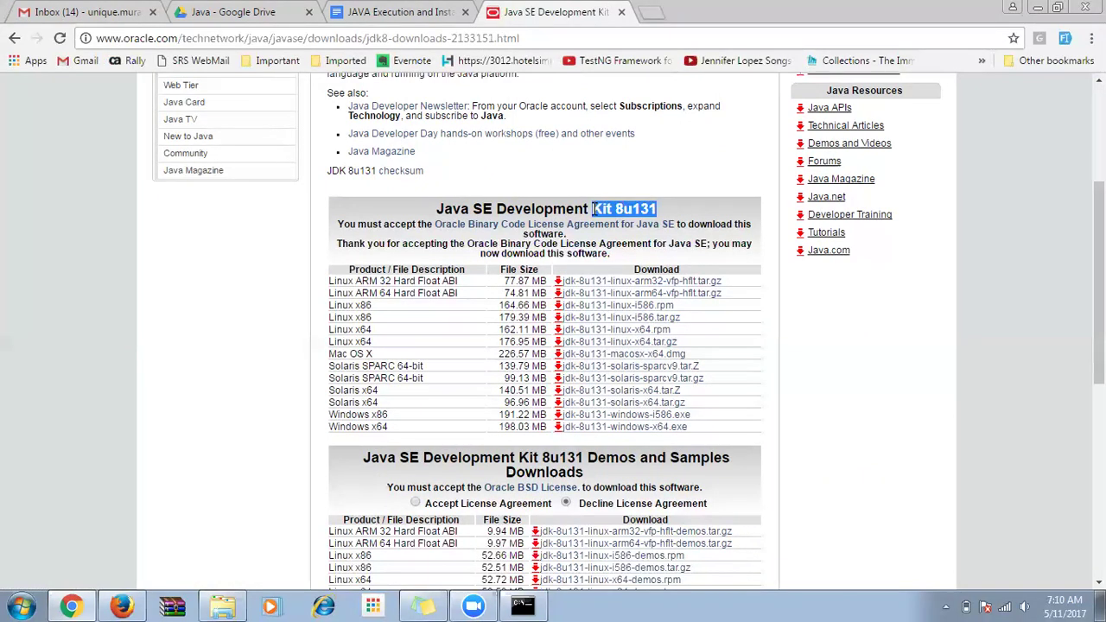
{"action": "left_click_drag", "start_coordinate": [588, 458], "coordinate": [656, 472]}
{"action": "double_click", "coordinate": [604, 208]}
{"action": "left_click", "coordinate": [604, 209]}
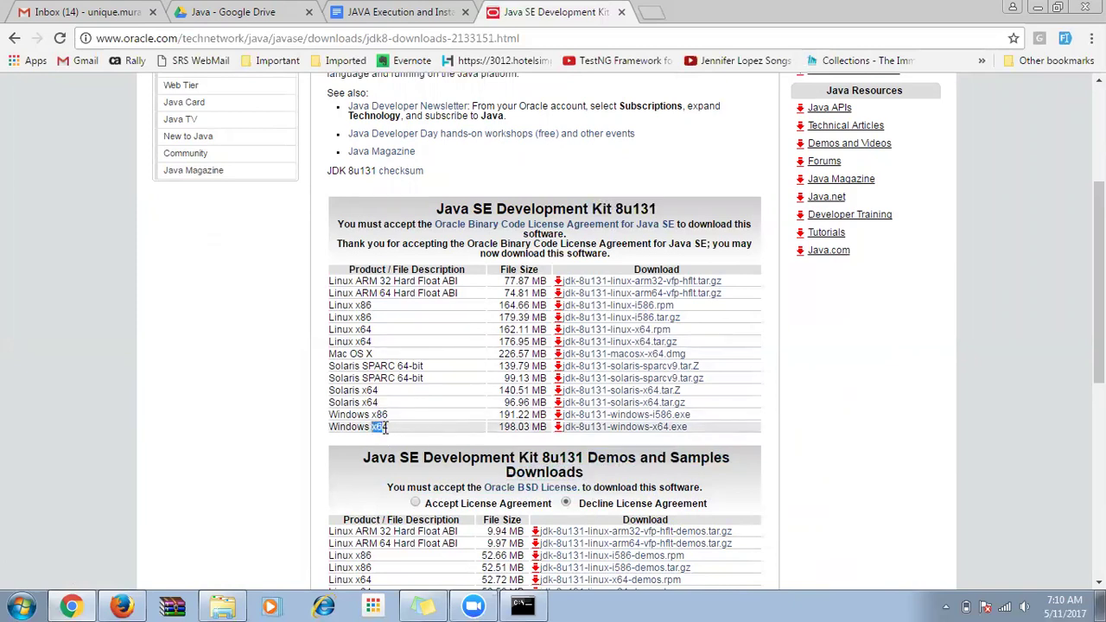
Compare the Windows x86, Windows x64 and Mac OS X rows in the download table.
{"action": "left_click_drag", "start_coordinate": [389, 415], "coordinate": [376, 415]}
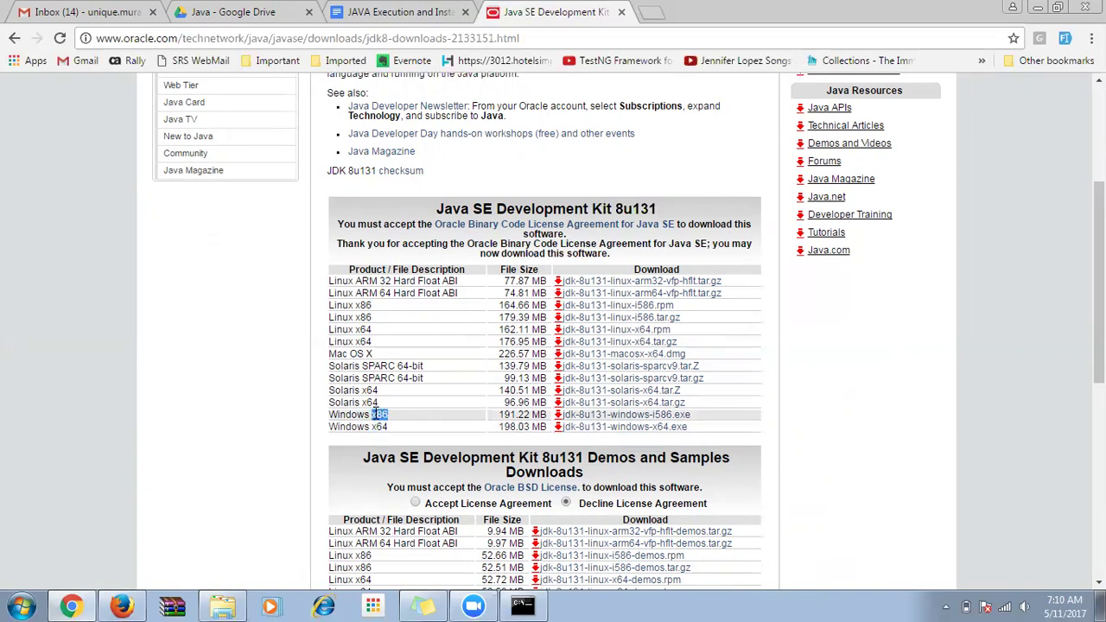
{"action": "left_click", "coordinate": [396, 417]}
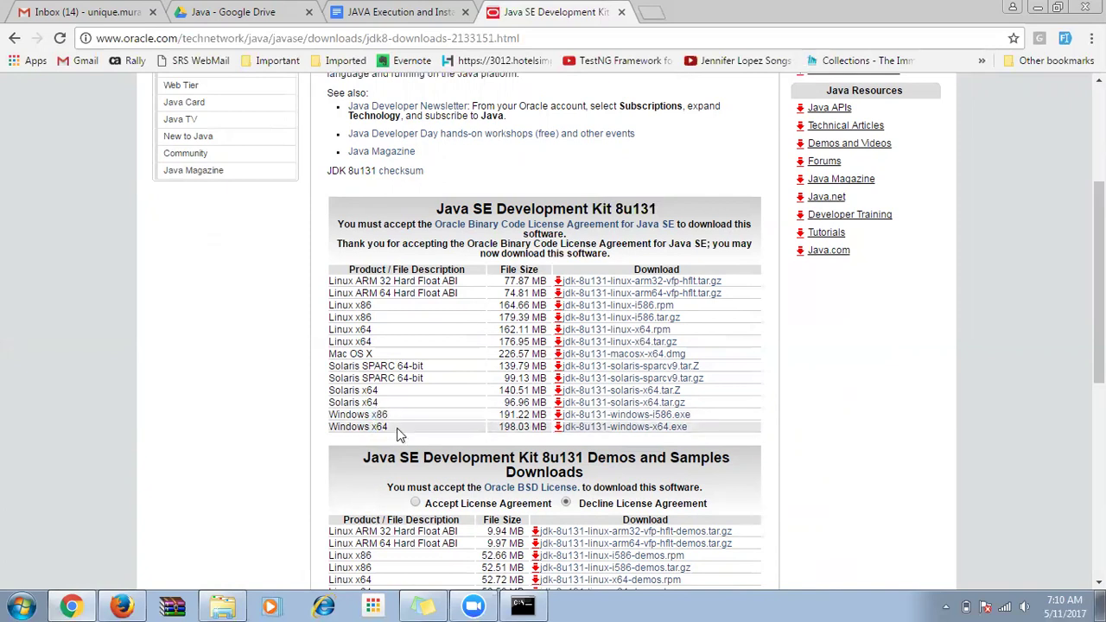
{"action": "left_click_drag", "start_coordinate": [389, 428], "coordinate": [376, 429]}
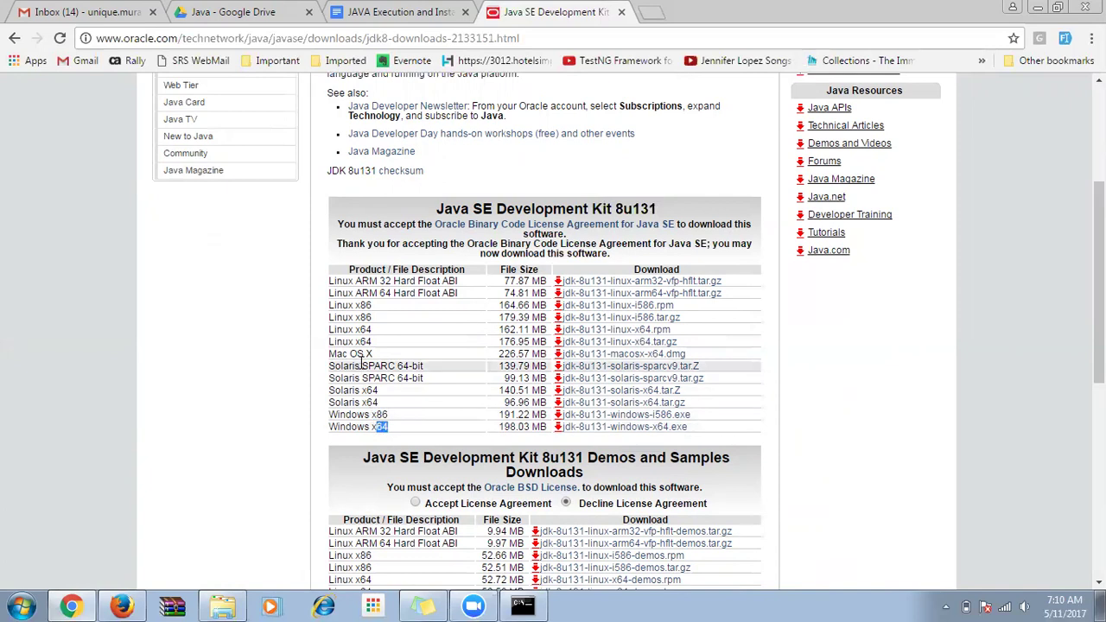
{"action": "mouse_move", "coordinate": [374, 353]}
{"action": "left_mouse_down"}
{"action": "mouse_move", "coordinate": [328, 355]}
{"action": "mouse_move", "coordinate": [329, 335]}
{"action": "mouse_move", "coordinate": [362, 335]}
{"action": "left_mouse_up"}
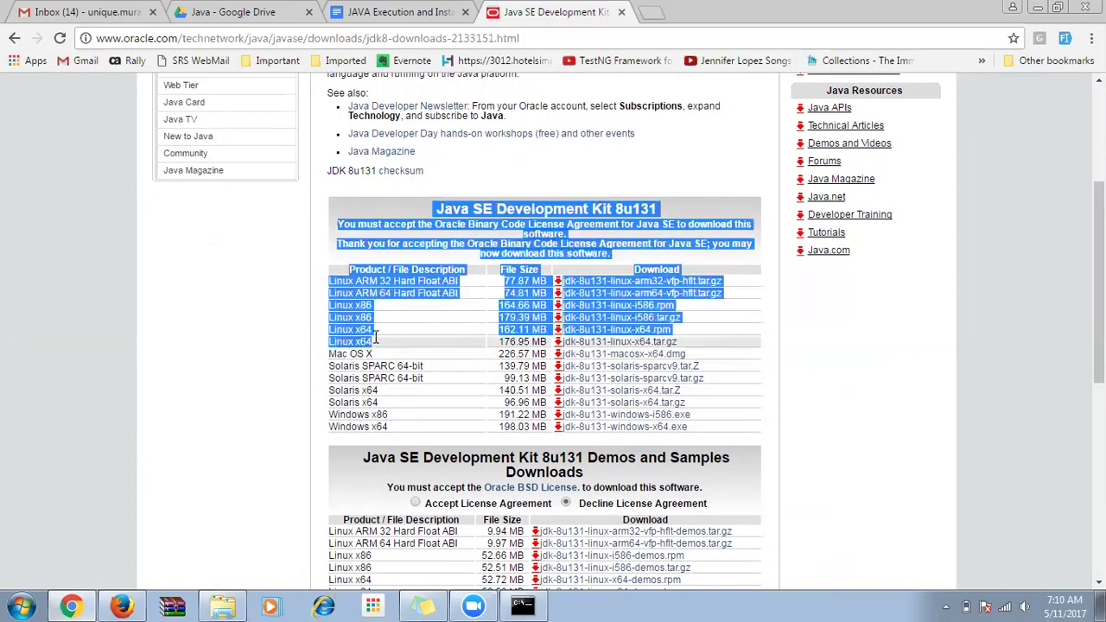
{"action": "left_click", "coordinate": [363, 335]}
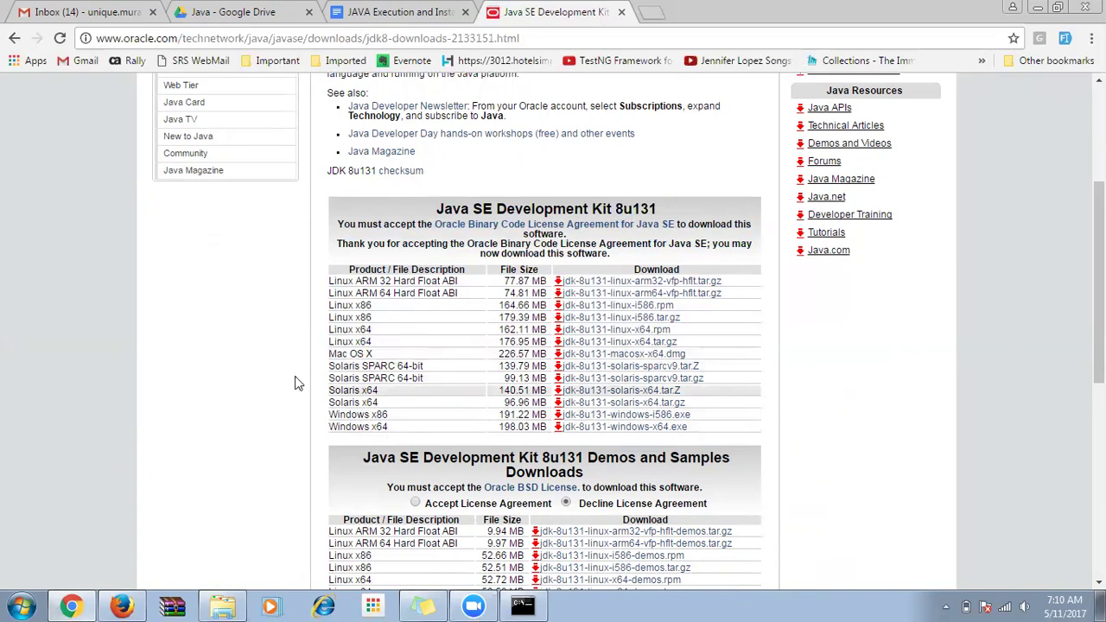
{"action": "left_click", "coordinate": [23, 605]}
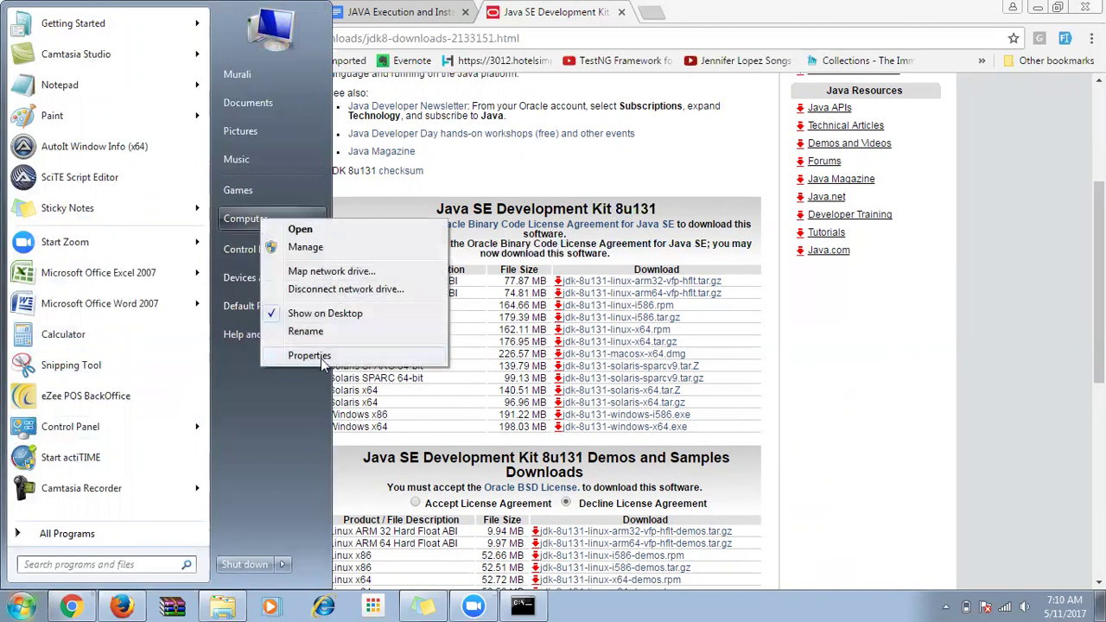
{"action": "left_click", "coordinate": [321, 358]}
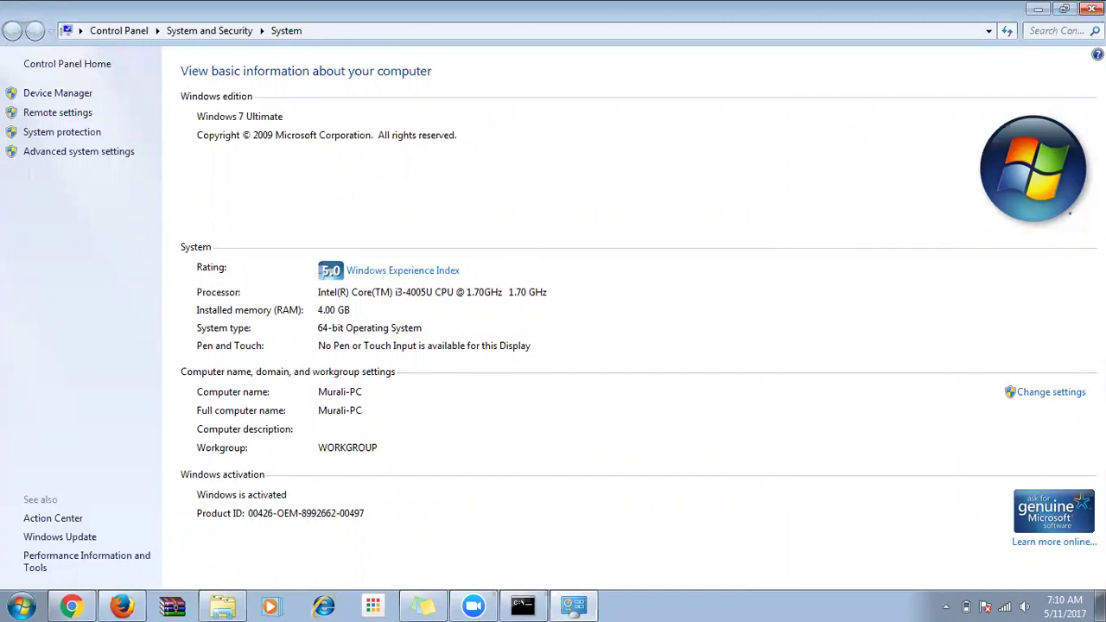
{"action": "left_click", "coordinate": [1091, 9]}
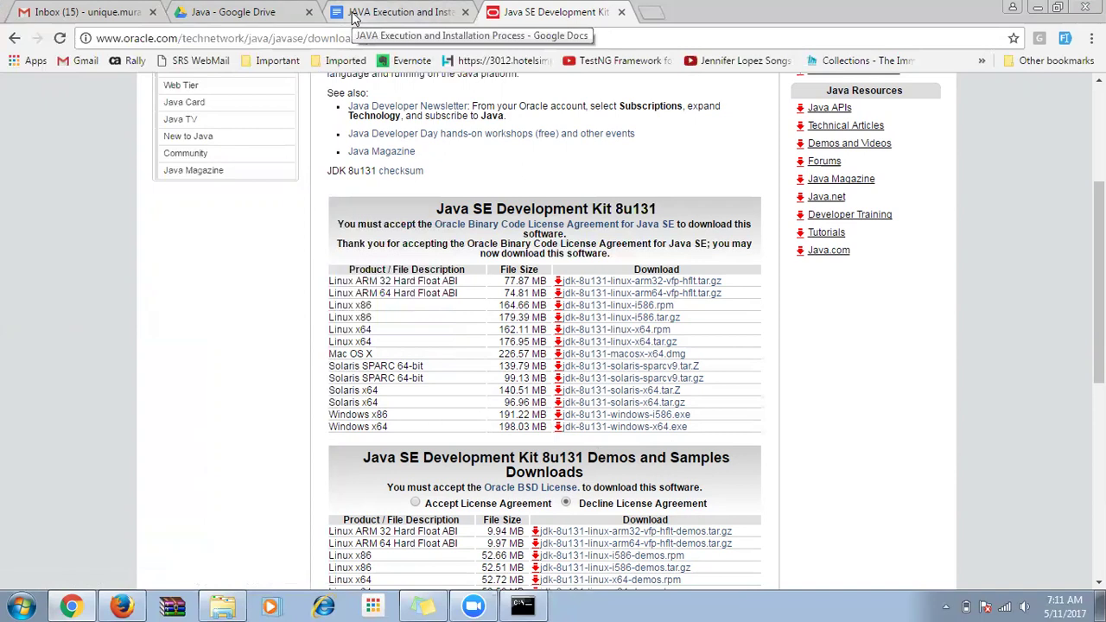
Close the old console and rerun java -version in a fresh Command Prompt, confirming 1.8.0_05.
{"action": "left_click", "coordinate": [522, 605]}
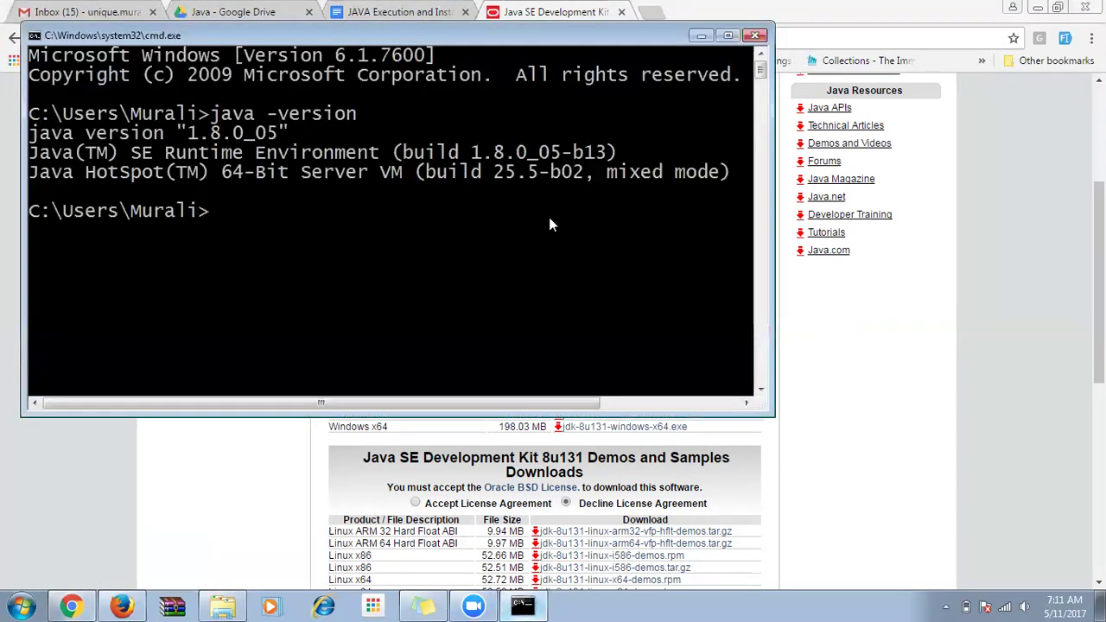
{"action": "left_click", "coordinate": [756, 36]}
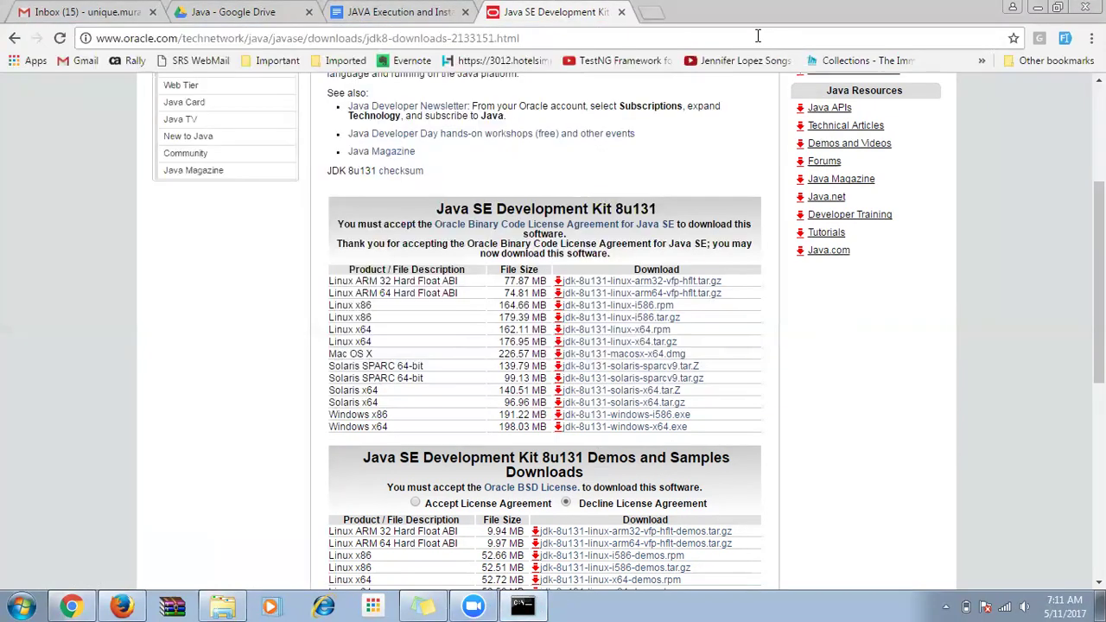
{"action": "left_click", "coordinate": [15, 605]}
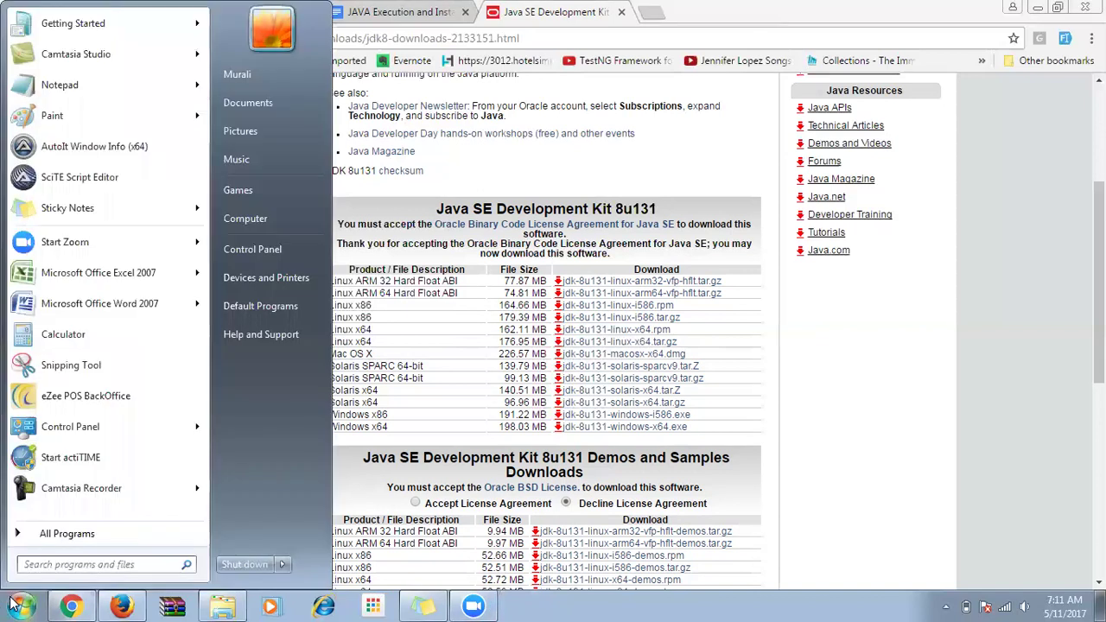
{"action": "type", "text": "cmd"}
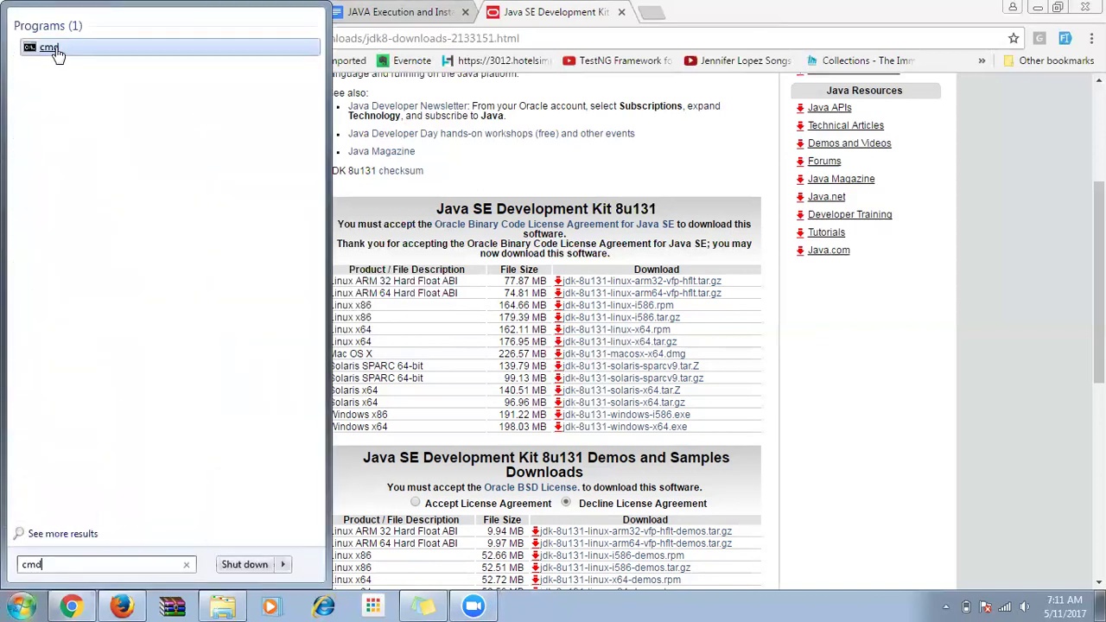
{"action": "left_click", "coordinate": [52, 49]}
{"action": "type", "text": "java -version"}
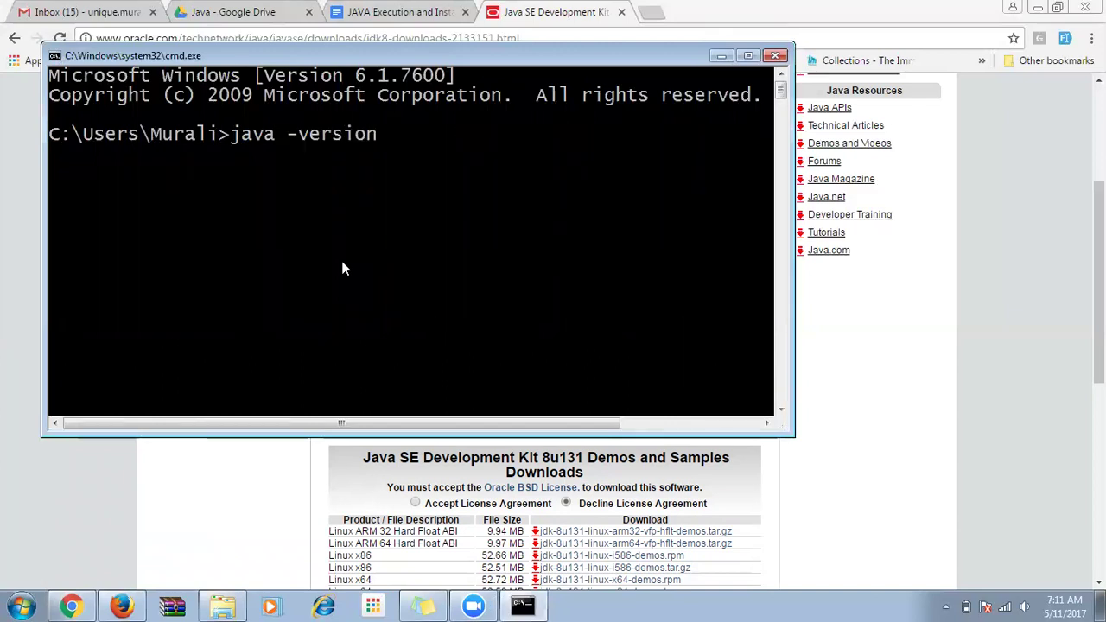
{"action": "key", "text": "Return"}
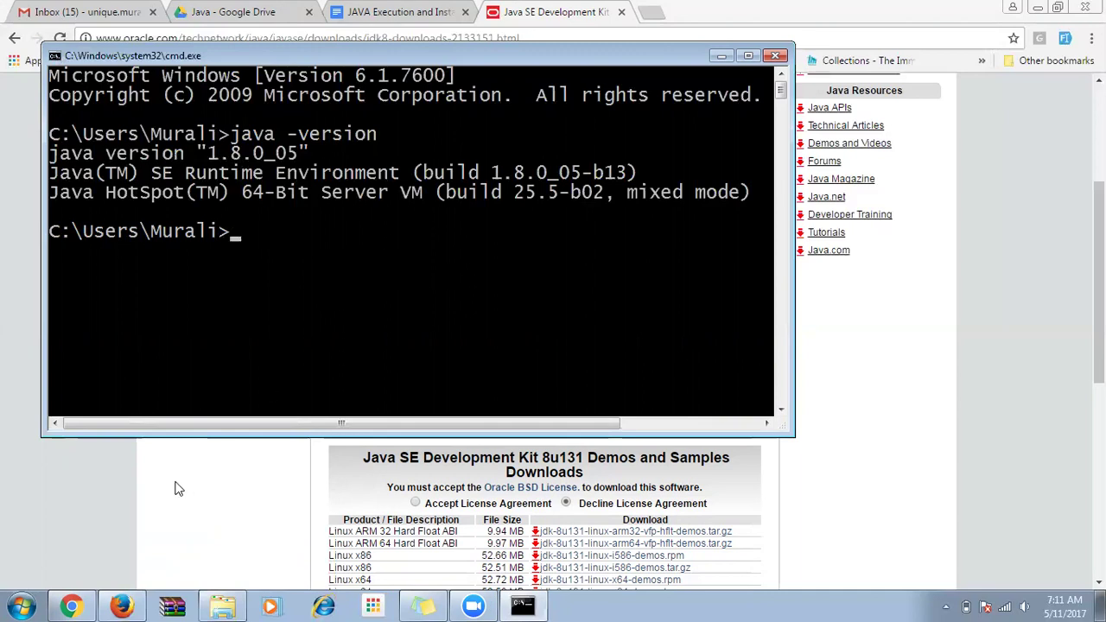
{"action": "left_click", "coordinate": [143, 489]}
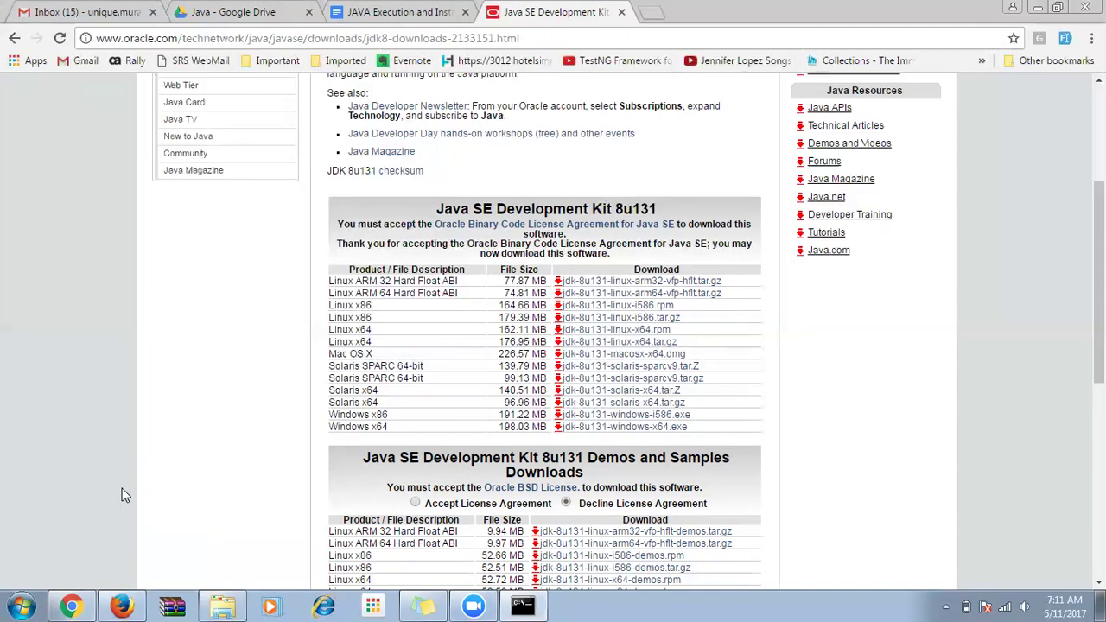
{"action": "left_click", "coordinate": [221, 605]}
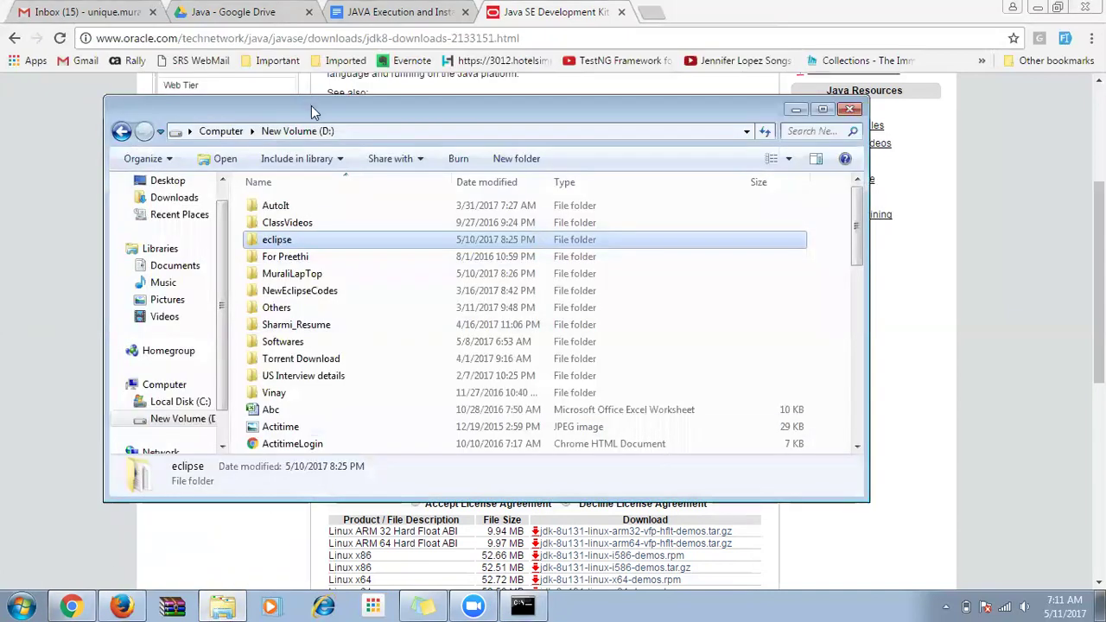
Maximize Explorer and navigate to the C:\Program Files\Java folder.
{"action": "double_click", "coordinate": [313, 112]}
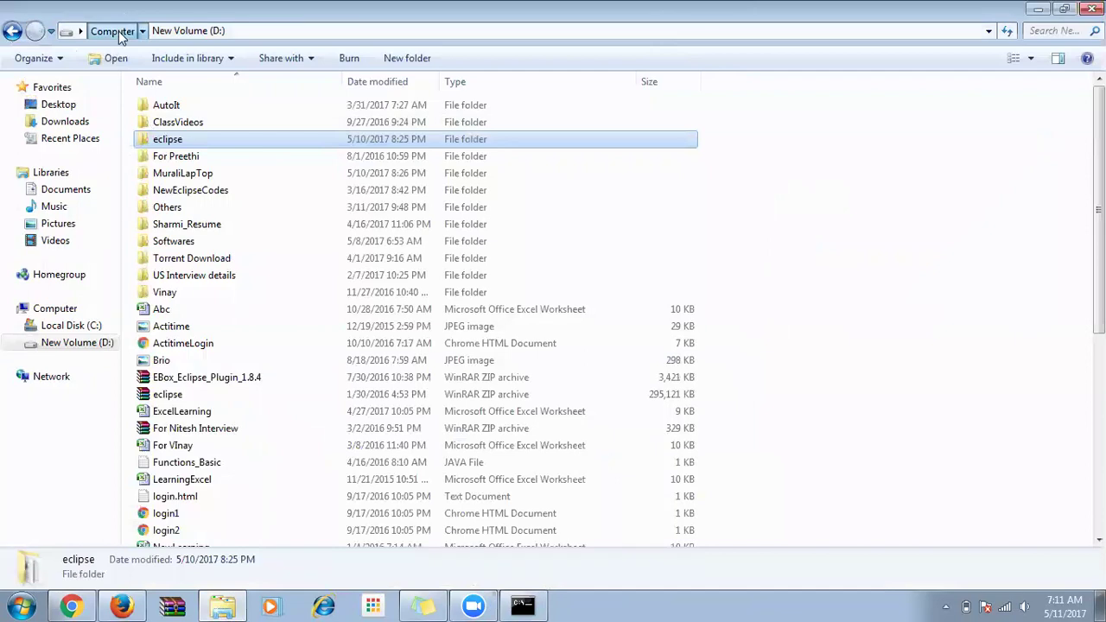
{"action": "left_click", "coordinate": [118, 31]}
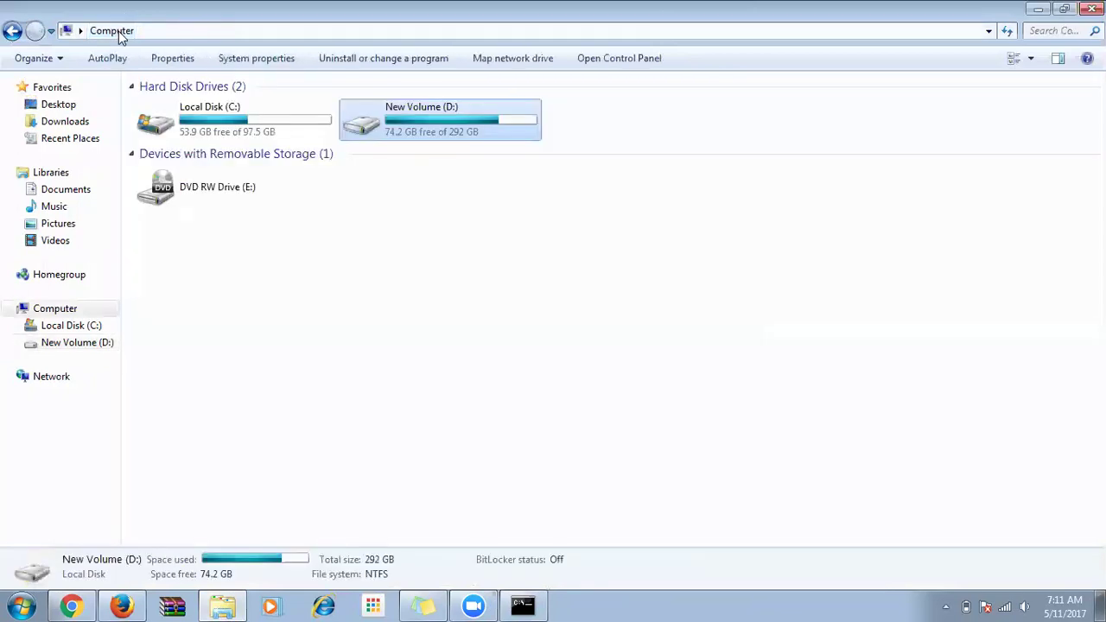
{"action": "left_click", "coordinate": [235, 125]}
{"action": "double_click", "coordinate": [233, 125]}
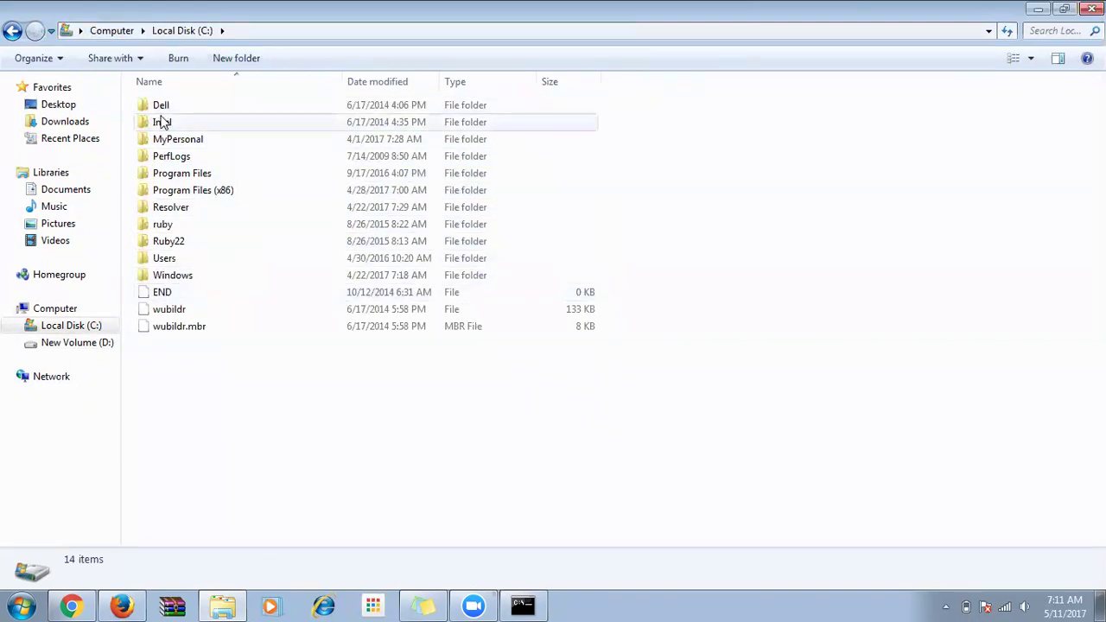
{"action": "double_click", "coordinate": [168, 177]}
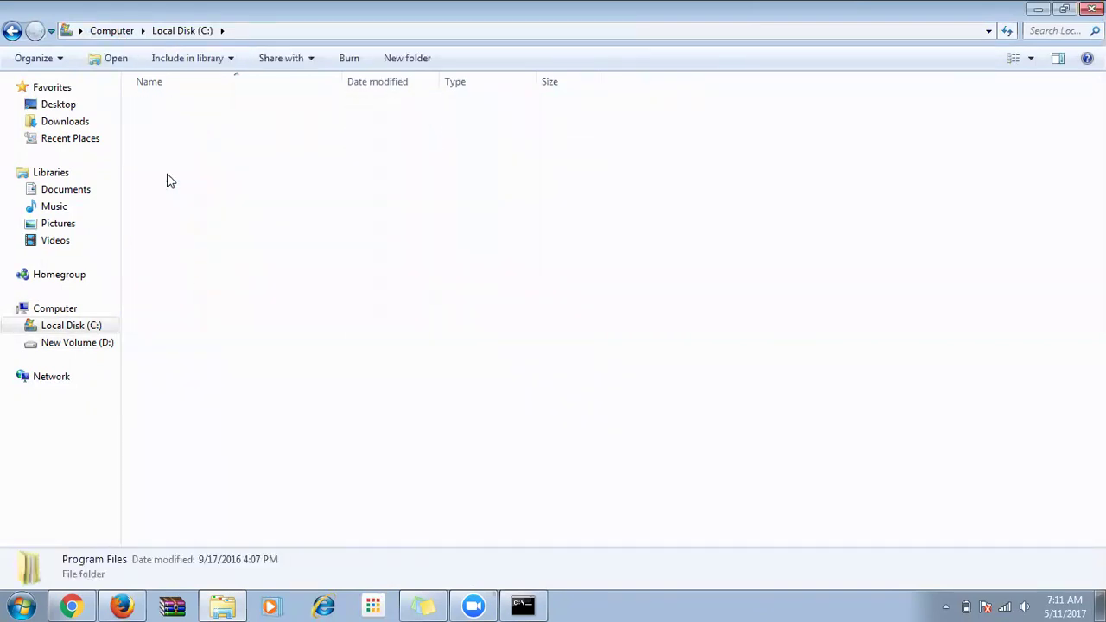
{"action": "left_click", "coordinate": [171, 192]}
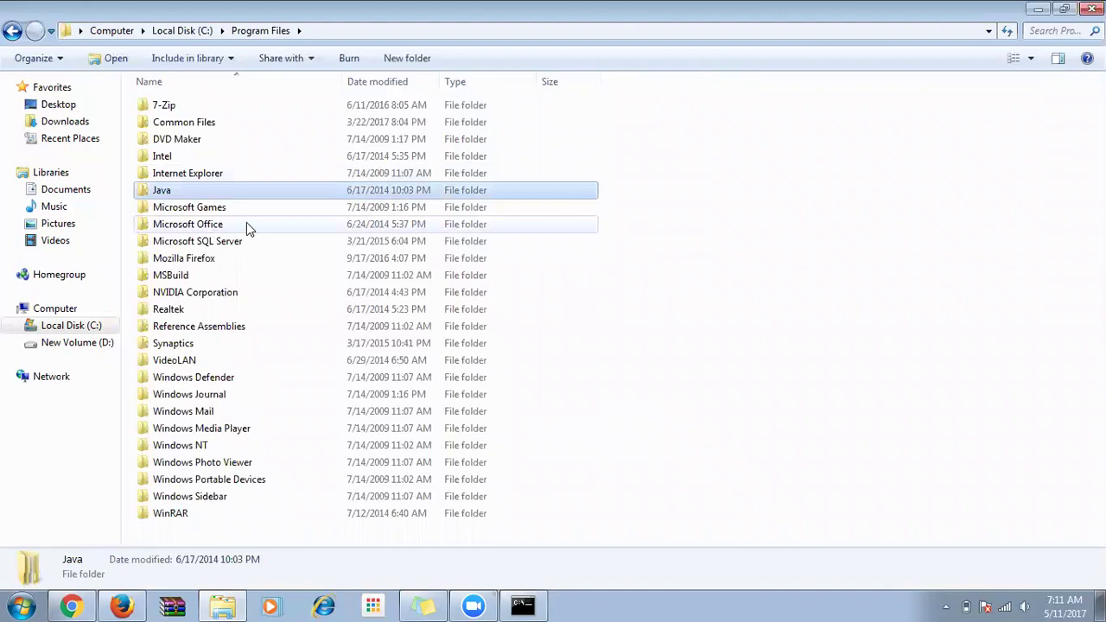
{"action": "double_click", "coordinate": [166, 197]}
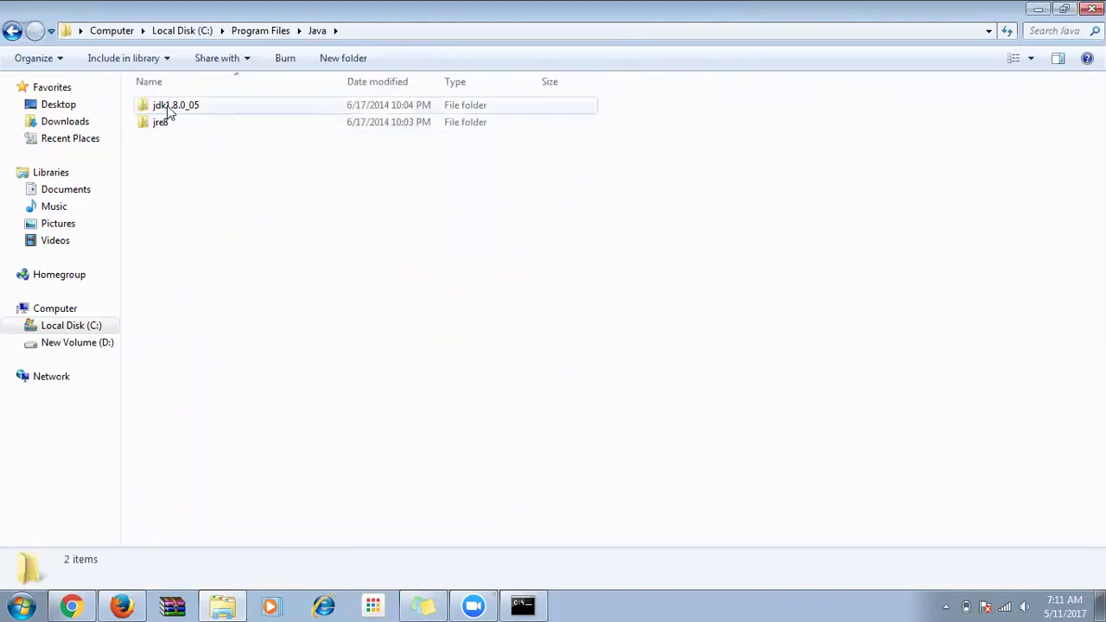
Open the bin folder inside jdk1.8.0_05.
{"action": "left_click", "coordinate": [166, 106]}
{"action": "left_click", "coordinate": [165, 125]}
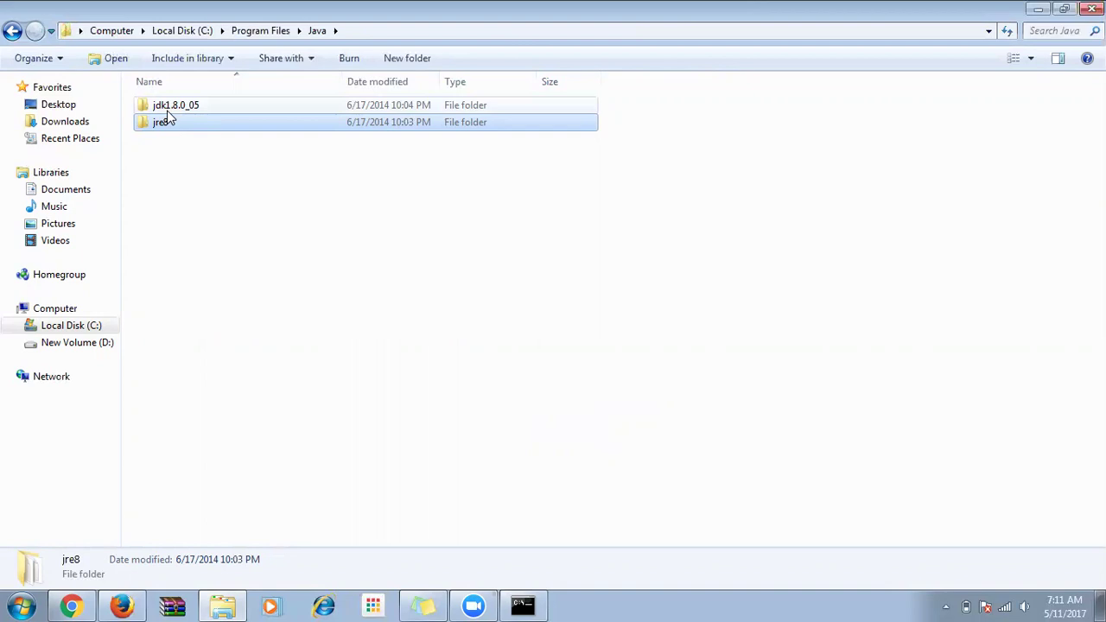
{"action": "left_click", "coordinate": [165, 127]}
{"action": "left_click", "coordinate": [178, 136]}
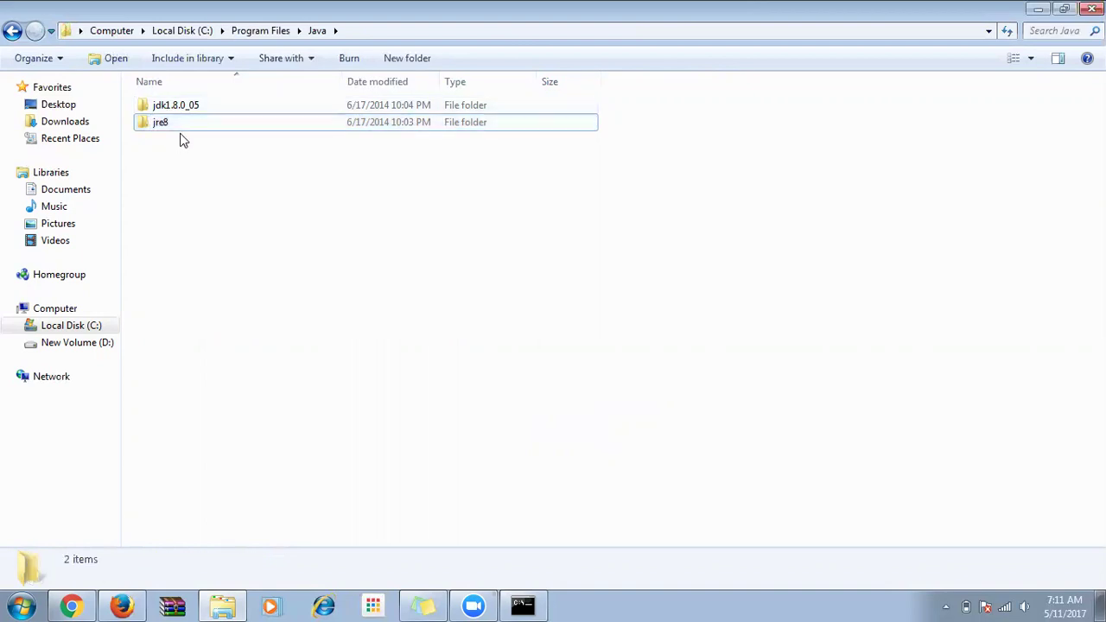
{"action": "left_click", "coordinate": [180, 128]}
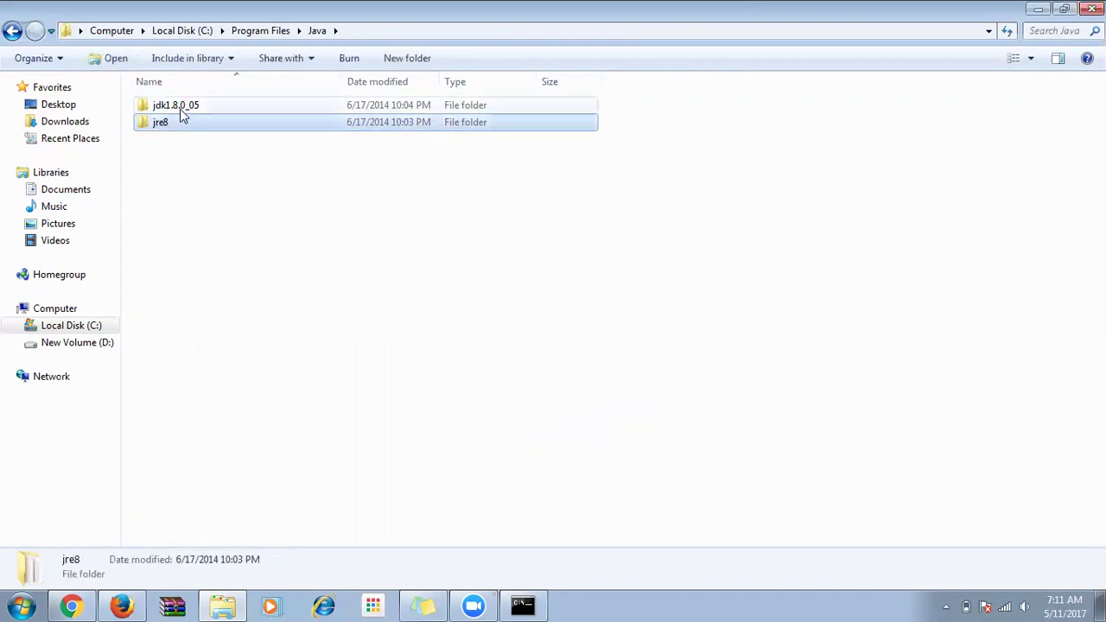
{"action": "left_click", "coordinate": [183, 113]}
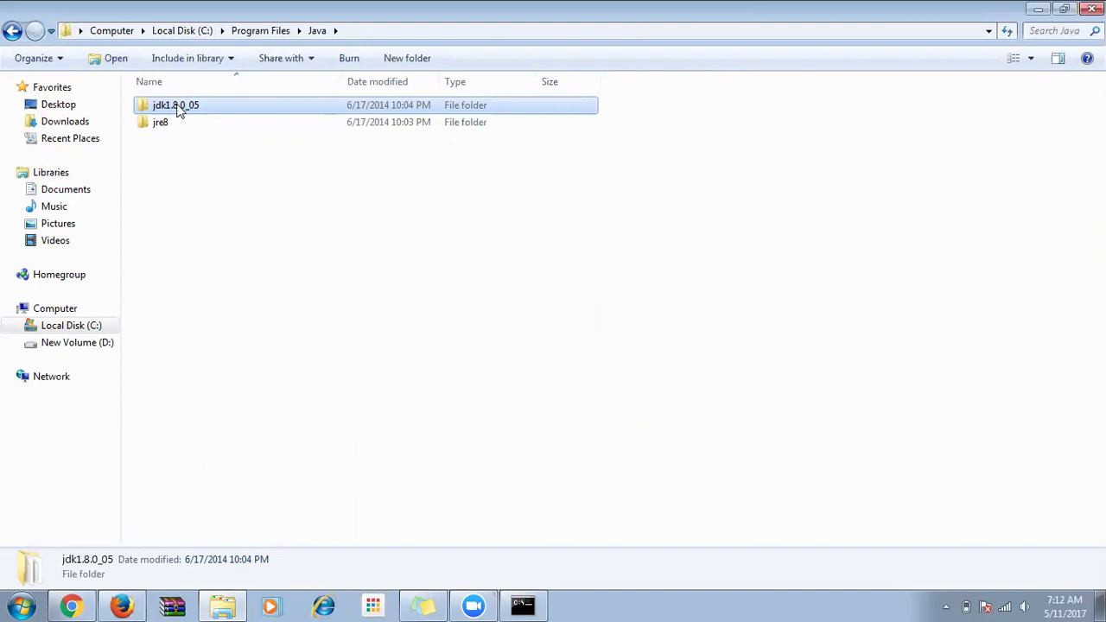
{"action": "double_click", "coordinate": [177, 110]}
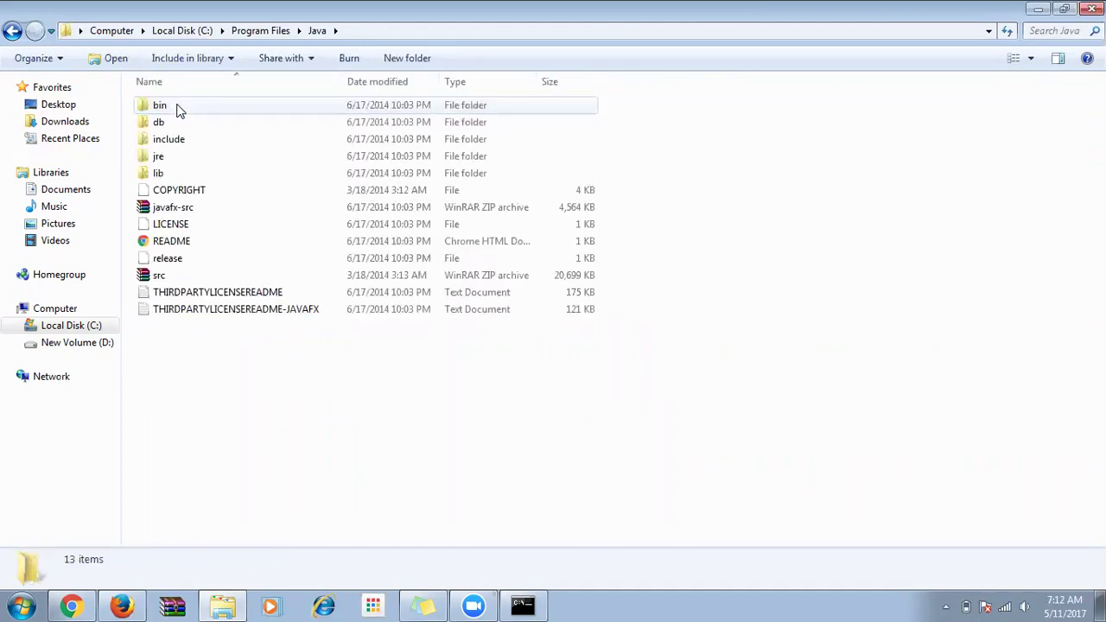
{"action": "double_click", "coordinate": [160, 105]}
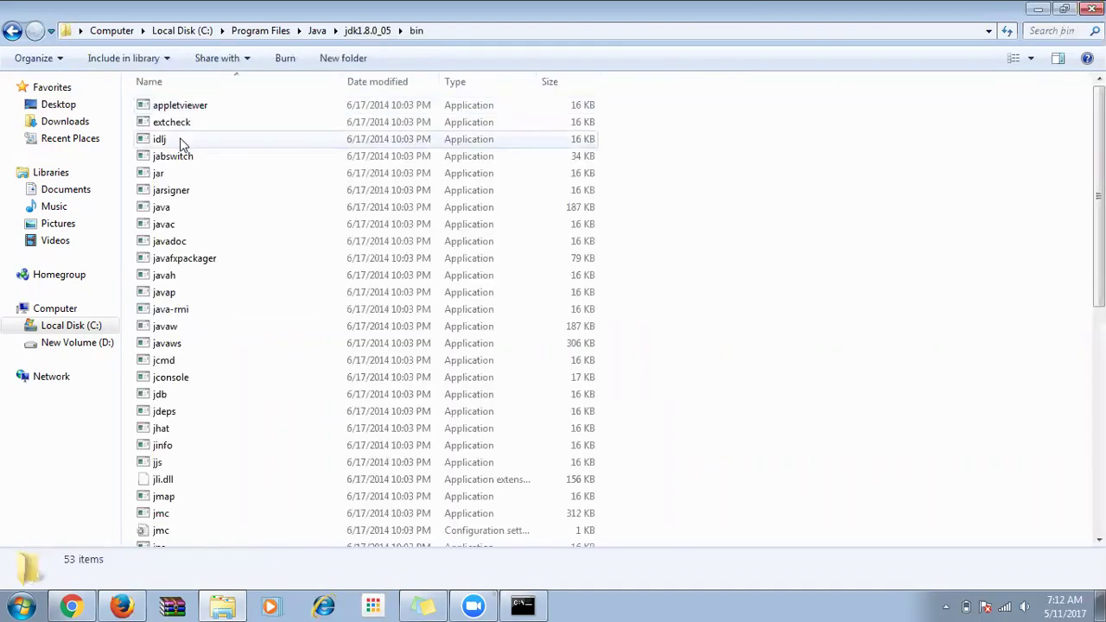
Copy the path C:\Program Files\Java\jdk1.8.0_05\bin from the address bar.
{"action": "left_click", "coordinate": [469, 29]}
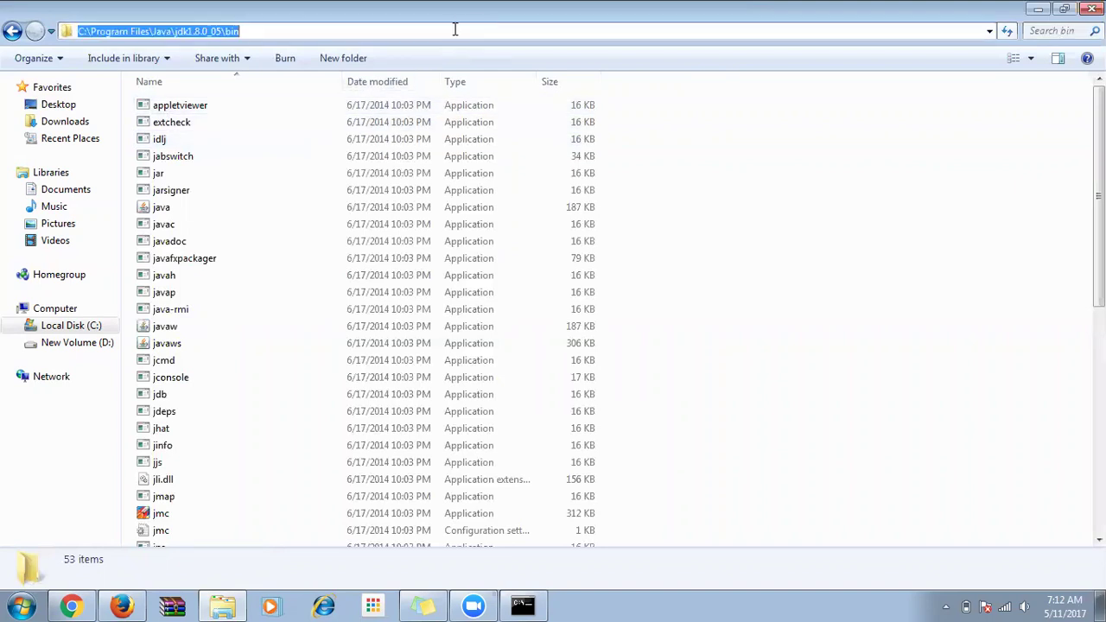
{"action": "right_click", "coordinate": [201, 31]}
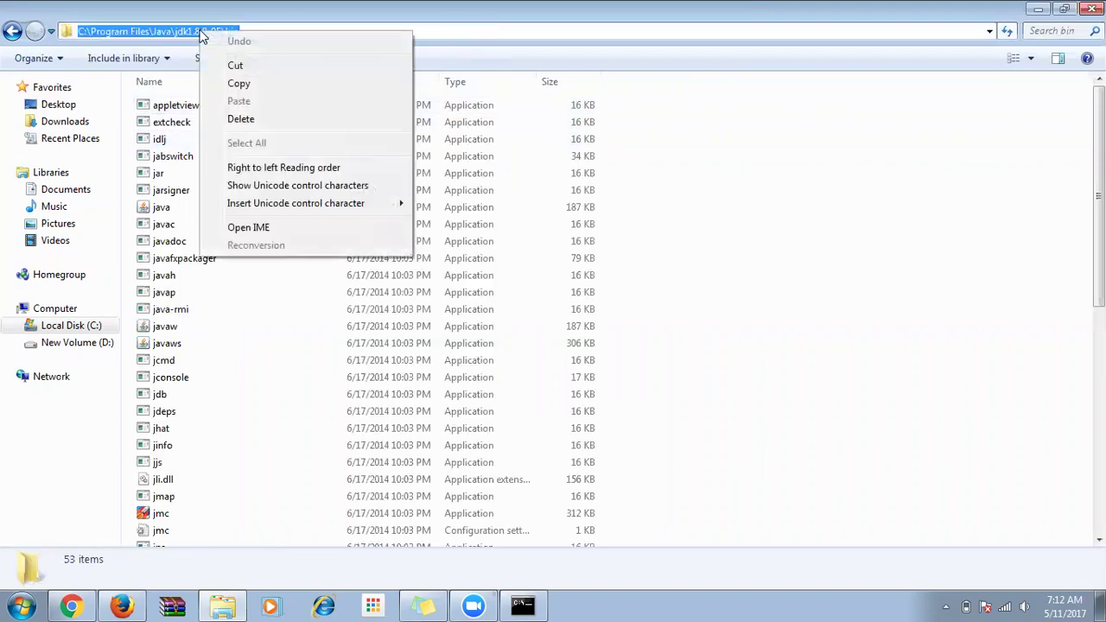
{"action": "left_click", "coordinate": [235, 81]}
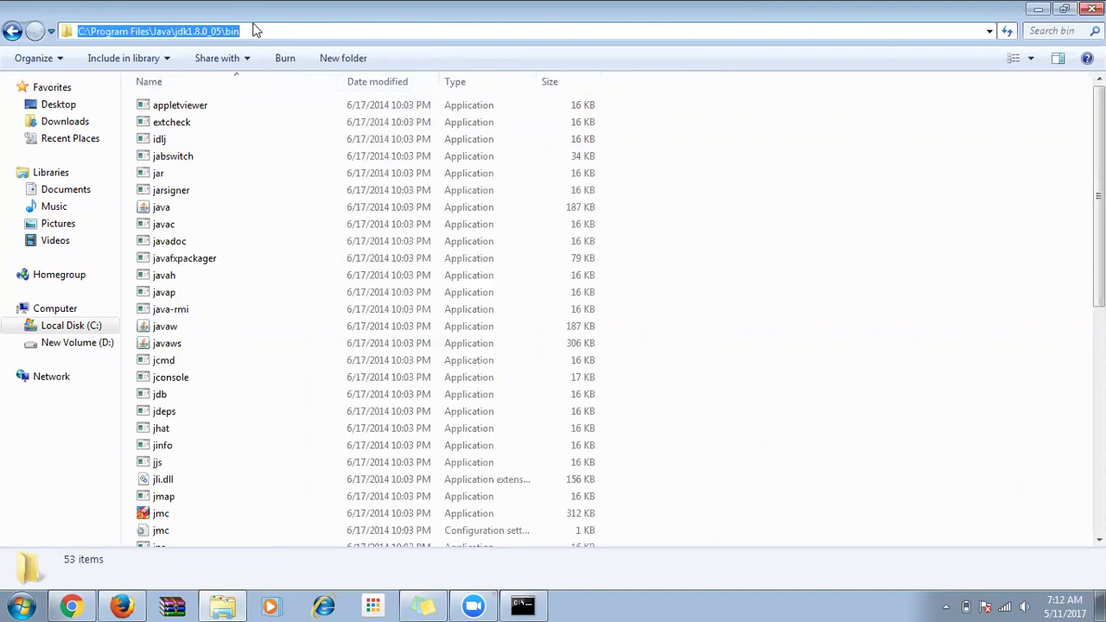
{"action": "left_click", "coordinate": [250, 31]}
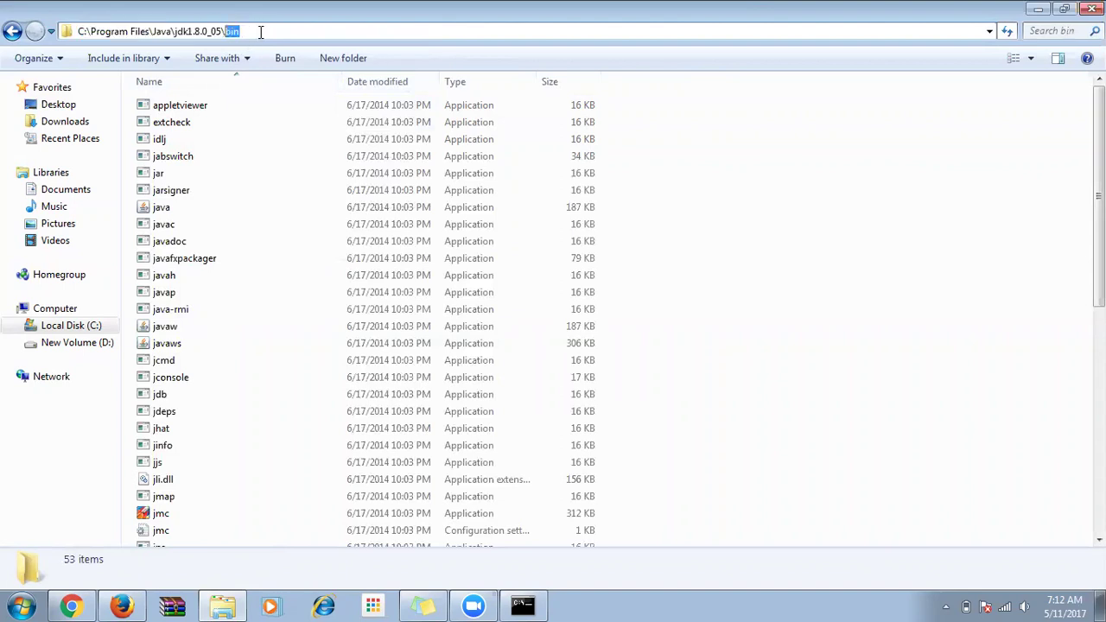
{"action": "left_click", "coordinate": [250, 144]}
Review the bin folder's files, including java and javac, then clear the selection.
{"action": "key", "text": "ctrl+a"}
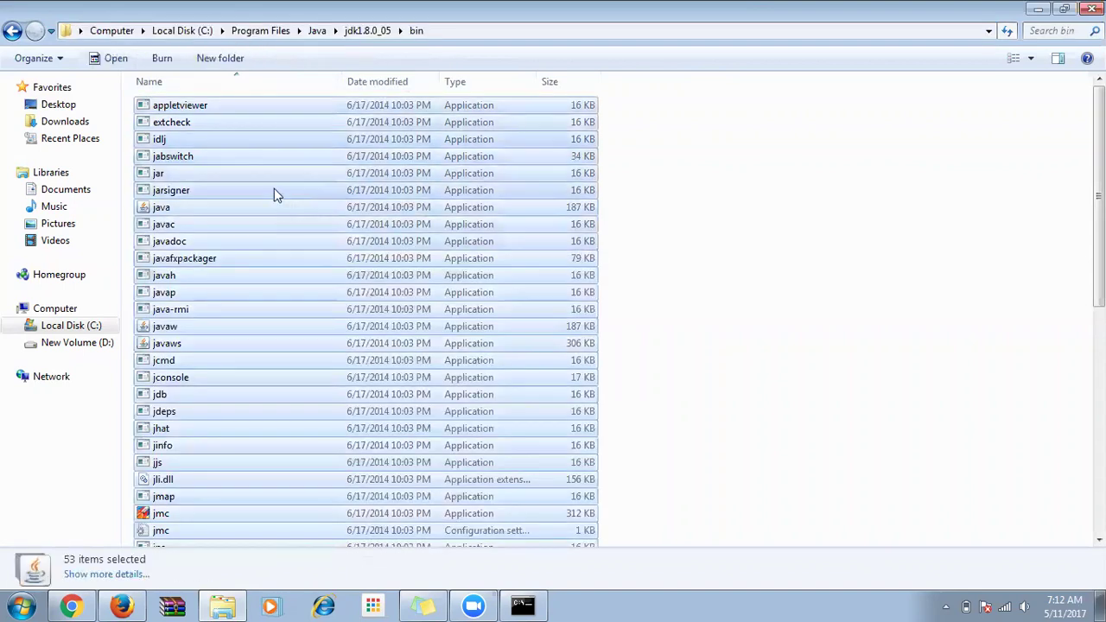
{"action": "scroll", "coordinate": [273, 198], "scroll_direction": "down", "scroll_amount": 9}
{"action": "scroll", "coordinate": [305, 274], "scroll_direction": "up", "scroll_amount": 9}
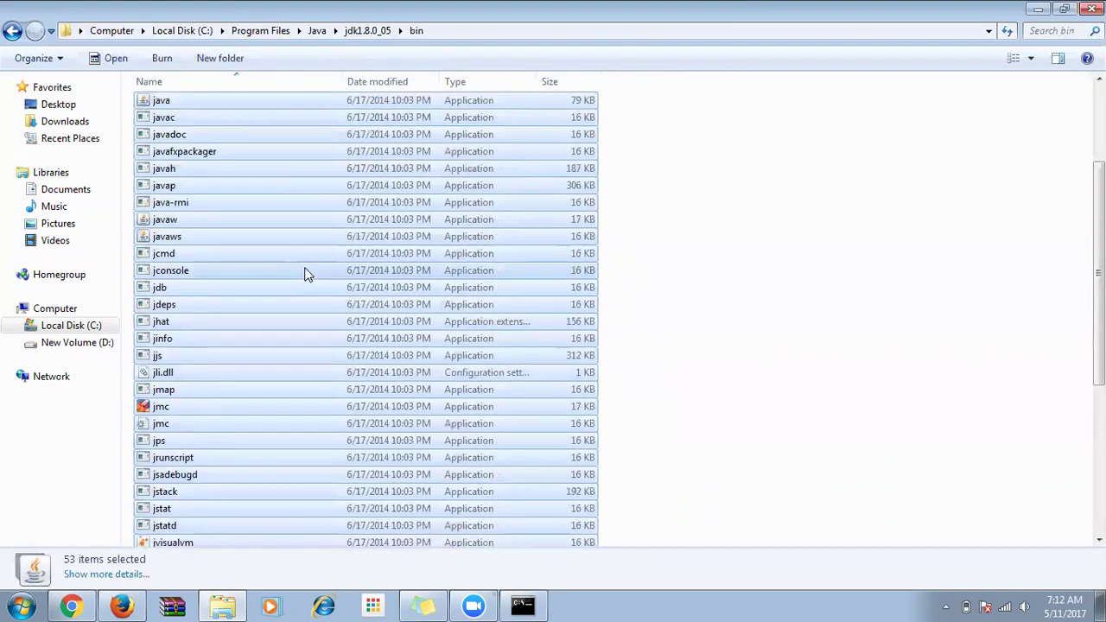
{"action": "left_click", "coordinate": [749, 159]}
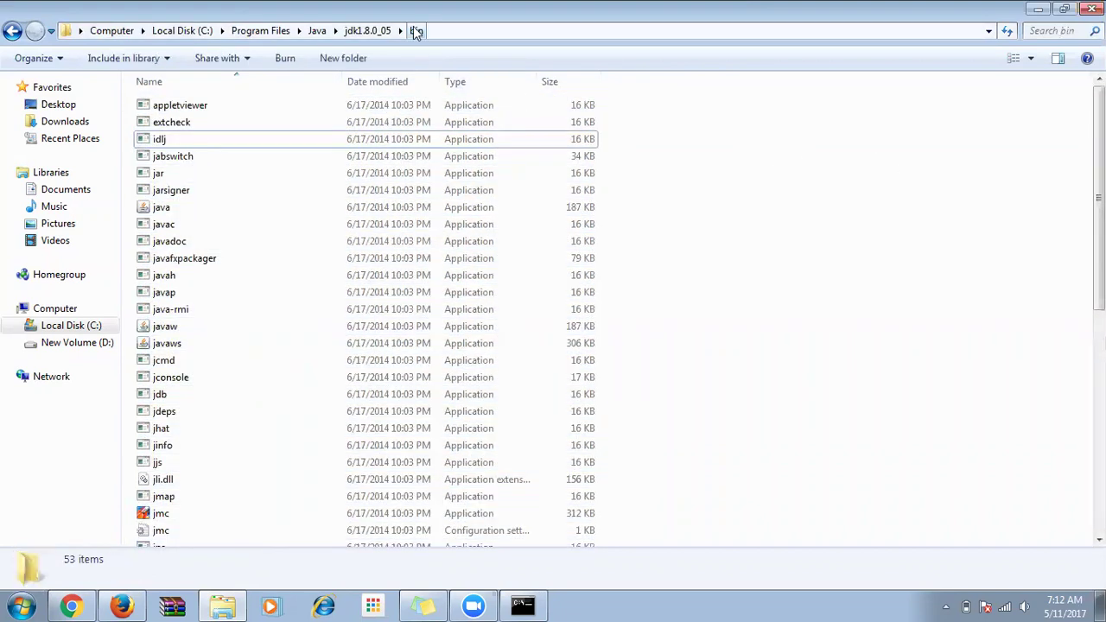
{"action": "left_click", "coordinate": [455, 31]}
{"action": "left_click", "coordinate": [772, 181]}
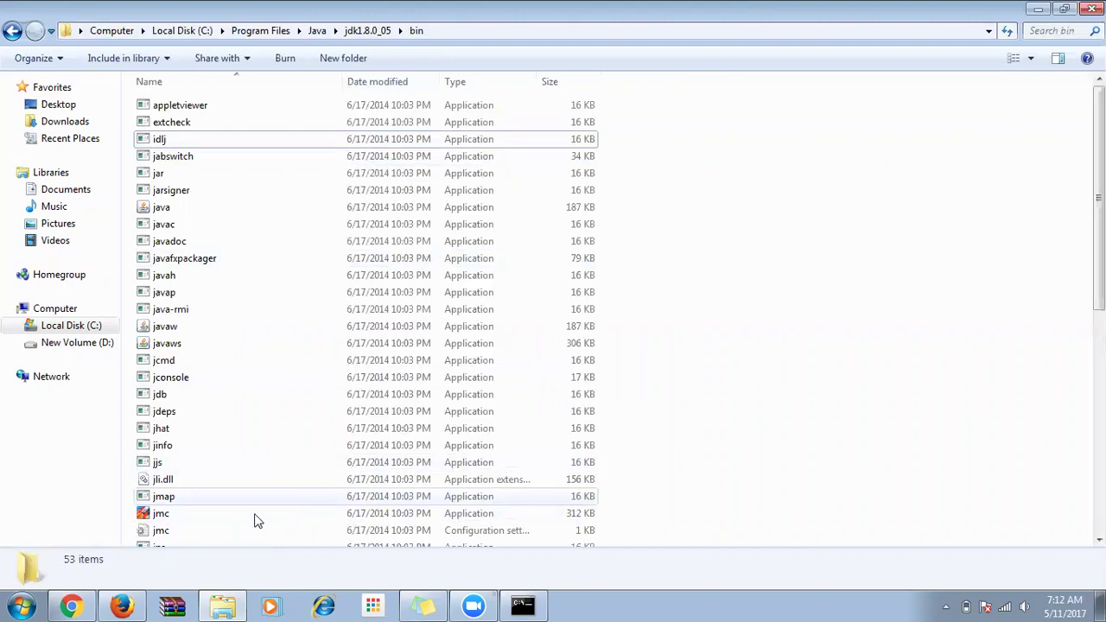
Open Environment Variables via Computer Properties and Advanced system settings.
{"action": "left_click", "coordinate": [9, 605]}
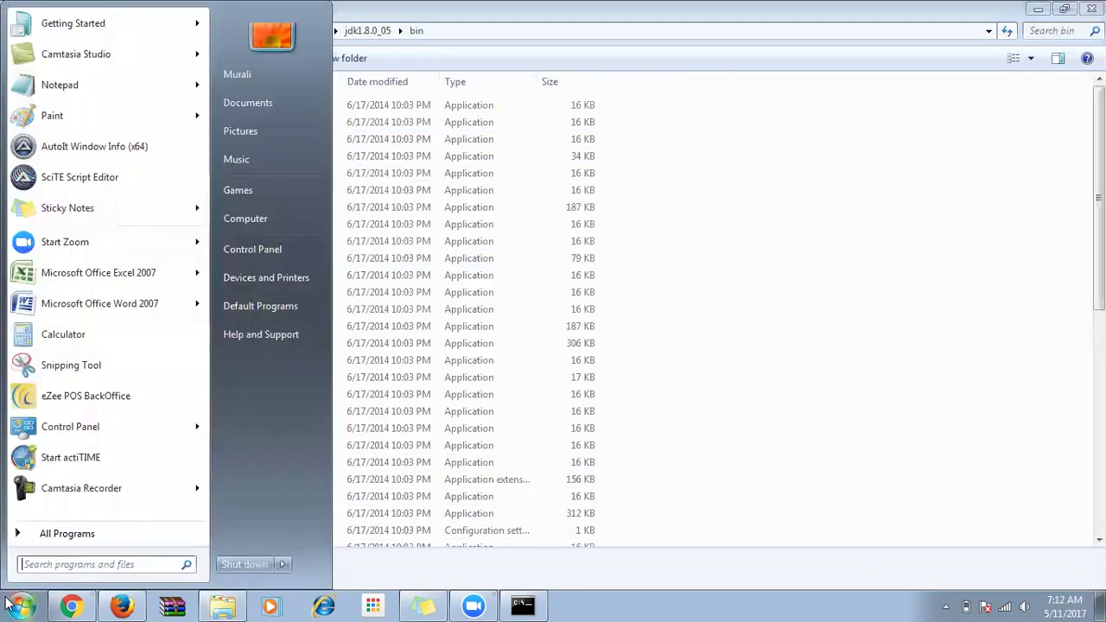
{"action": "right_click", "coordinate": [261, 217]}
{"action": "left_click", "coordinate": [298, 354]}
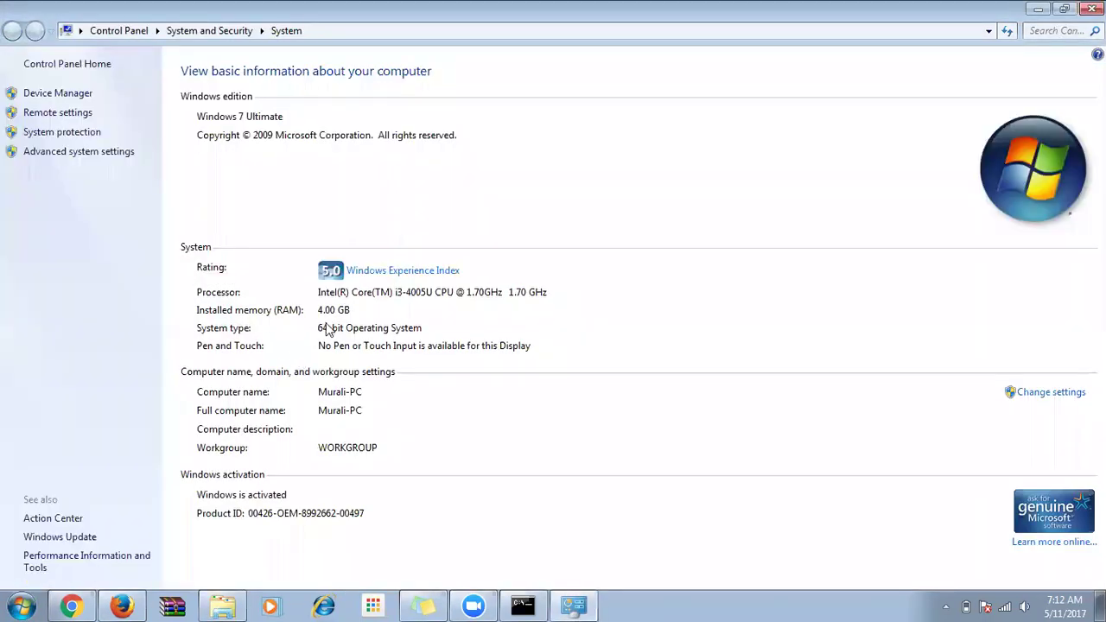
{"action": "left_click", "coordinate": [101, 153]}
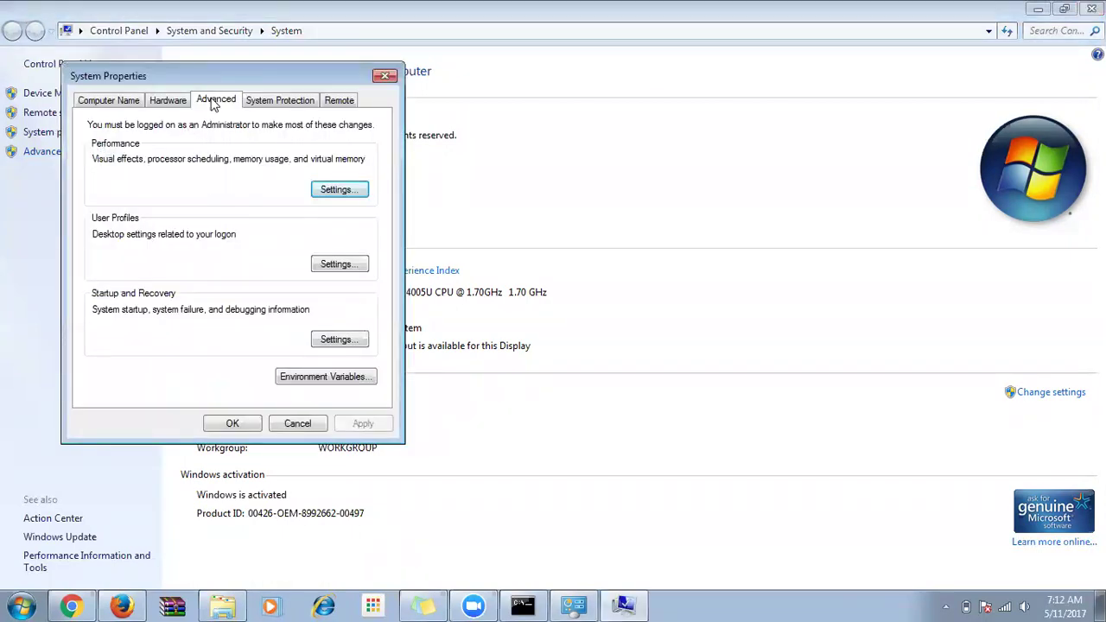
{"action": "left_click", "coordinate": [356, 379]}
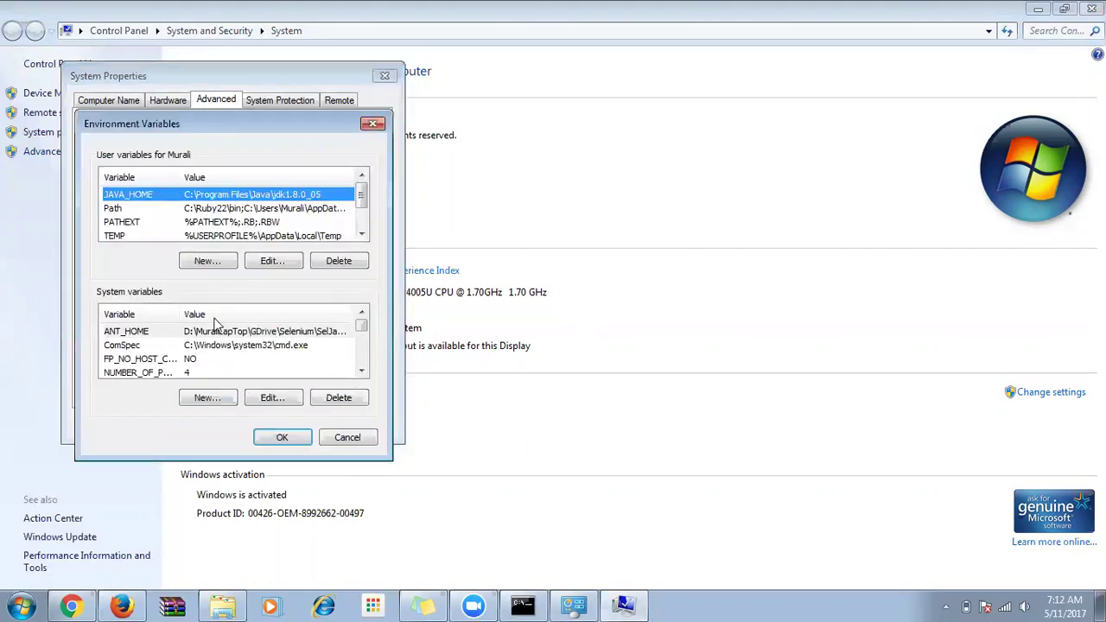
Select the Path variable in the System variables list.
{"action": "left_click", "coordinate": [138, 336]}
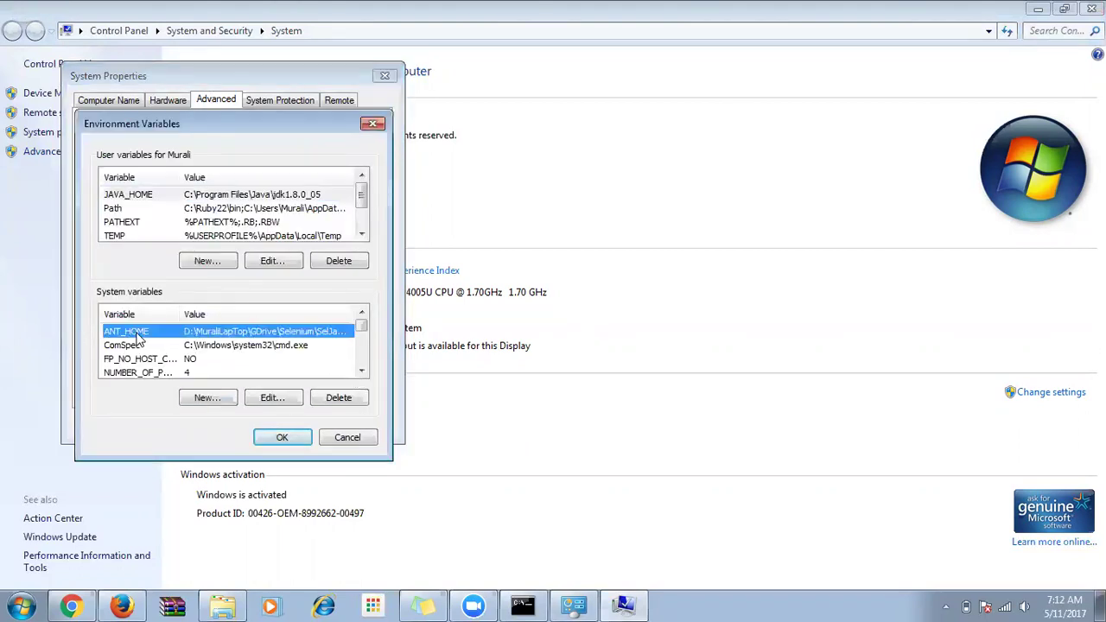
{"action": "left_click", "coordinate": [362, 371]}
{"action": "left_click", "coordinate": [362, 372]}
{"action": "left_click", "coordinate": [363, 371]}
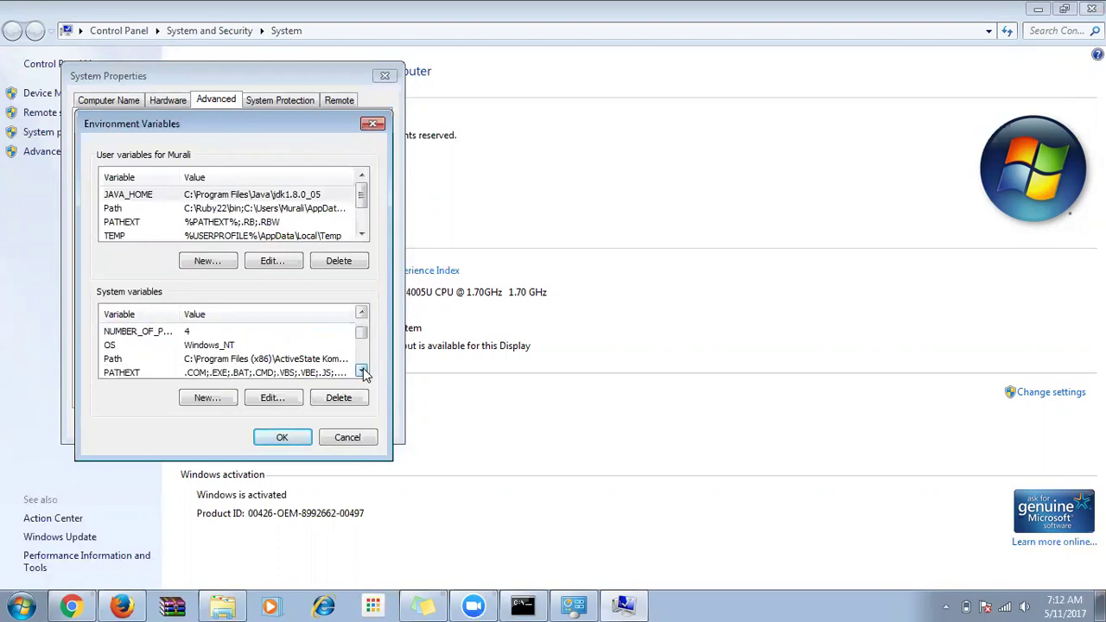
{"action": "left_click", "coordinate": [138, 360]}
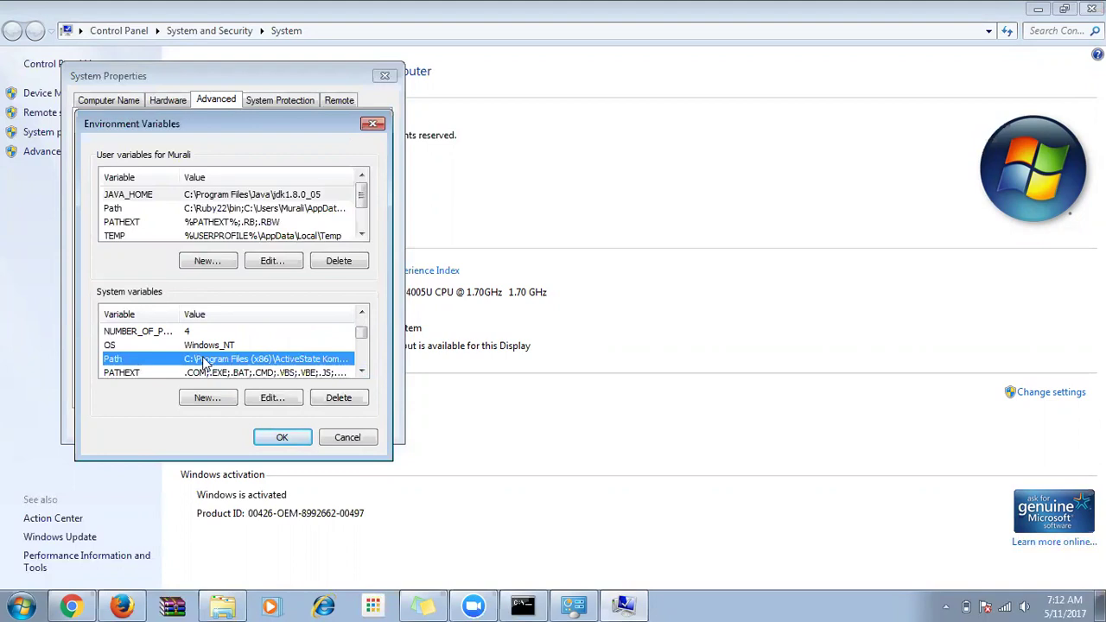
Append ';C:\Program Files\Java\jdk1.8.0_05\bin' to the system Path value and save it.
{"action": "left_click", "coordinate": [269, 399]}
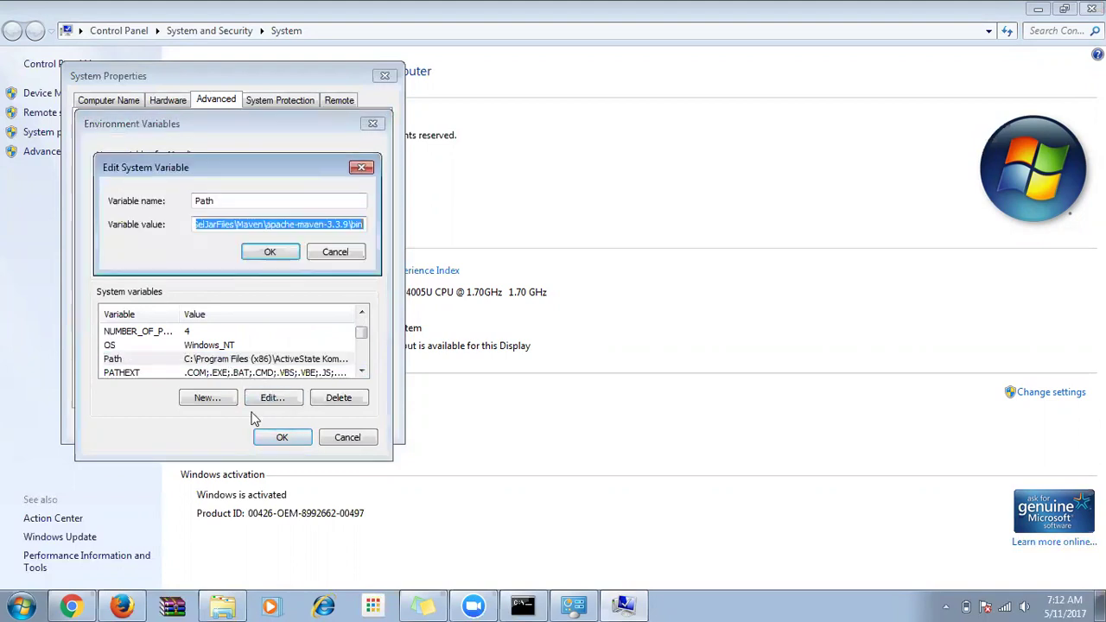
{"action": "key", "text": "End"}
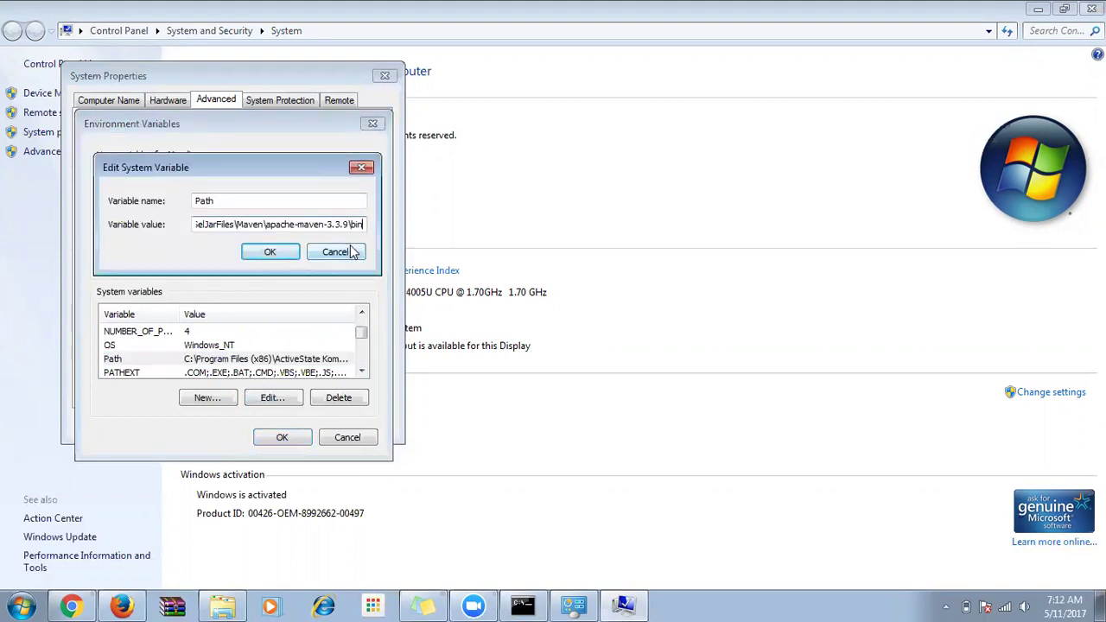
{"action": "type", "text": ";"}
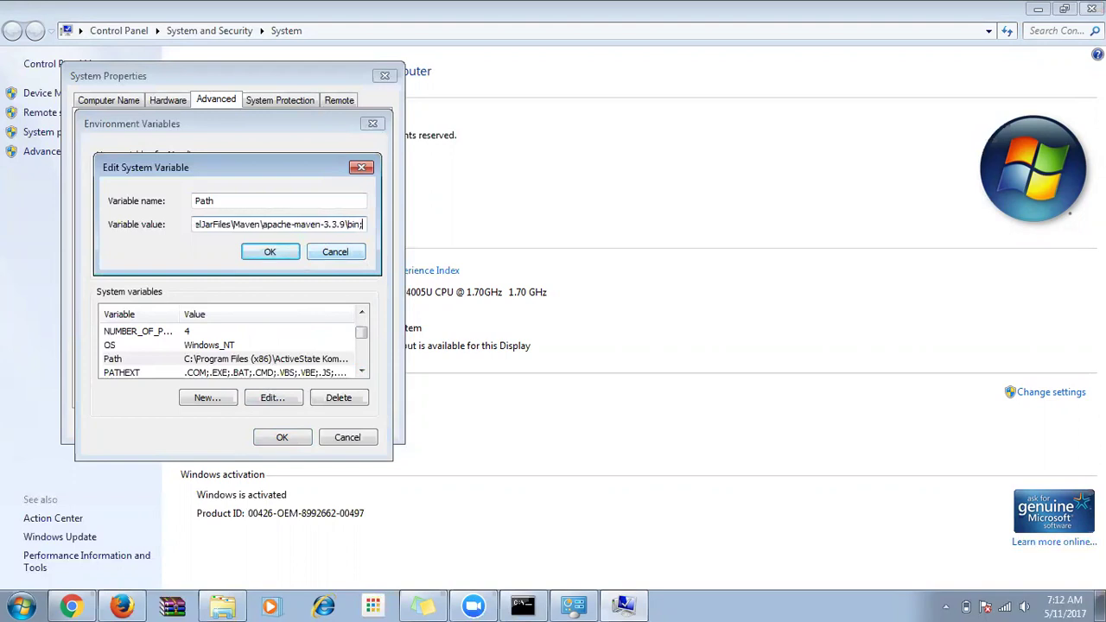
{"action": "key", "text": "ctrl+v"}
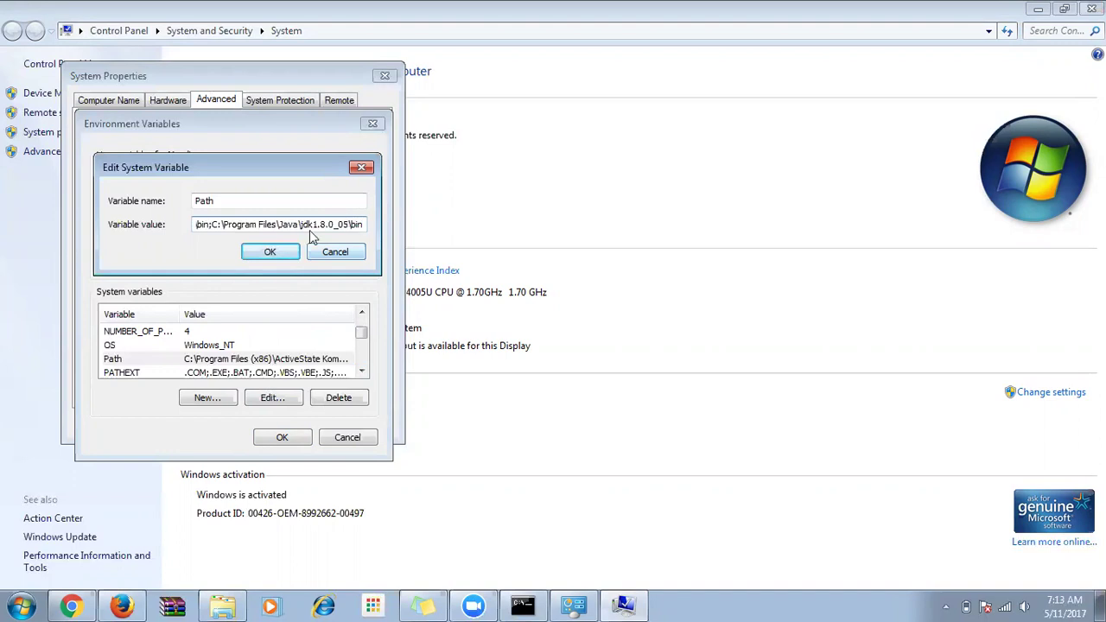
{"action": "left_click", "coordinate": [213, 224]}
{"action": "key", "text": "shift+End"}
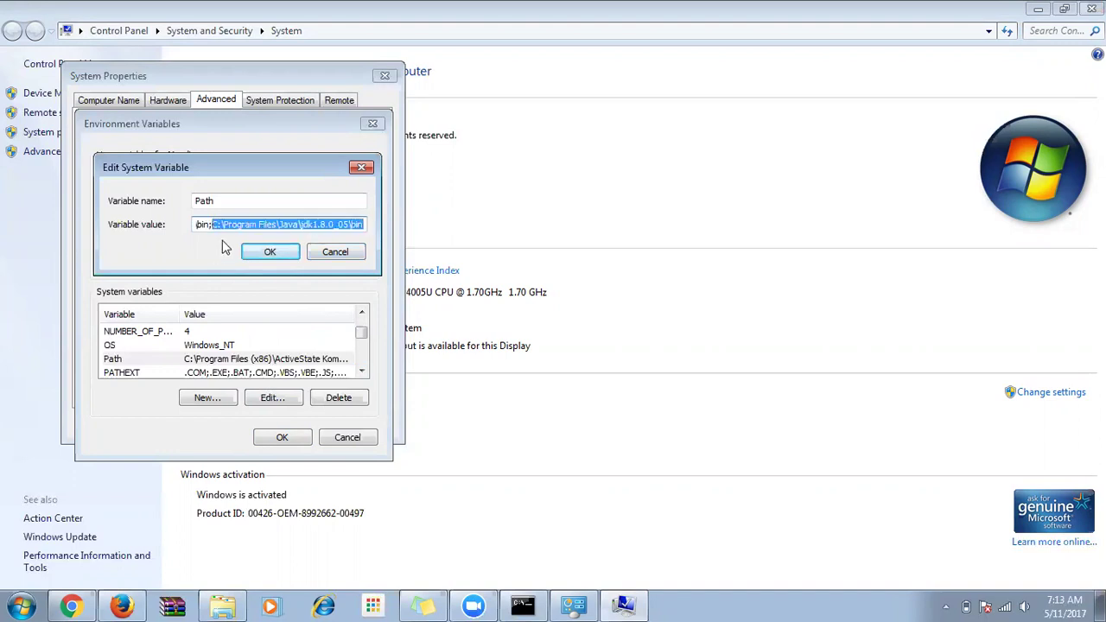
{"action": "left_click", "coordinate": [269, 250]}
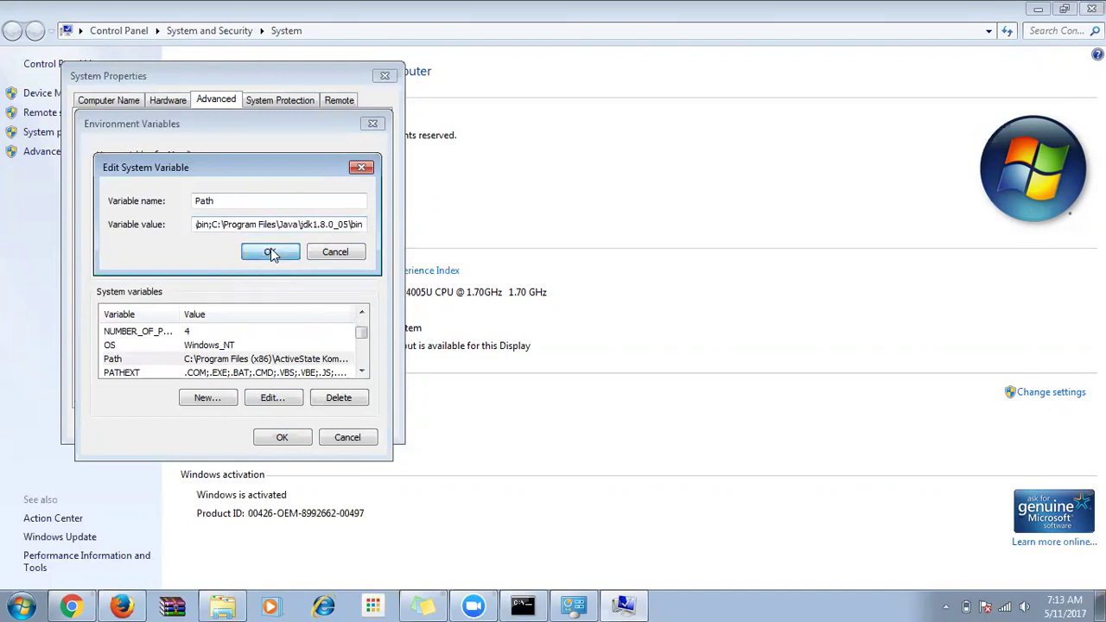
{"action": "left_click", "coordinate": [271, 252]}
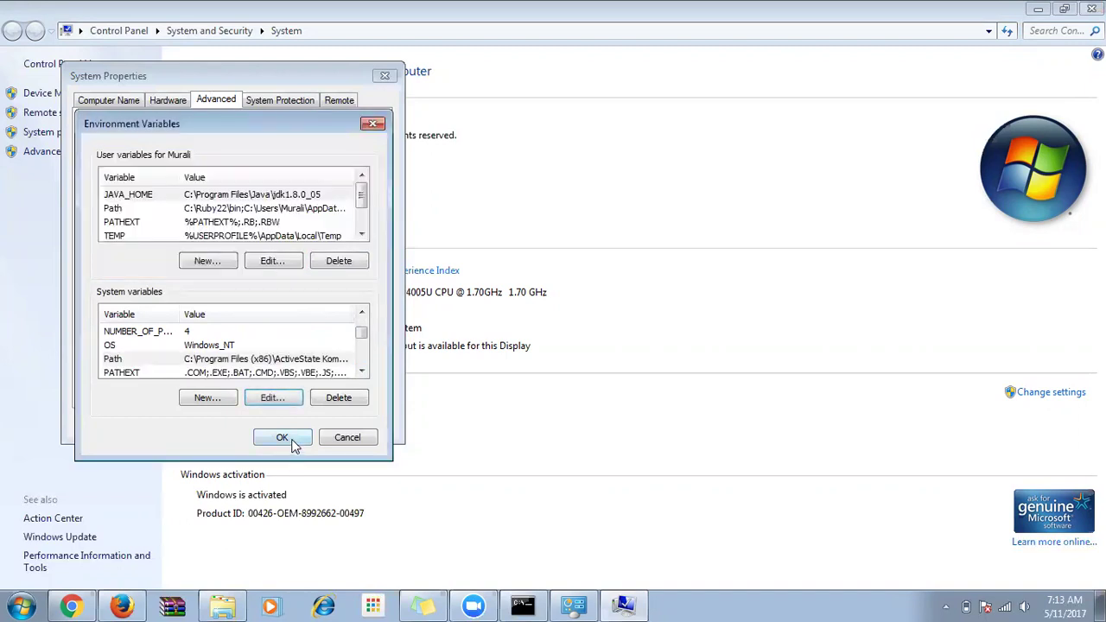
Recheck that Path ends with the JDK bin path, then confirm both dialogs with OK.
{"action": "left_click", "coordinate": [287, 403]}
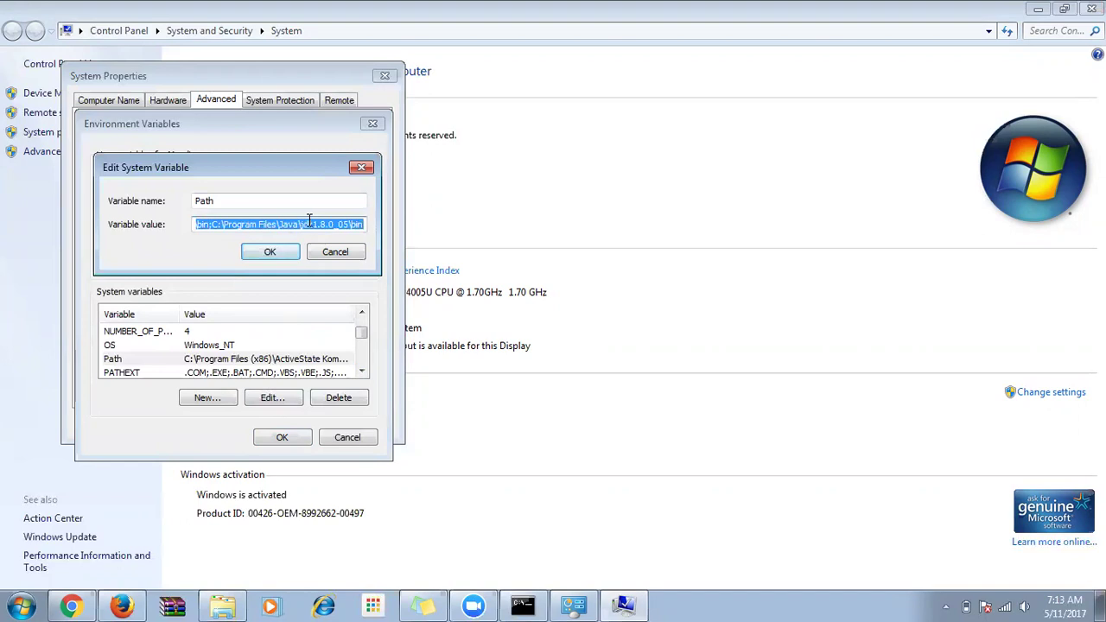
{"action": "left_click", "coordinate": [317, 224]}
{"action": "left_click_drag", "start_coordinate": [215, 224], "coordinate": [399, 246]}
{"action": "key", "text": "ctrl+v"}
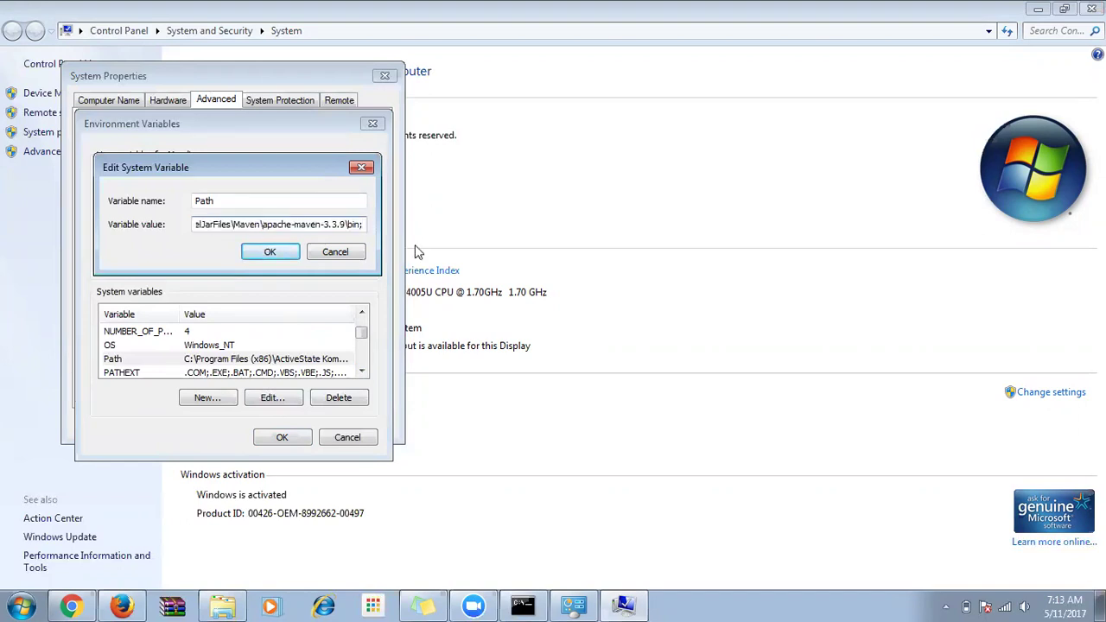
{"action": "key", "text": "ctrl+z"}
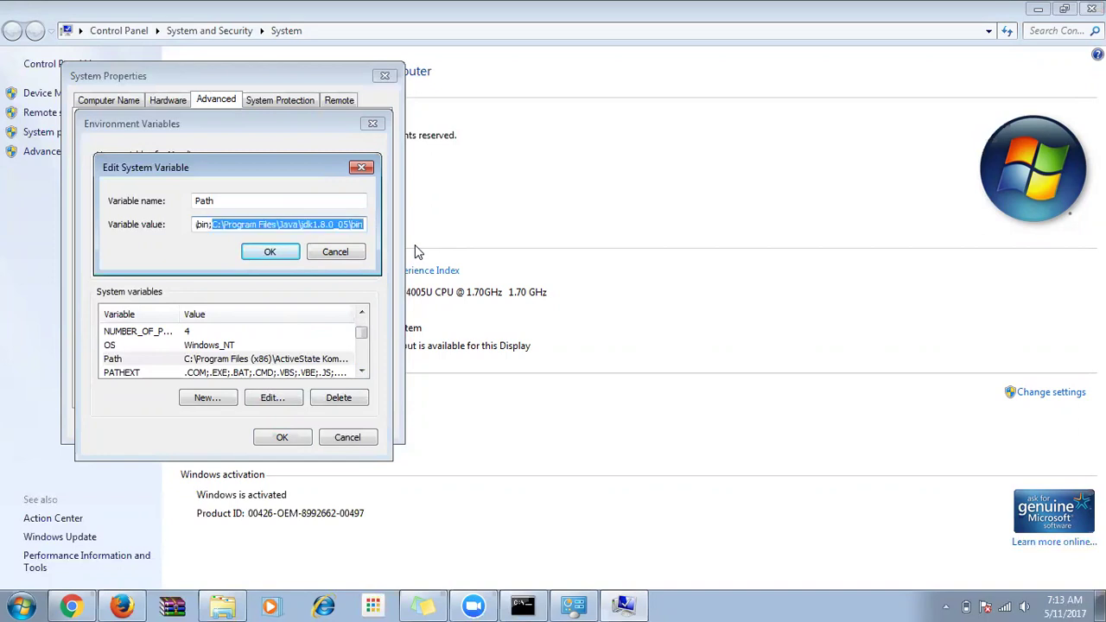
{"action": "key", "text": "ctrl+v"}
{"action": "left_click", "coordinate": [287, 245]}
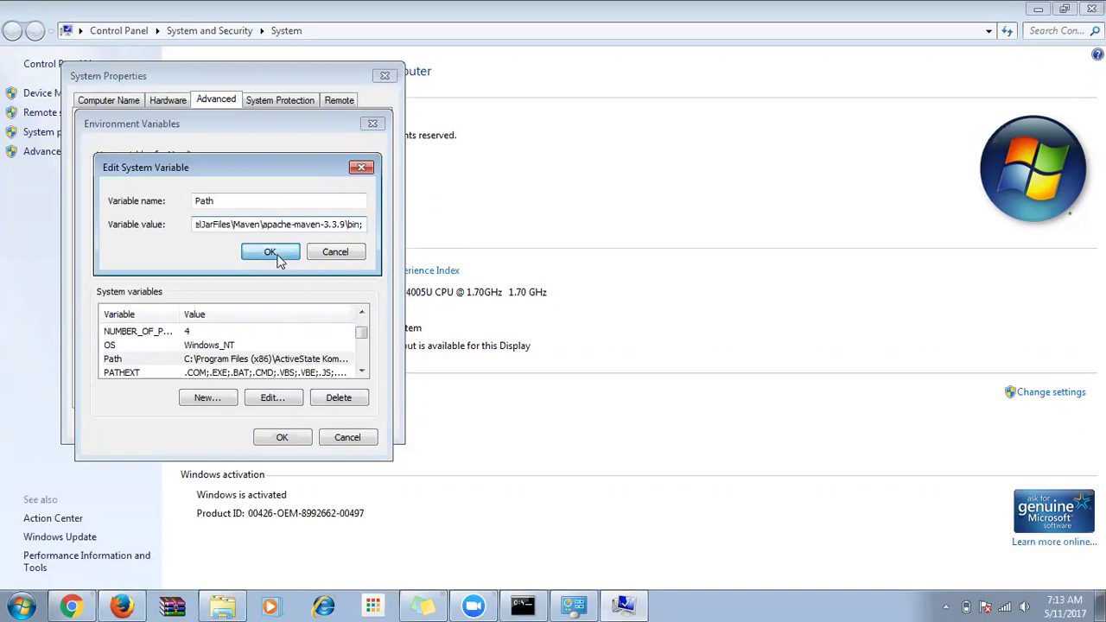
{"action": "left_click", "coordinate": [265, 437]}
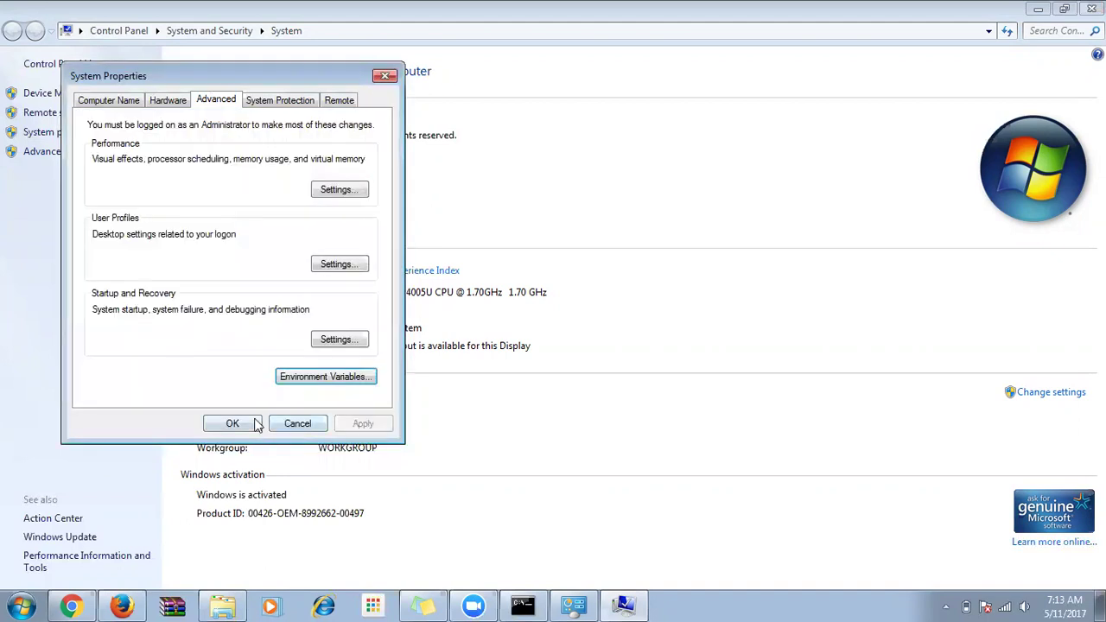
Close System Properties and the old console window.
{"action": "left_click", "coordinate": [251, 423]}
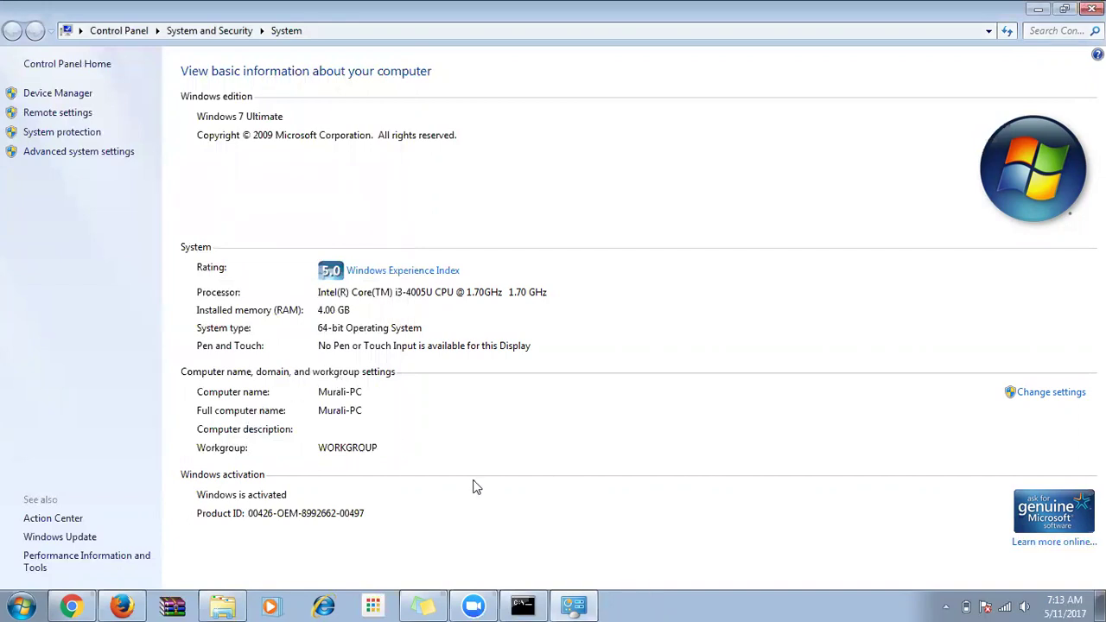
{"action": "left_click", "coordinate": [534, 605]}
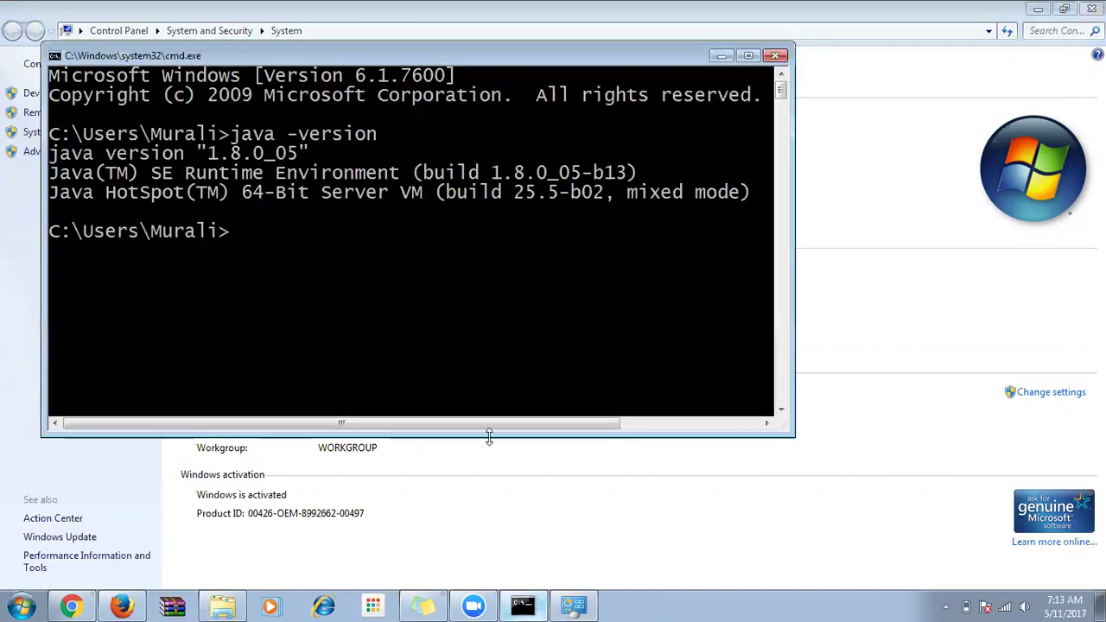
{"action": "left_click", "coordinate": [775, 55]}
Run java -version in a new Command Prompt, confirming 1.8.0_05 (build 1.8.0_05-b13, 64-Bit).
{"action": "left_click", "coordinate": [22, 605]}
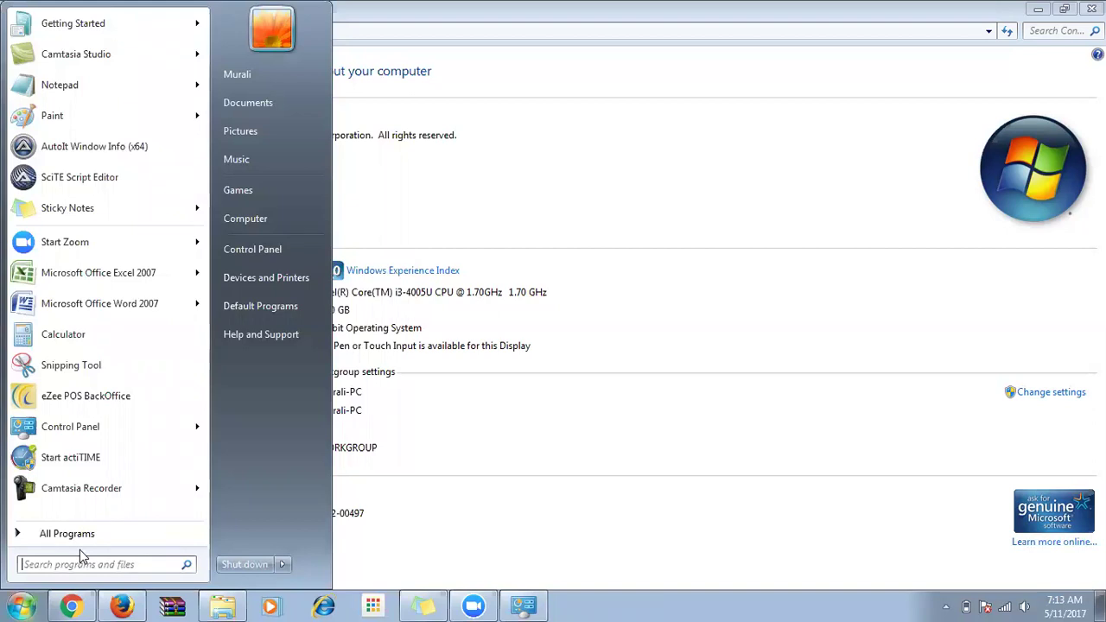
{"action": "type", "text": "cmd"}
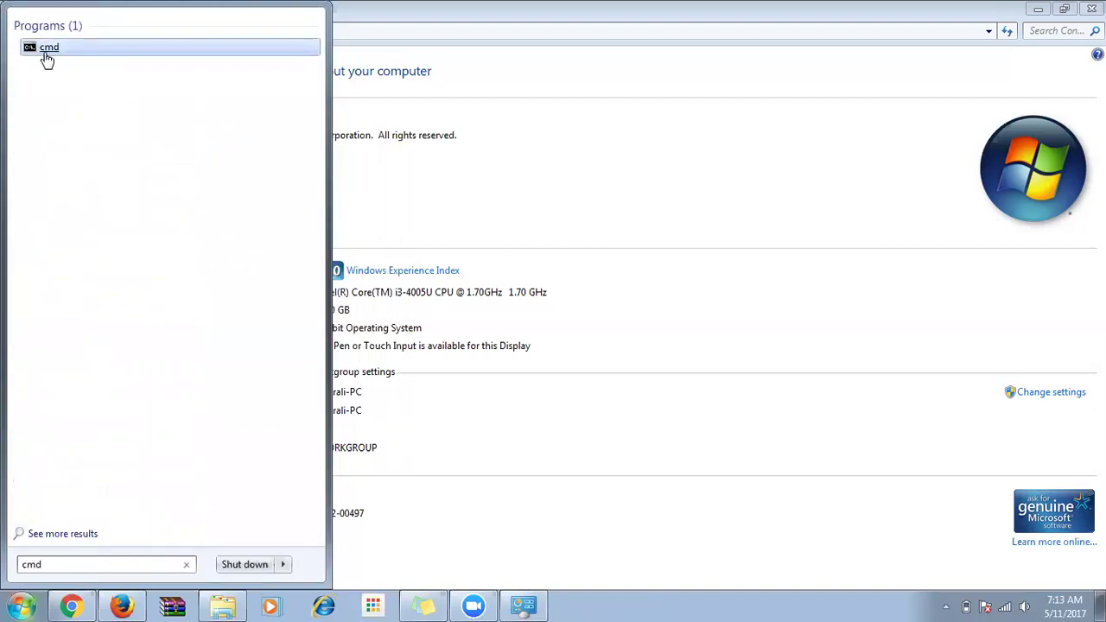
{"action": "left_click", "coordinate": [45, 49]}
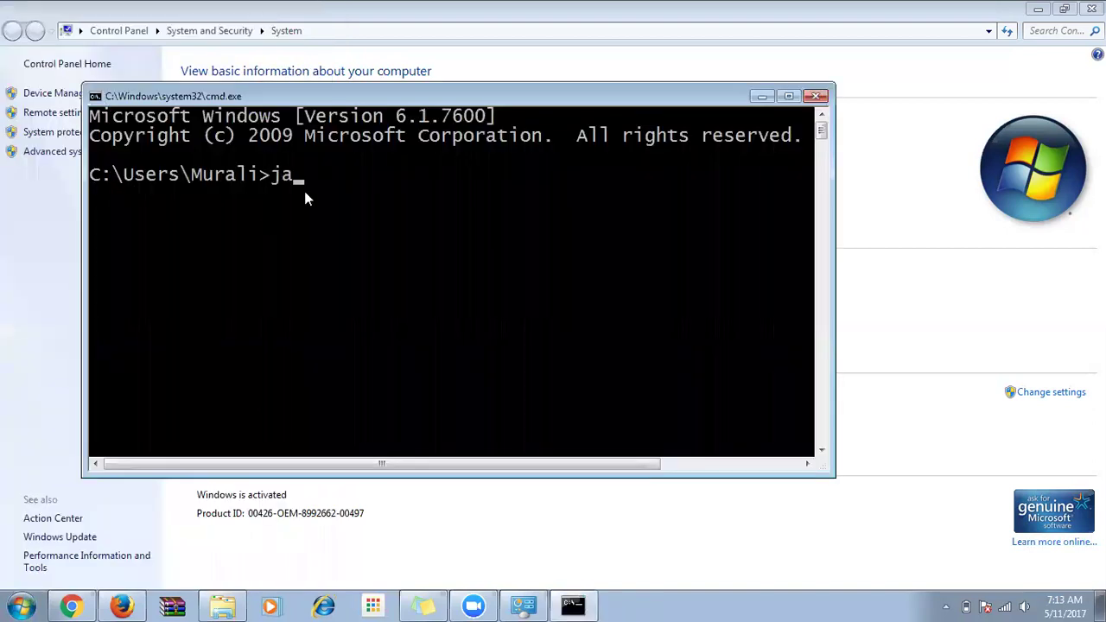
{"action": "type", "text": "java -version"}
{"action": "key", "text": "Return"}
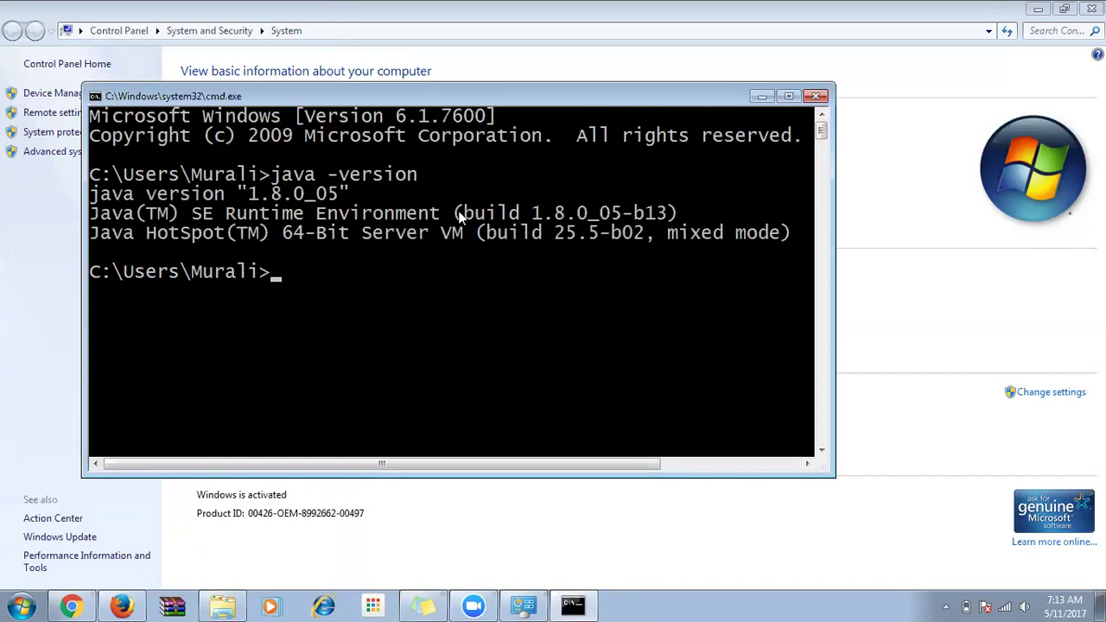
{"action": "left_click", "coordinate": [458, 19]}
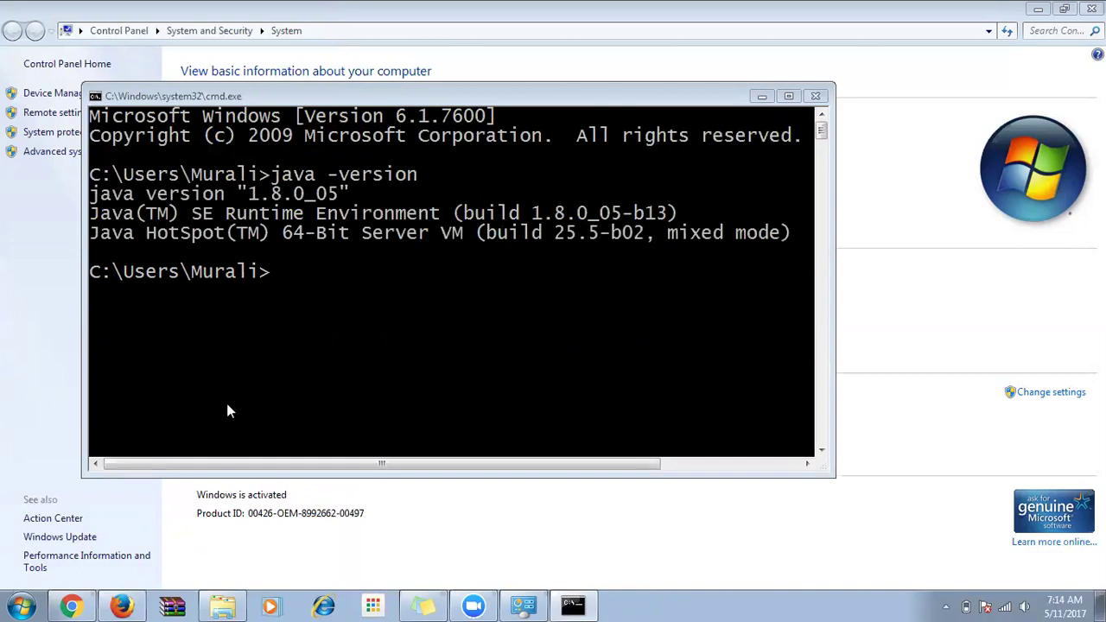
{"action": "left_click", "coordinate": [261, 373]}
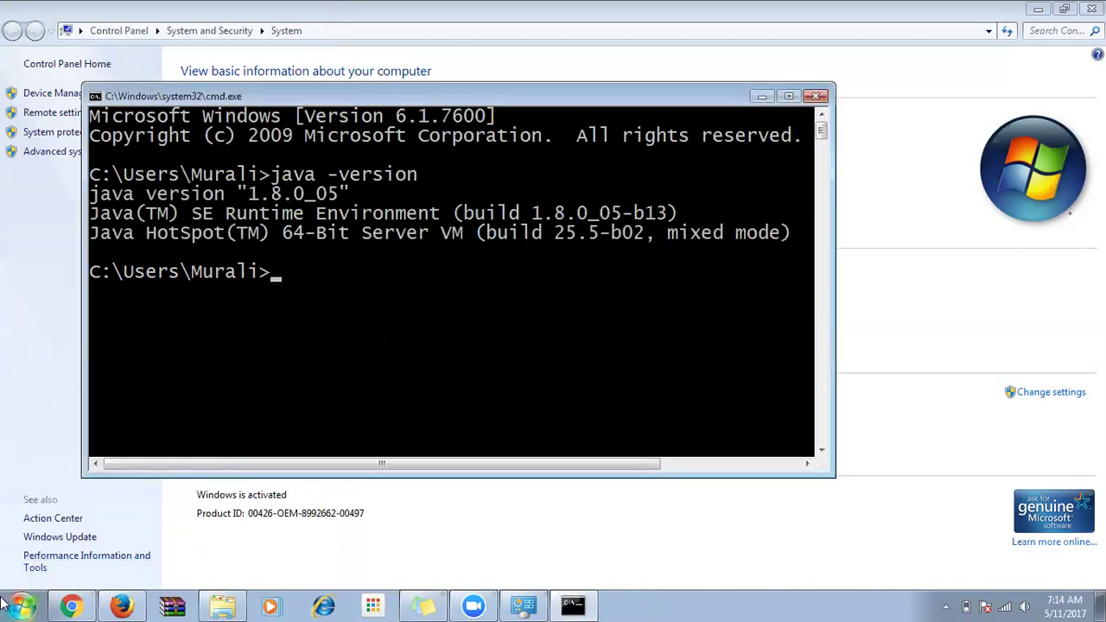
Return to the JAVA Execution doc and scroll down to the 'Setting the PATH Variable' section.
{"action": "left_click", "coordinate": [70, 606]}
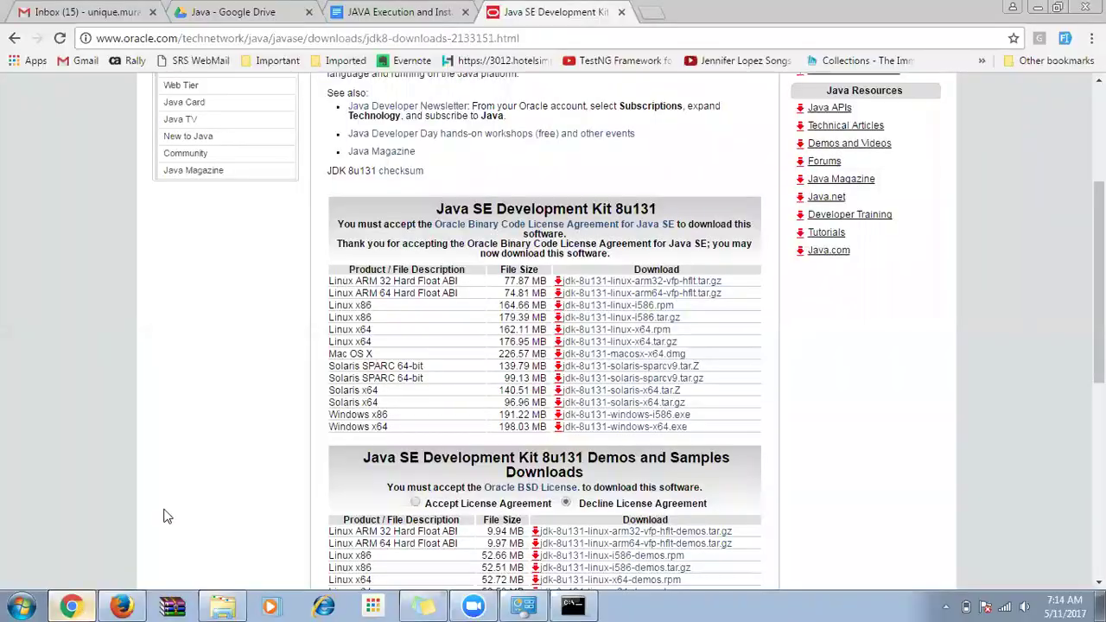
{"action": "left_click", "coordinate": [366, 16]}
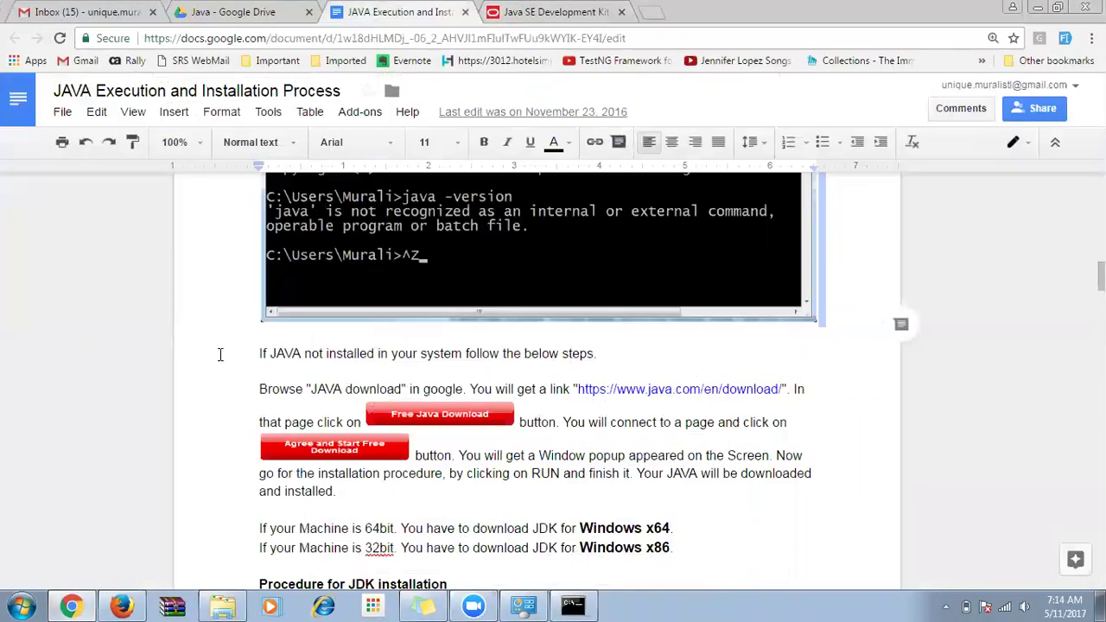
{"action": "scroll", "coordinate": [220, 354], "scroll_direction": "down", "scroll_amount": 2}
{"action": "scroll", "coordinate": [240, 355], "scroll_direction": "down", "scroll_amount": 1}
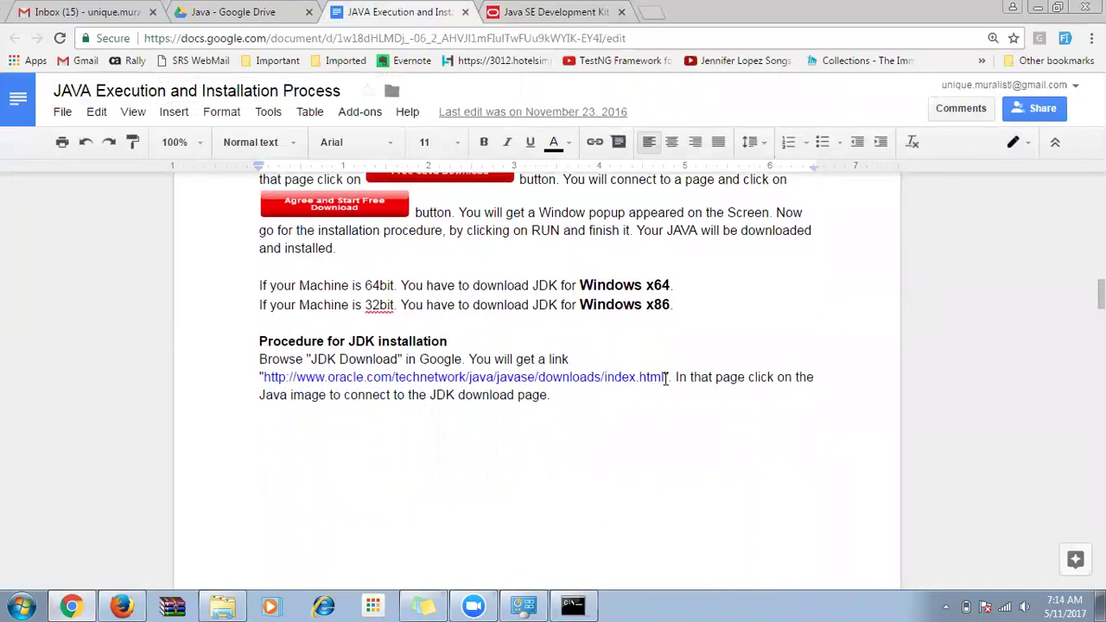
{"action": "scroll", "coordinate": [666, 377], "scroll_direction": "down", "scroll_amount": 5}
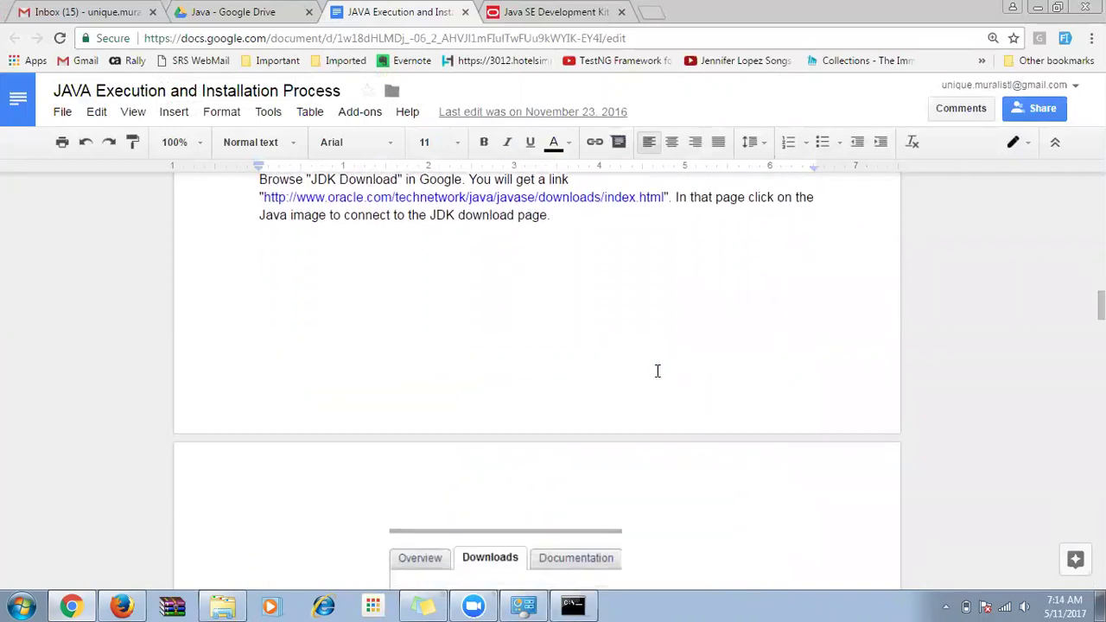
{"action": "scroll", "coordinate": [657, 370], "scroll_direction": "down", "scroll_amount": 1}
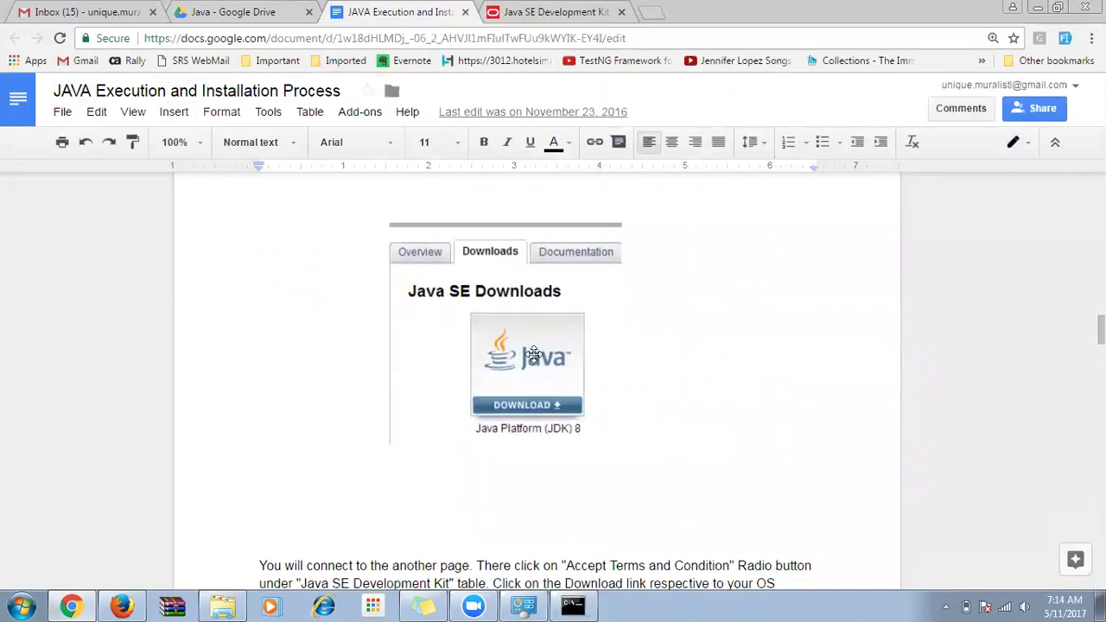
{"action": "scroll", "coordinate": [534, 354], "scroll_direction": "down", "scroll_amount": 5}
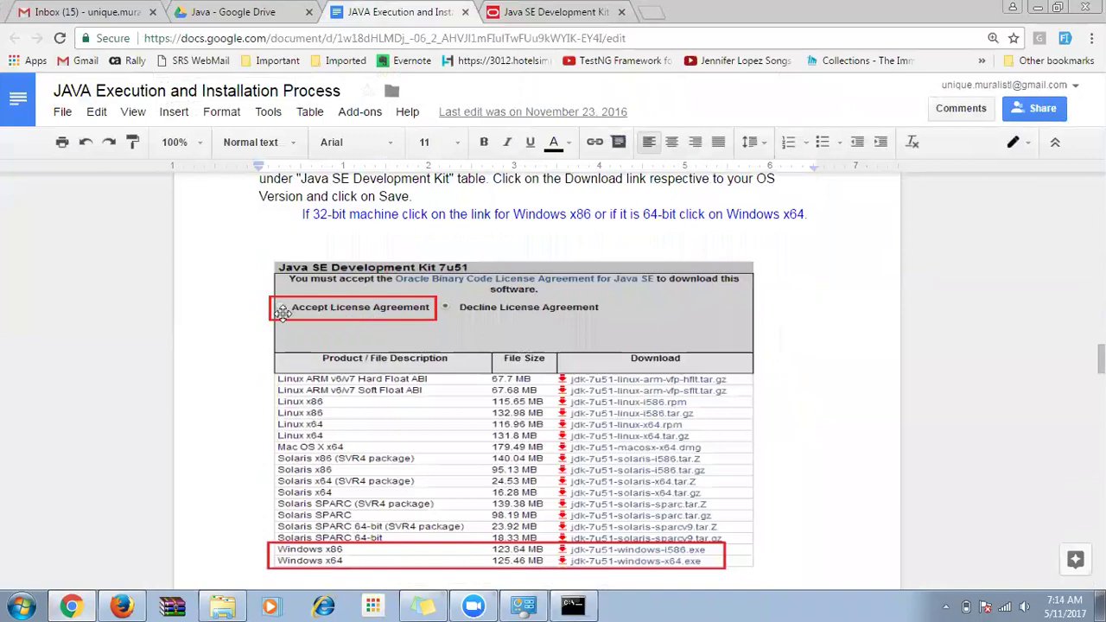
{"action": "scroll", "coordinate": [285, 259], "scroll_direction": "down", "scroll_amount": 1}
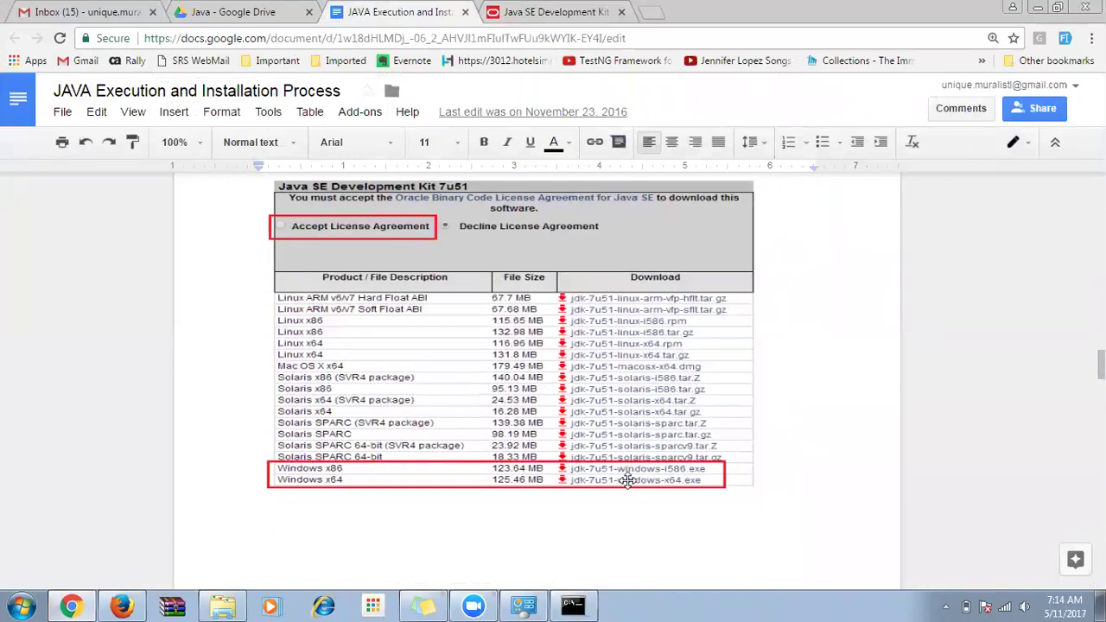
{"action": "scroll", "coordinate": [562, 428], "scroll_direction": "down", "scroll_amount": 4}
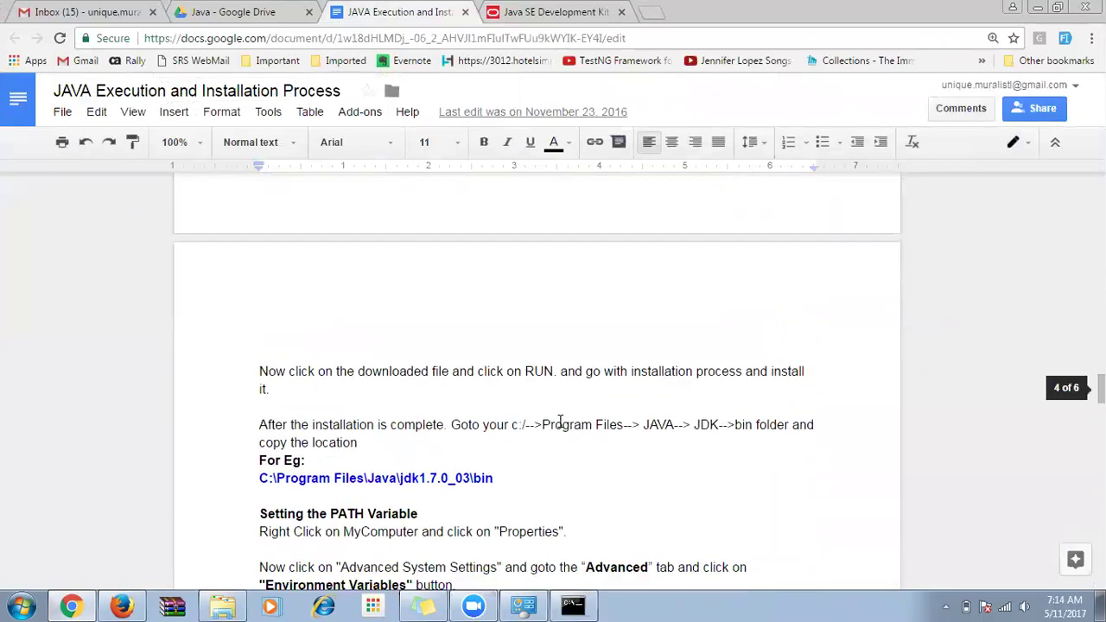
{"action": "scroll", "coordinate": [560, 421], "scroll_direction": "down", "scroll_amount": 2}
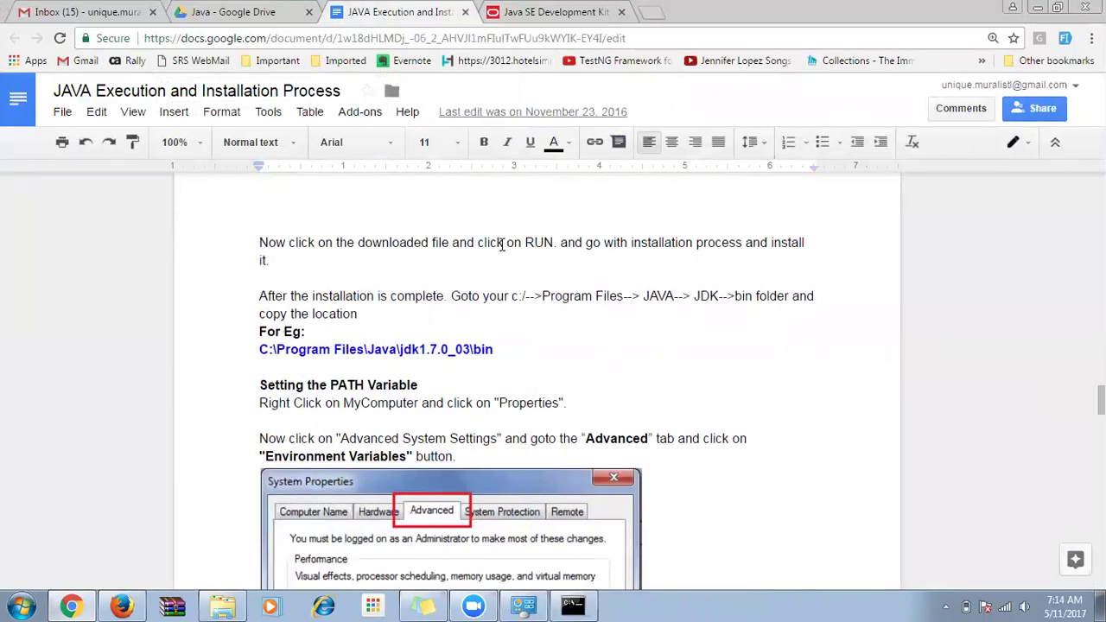
{"action": "left_click_drag", "start_coordinate": [523, 241], "coordinate": [553, 243]}
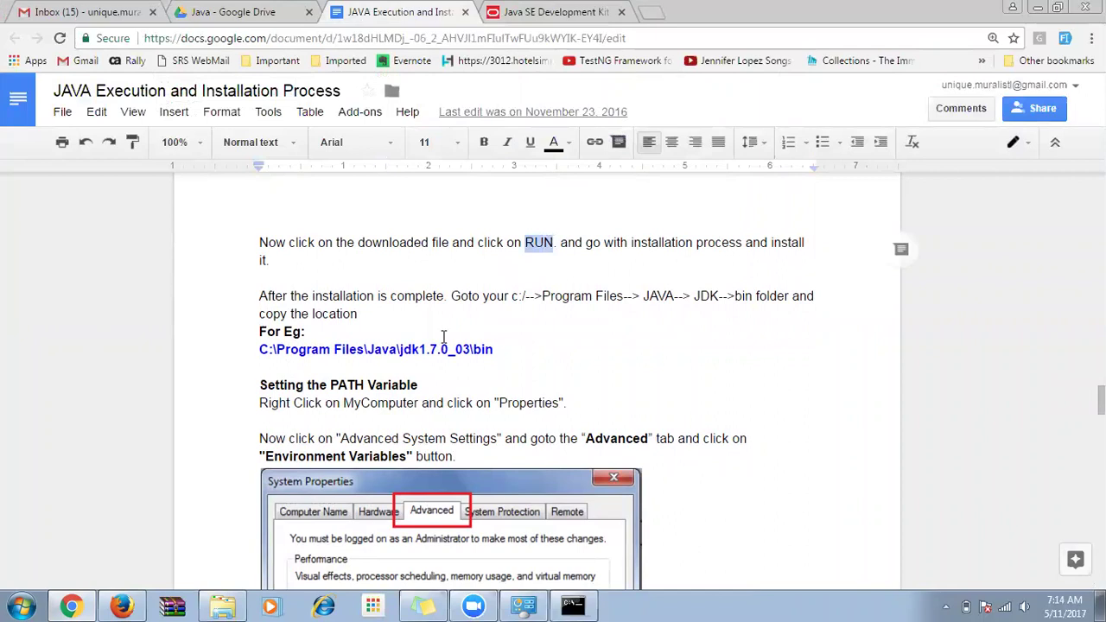
{"action": "double_click", "coordinate": [392, 276]}
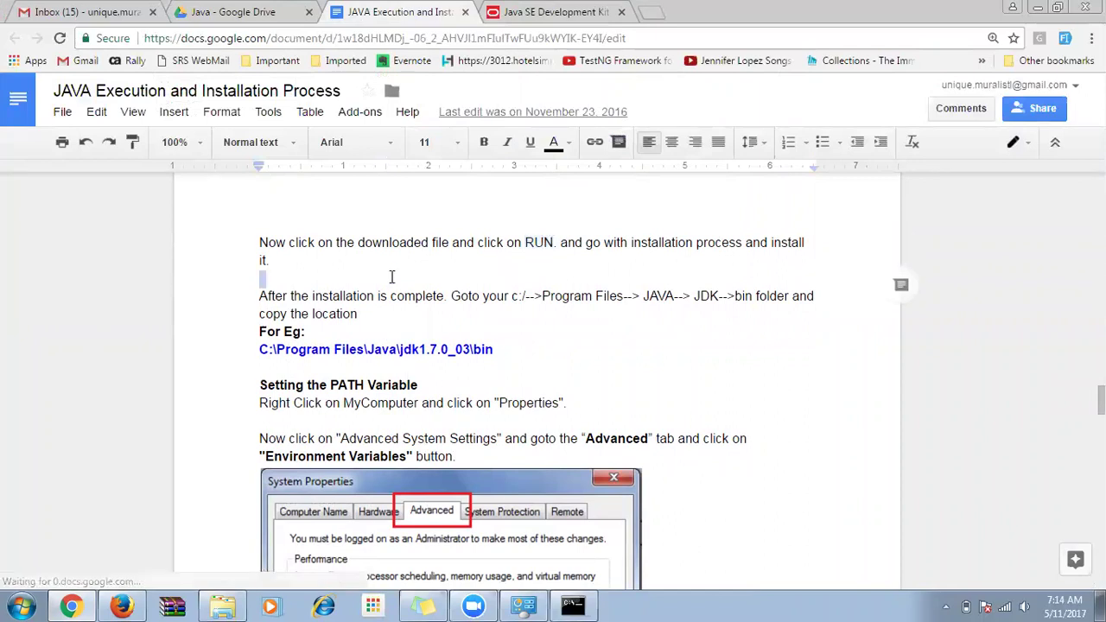
{"action": "key", "text": "super+r"}
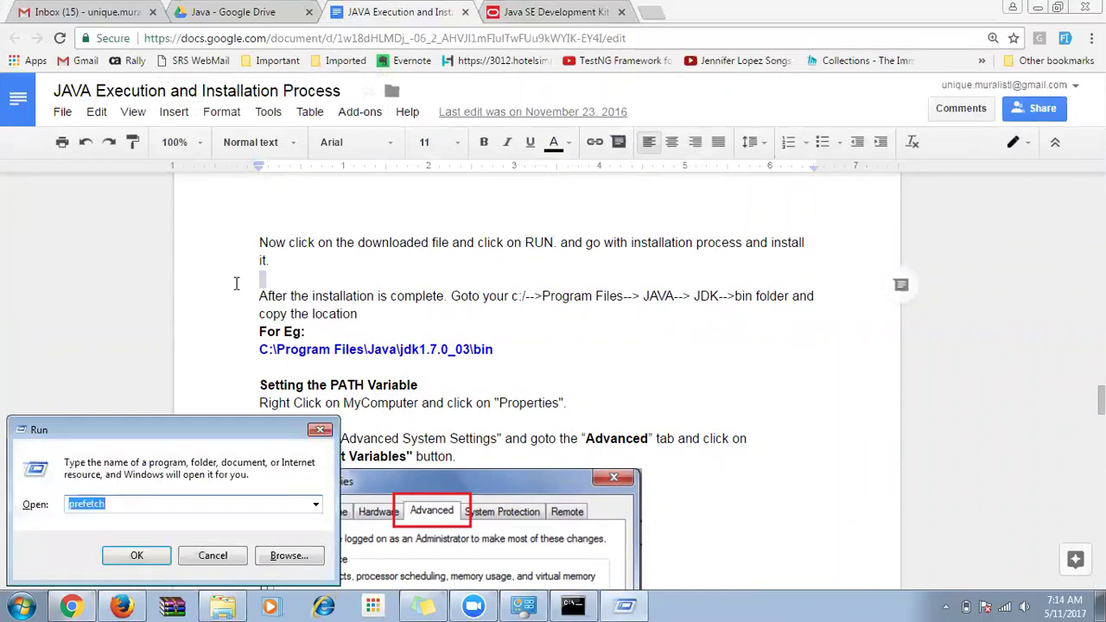
{"action": "left_click_drag", "start_coordinate": [110, 429], "coordinate": [156, 250]}
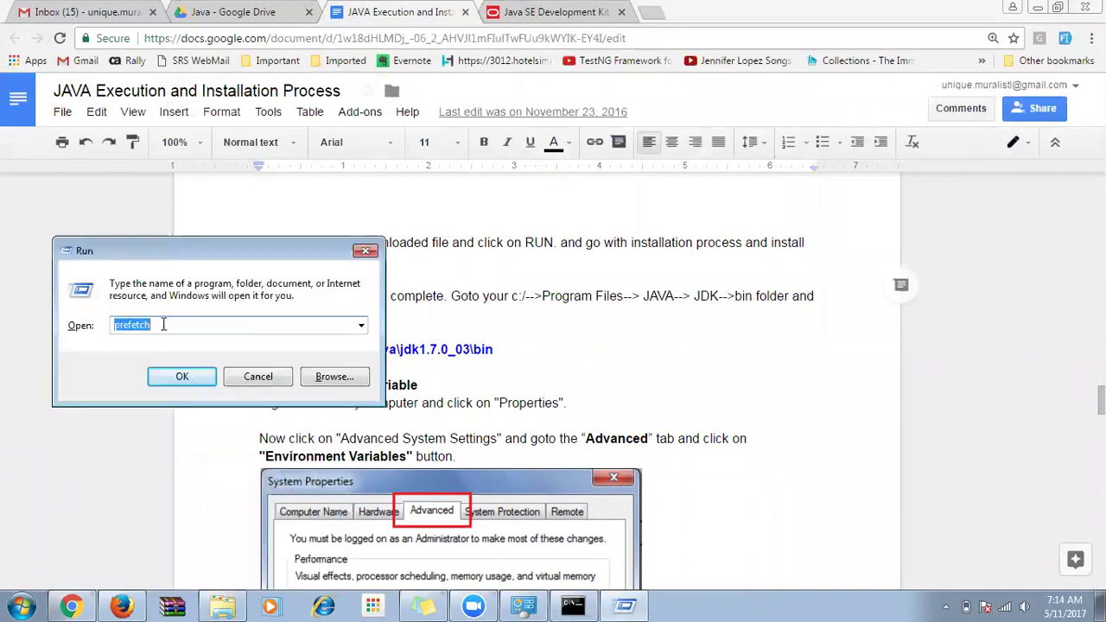
{"action": "type", "text": "cmd"}
{"action": "left_click", "coordinate": [184, 372]}
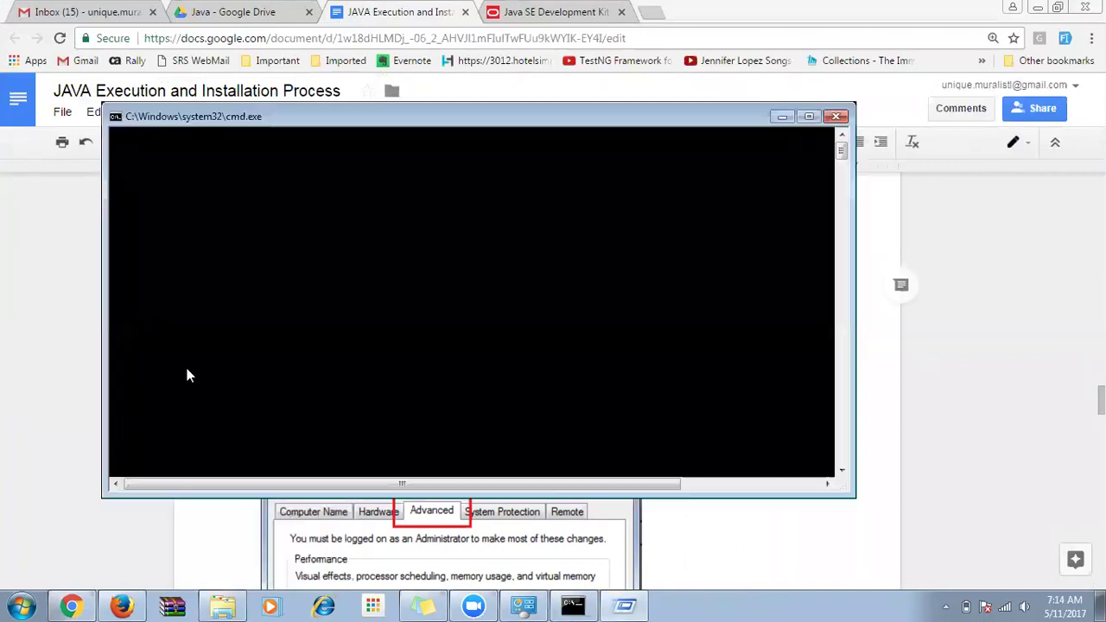
{"action": "left_click", "coordinate": [836, 116]}
{"action": "left_click", "coordinate": [341, 314]}
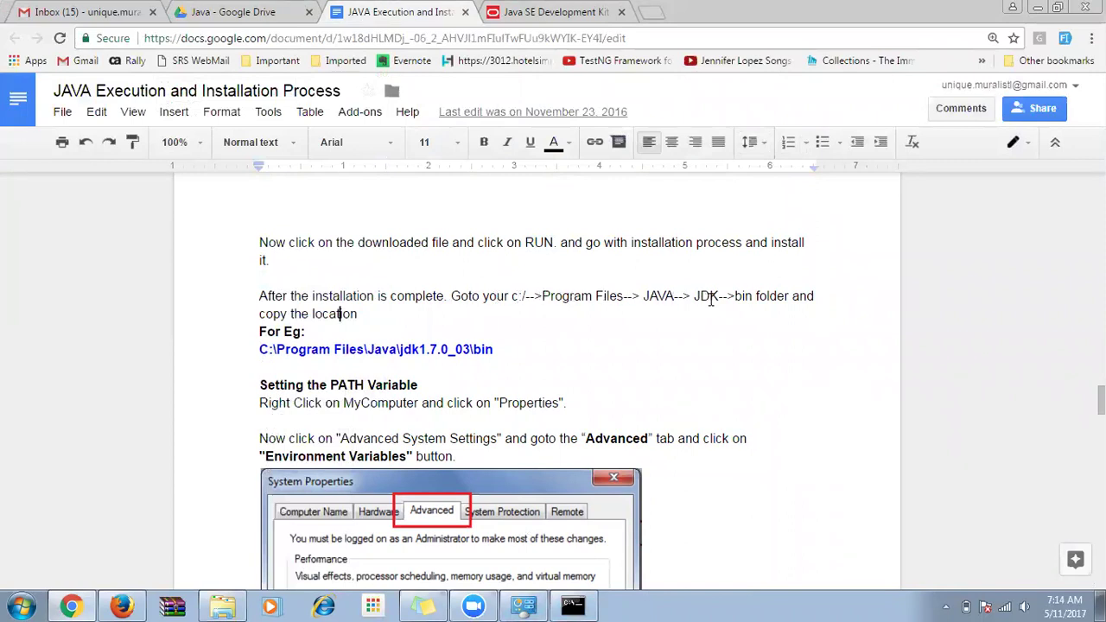
Highlight the example JDK bin path and the Properties, Advanced and Environment Variables wording.
{"action": "left_click_drag", "start_coordinate": [521, 347], "coordinate": [258, 347]}
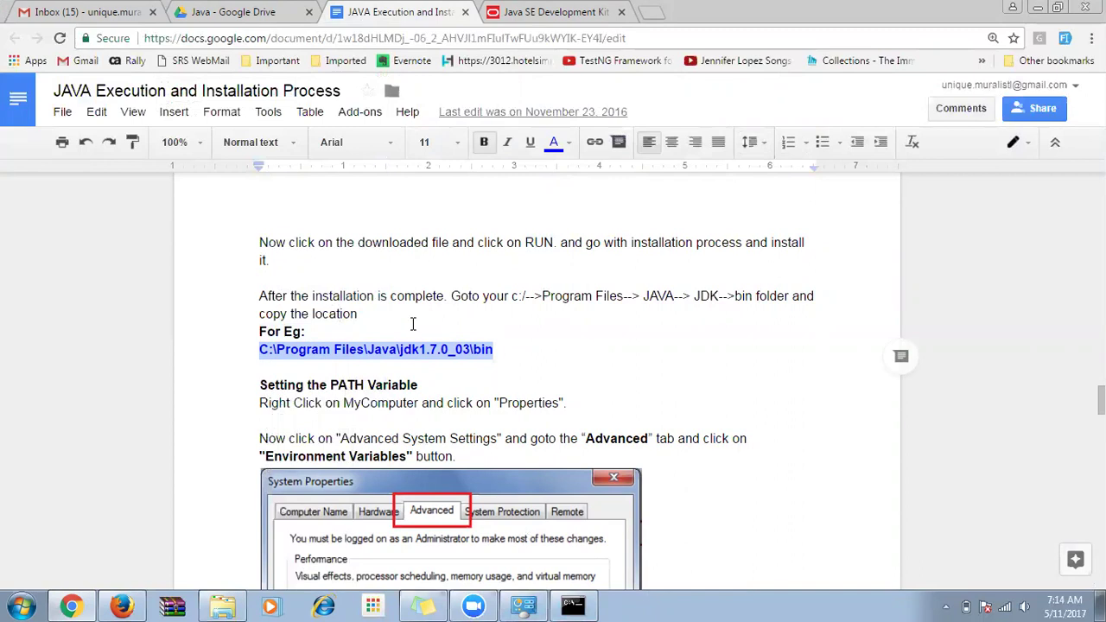
{"action": "scroll", "coordinate": [412, 324], "scroll_direction": "down", "scroll_amount": 3}
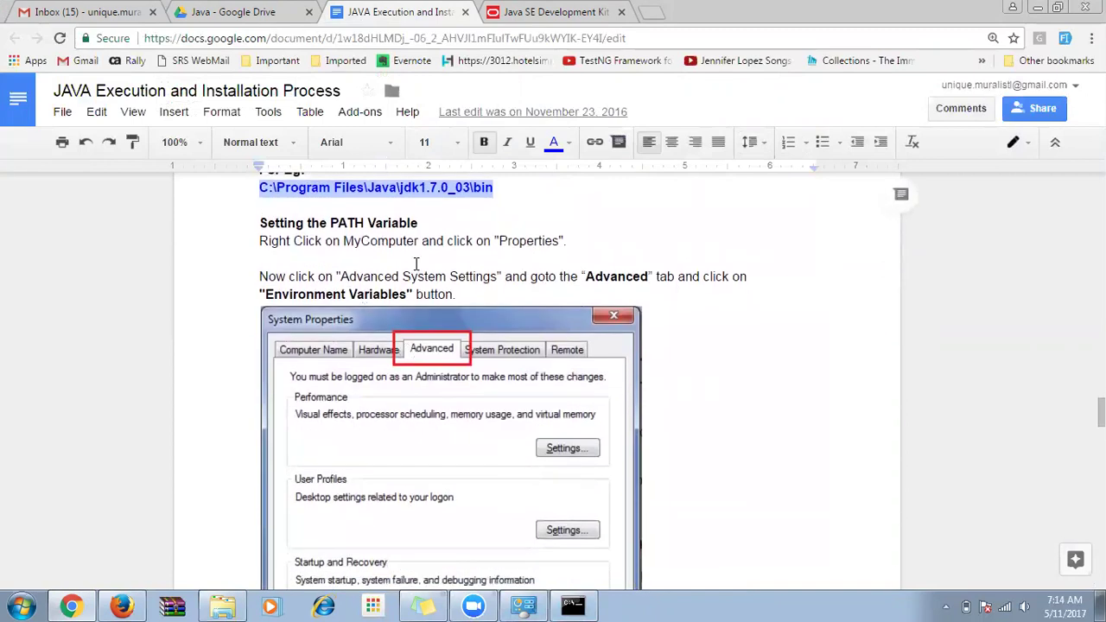
{"action": "left_click_drag", "start_coordinate": [499, 241], "coordinate": [555, 241]}
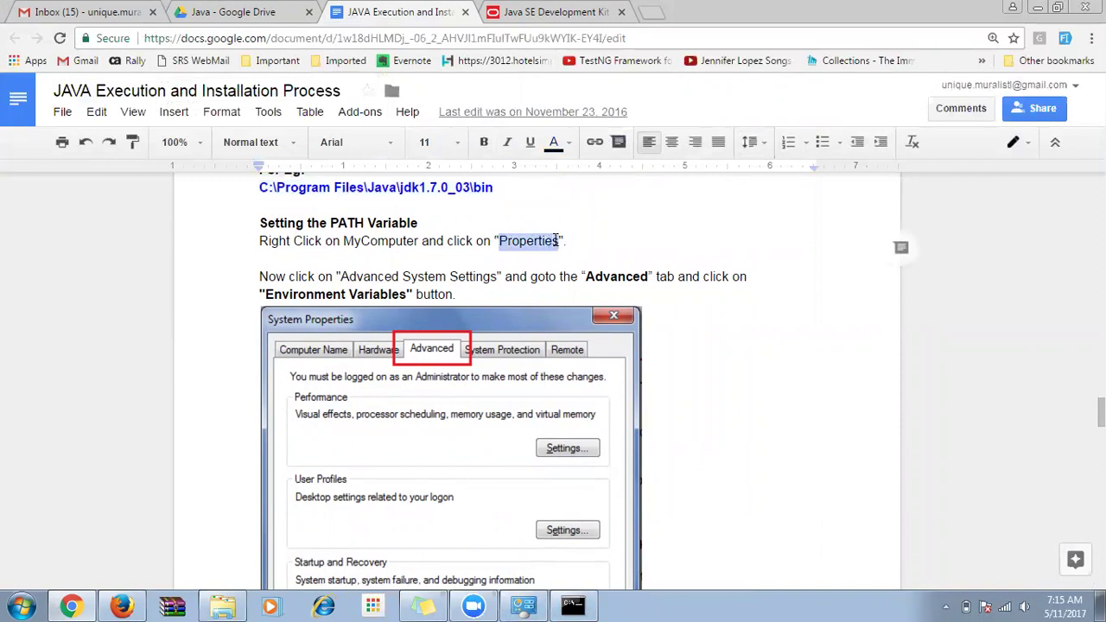
{"action": "left_click_drag", "start_coordinate": [582, 276], "coordinate": [647, 277]}
{"action": "left_click_drag", "start_coordinate": [260, 294], "coordinate": [407, 295]}
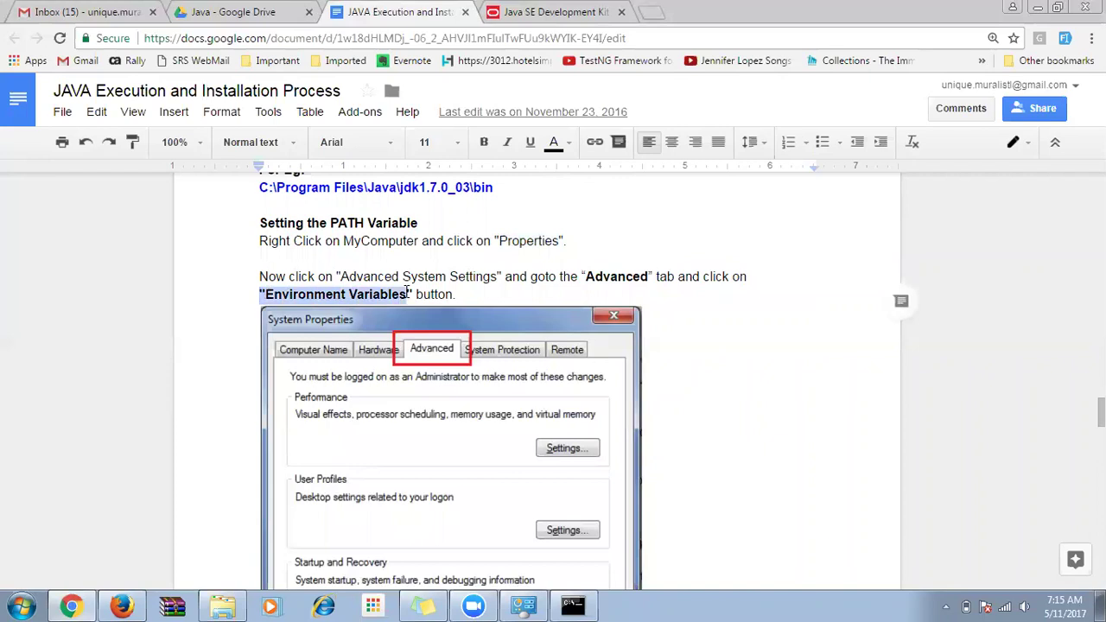
{"action": "scroll", "coordinate": [431, 354], "scroll_direction": "down", "scroll_amount": 3}
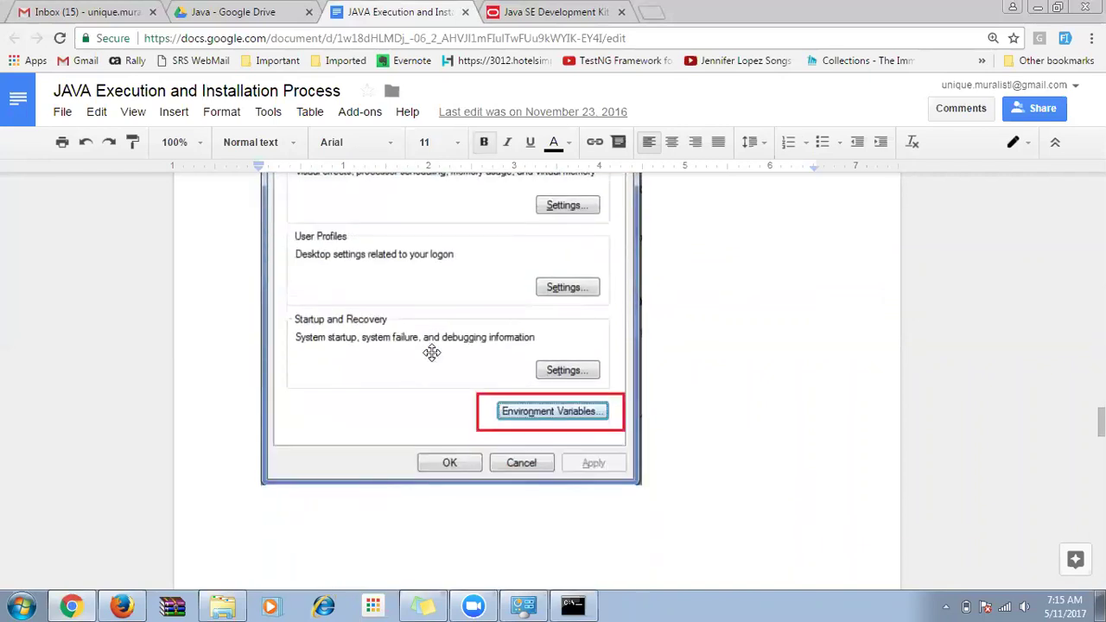
{"action": "scroll", "coordinate": [432, 353], "scroll_direction": "up", "scroll_amount": 3}
{"action": "left_click_drag", "start_coordinate": [341, 276], "coordinate": [446, 276]}
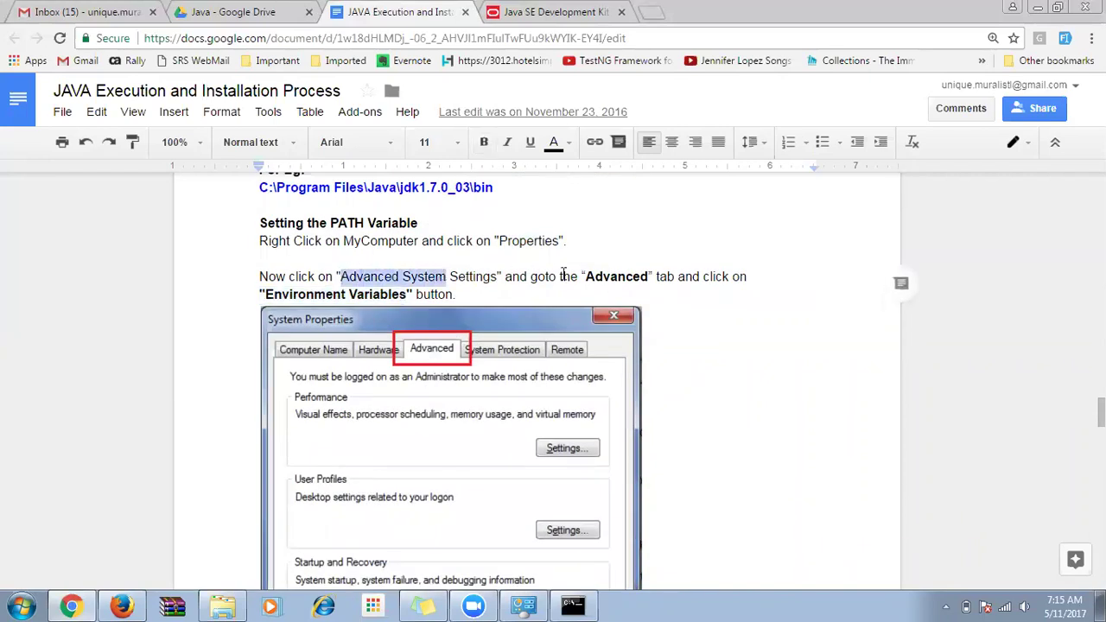
Scroll past the Edit System Variable screenshot to the 'Check whether JDK is installed' step.
{"action": "scroll", "coordinate": [317, 311], "scroll_direction": "down", "scroll_amount": 3}
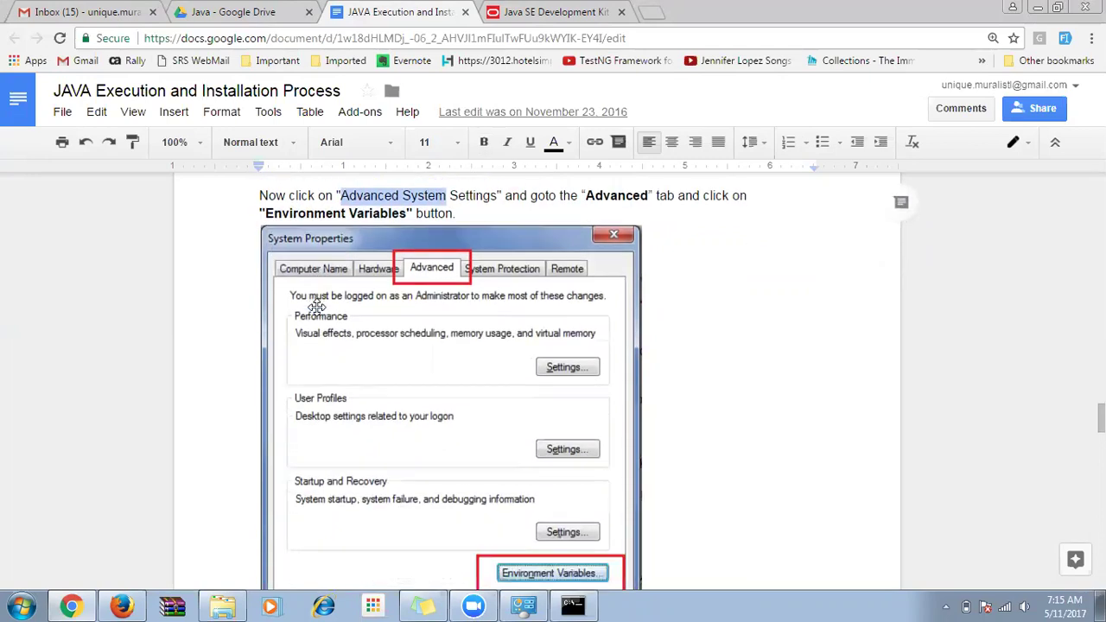
{"action": "scroll", "coordinate": [317, 307], "scroll_direction": "down", "scroll_amount": 2}
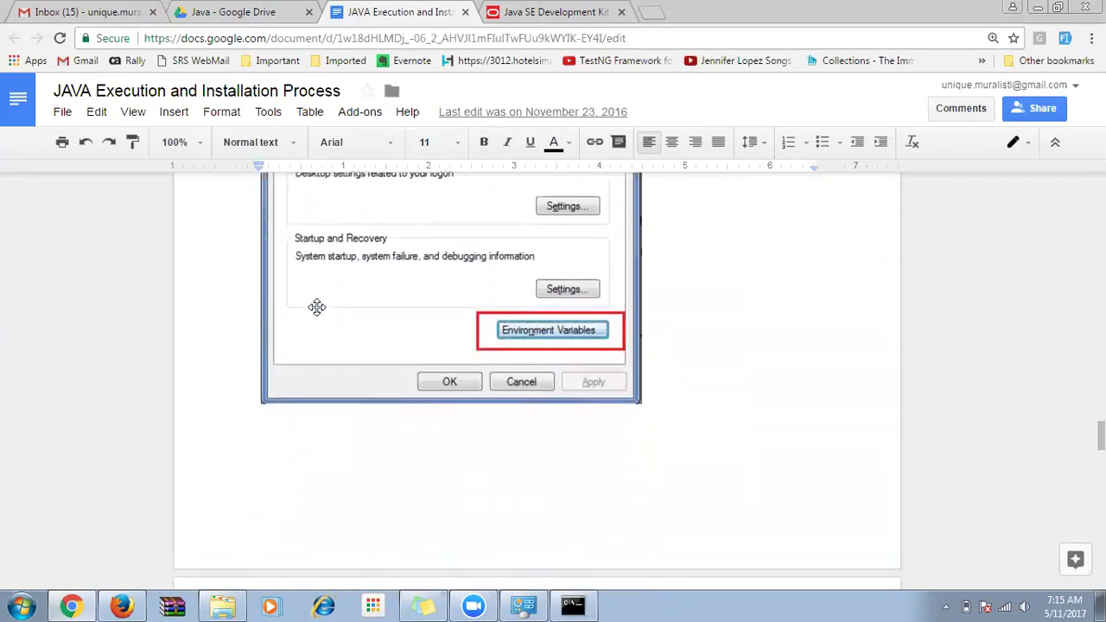
{"action": "scroll", "coordinate": [332, 340], "scroll_direction": "down", "scroll_amount": 10}
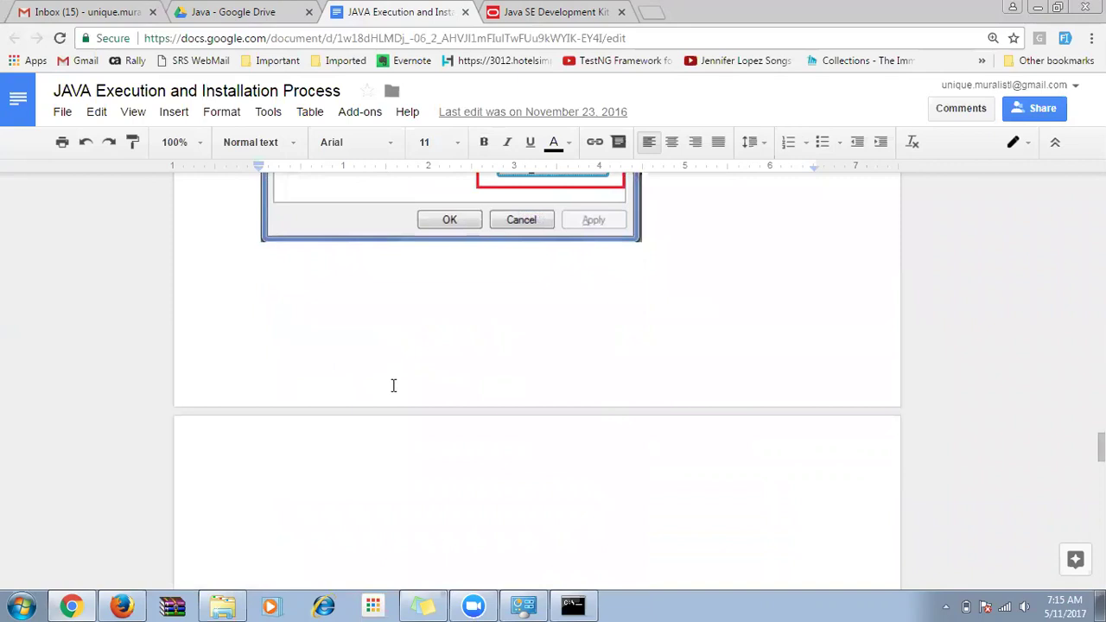
{"action": "scroll", "coordinate": [393, 384], "scroll_direction": "down", "scroll_amount": 3}
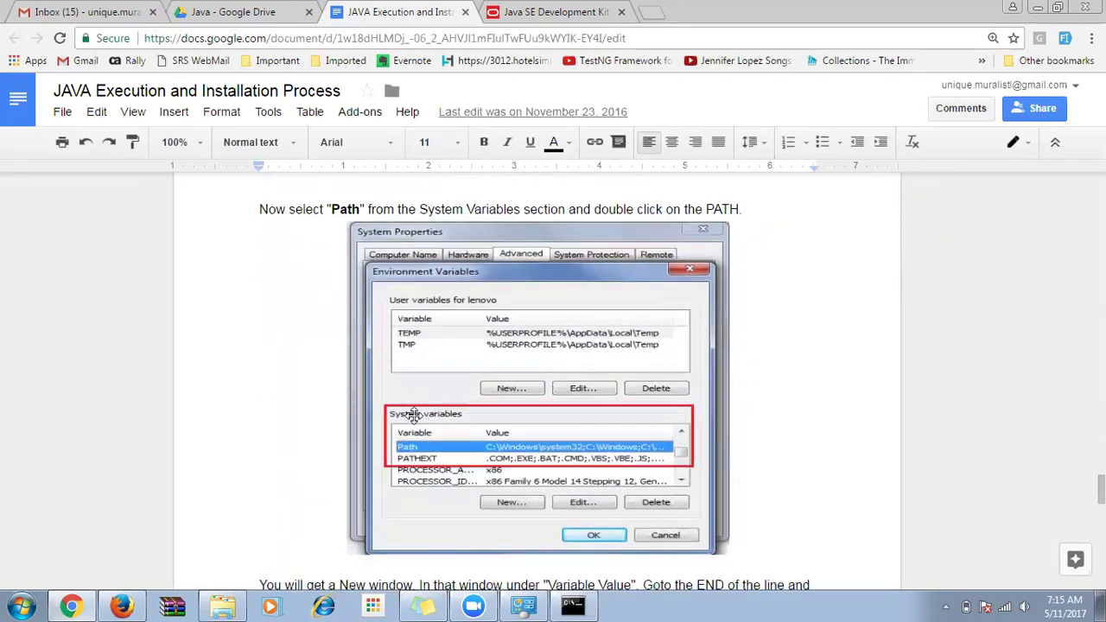
{"action": "scroll", "coordinate": [550, 455], "scroll_direction": "down", "scroll_amount": 4}
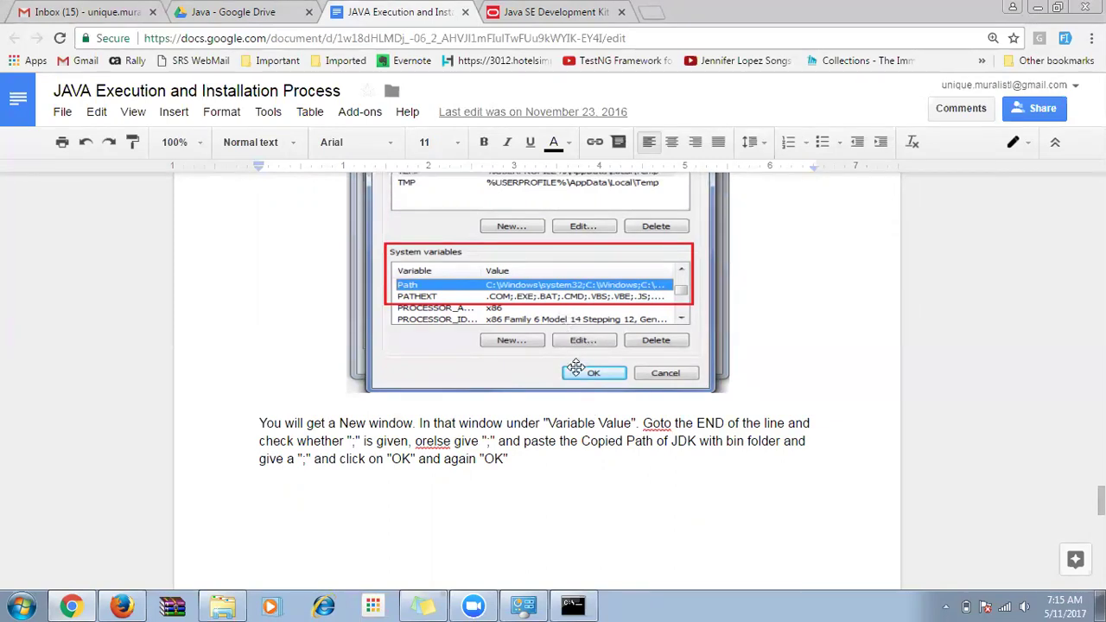
{"action": "scroll", "coordinate": [576, 421], "scroll_direction": "down", "scroll_amount": 5}
{"action": "scroll", "coordinate": [576, 421], "scroll_direction": "down", "scroll_amount": 2}
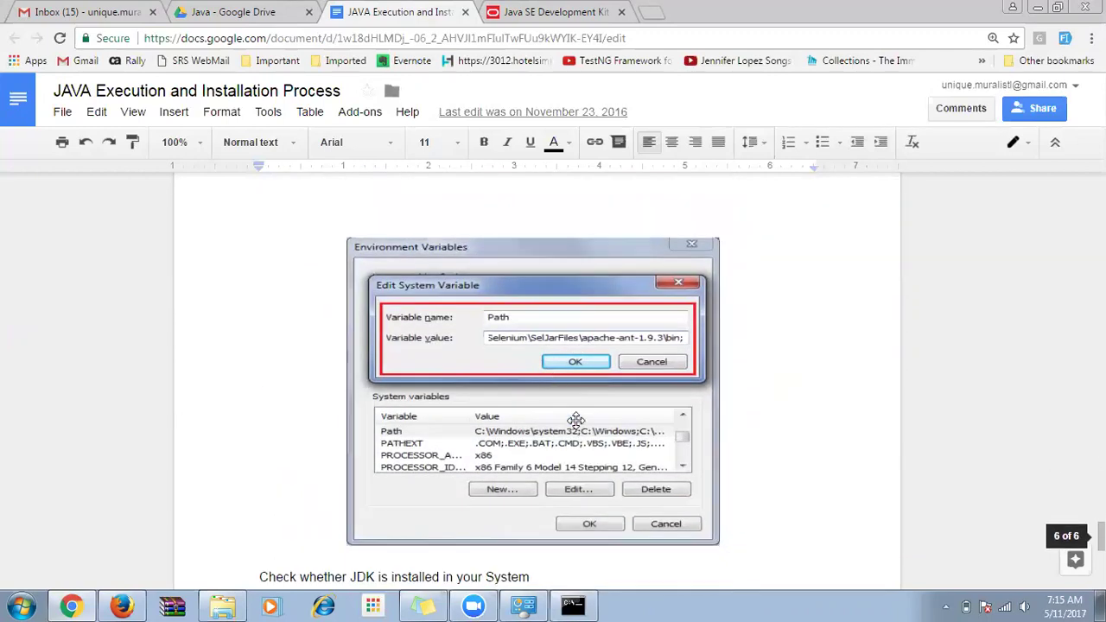
{"action": "scroll", "coordinate": [524, 367], "scroll_direction": "down", "scroll_amount": 3}
Scroll to the java -version instruction and its 1.7.0_51 output screenshot.
{"action": "scroll", "coordinate": [524, 366], "scroll_direction": "down", "scroll_amount": 2}
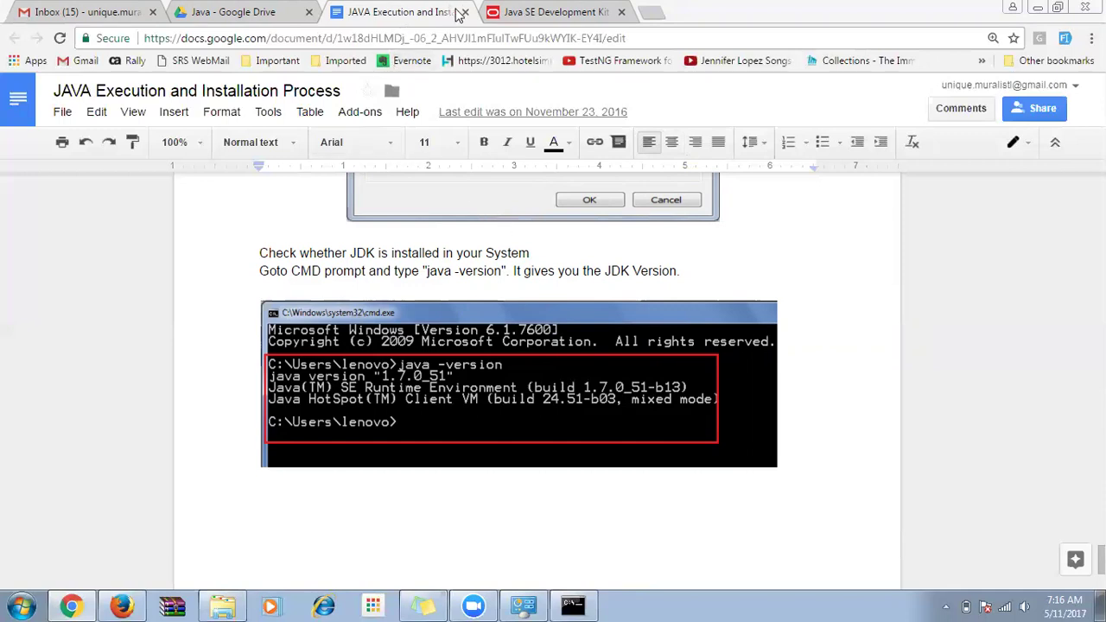
Search Google for 'eclipse kepler download' from the Java SE Development Kit tab.
{"action": "left_click", "coordinate": [537, 19]}
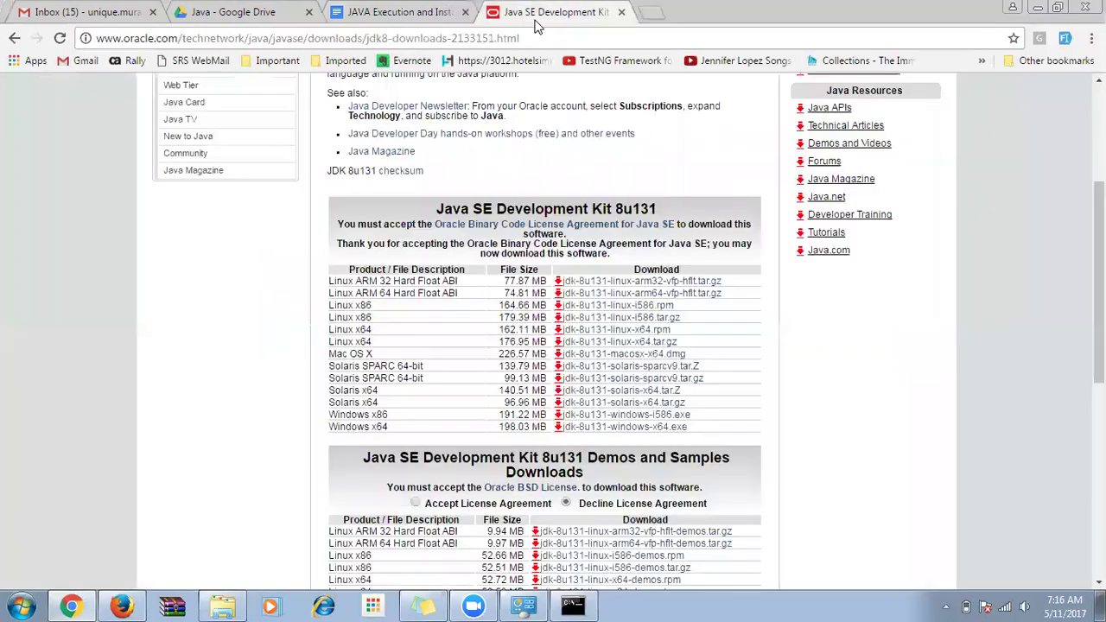
{"action": "left_click", "coordinate": [537, 34]}
{"action": "type", "text": "e"}
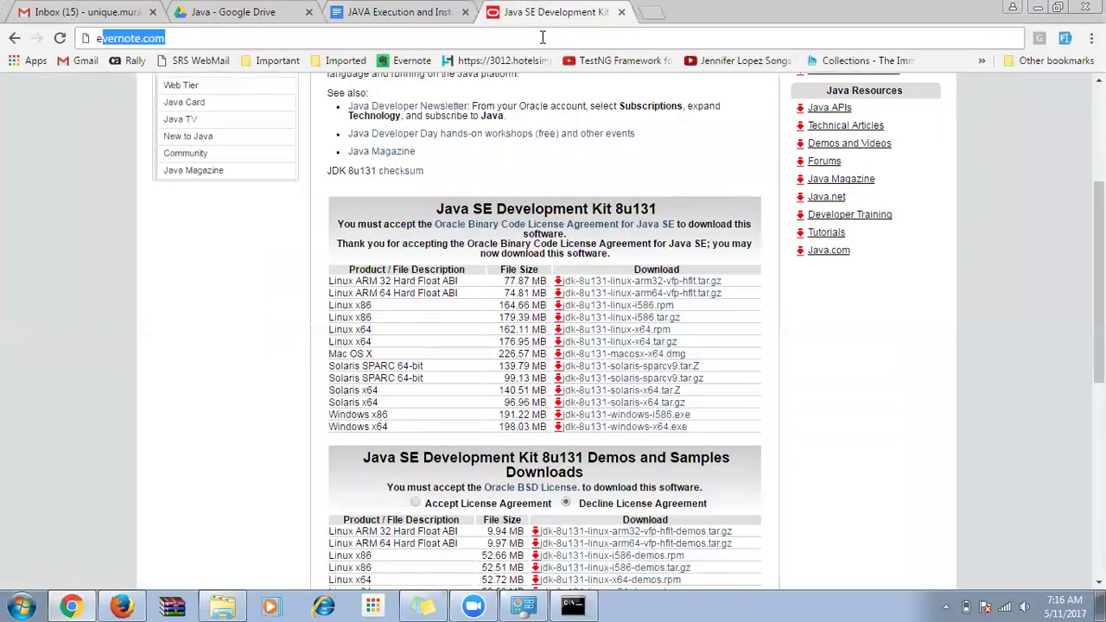
{"action": "type", "text": "clips"}
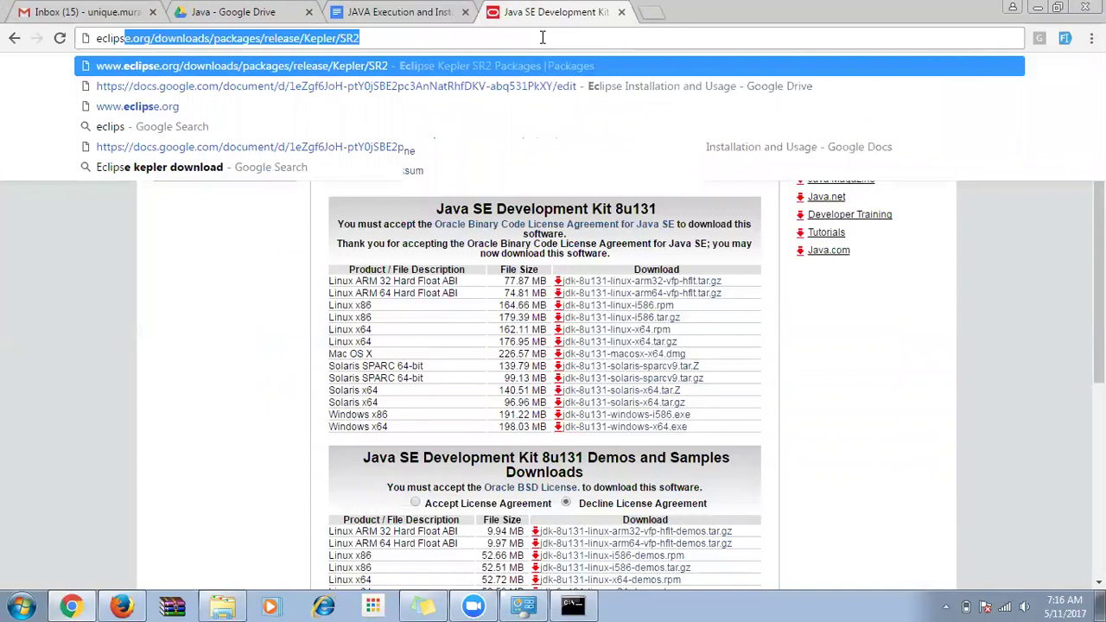
{"action": "type", "text": "e kepler"}
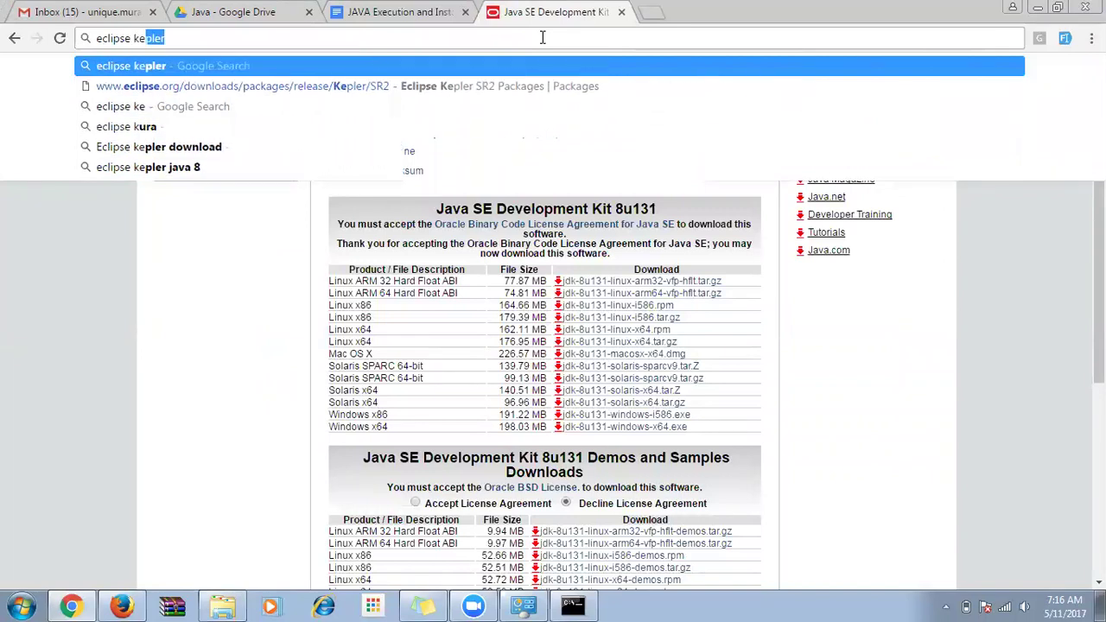
{"action": "type", "text": " do"}
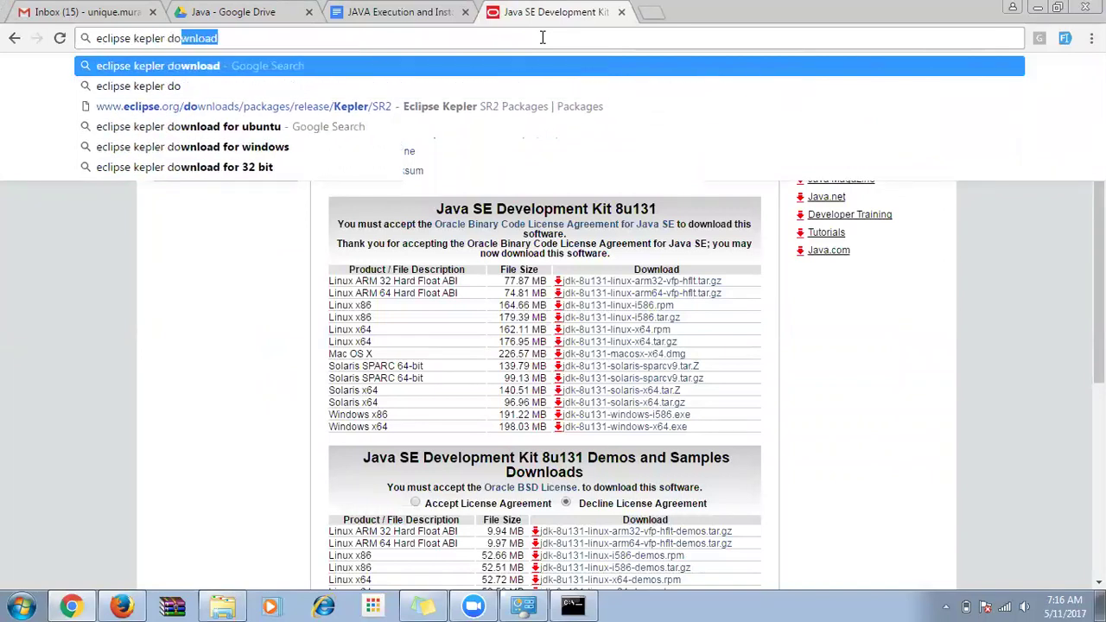
{"action": "type", "text": "wnload"}
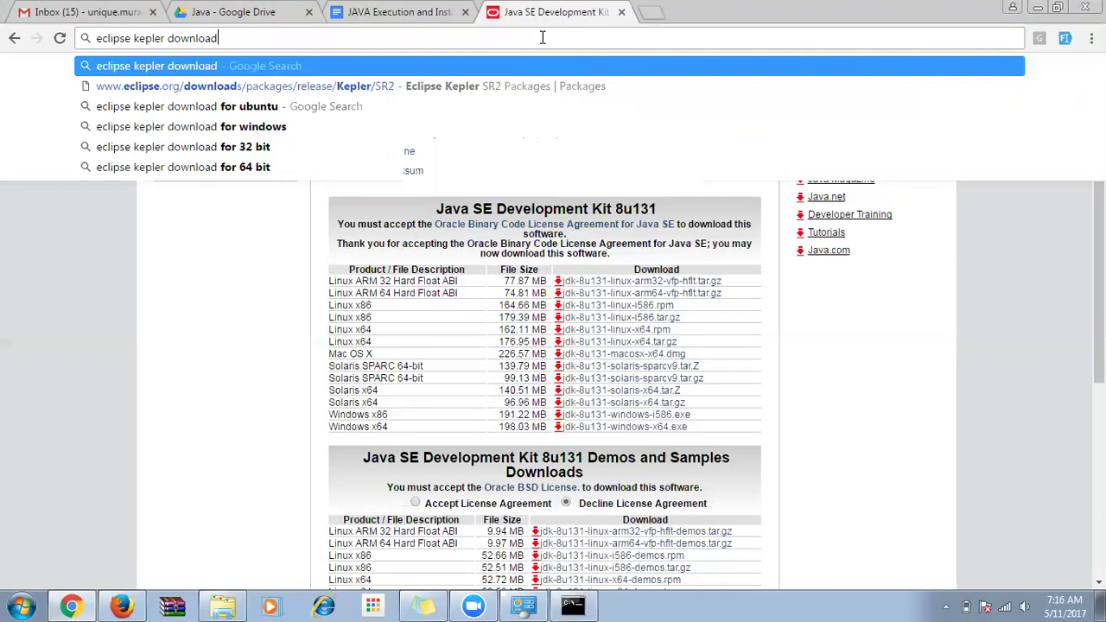
{"action": "key", "text": "Return"}
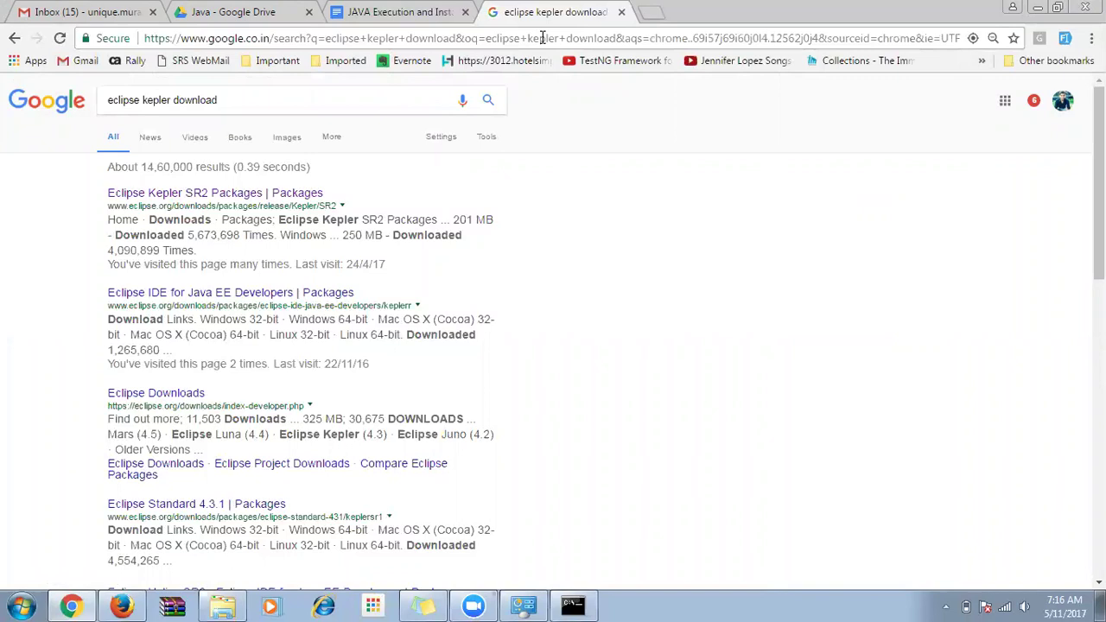
{"action": "double_click", "coordinate": [156, 100]}
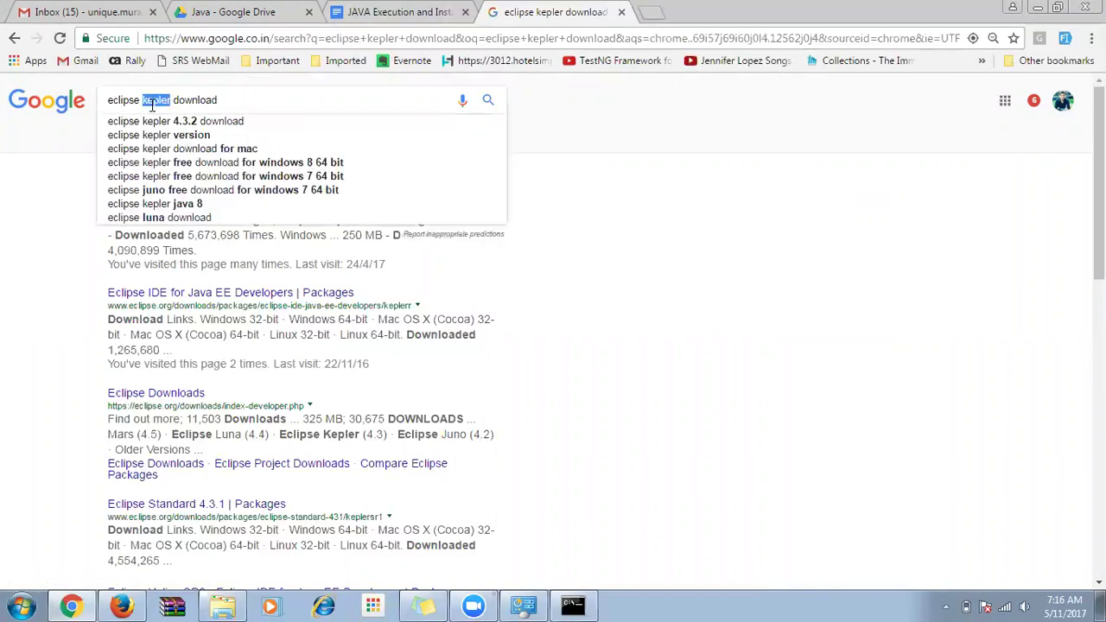
{"action": "left_click", "coordinate": [26, 167]}
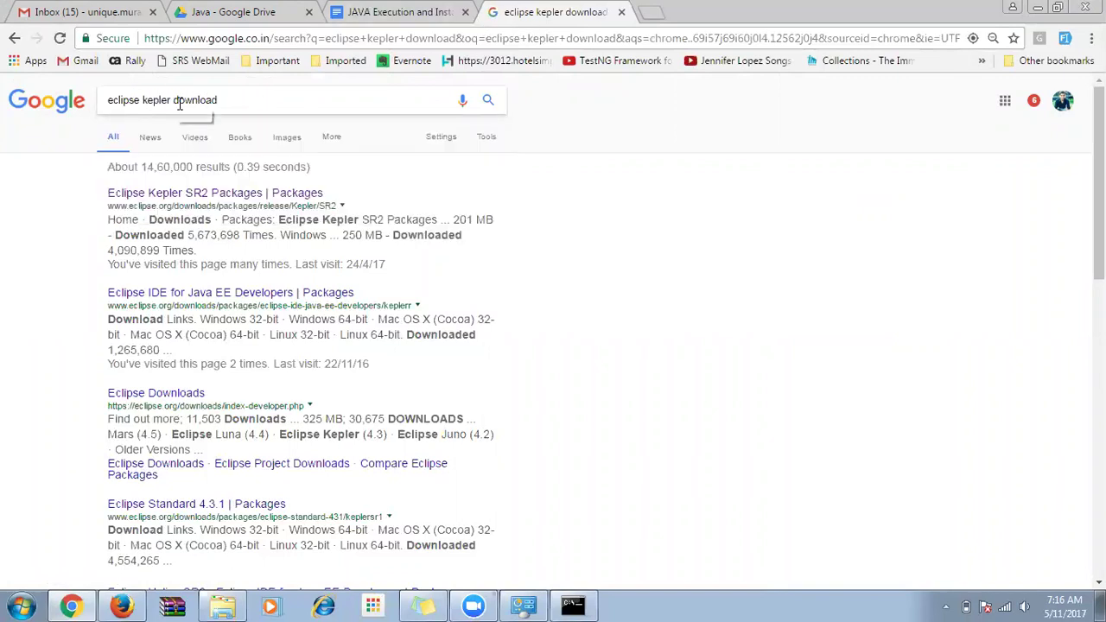
Open the Eclipse Kepler SR2 Packages page and pick Windows 64-bit for Eclipse IDE for Java EE Developers.
{"action": "left_click", "coordinate": [191, 197]}
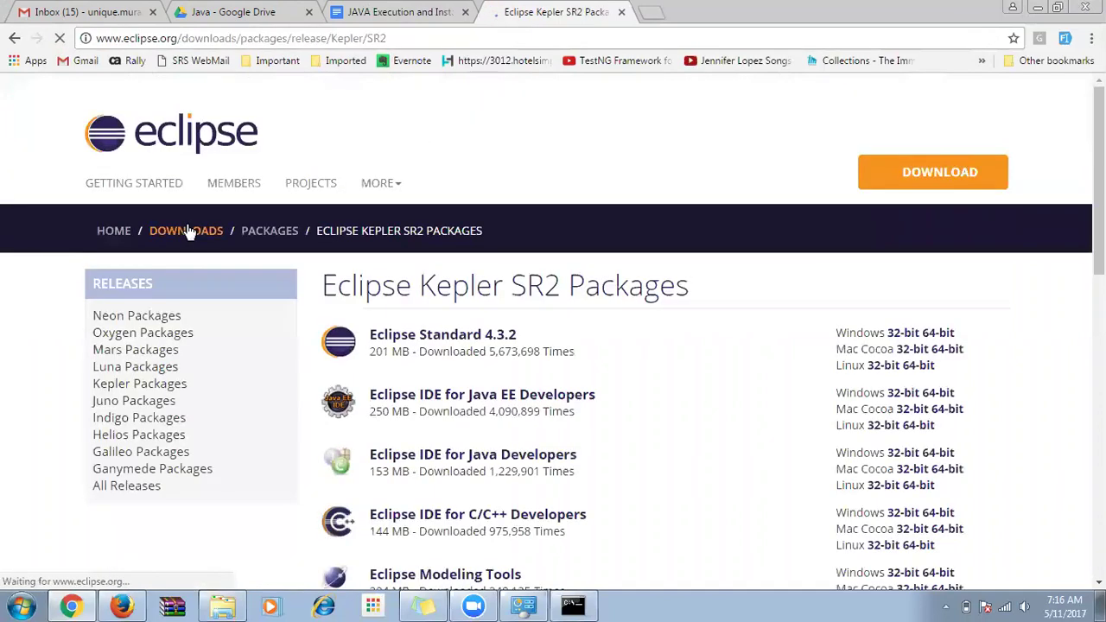
{"action": "scroll", "coordinate": [678, 158], "scroll_direction": "down", "scroll_amount": 1}
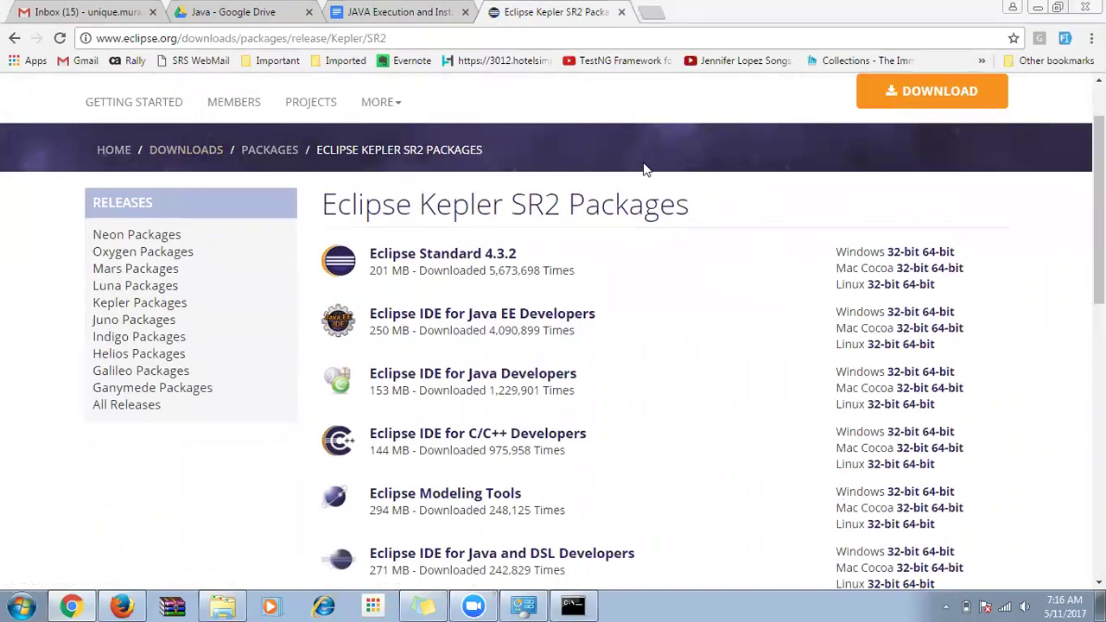
{"action": "mouse_move", "coordinate": [90, 233]}
{"action": "left_mouse_down"}
{"action": "mouse_move", "coordinate": [209, 419]}
{"action": "mouse_move", "coordinate": [185, 420]}
{"action": "mouse_move", "coordinate": [87, 300]}
{"action": "mouse_move", "coordinate": [78, 233]}
{"action": "left_mouse_up"}
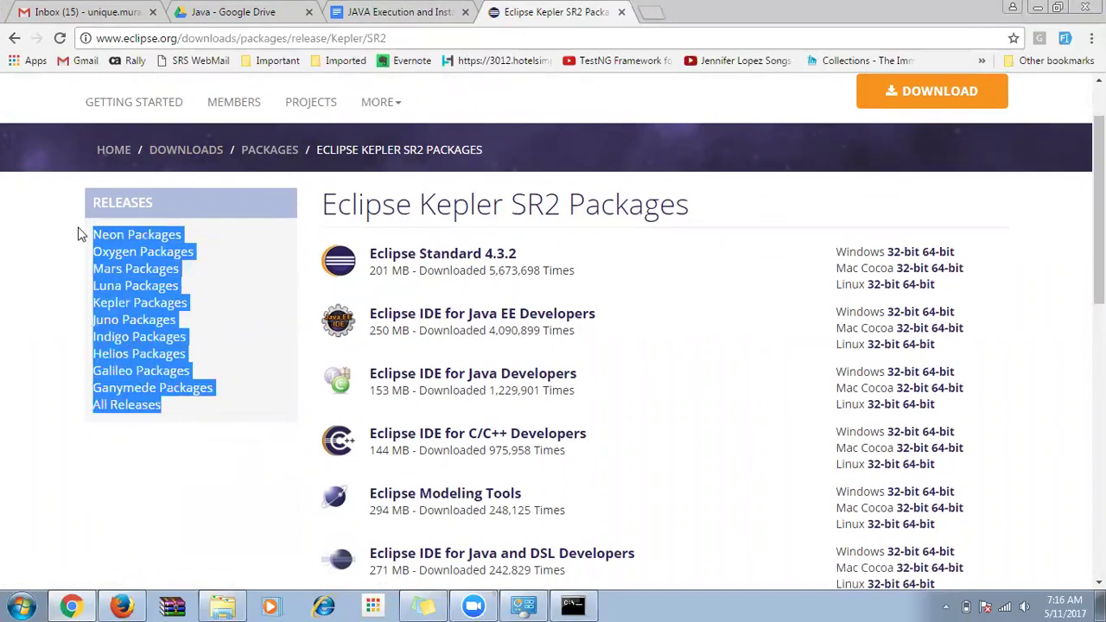
{"action": "left_click", "coordinate": [60, 257]}
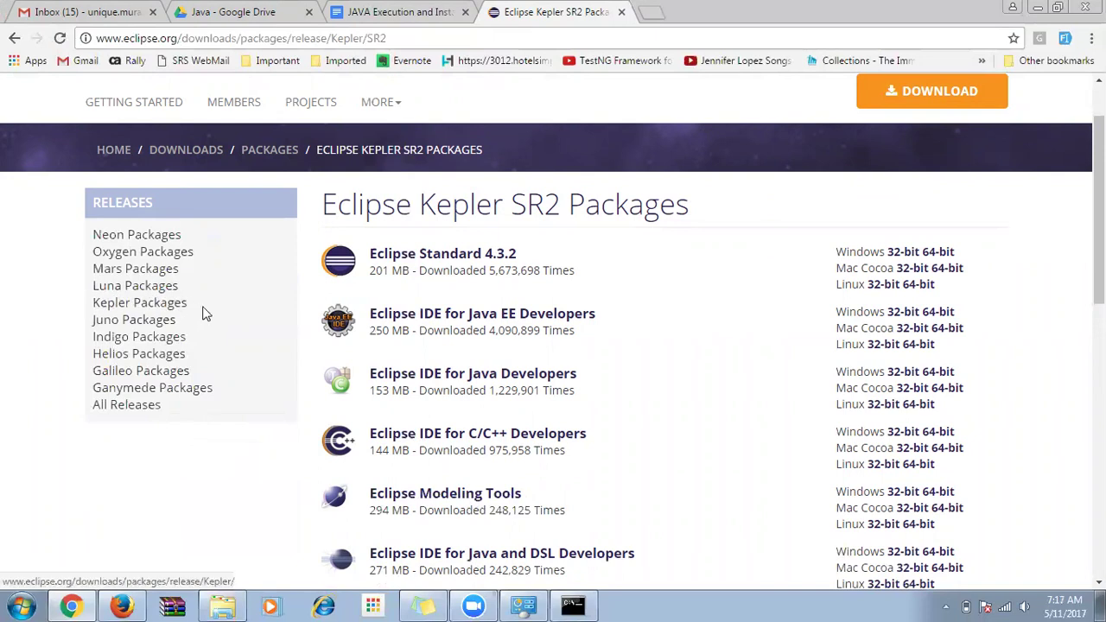
{"action": "left_click_drag", "start_coordinate": [195, 298], "coordinate": [84, 238]}
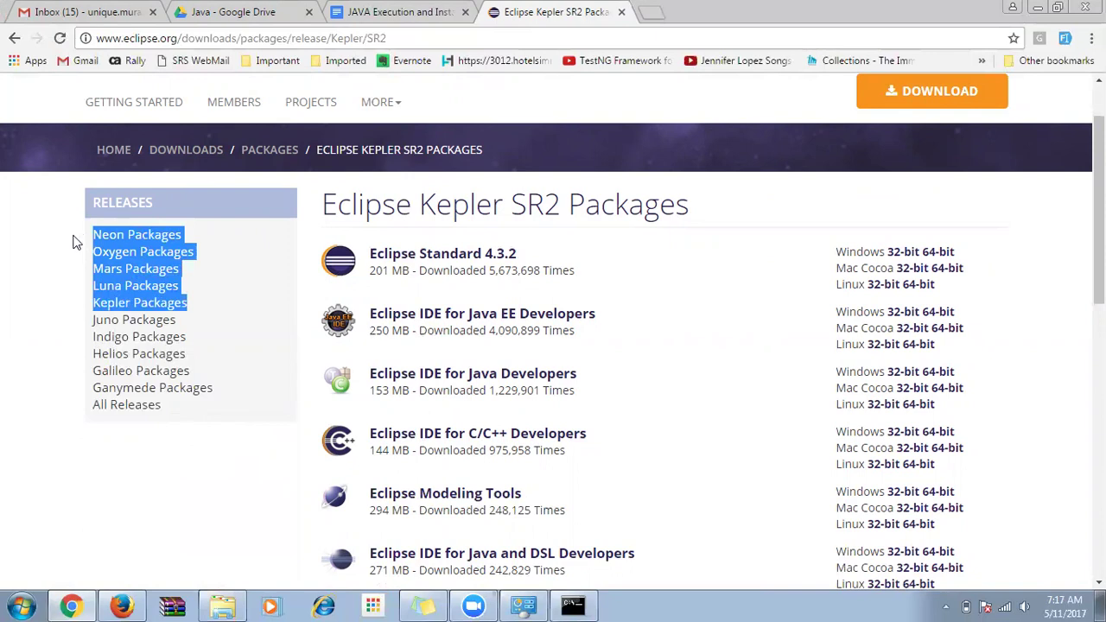
{"action": "left_click", "coordinate": [205, 315]}
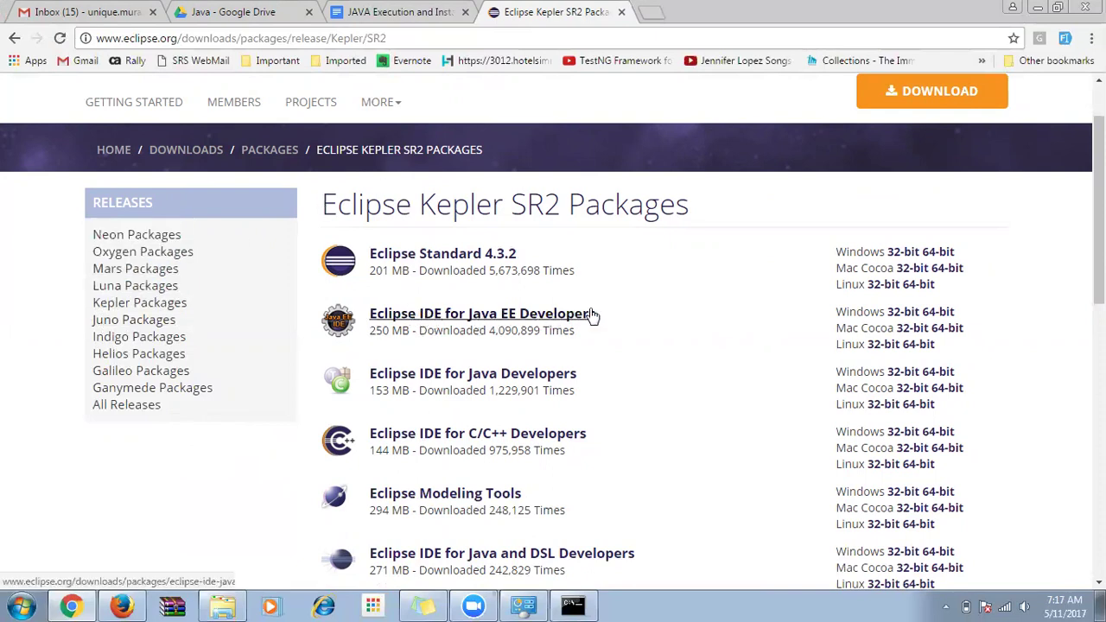
{"action": "left_click_drag", "start_coordinate": [608, 313], "coordinate": [371, 314]}
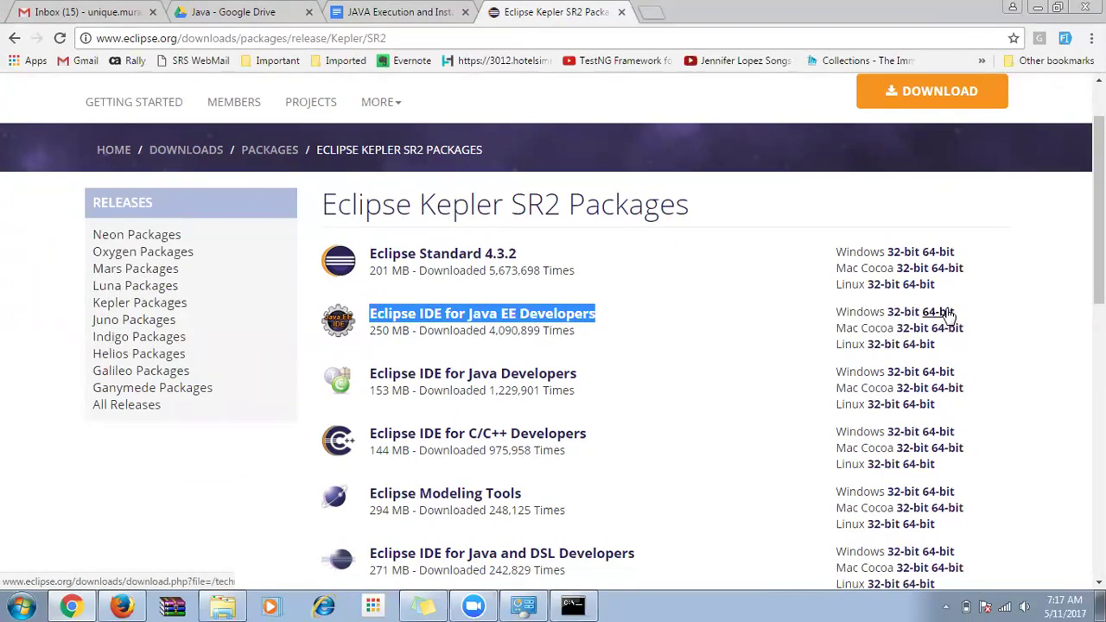
{"action": "left_click", "coordinate": [948, 314]}
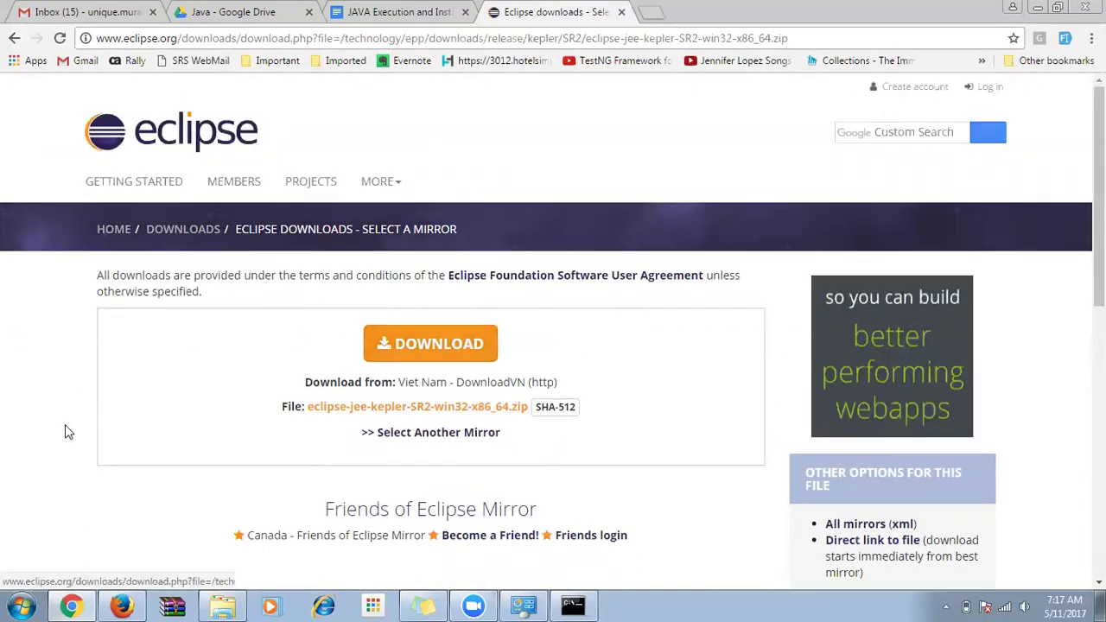
In Explorer, go to New Volume (D:) and check the eclipse zip archive's options.
{"action": "left_click", "coordinate": [222, 606]}
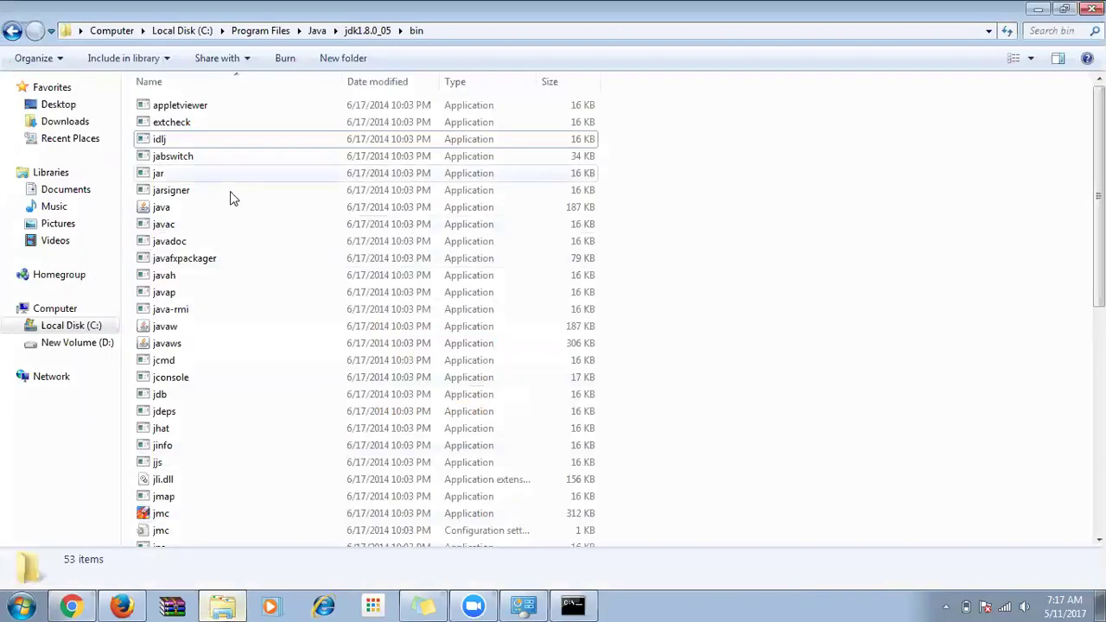
{"action": "left_click", "coordinate": [97, 32]}
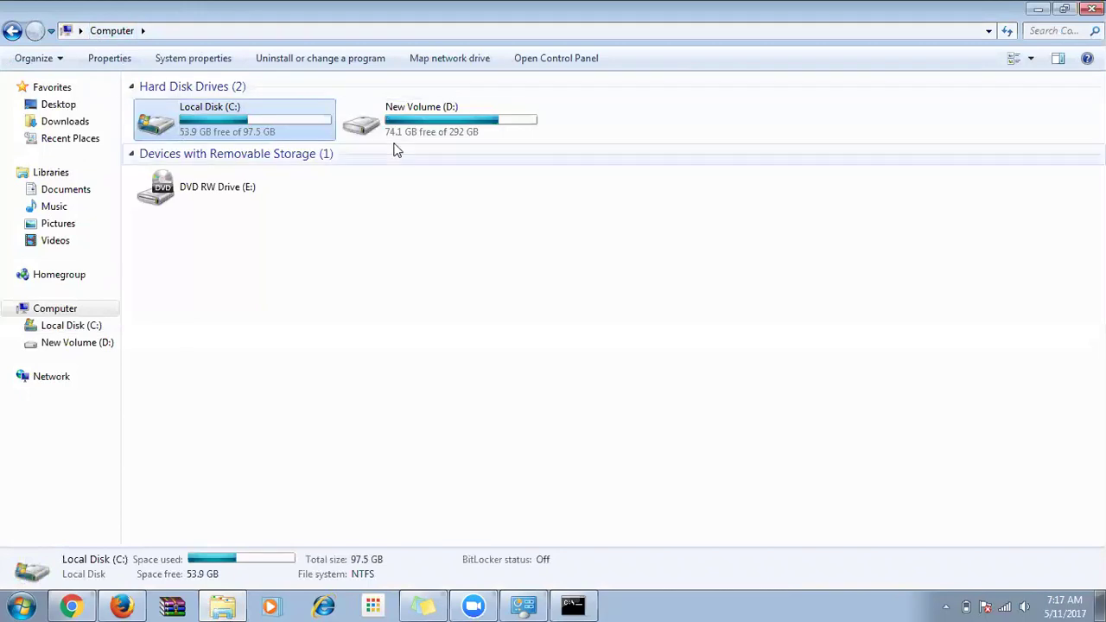
{"action": "double_click", "coordinate": [419, 119]}
{"action": "left_click", "coordinate": [190, 394]}
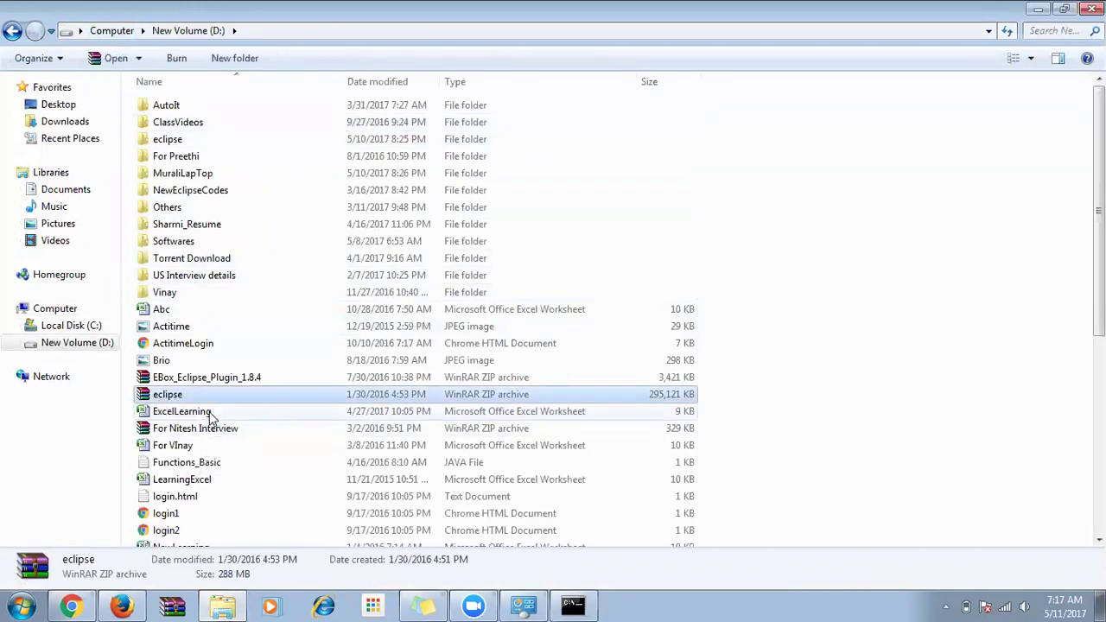
{"action": "right_click", "coordinate": [162, 397]}
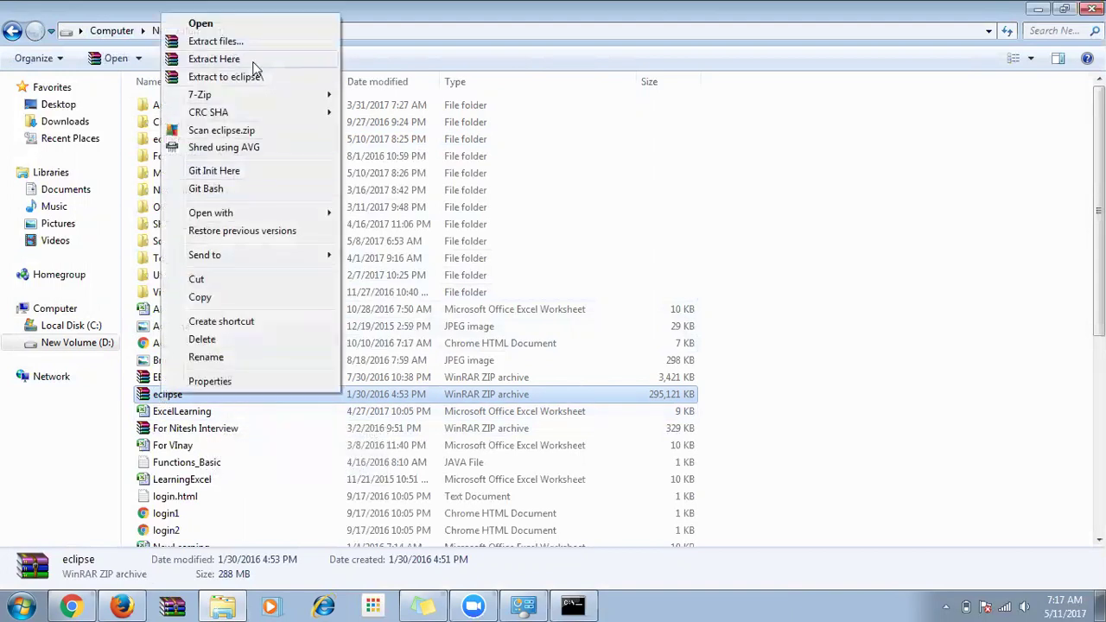
{"action": "left_click", "coordinate": [399, 137]}
Open the extracted eclipse folder and launch eclipse.exe.
{"action": "left_click", "coordinate": [163, 142]}
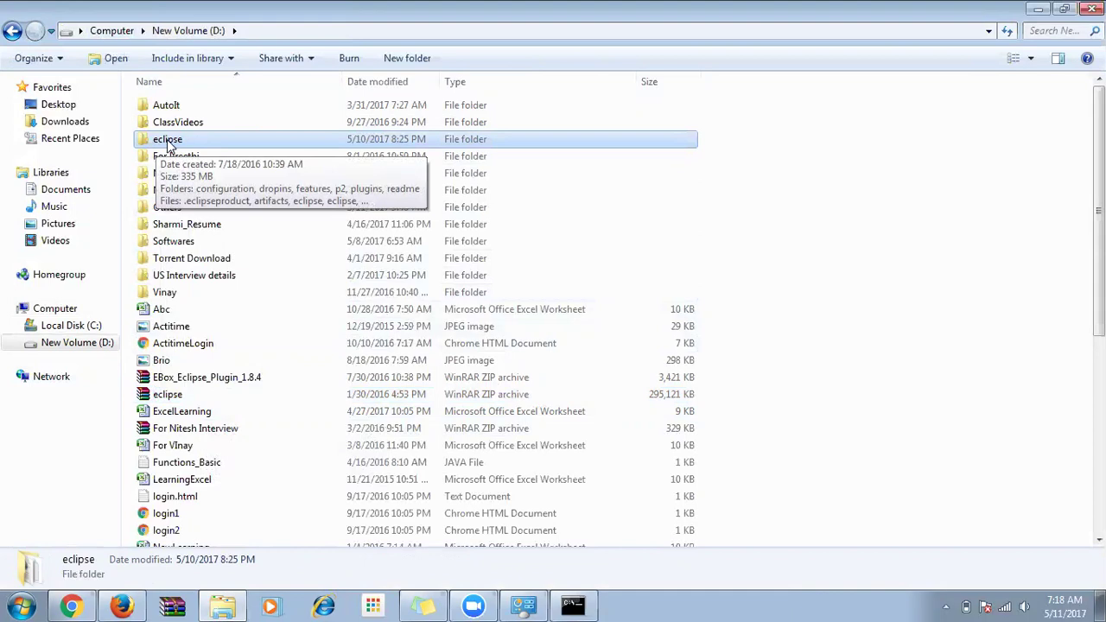
{"action": "double_click", "coordinate": [169, 140]}
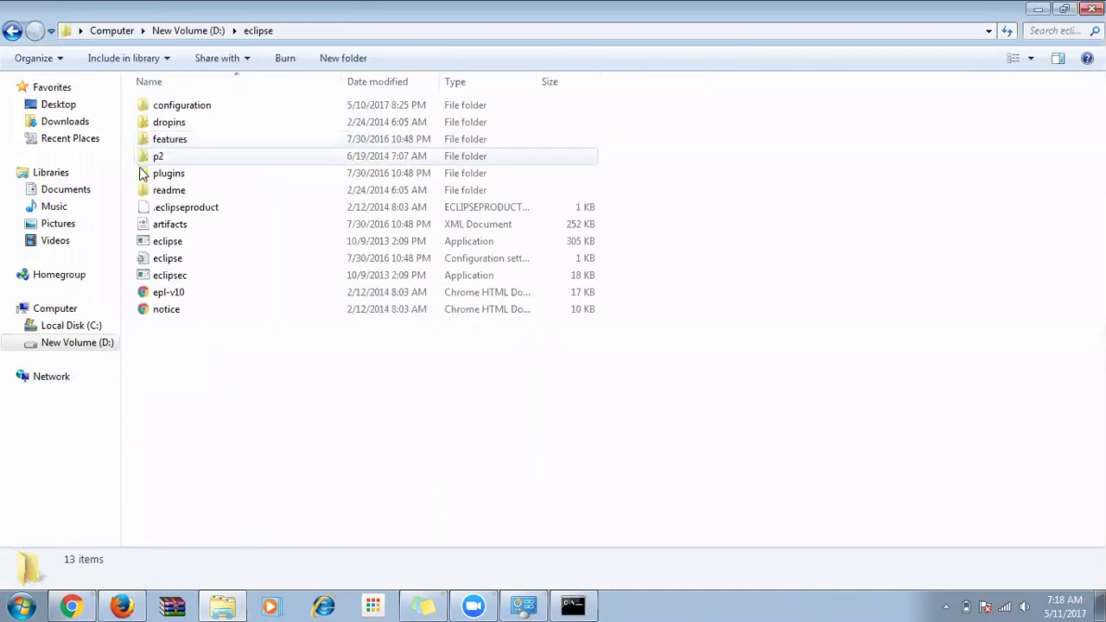
{"action": "left_click", "coordinate": [190, 242]}
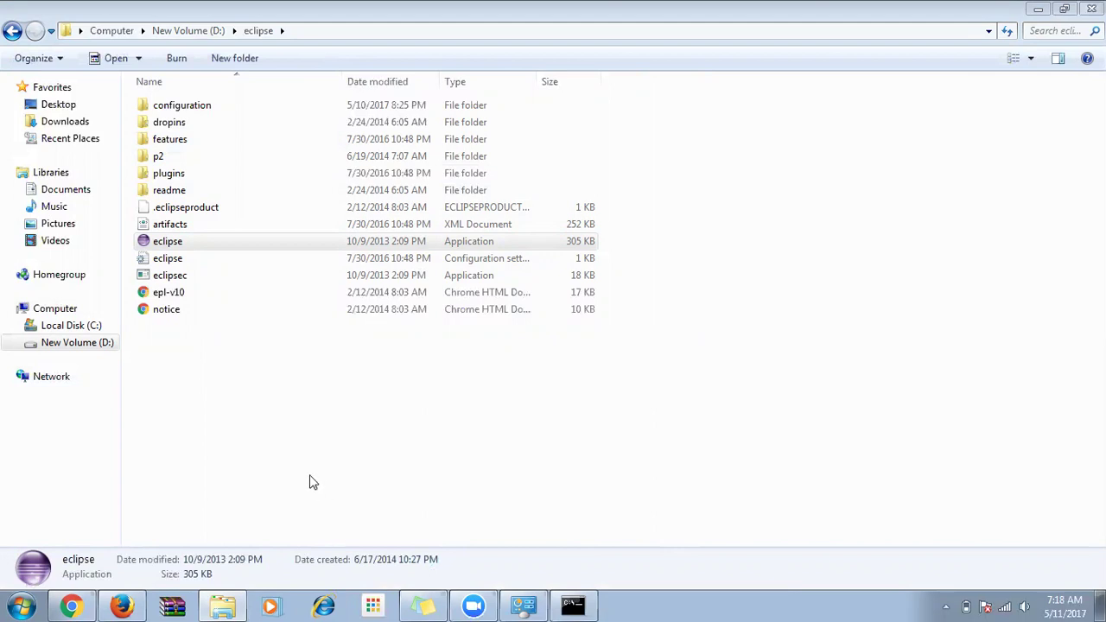
{"action": "double_click", "coordinate": [163, 246]}
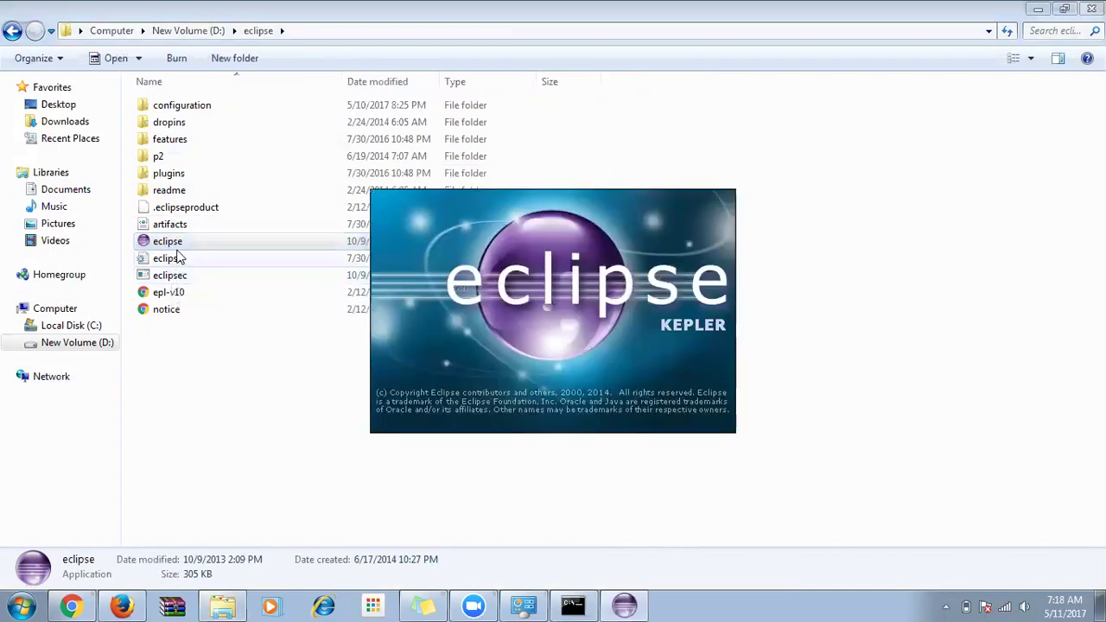
{"action": "key", "text": "alt+Tab"}
Open the Eclipse Installation and Usage doc and highlight the 'Eclipse kepler download' phrase.
{"action": "left_click", "coordinate": [242, 12]}
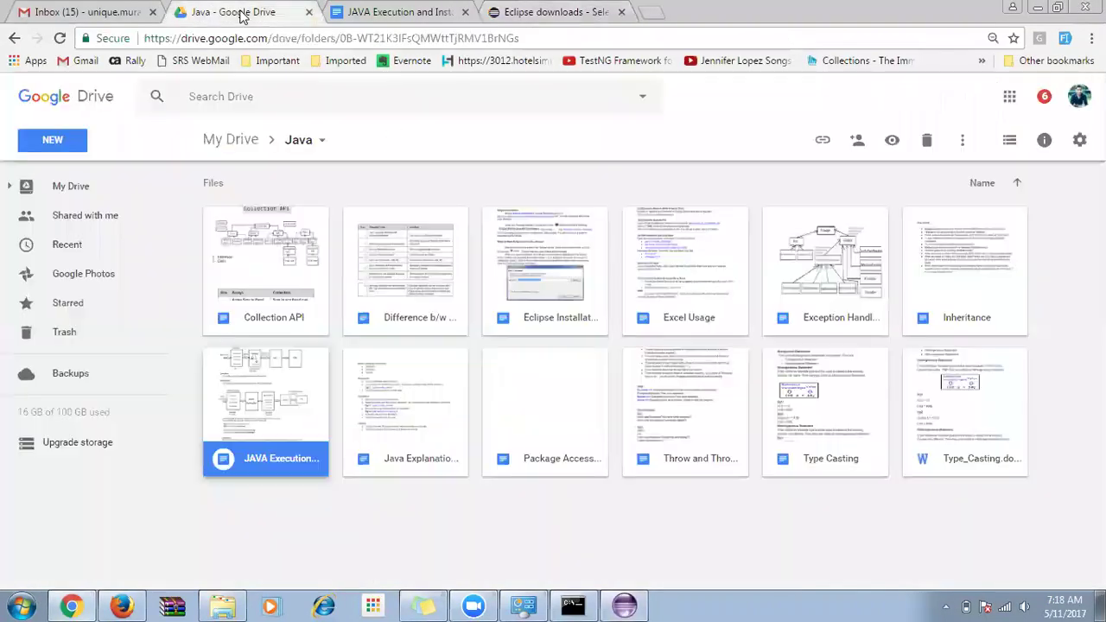
{"action": "double_click", "coordinate": [546, 268]}
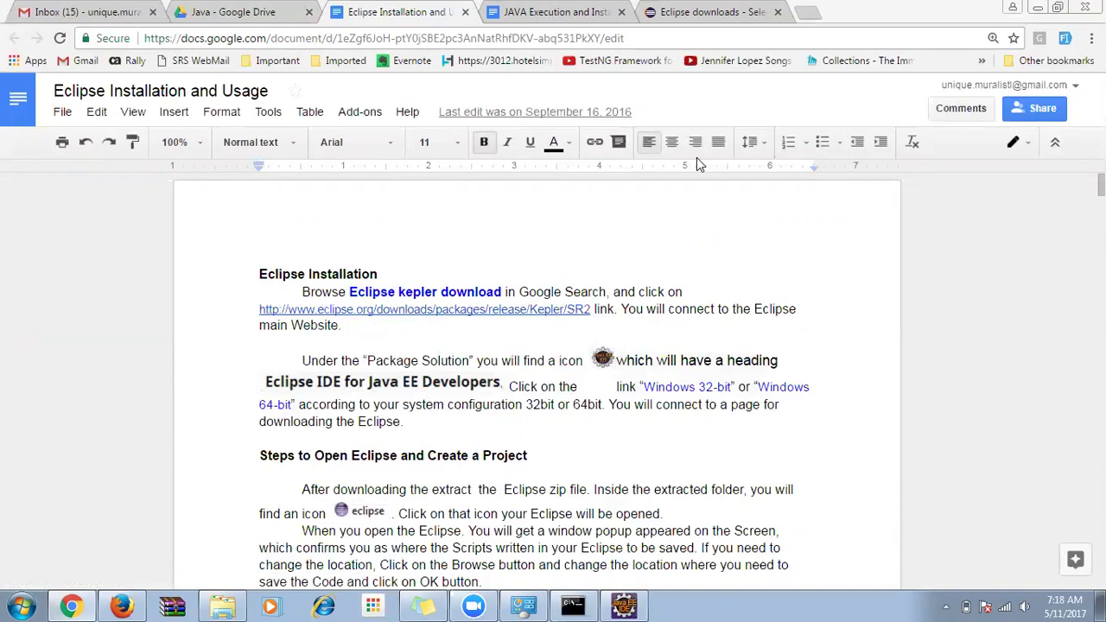
{"action": "left_click_drag", "start_coordinate": [259, 275], "coordinate": [396, 272]}
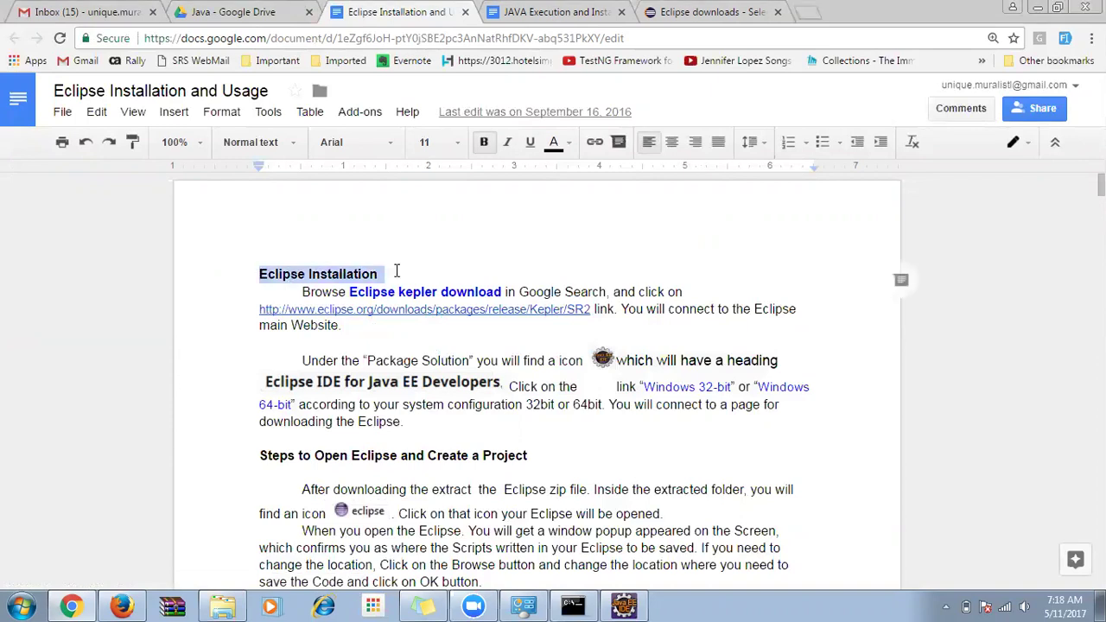
{"action": "left_click", "coordinate": [397, 271]}
{"action": "left_click", "coordinate": [349, 292]}
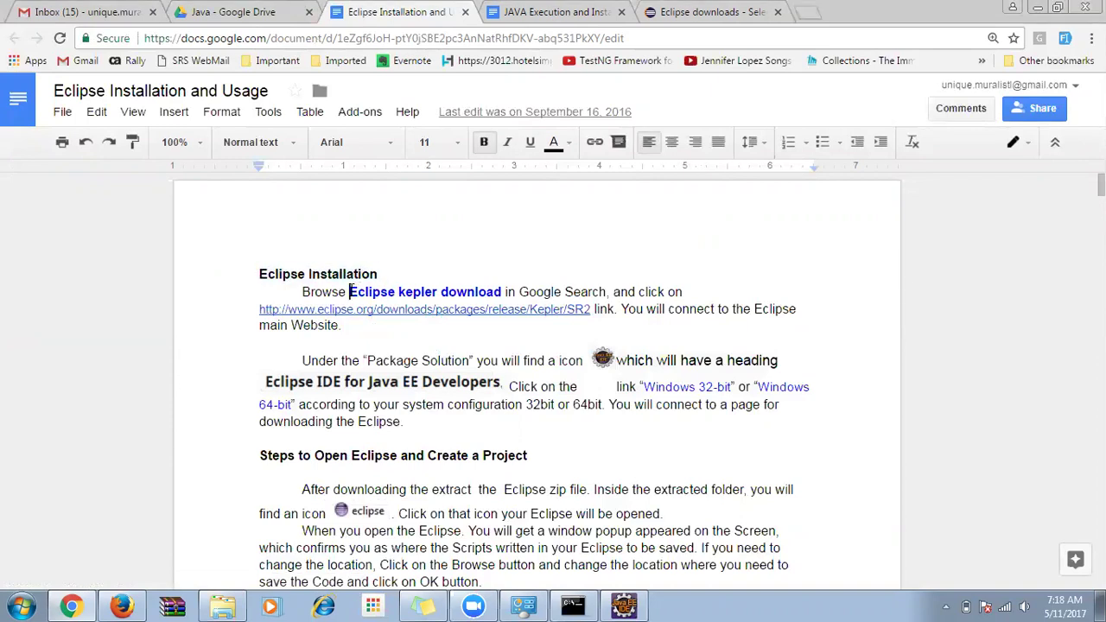
{"action": "left_click", "coordinate": [500, 292], "text": "shift"}
{"action": "left_click", "coordinate": [398, 344]}
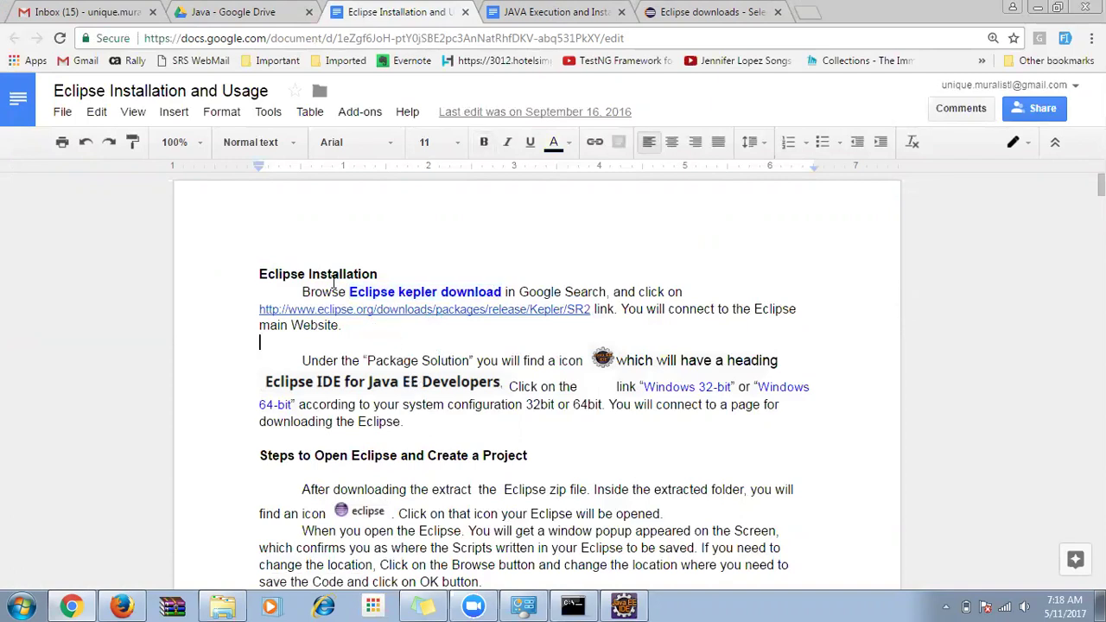
{"action": "left_click_drag", "start_coordinate": [349, 292], "coordinate": [502, 292]}
Review the Browse paragraph and the Java EE Developers image, then scroll through the steps.
{"action": "triple_click", "coordinate": [351, 331]}
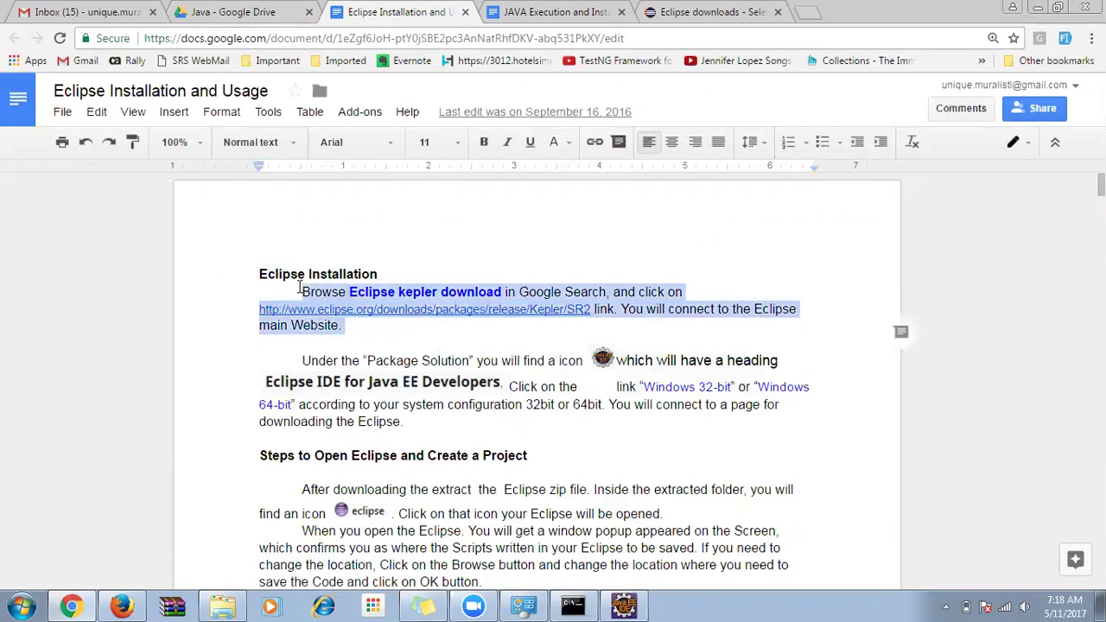
{"action": "left_click", "coordinate": [381, 376]}
{"action": "left_click", "coordinate": [486, 356]}
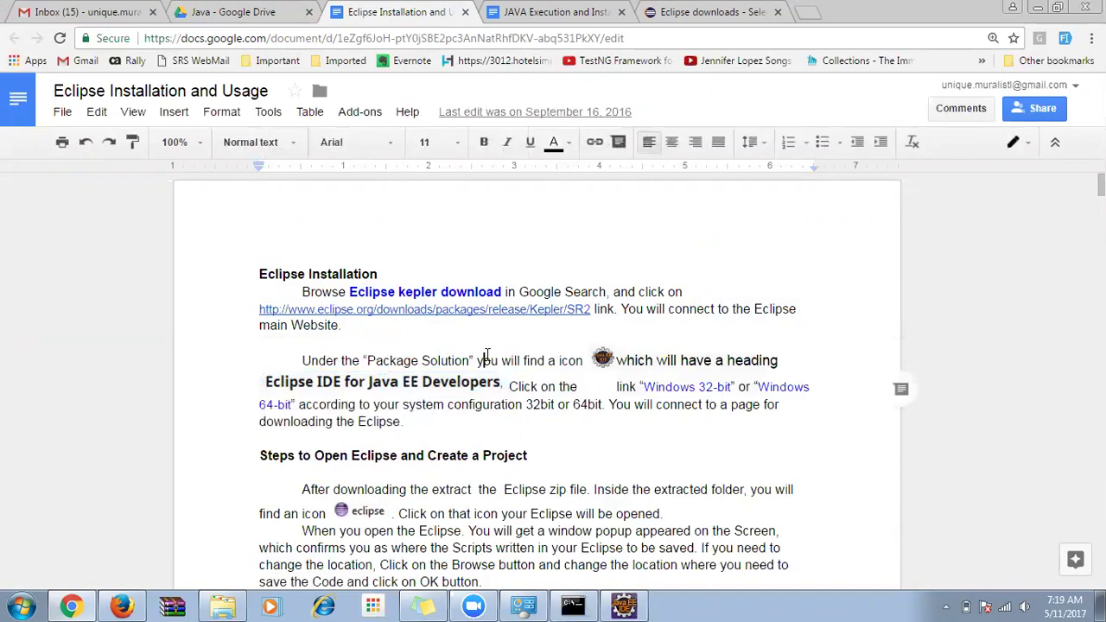
{"action": "scroll", "coordinate": [487, 356], "scroll_direction": "down", "scroll_amount": 1}
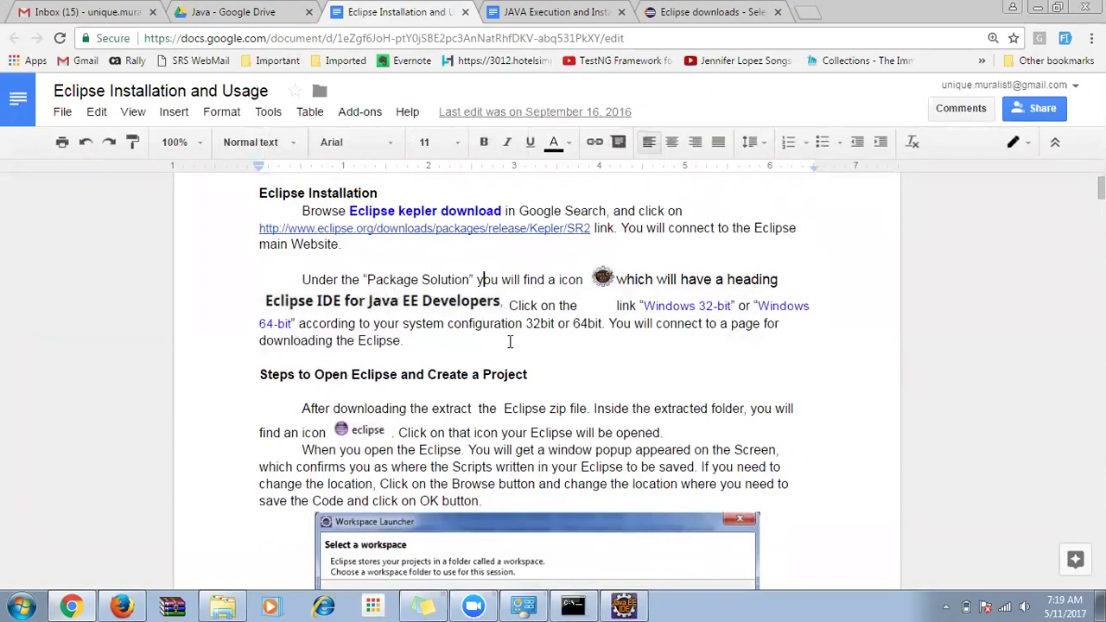
{"action": "scroll", "coordinate": [510, 342], "scroll_direction": "down", "scroll_amount": 2}
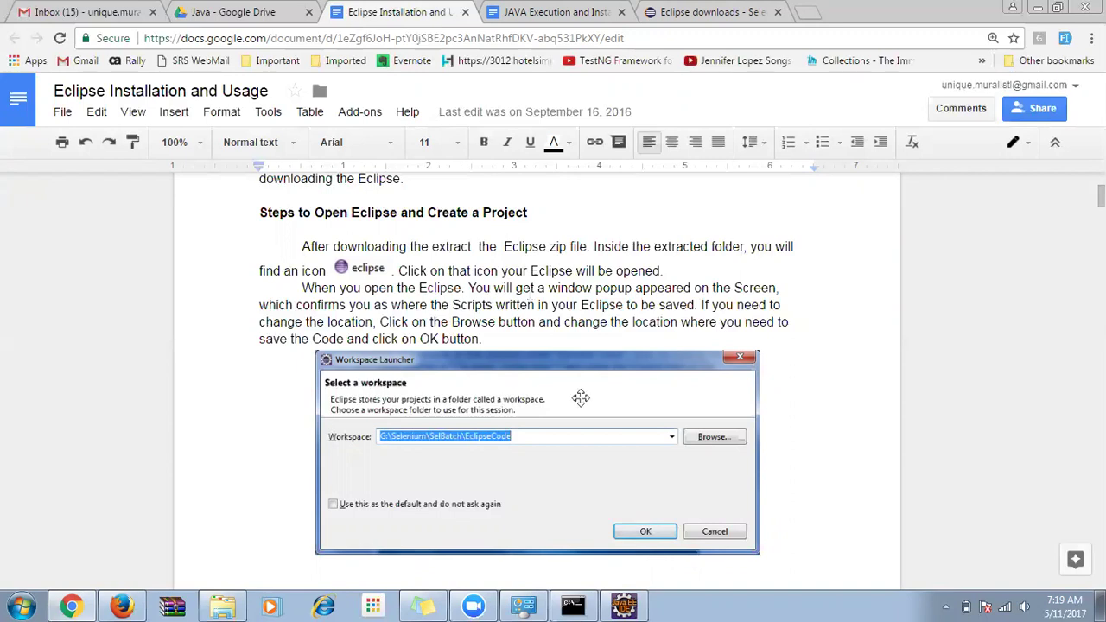
{"action": "scroll", "coordinate": [571, 407], "scroll_direction": "down", "scroll_amount": 2}
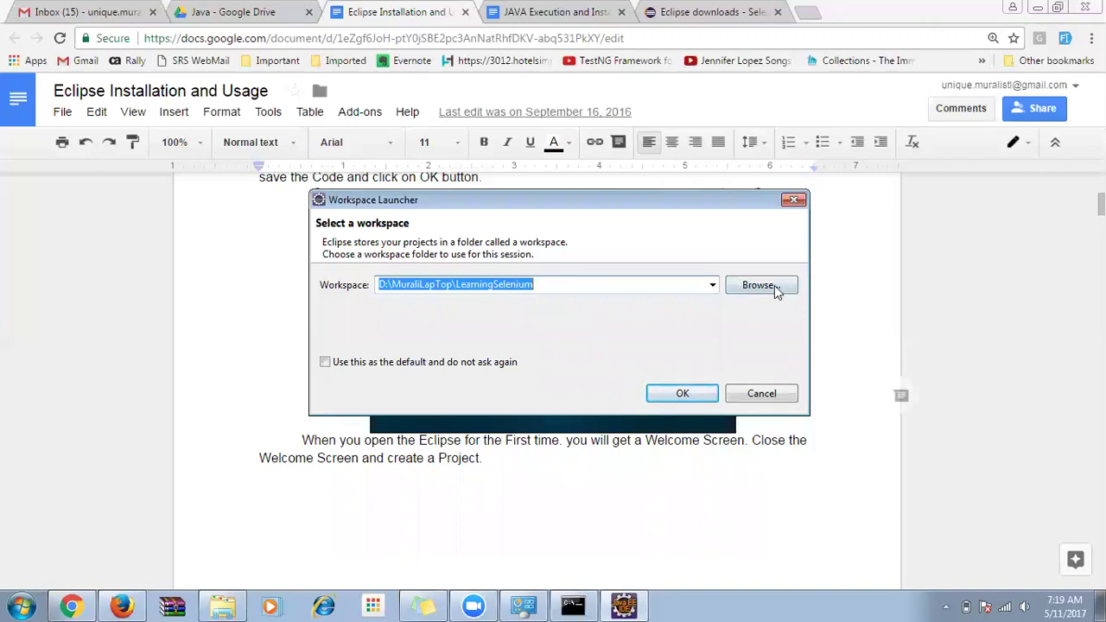
Browse to the laptop folder on D: and create a new LearningEclipse folder as the workspace.
{"action": "left_click", "coordinate": [736, 287]}
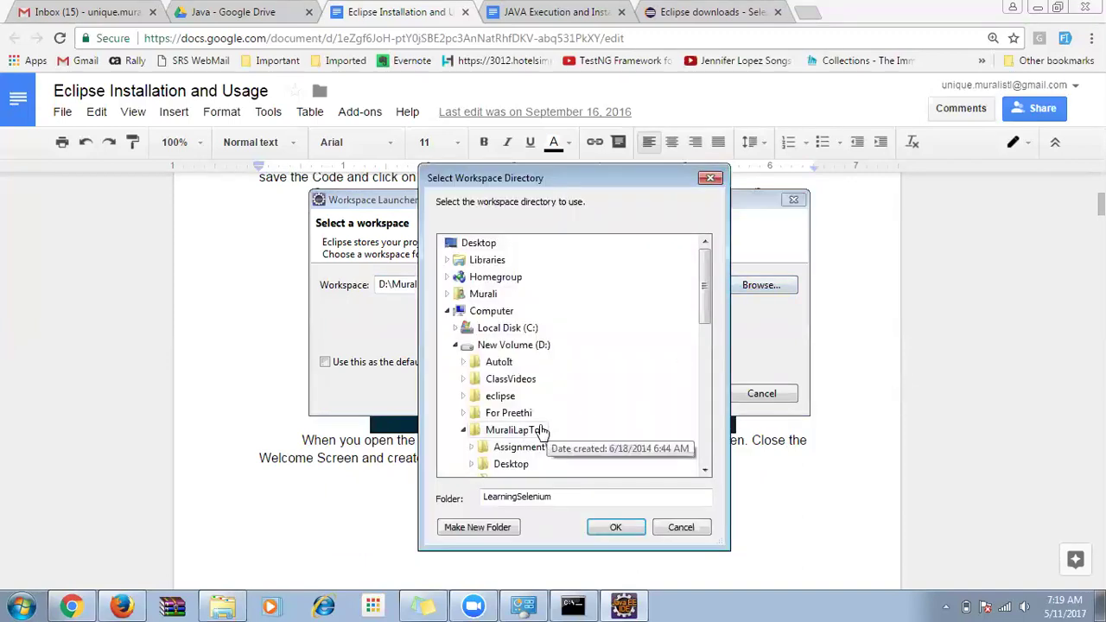
{"action": "left_click", "coordinate": [540, 430]}
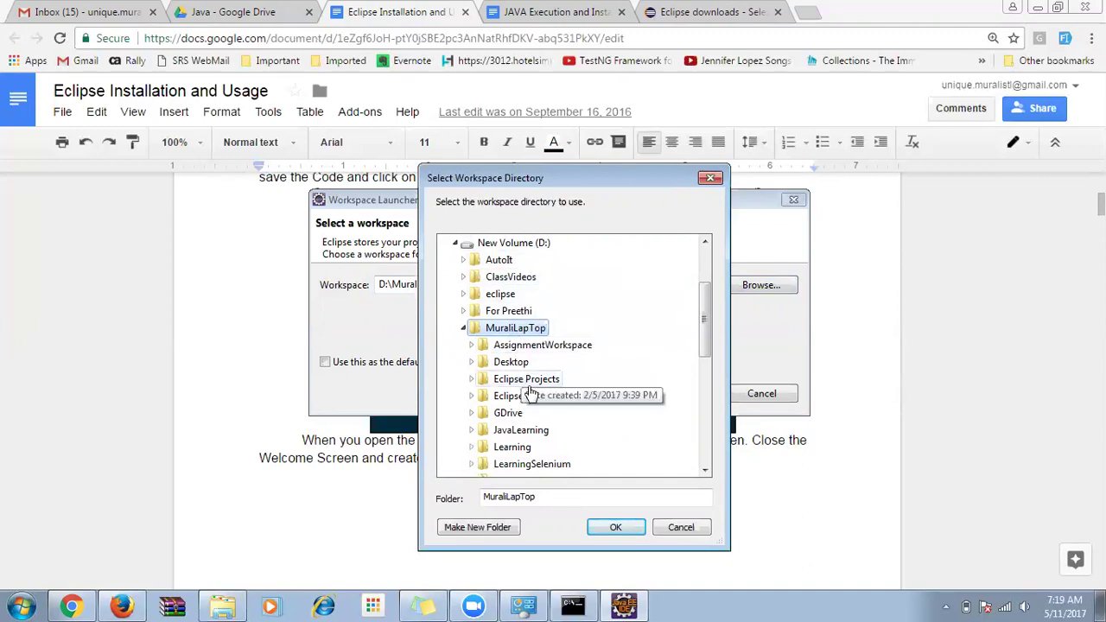
{"action": "left_click", "coordinate": [505, 529]}
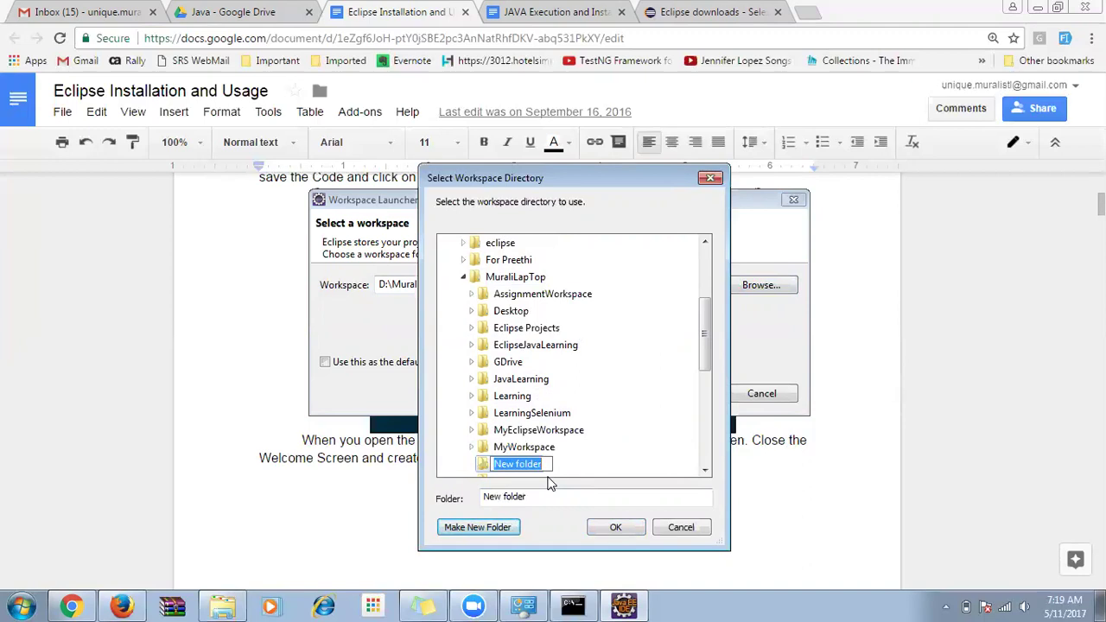
{"action": "type", "text": "Learnin"}
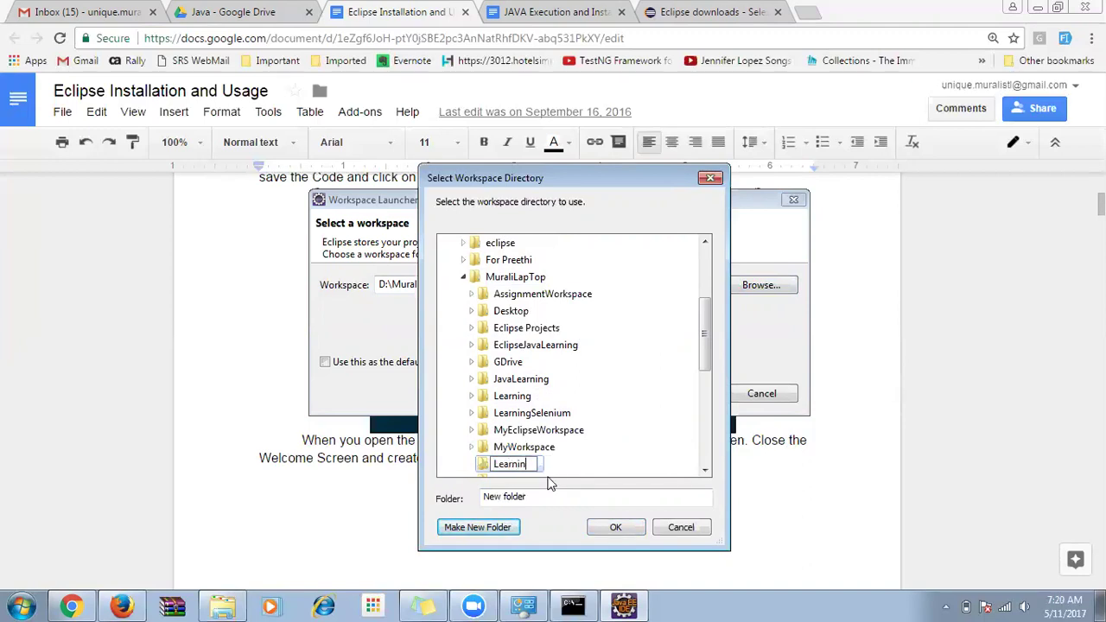
{"action": "type", "text": "gEclipse"}
{"action": "key", "text": "Return"}
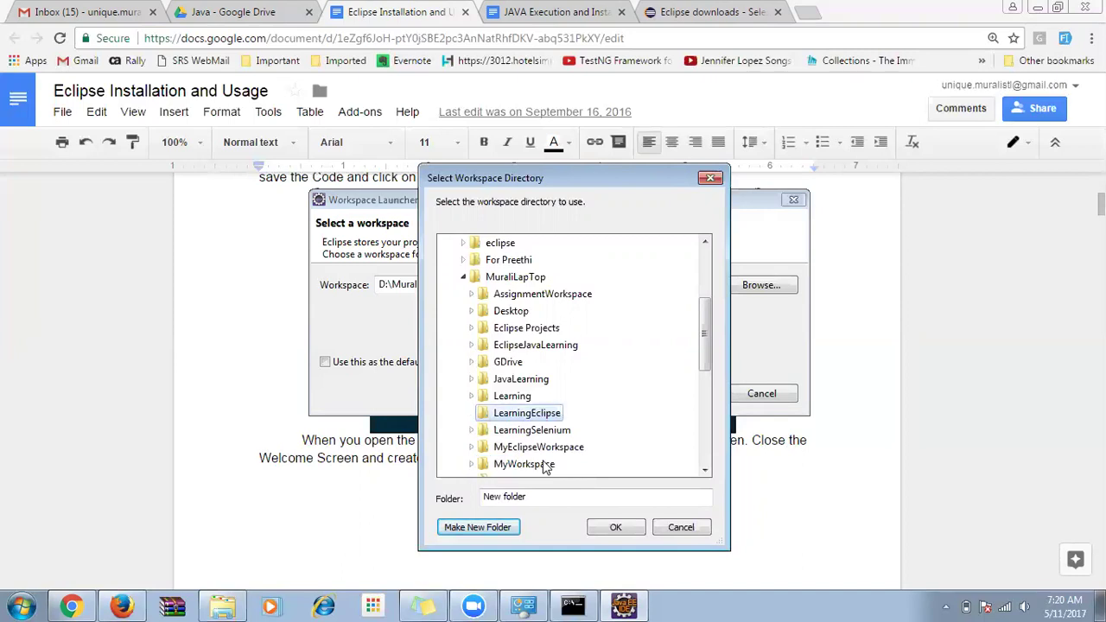
{"action": "left_click", "coordinate": [622, 527]}
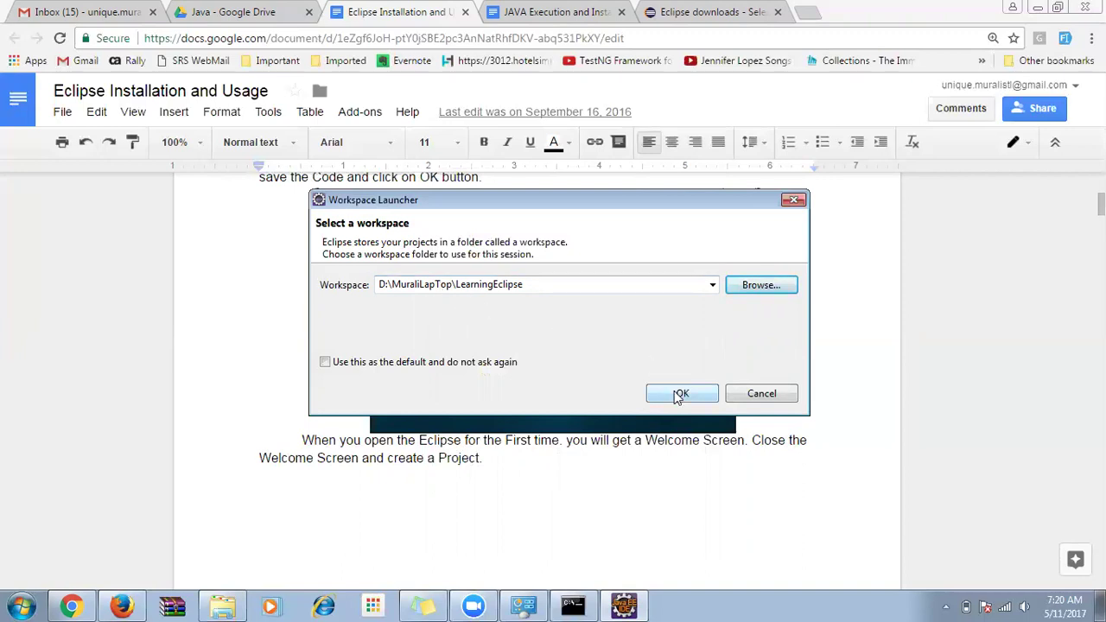
Open the empty LearningEclipse folder under the laptop folder on D:, then return to Eclipse.
{"action": "left_click", "coordinate": [226, 605]}
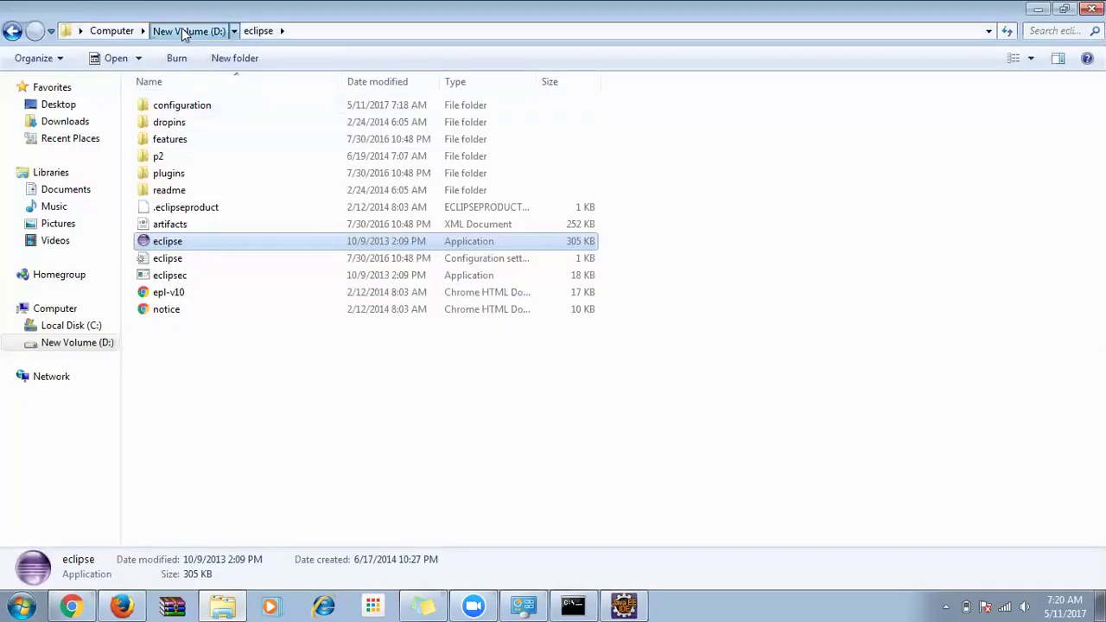
{"action": "left_click", "coordinate": [184, 31]}
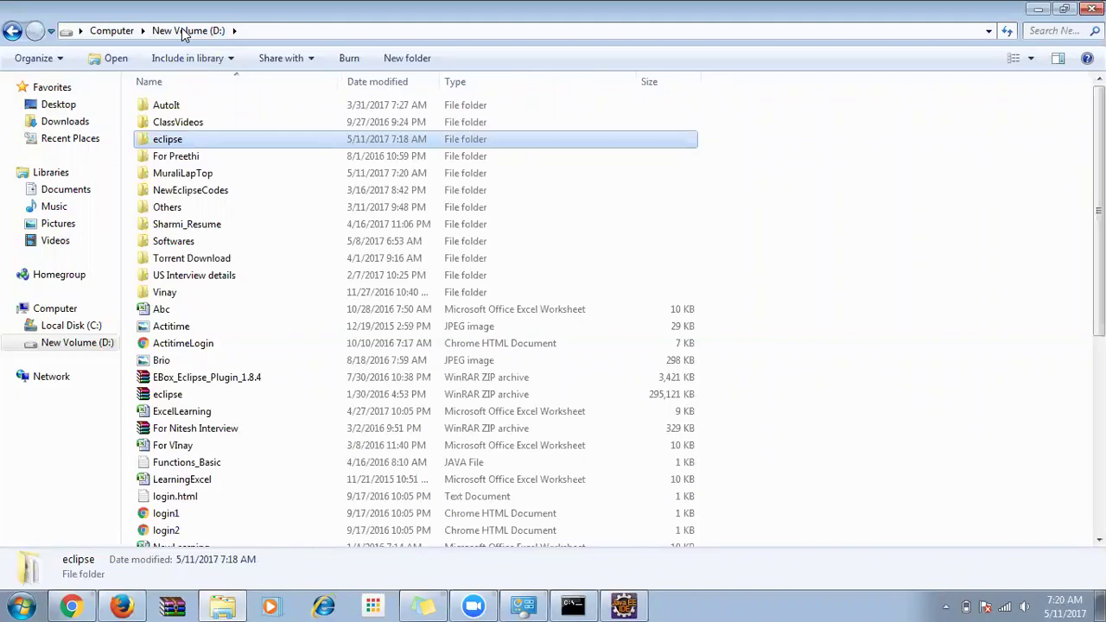
{"action": "double_click", "coordinate": [203, 174]}
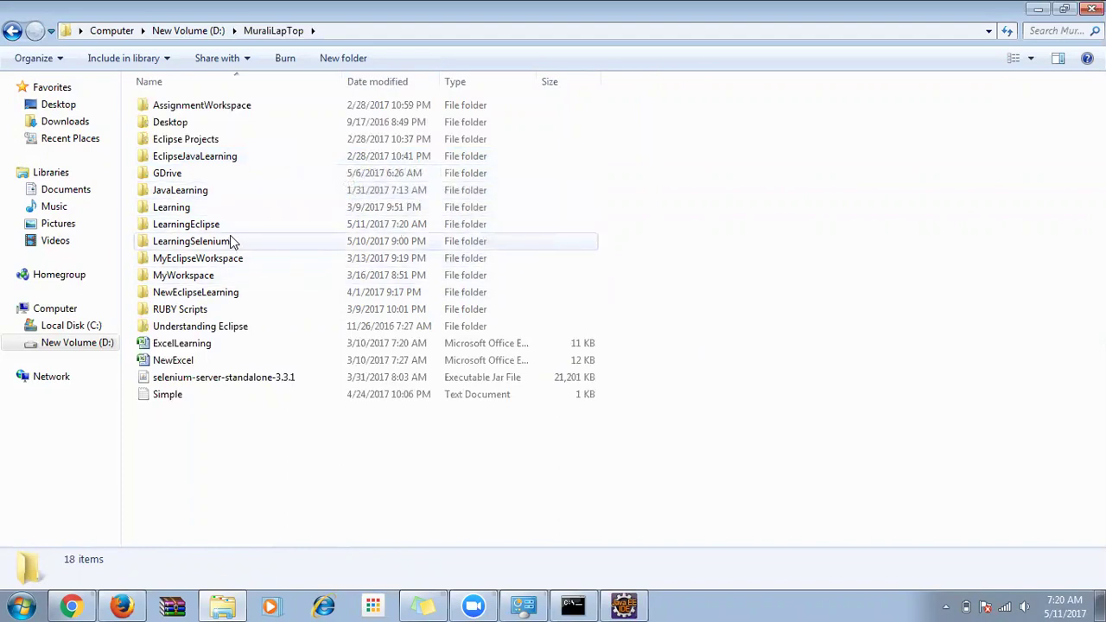
{"action": "left_click", "coordinate": [223, 235]}
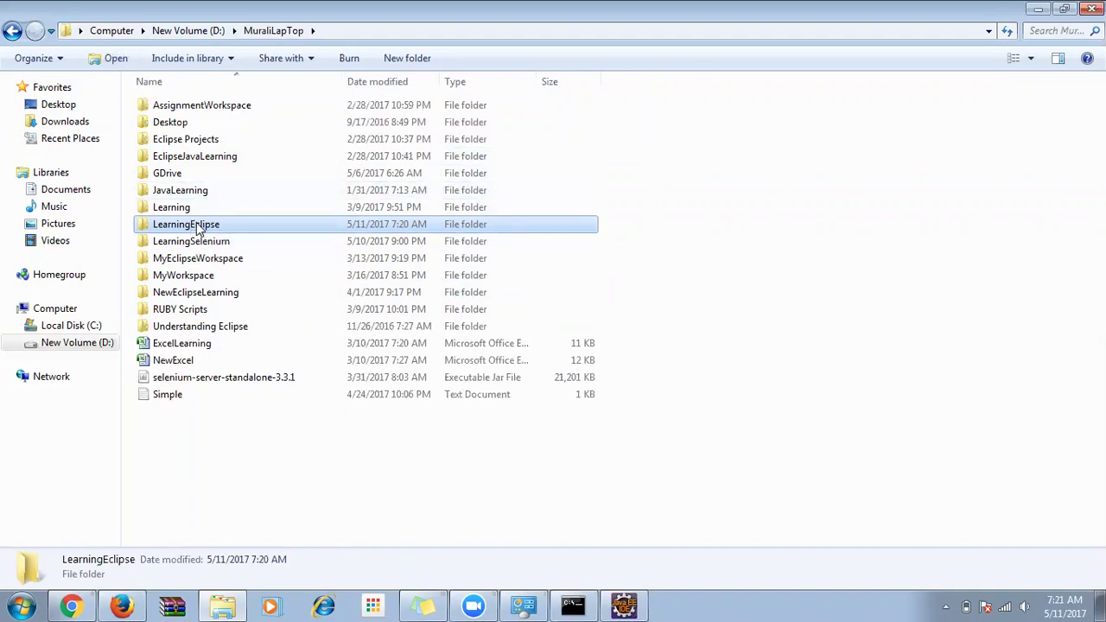
{"action": "double_click", "coordinate": [198, 227]}
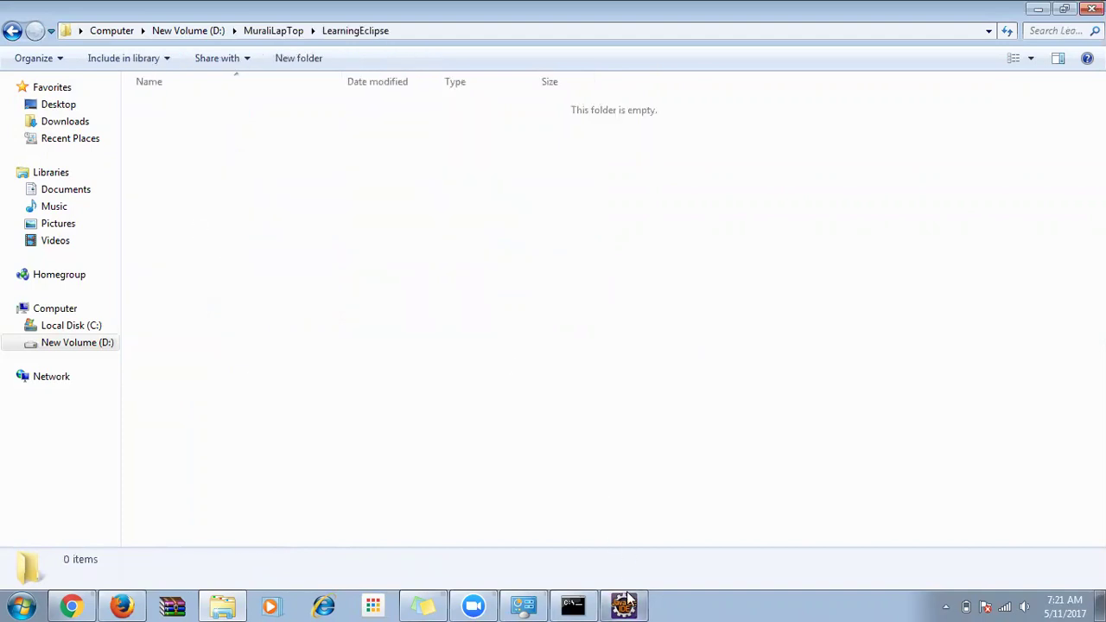
{"action": "left_click", "coordinate": [624, 604]}
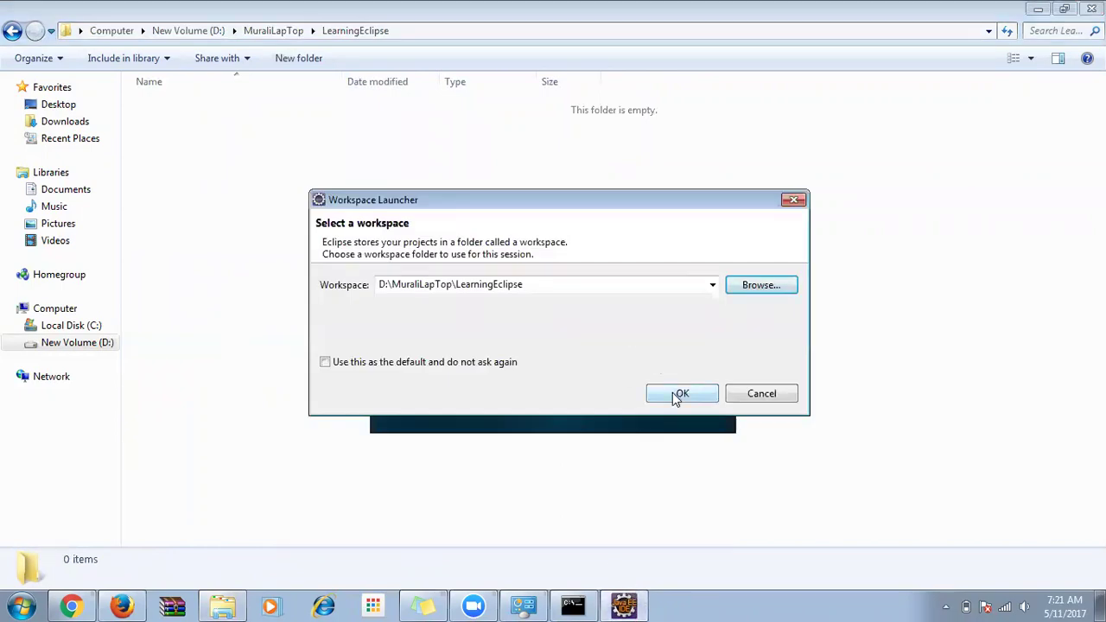
Confirm the LearningEclipse workspace with OK to launch Eclipse.
{"action": "left_click", "coordinate": [677, 396]}
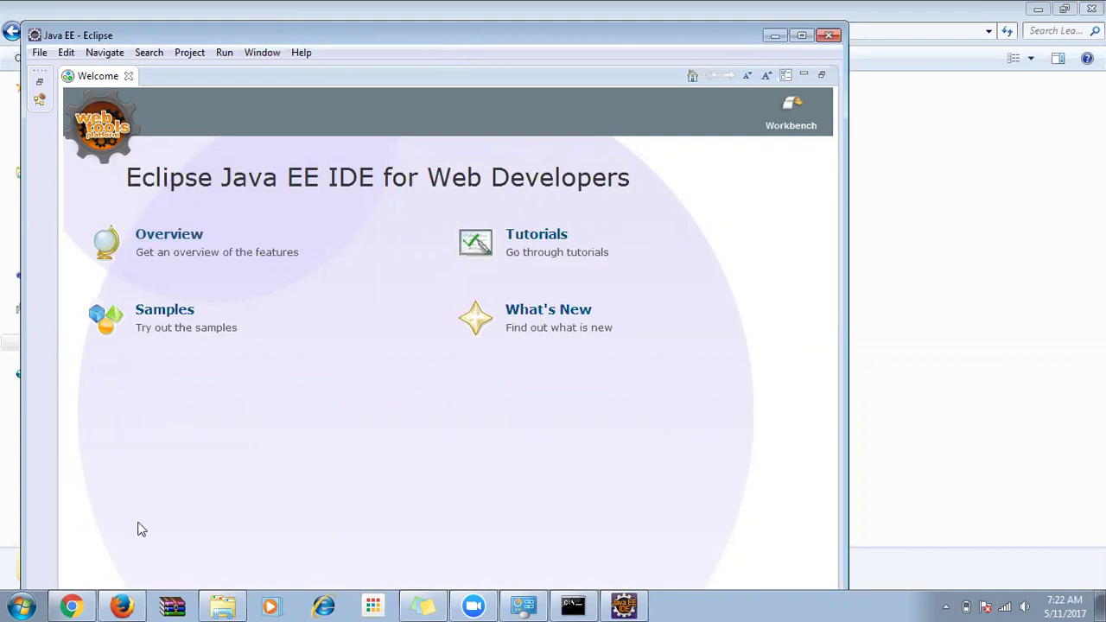
Forward the Free Demo on Java Selenium message from Sent Mail, deleting the forwarded header lines.
{"action": "key", "text": "alt+Tab"}
{"action": "left_click", "coordinate": [86, 11]}
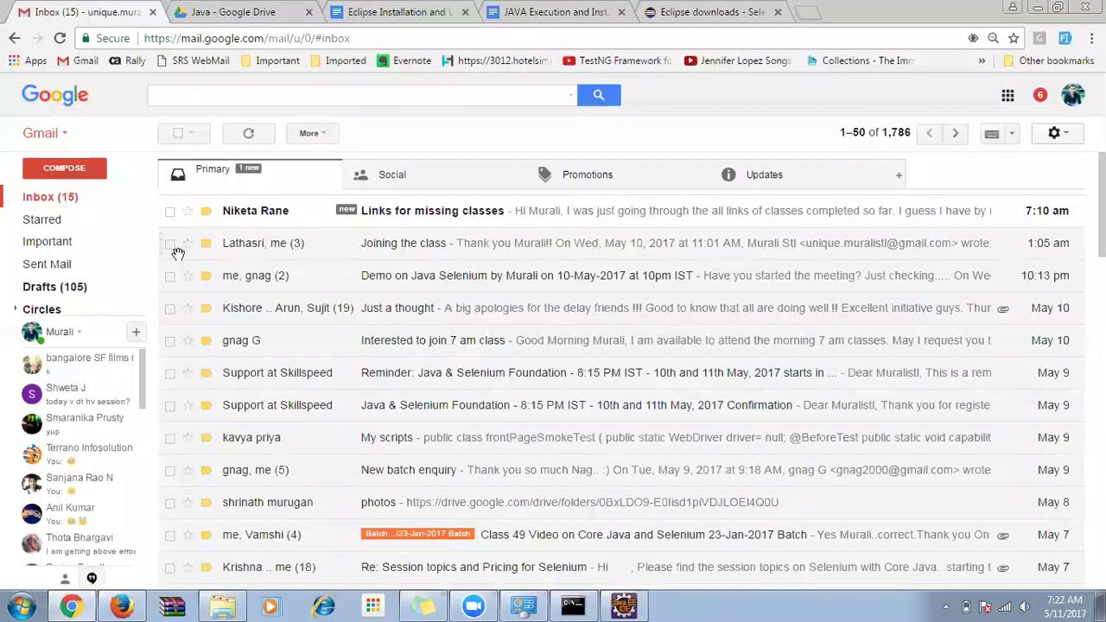
{"action": "left_click", "coordinate": [46, 264]}
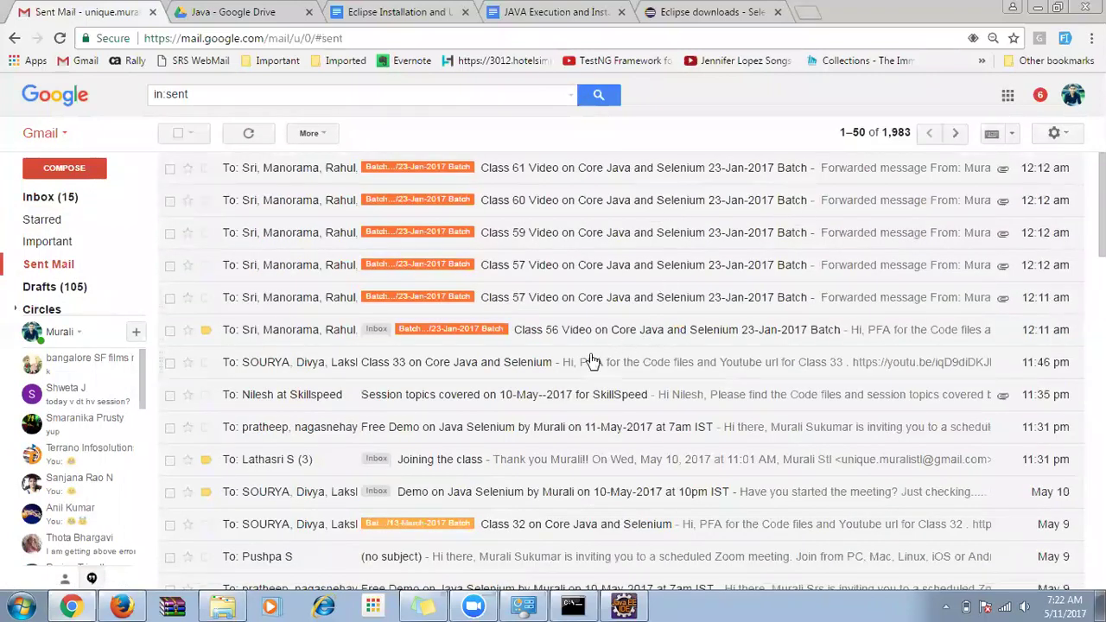
{"action": "left_click", "coordinate": [484, 427]}
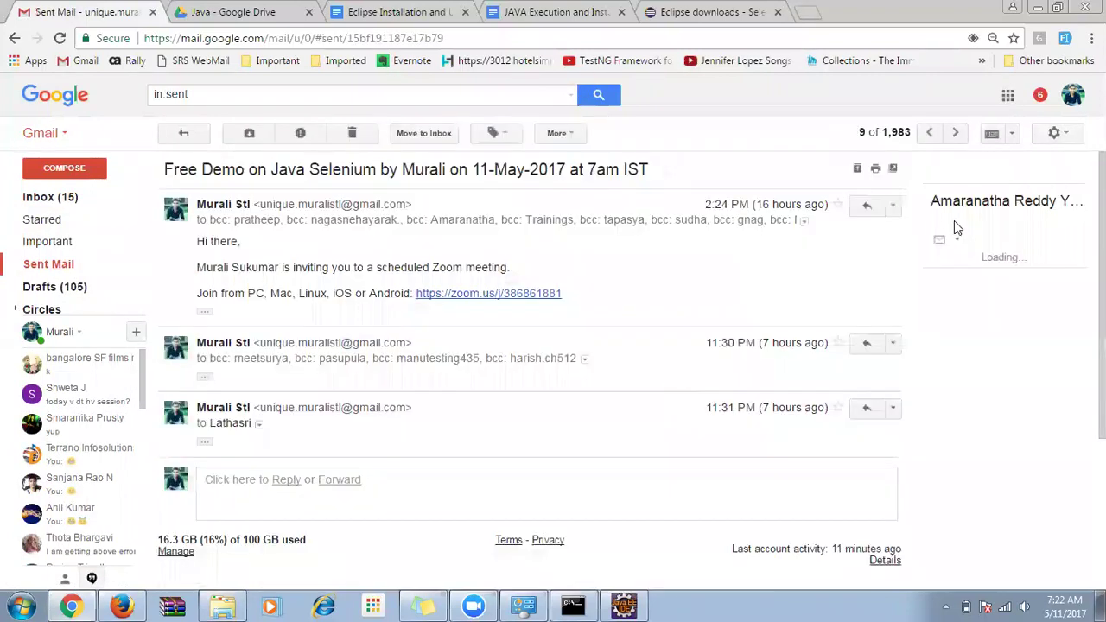
{"action": "left_click", "coordinate": [895, 206]}
{"action": "left_click", "coordinate": [815, 251]}
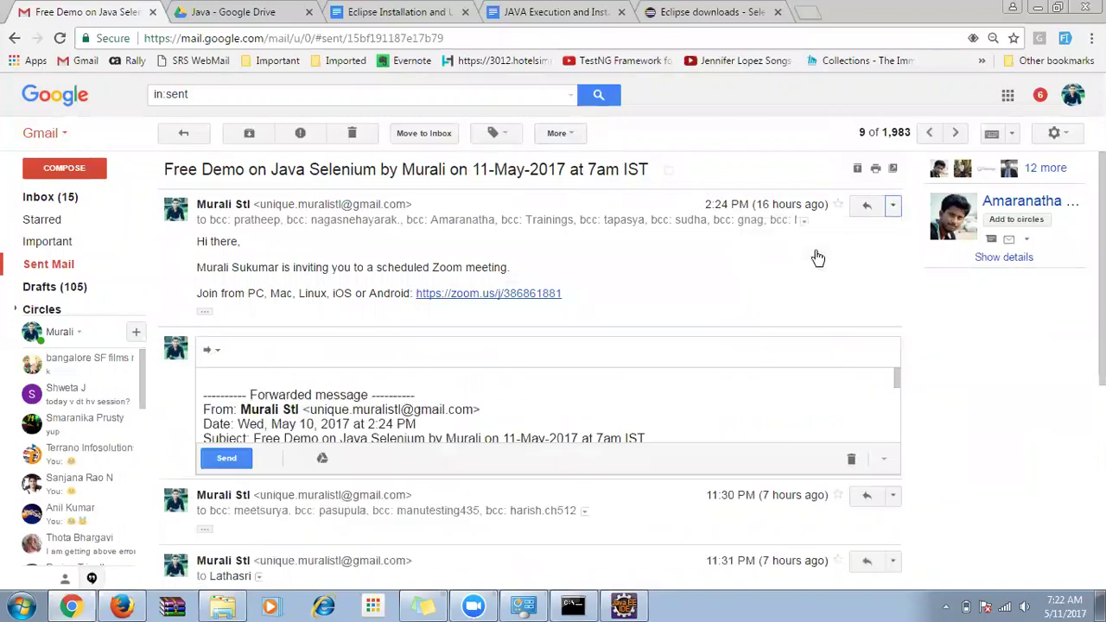
{"action": "left_click_drag", "start_coordinate": [268, 424], "coordinate": [181, 337]}
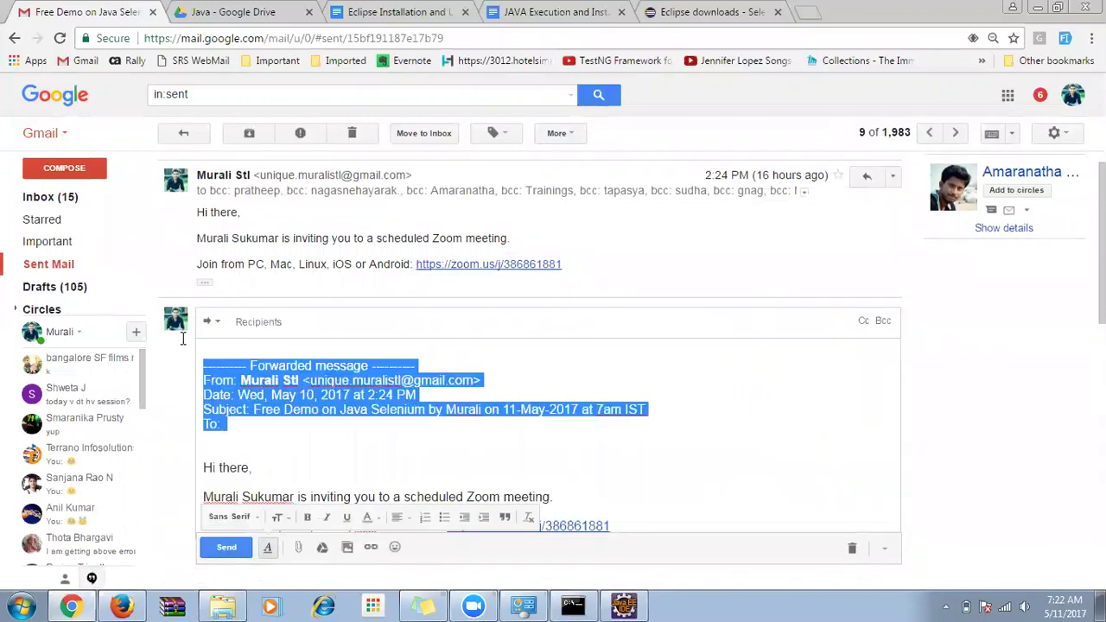
{"action": "key", "text": "BackSpace"}
Add the suggested contact as recipient and send the forwarded invitation.
{"action": "left_click", "coordinate": [299, 314]}
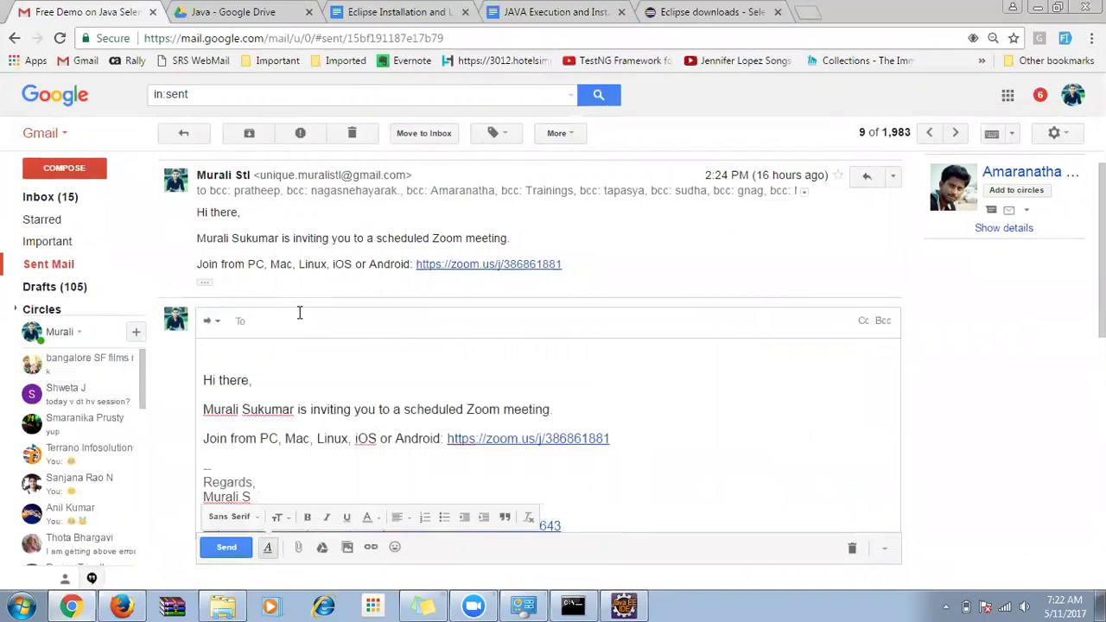
{"action": "type", "text": "ti"}
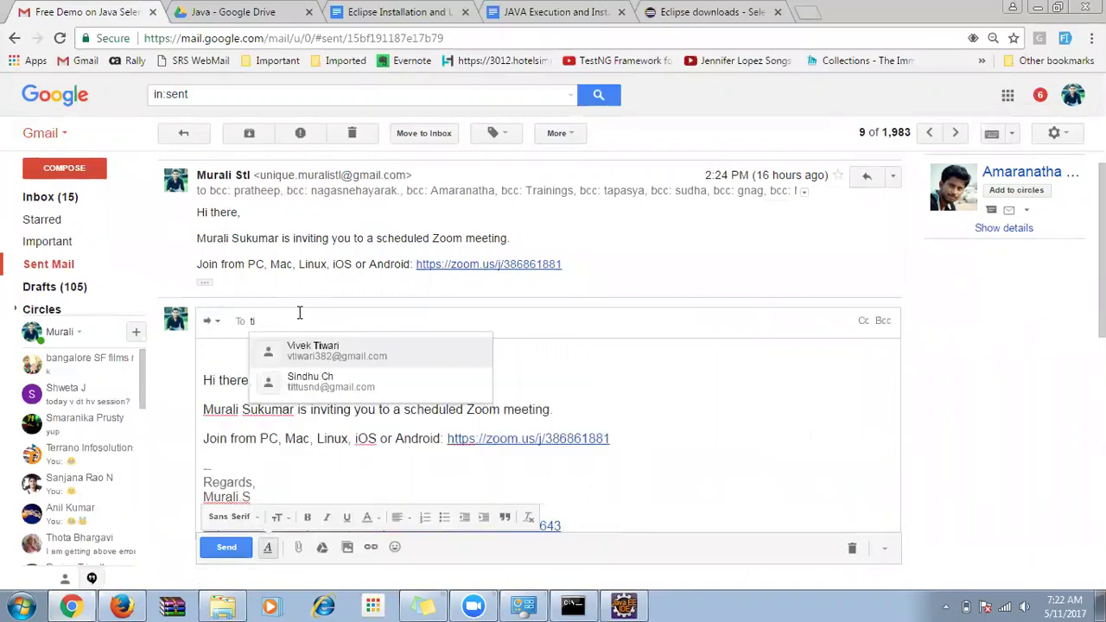
{"action": "type", "text": "ttu"}
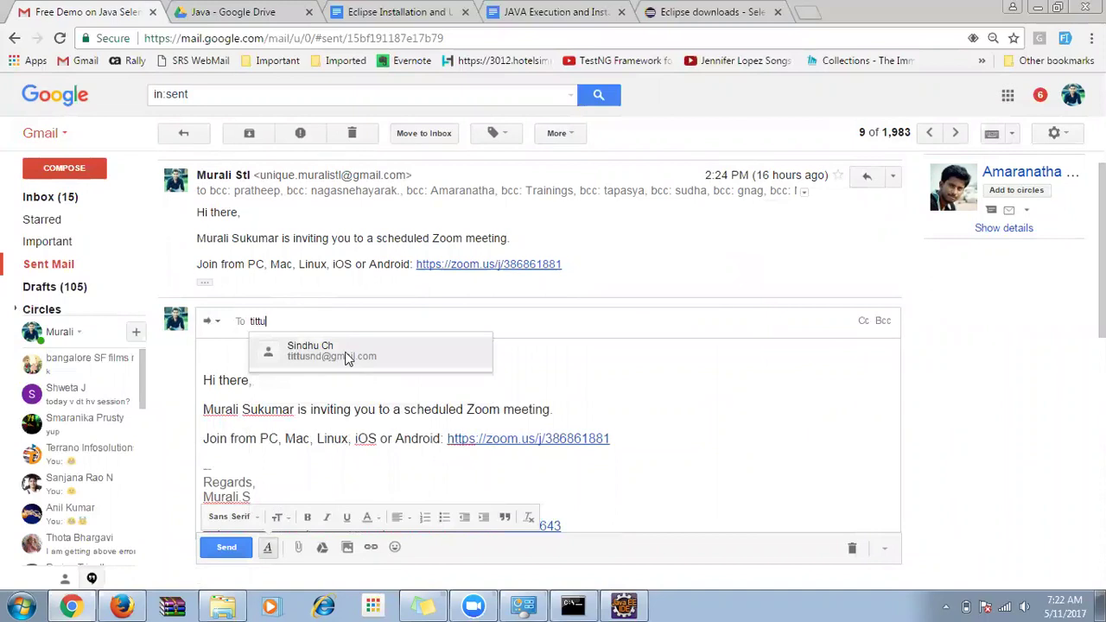
{"action": "left_click", "coordinate": [346, 358]}
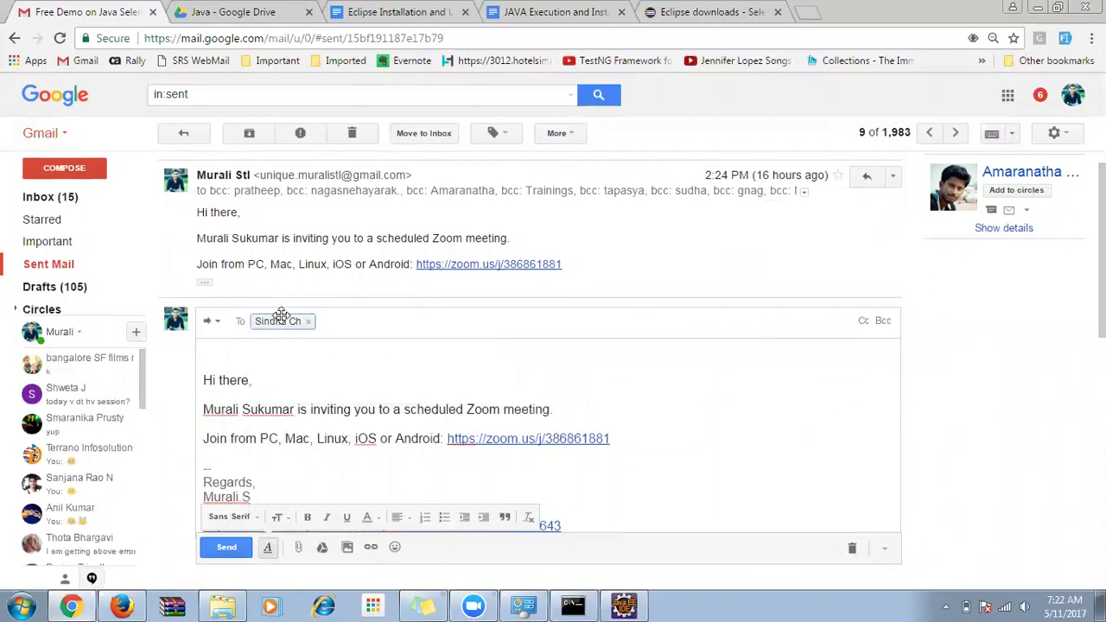
{"action": "mouse_move", "coordinate": [275, 322]}
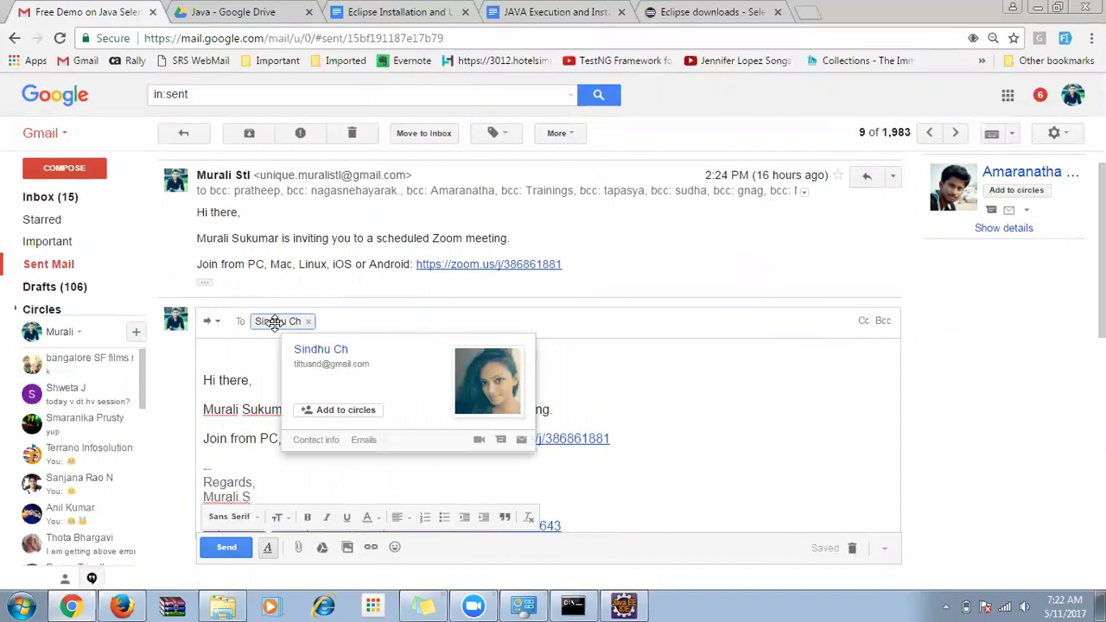
{"action": "left_click", "coordinate": [222, 547]}
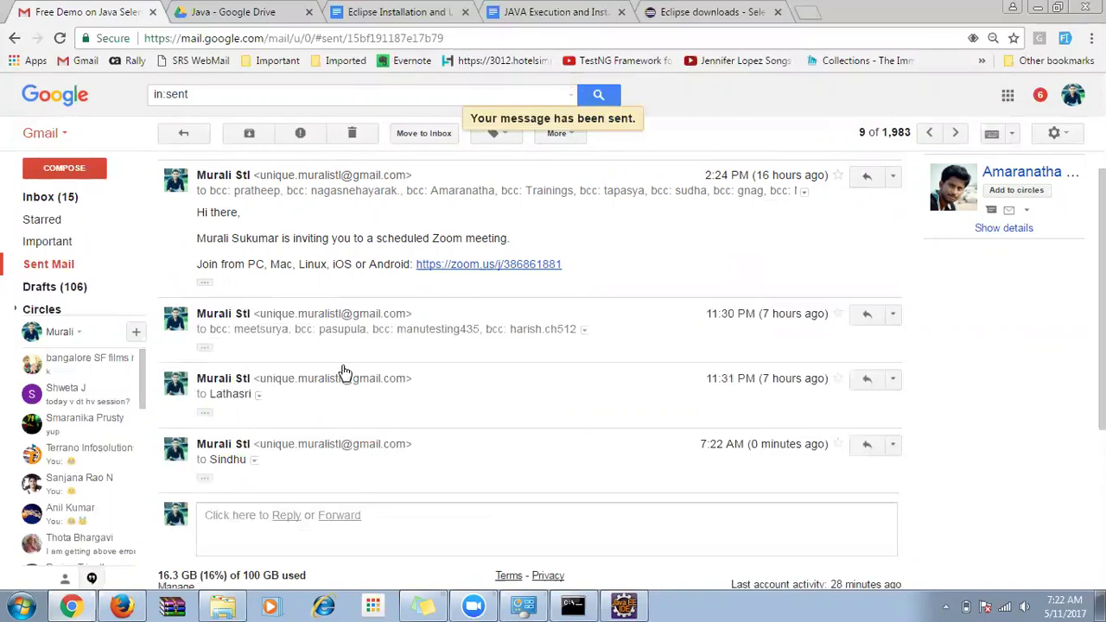
{"action": "left_click", "coordinate": [50, 197]}
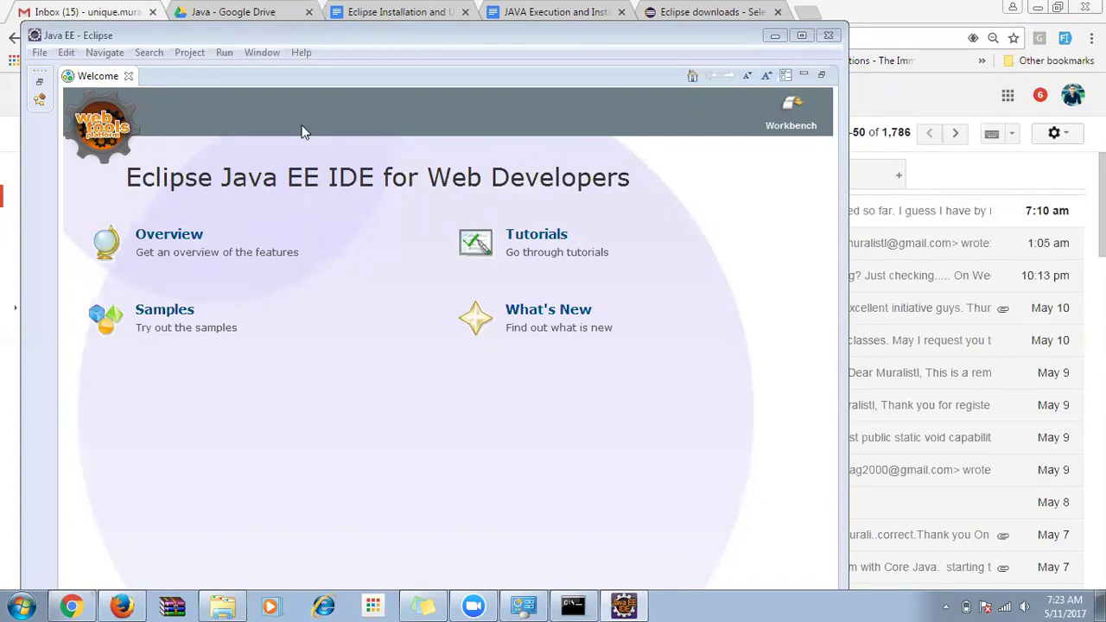
Maximize Eclipse, close the Welcome page, and open the workspace folder in Explorer.
{"action": "double_click", "coordinate": [191, 36]}
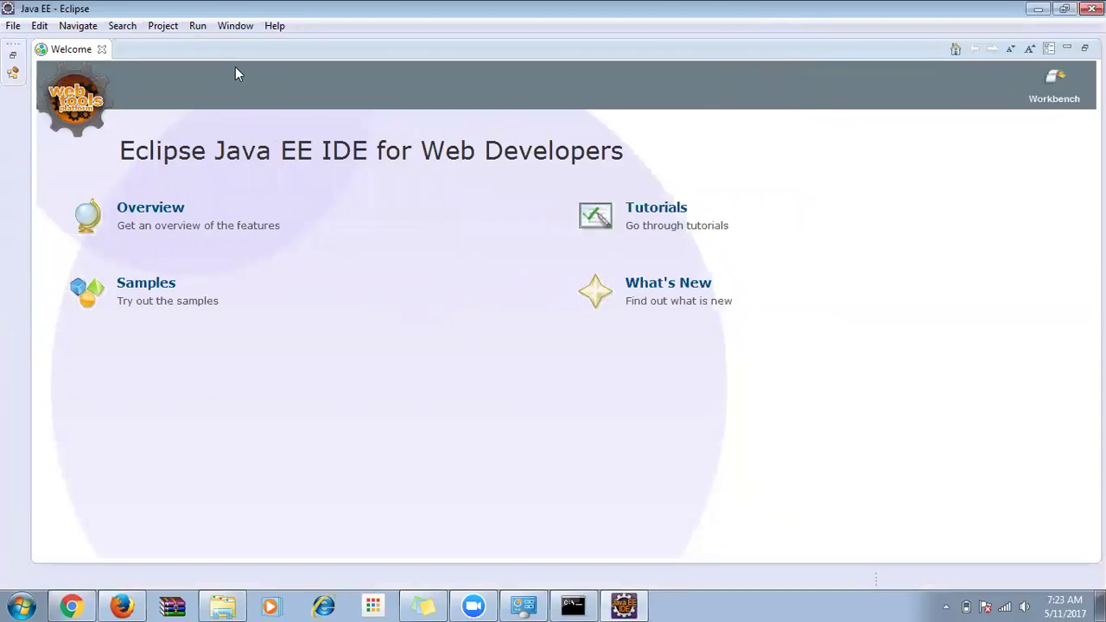
{"action": "left_click", "coordinate": [102, 50]}
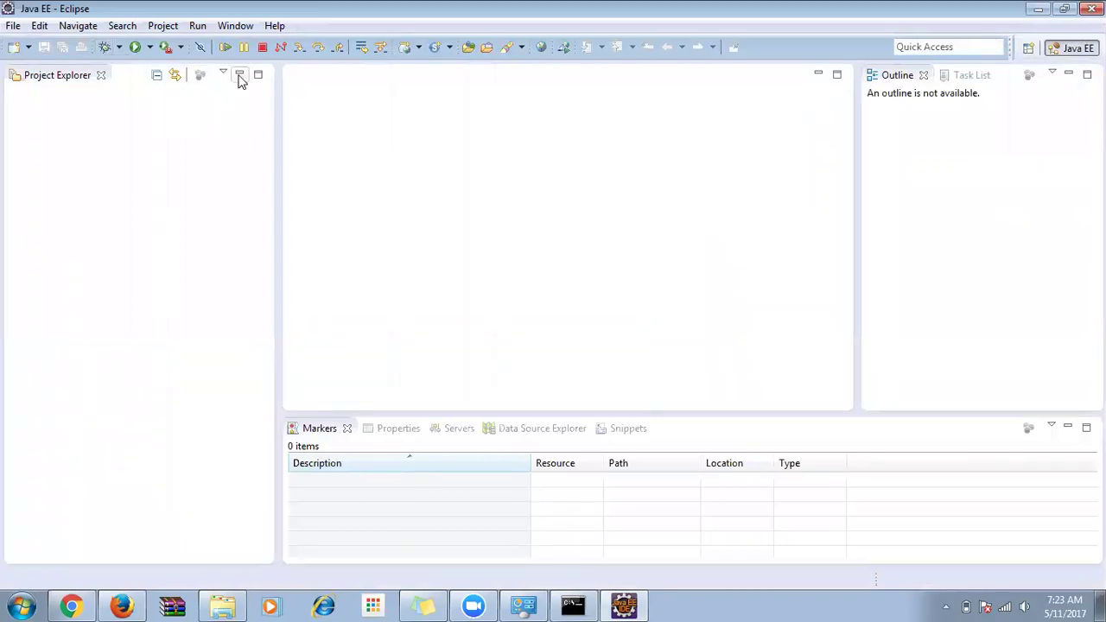
{"action": "left_click", "coordinate": [222, 605]}
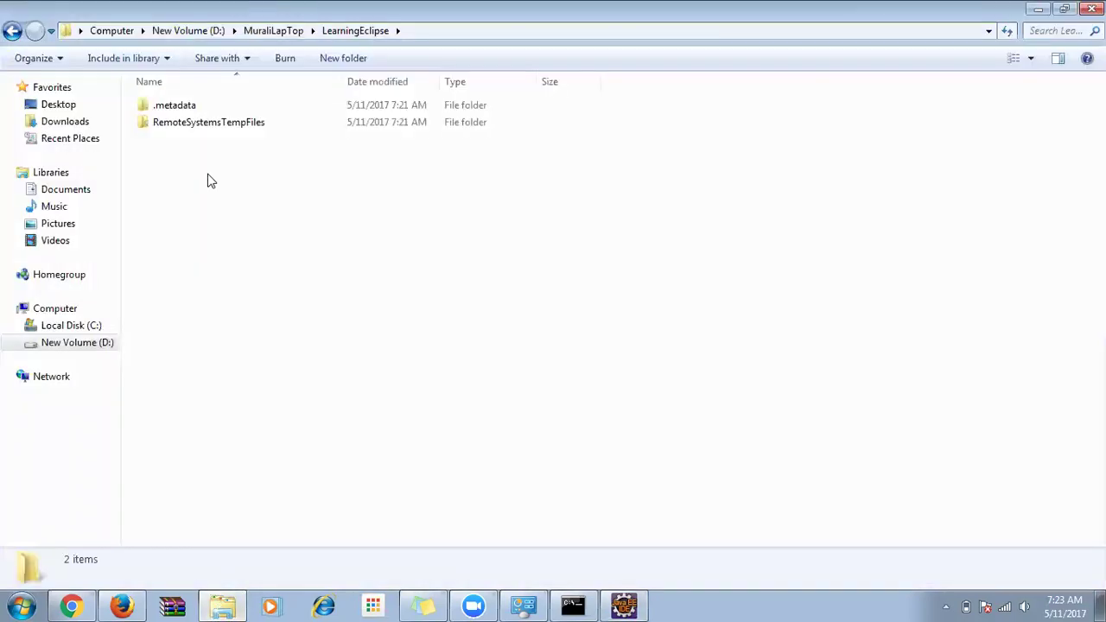
Check the workspace for new .metadata and RemoteSystemsTempFiles folders, then review Eclipse's File and Edit menus.
{"action": "key", "text": "alt+Tab"}
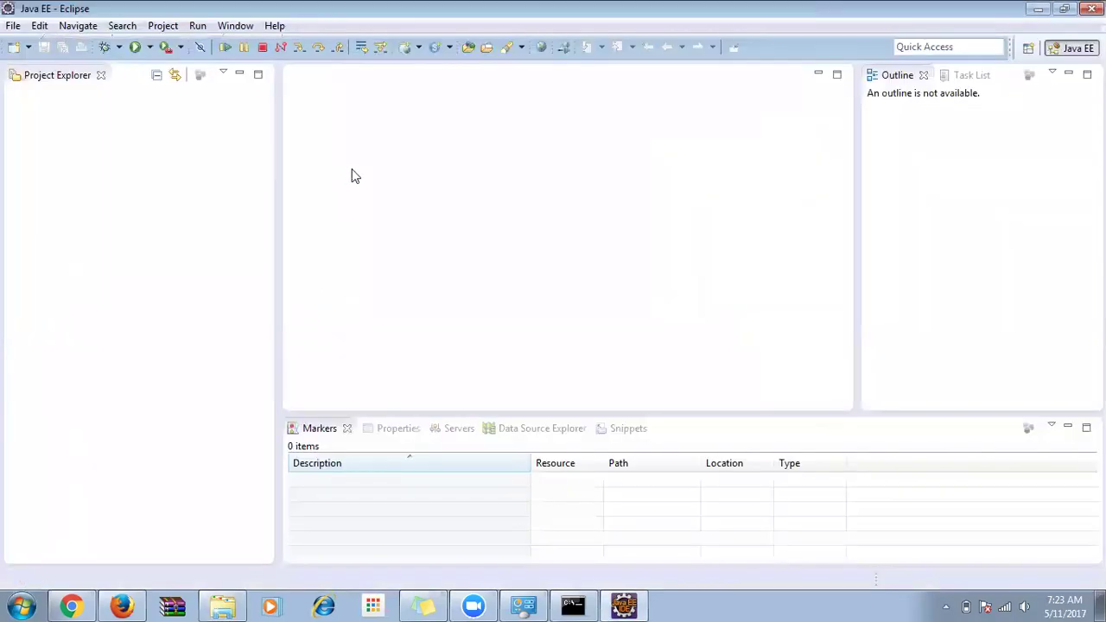
{"action": "key", "text": "alt+Tab"}
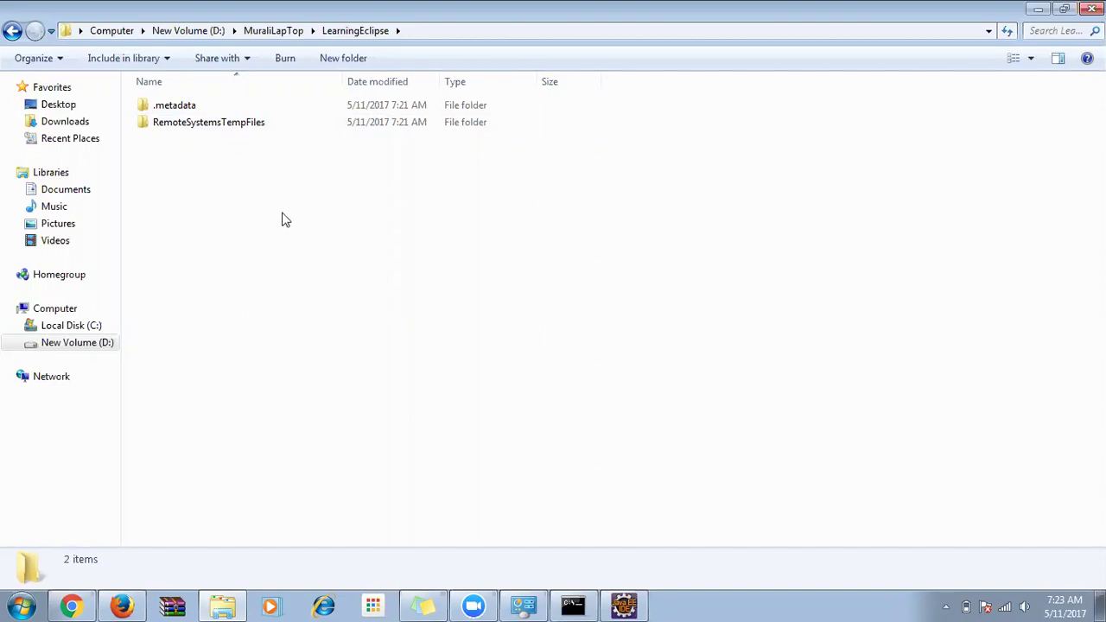
{"action": "left_click", "coordinate": [195, 108]}
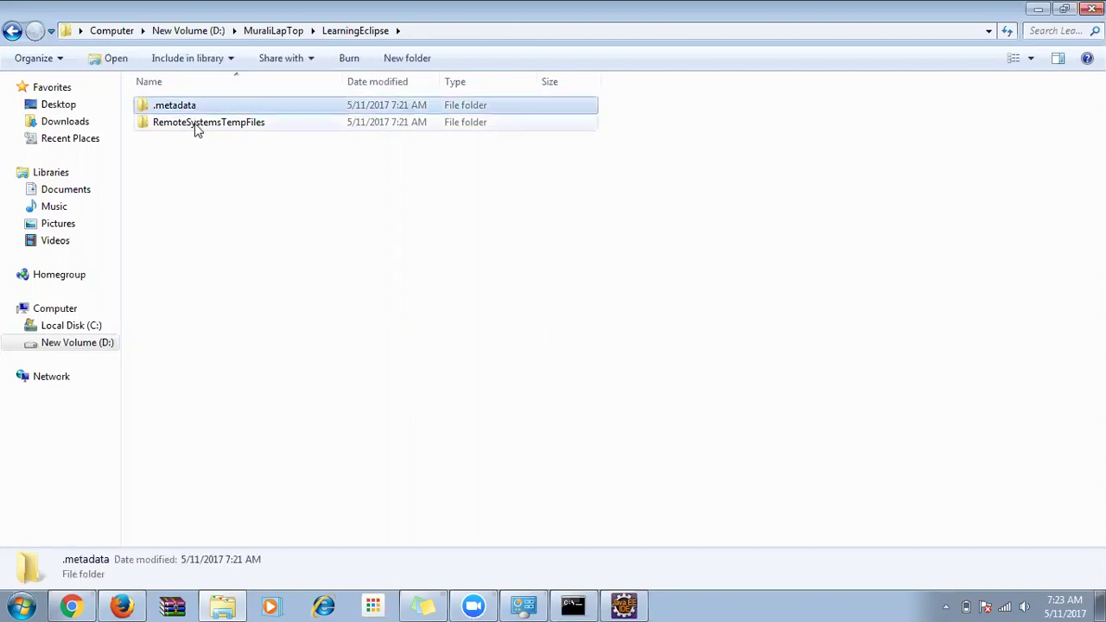
{"action": "left_click", "coordinate": [198, 129], "text": "ctrl"}
{"action": "left_click", "coordinate": [180, 176]}
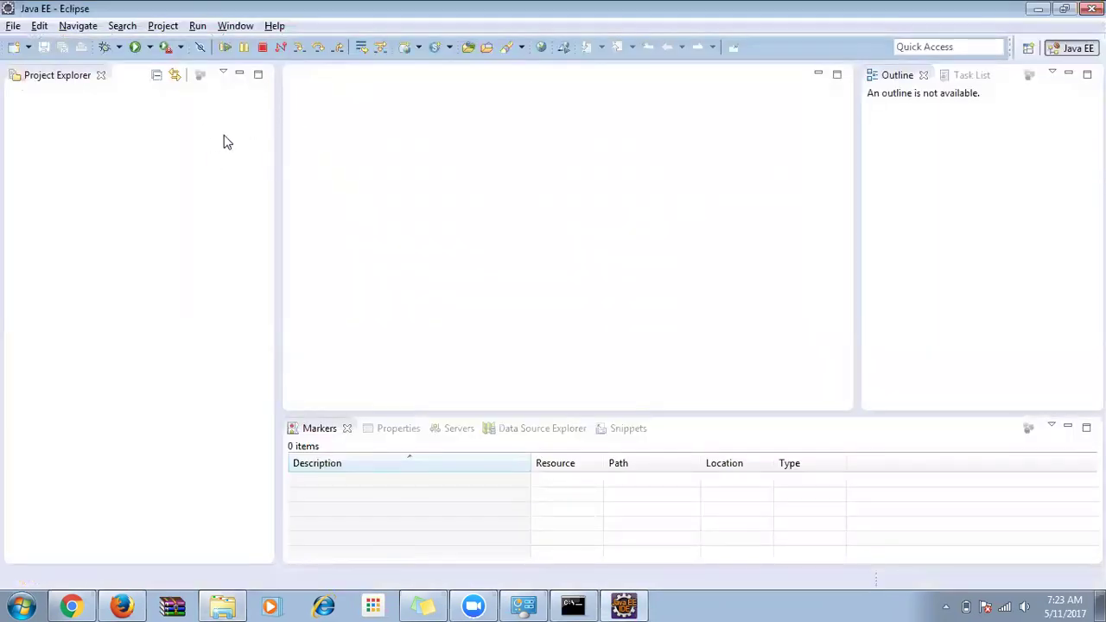
{"action": "left_click", "coordinate": [18, 26]}
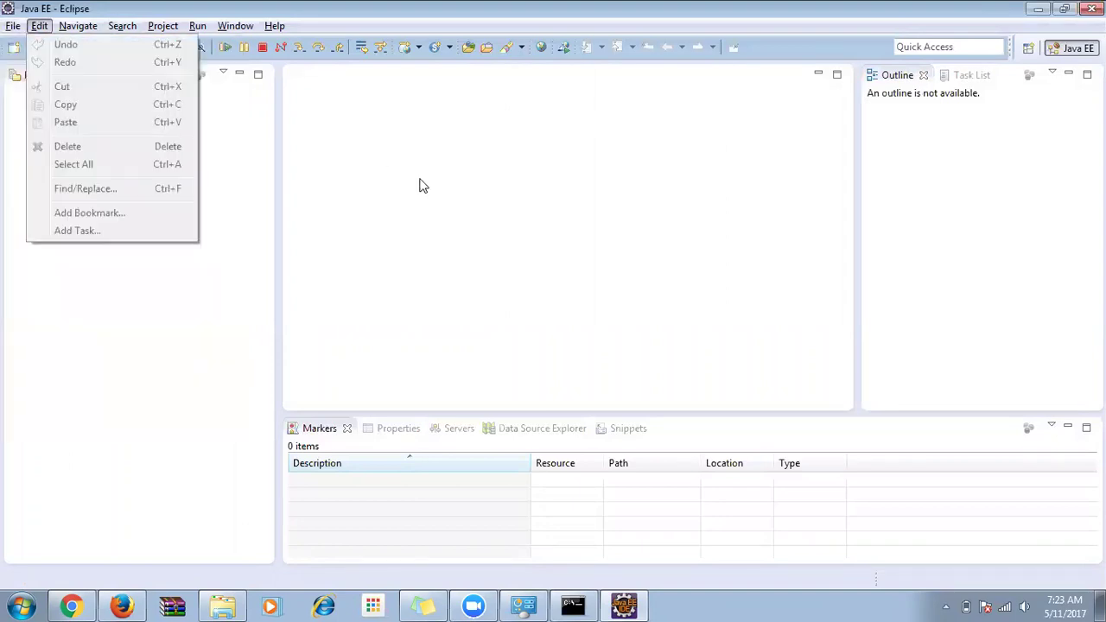
{"action": "left_click", "coordinate": [423, 185]}
In a new Notepad note, write the outline 'Project', 'Package', 'Class/Java files' on separate lines.
{"action": "left_click", "coordinate": [22, 605]}
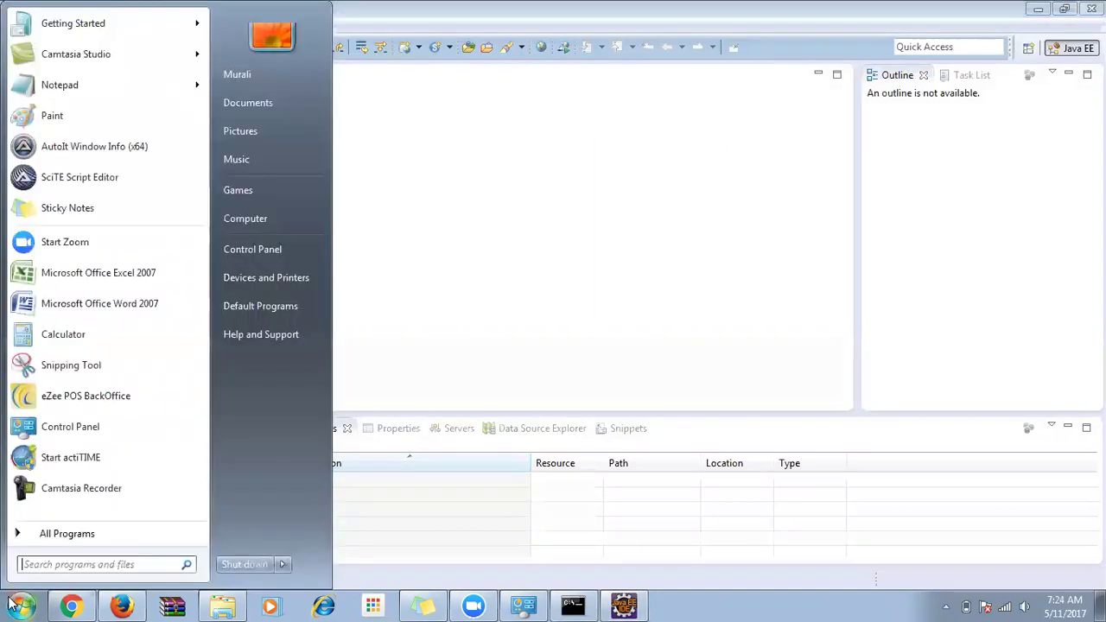
{"action": "left_click", "coordinate": [64, 83]}
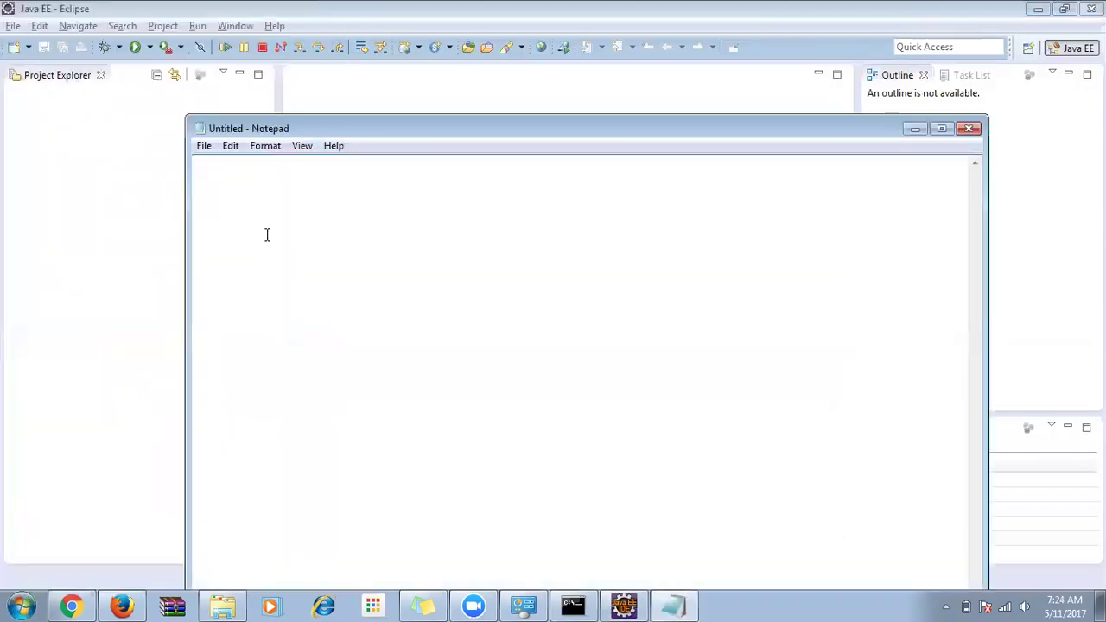
{"action": "type", "text": "Pt"}
{"action": "key", "text": "BackSpace"}
{"action": "type", "text": "roject"}
{"action": "key", "text": "Return"}
{"action": "type", "text": "Package"}
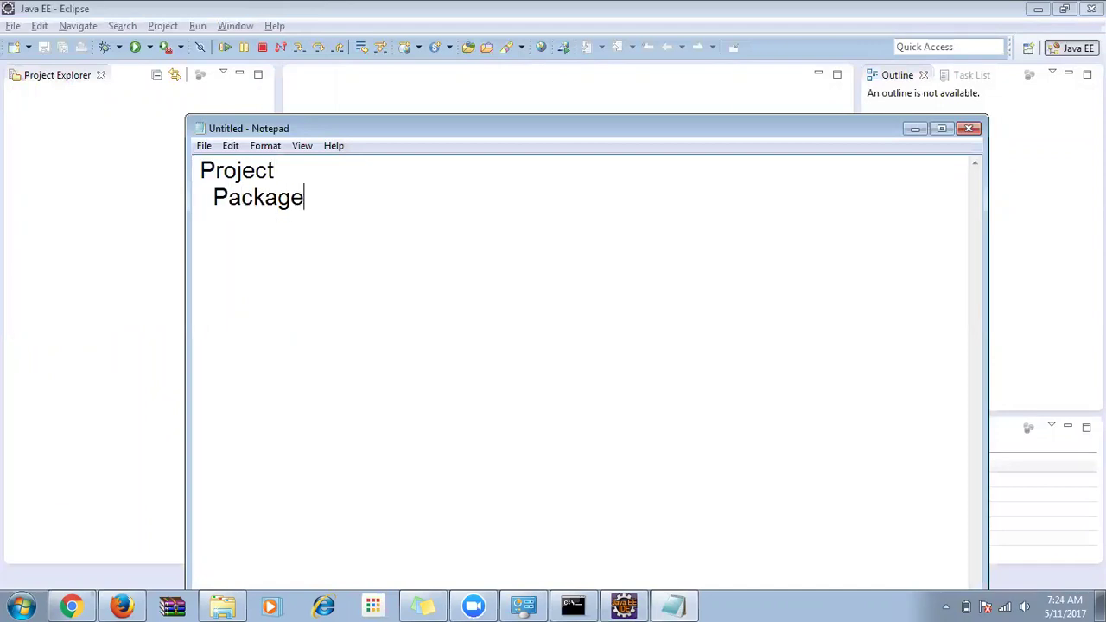
{"action": "key", "text": "Return"}
{"action": "type", "text": "Class/Java files"}
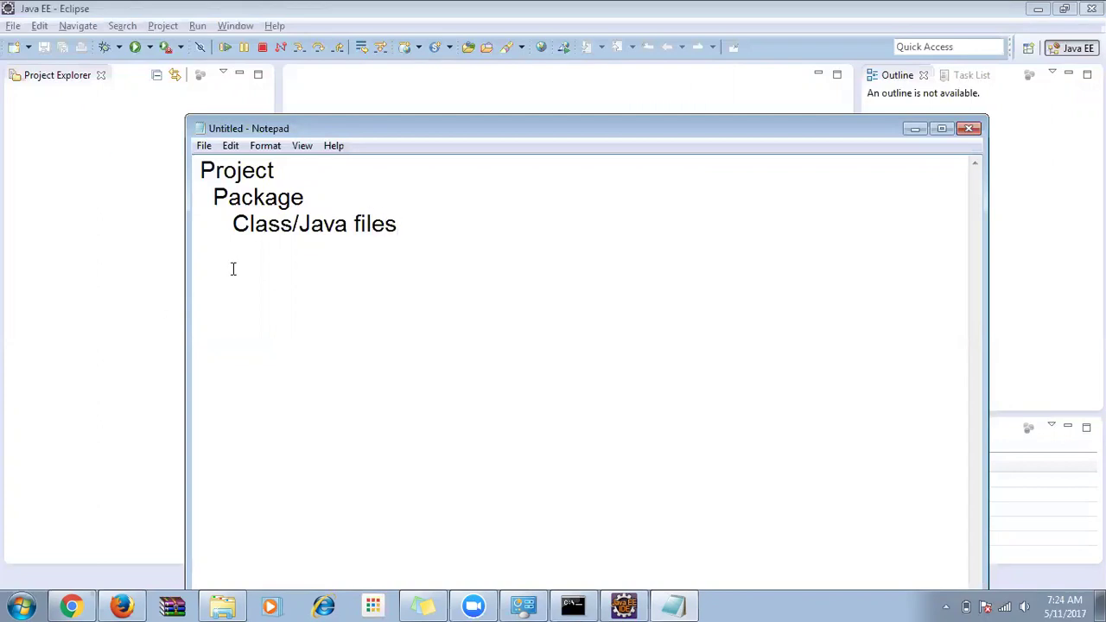
Highlight the outline and the word 'Project', then return to Eclipse's File menu.
{"action": "key", "text": "ctrl+a"}
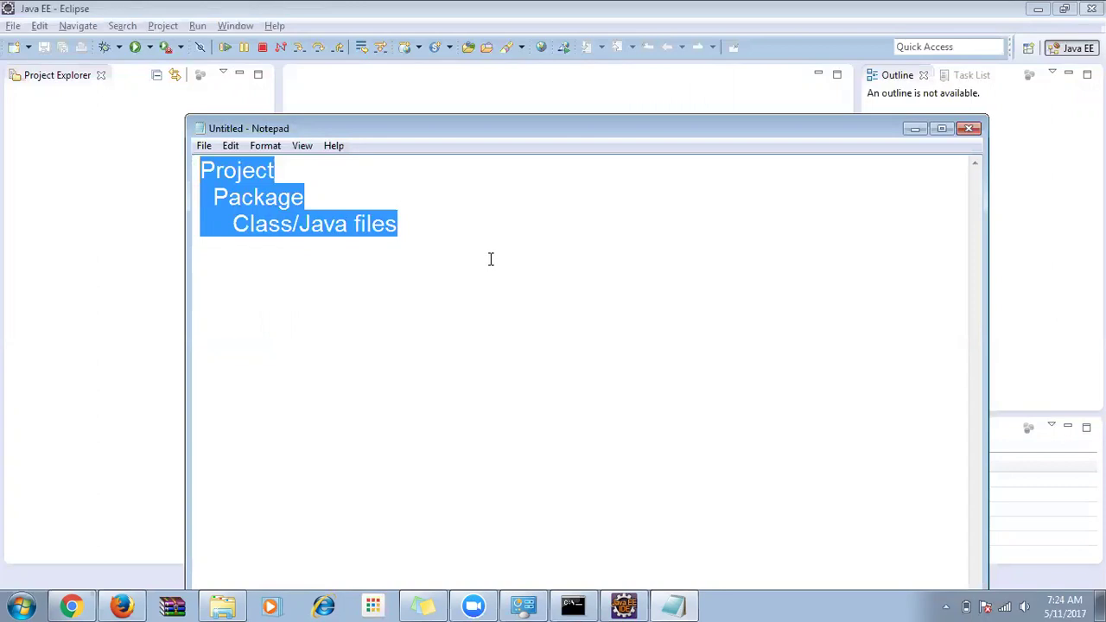
{"action": "left_click", "coordinate": [523, 257]}
{"action": "double_click", "coordinate": [212, 165]}
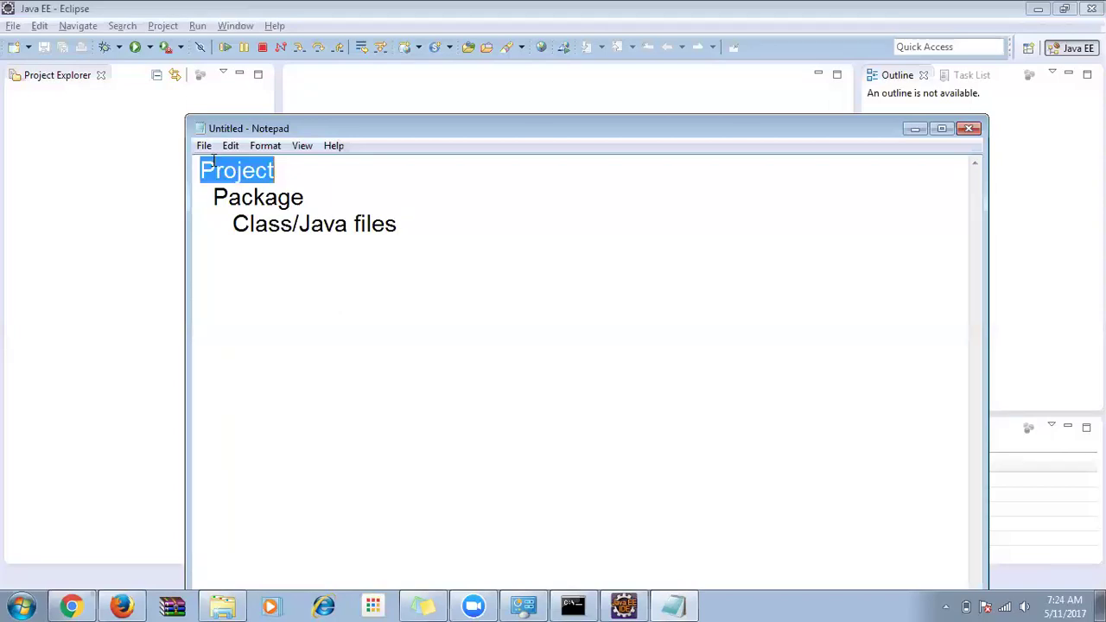
{"action": "left_click", "coordinate": [63, 111]}
{"action": "left_click", "coordinate": [14, 26]}
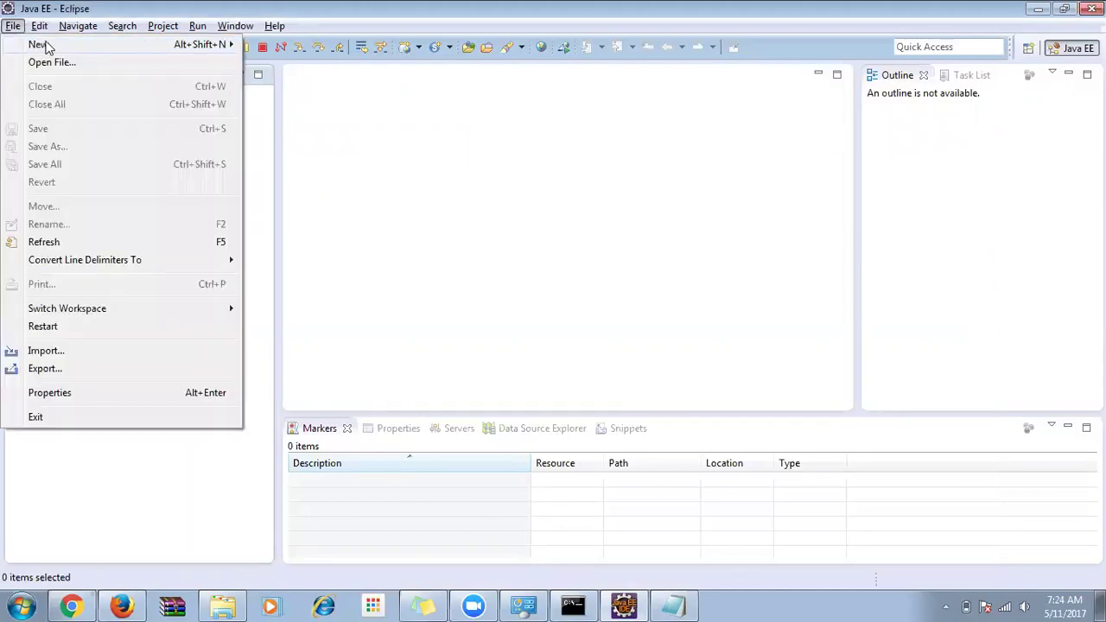
Use File > New > Project..., choose Java Project under Java, and continue to the details page.
{"action": "mouse_move", "coordinate": [48, 48]}
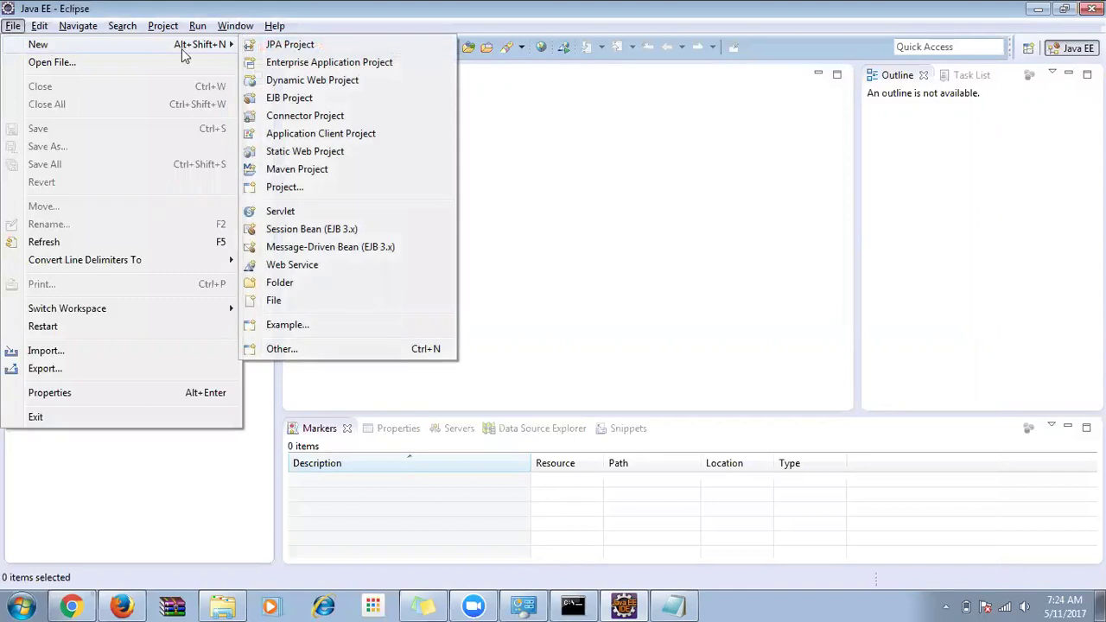
{"action": "left_click", "coordinate": [298, 188]}
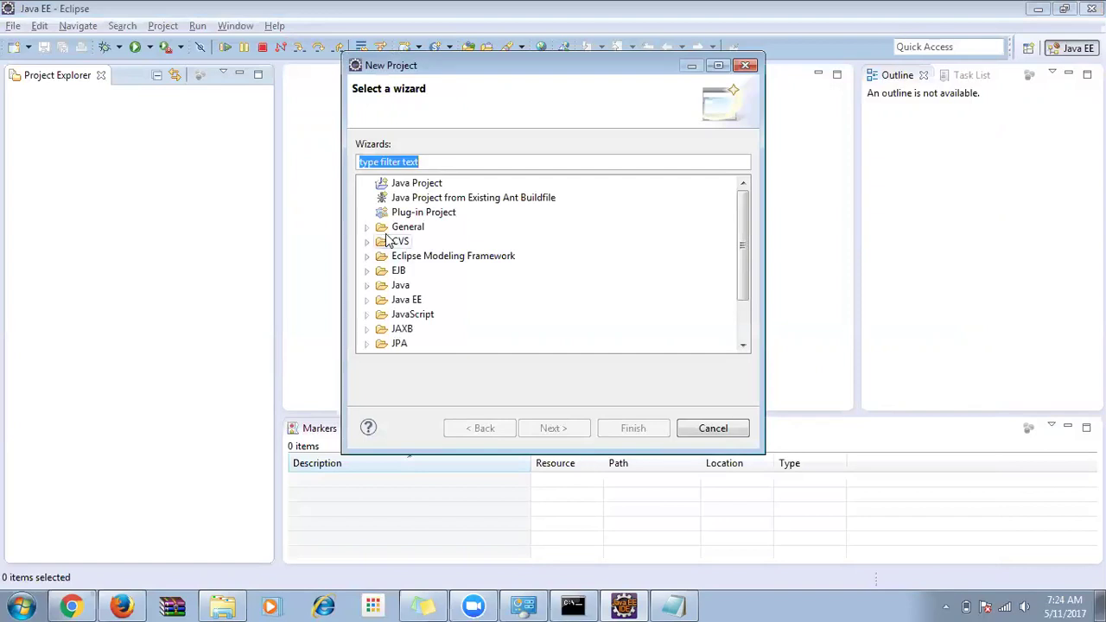
{"action": "double_click", "coordinate": [400, 286]}
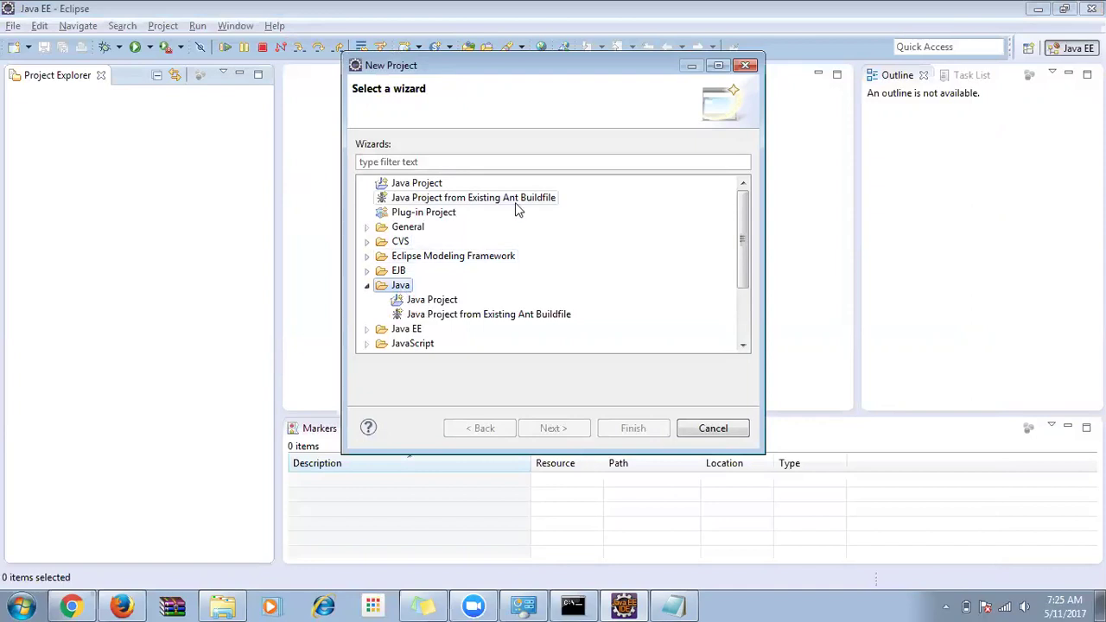
{"action": "left_click", "coordinate": [417, 185]}
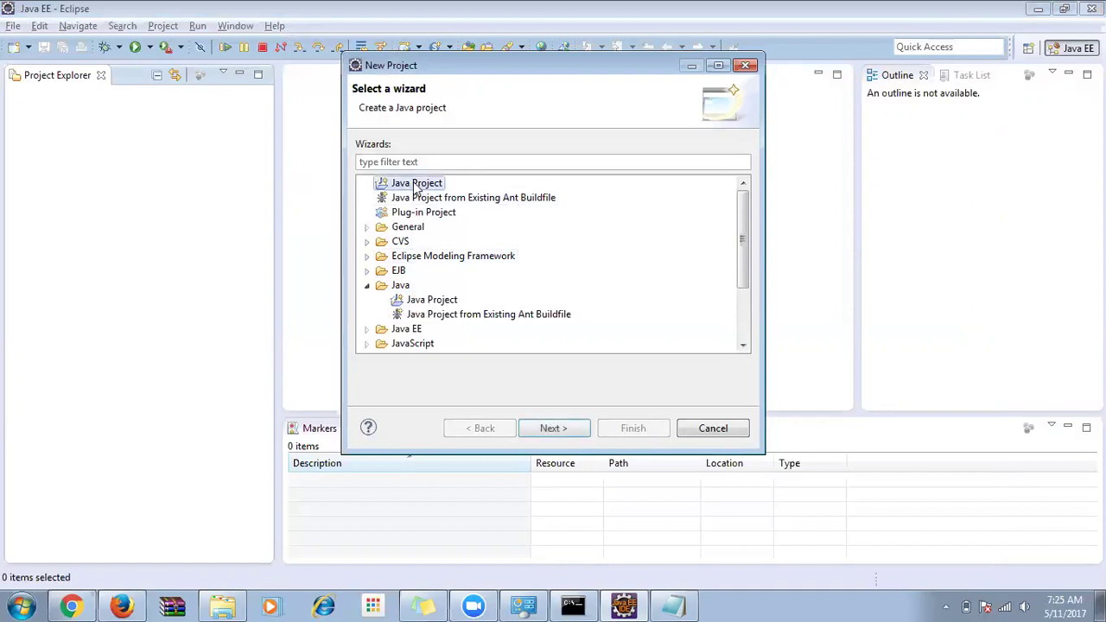
{"action": "left_click", "coordinate": [431, 302]}
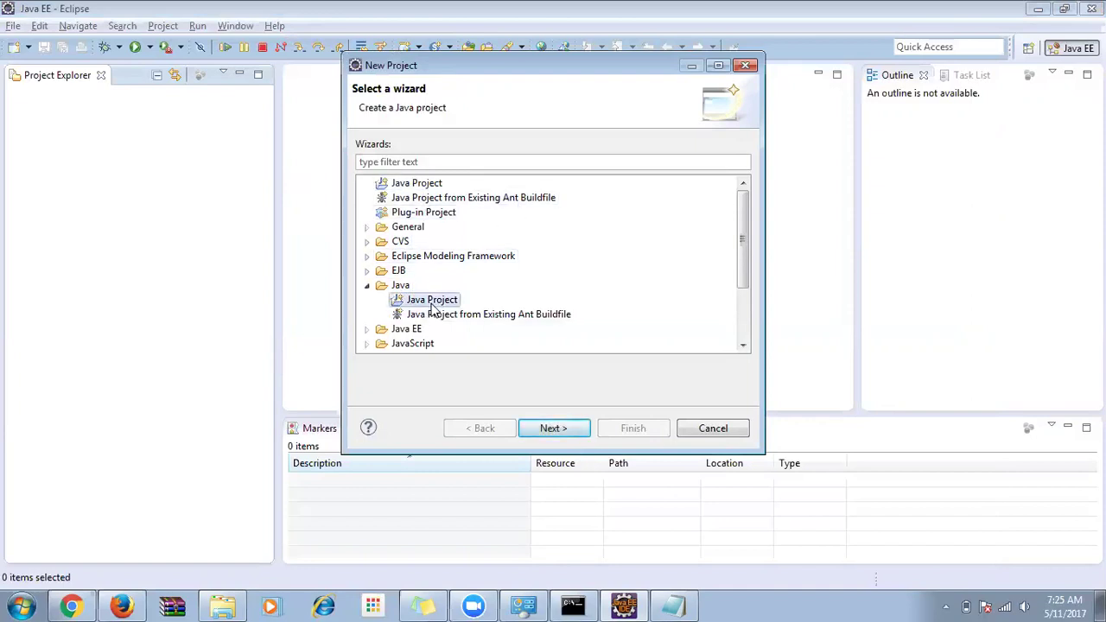
{"action": "left_click", "coordinate": [537, 430]}
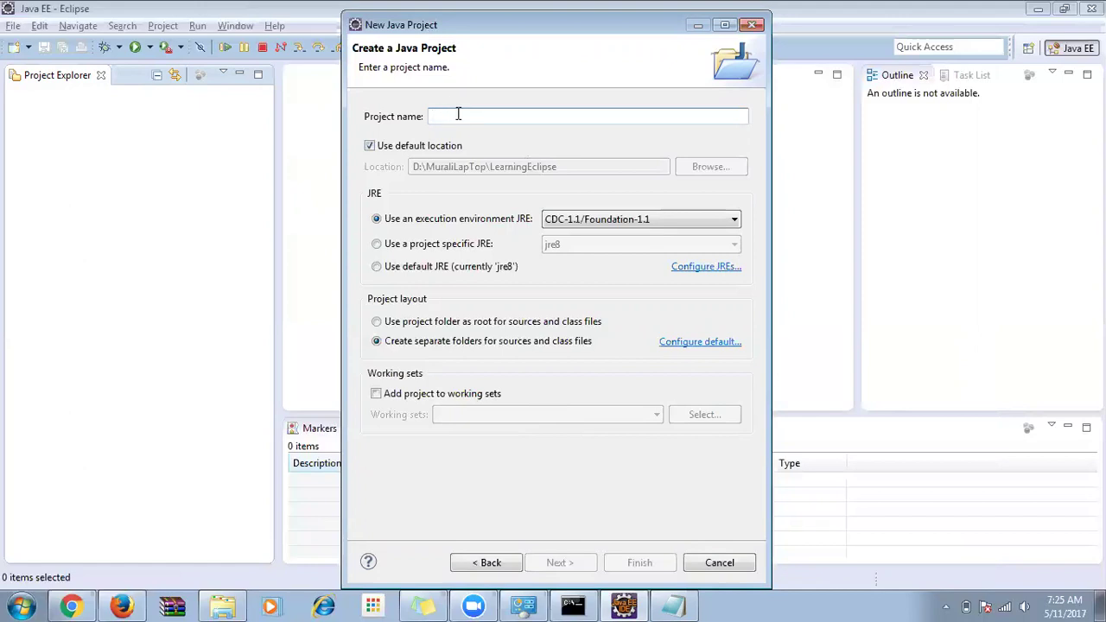
Name the project LearnSelenium with JavaSE-1.7 JRE, finish, and accept the Java perspective.
{"action": "type", "text": "Selenium"}
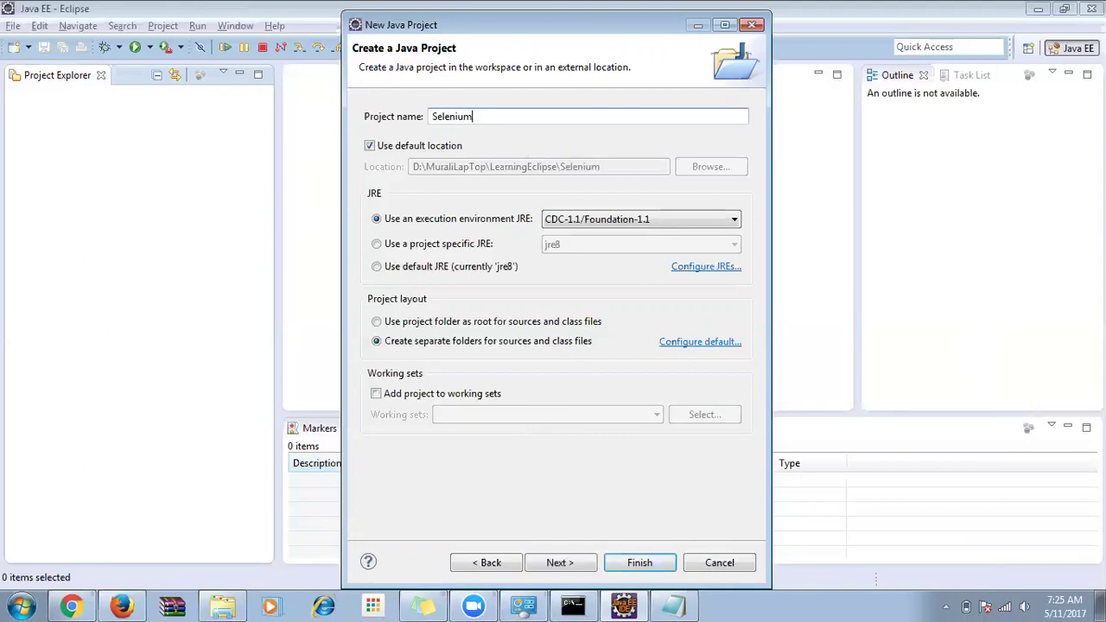
{"action": "type", "text": "Learn"}
{"action": "key", "text": "ctrl+a"}
{"action": "type", "text": "LearnSelenium"}
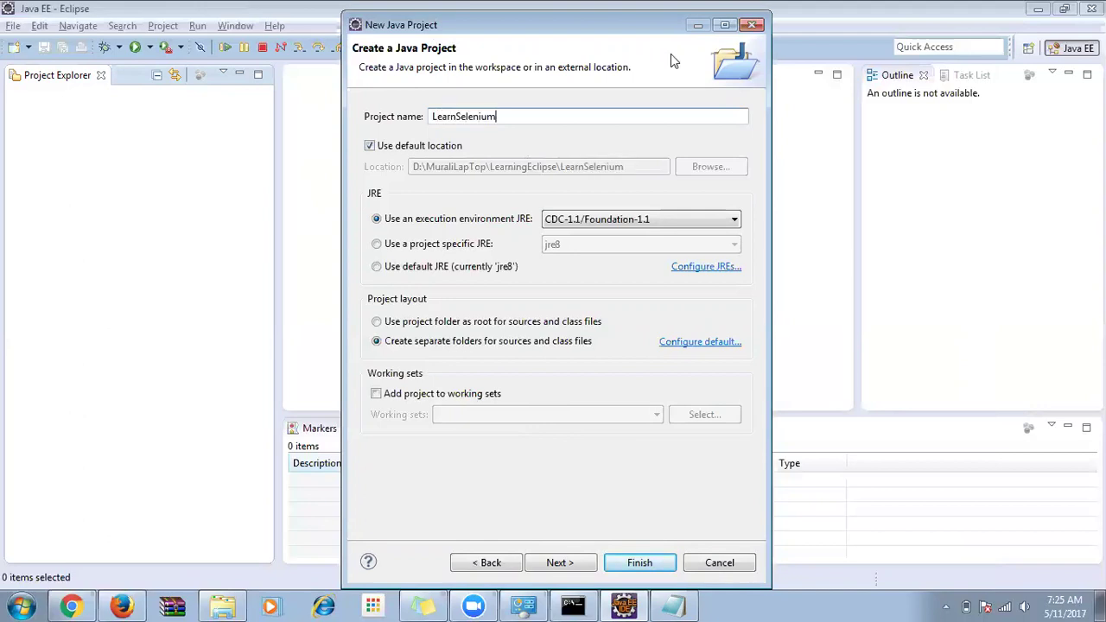
{"action": "left_click", "coordinate": [641, 221]}
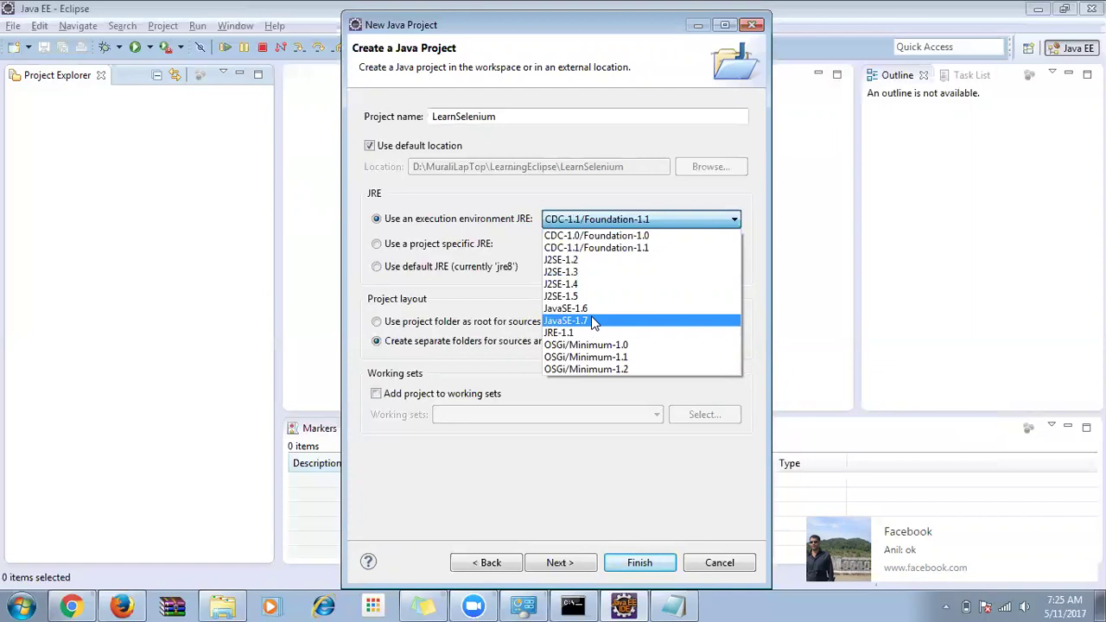
{"action": "left_click", "coordinate": [594, 322]}
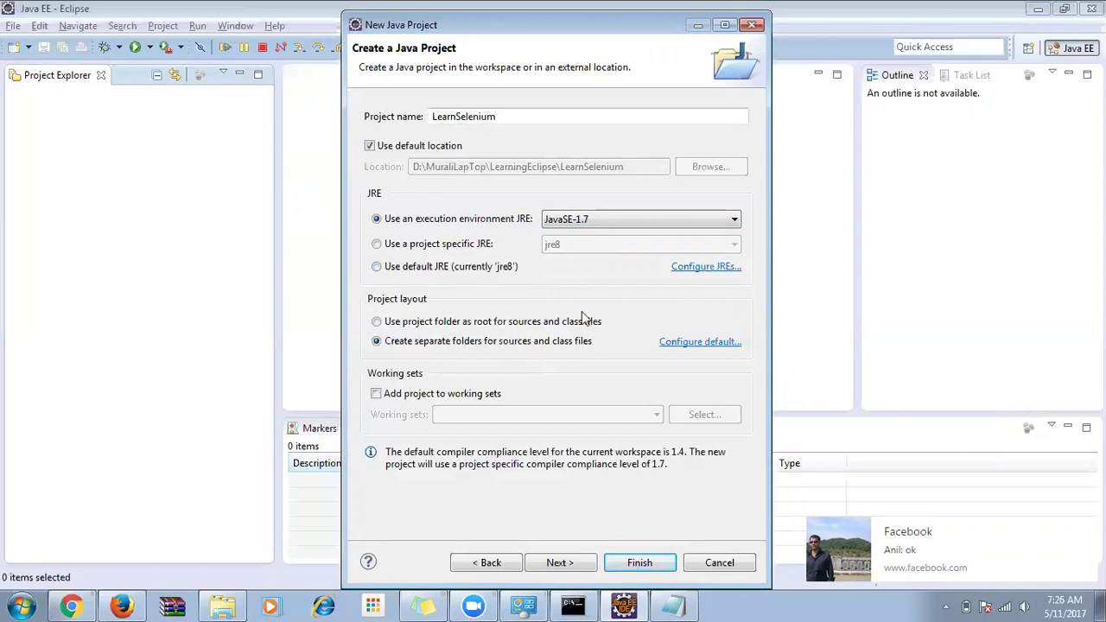
{"action": "left_click", "coordinate": [635, 562]}
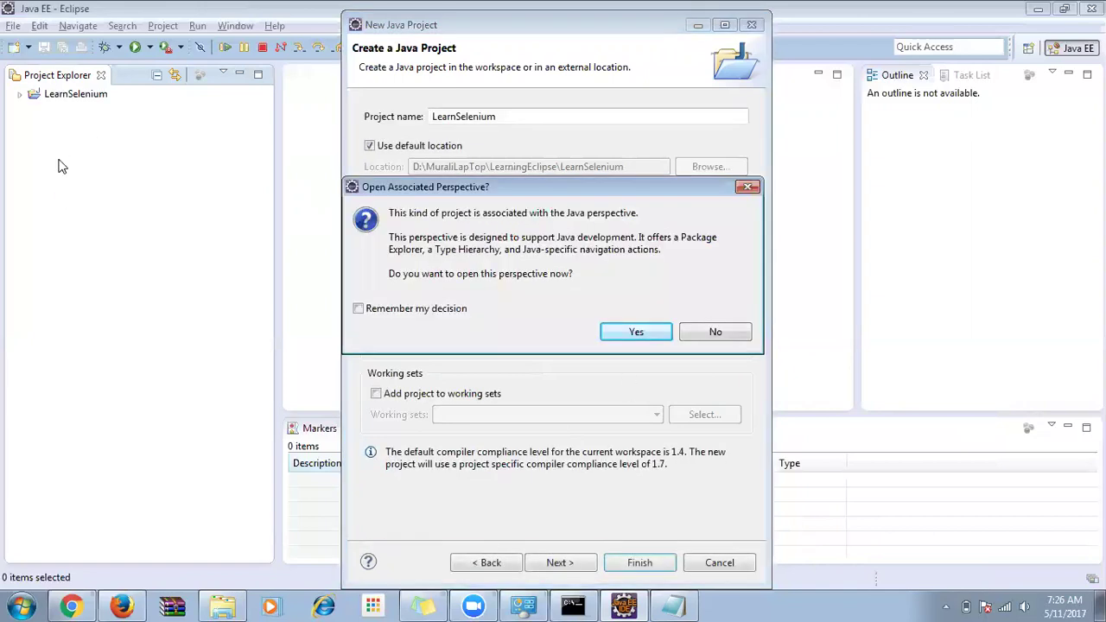
{"action": "left_click", "coordinate": [635, 331]}
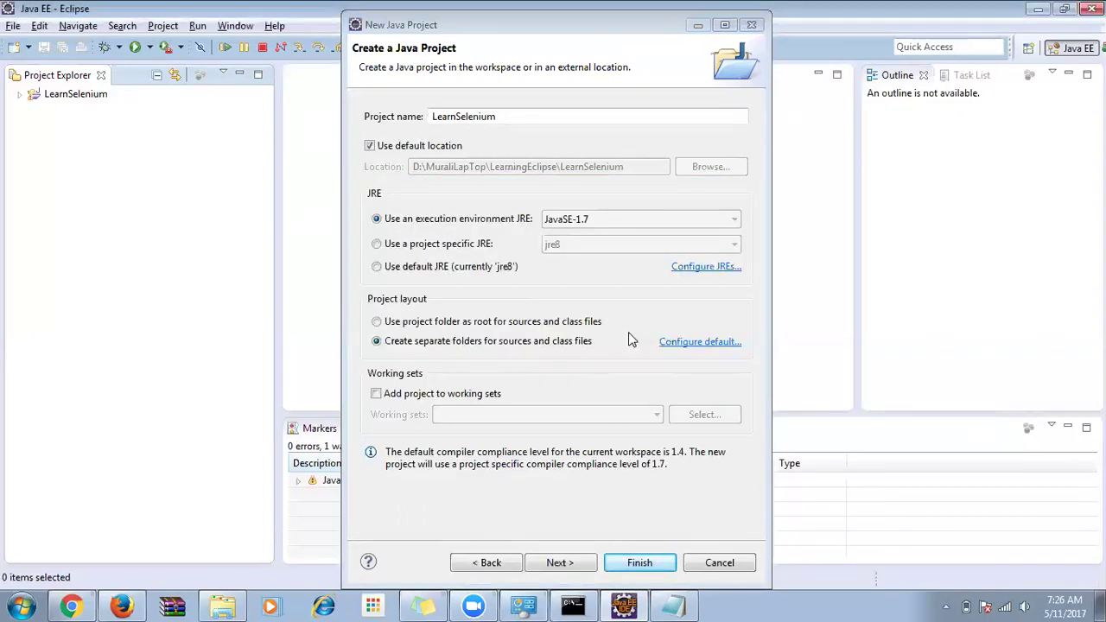
{"action": "left_click", "coordinate": [639, 565]}
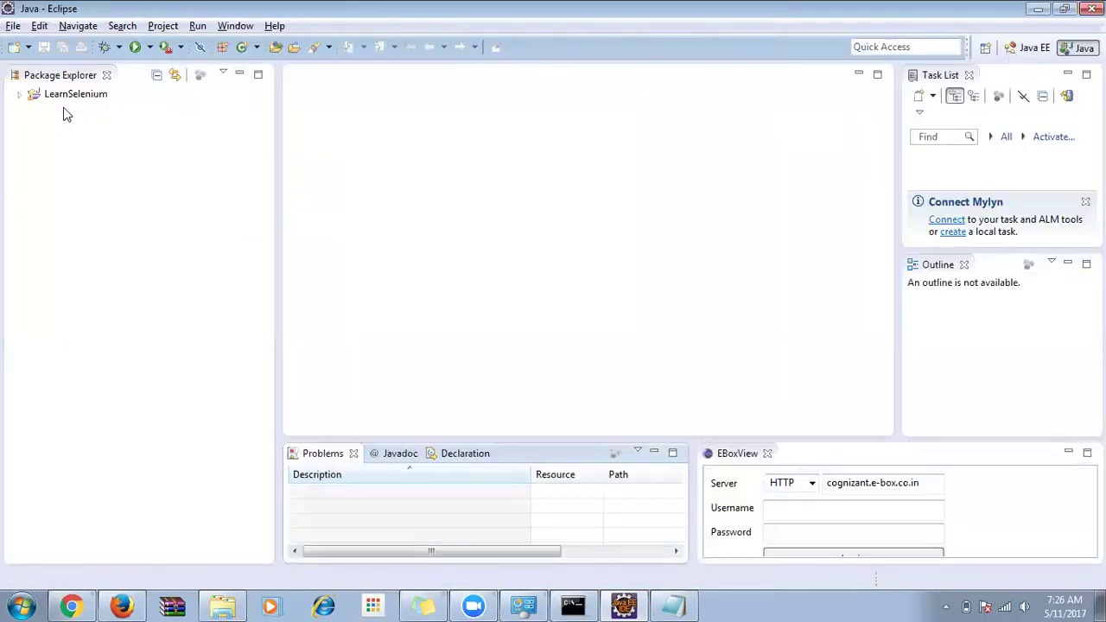
Close the Task List, Outline, EBoxView, Problems, Javadoc and Declaration views, and narrow Package Explorer.
{"action": "left_click", "coordinate": [62, 100]}
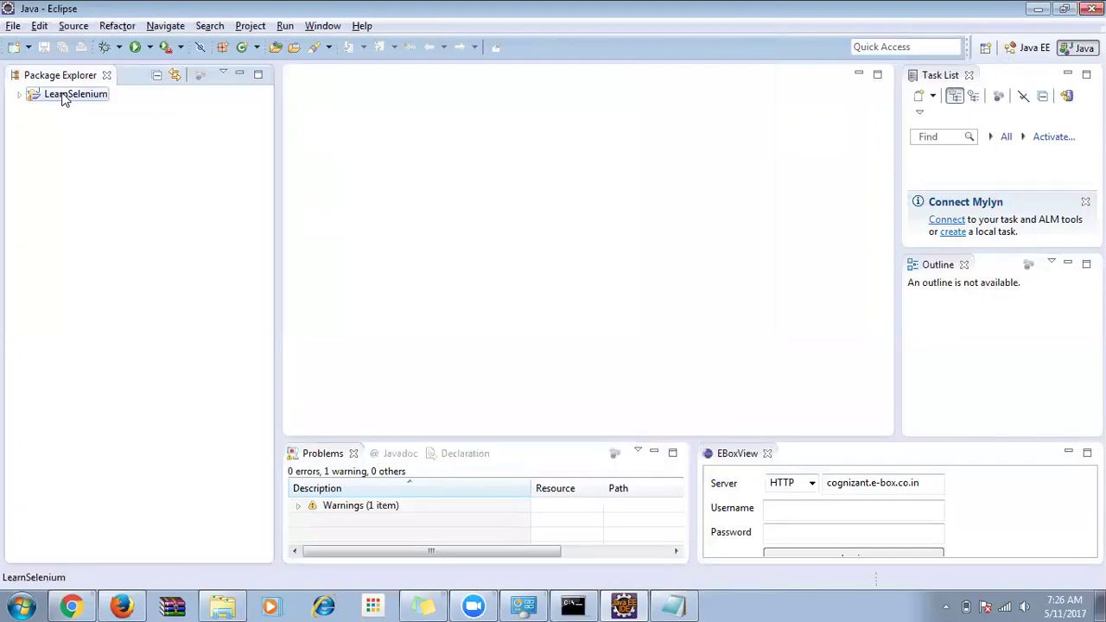
{"action": "left_click", "coordinate": [969, 76]}
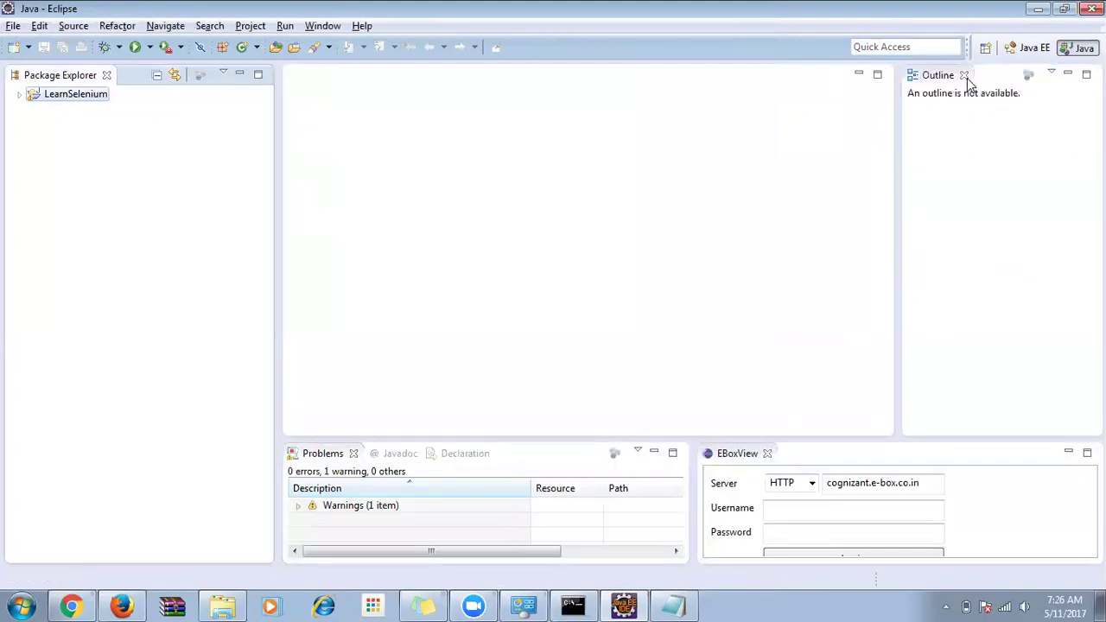
{"action": "left_click", "coordinate": [964, 75]}
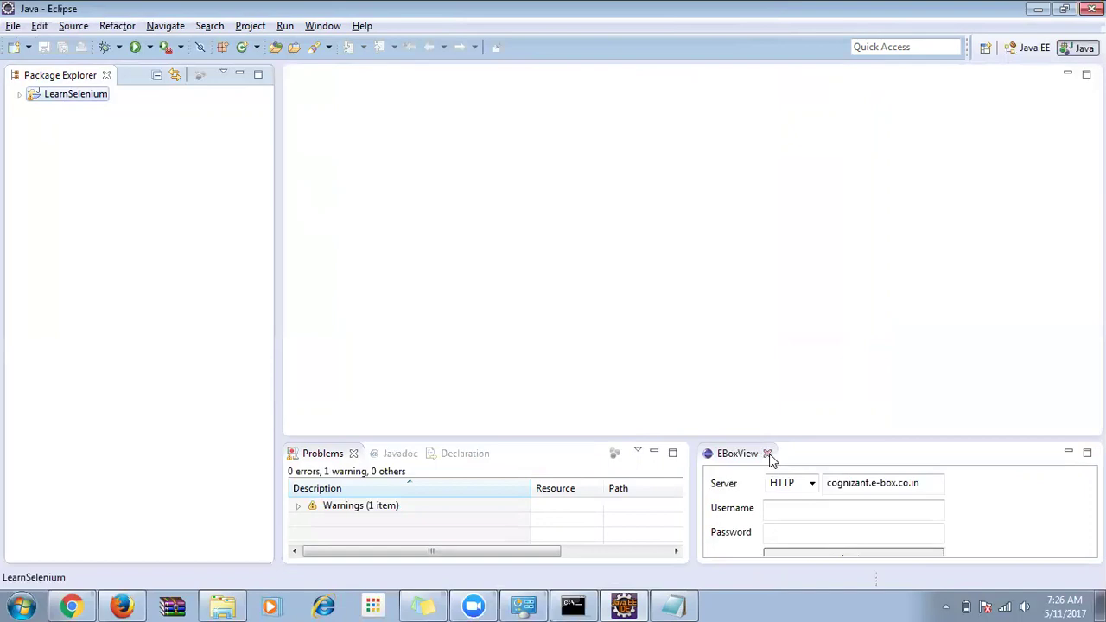
{"action": "left_click", "coordinate": [768, 454]}
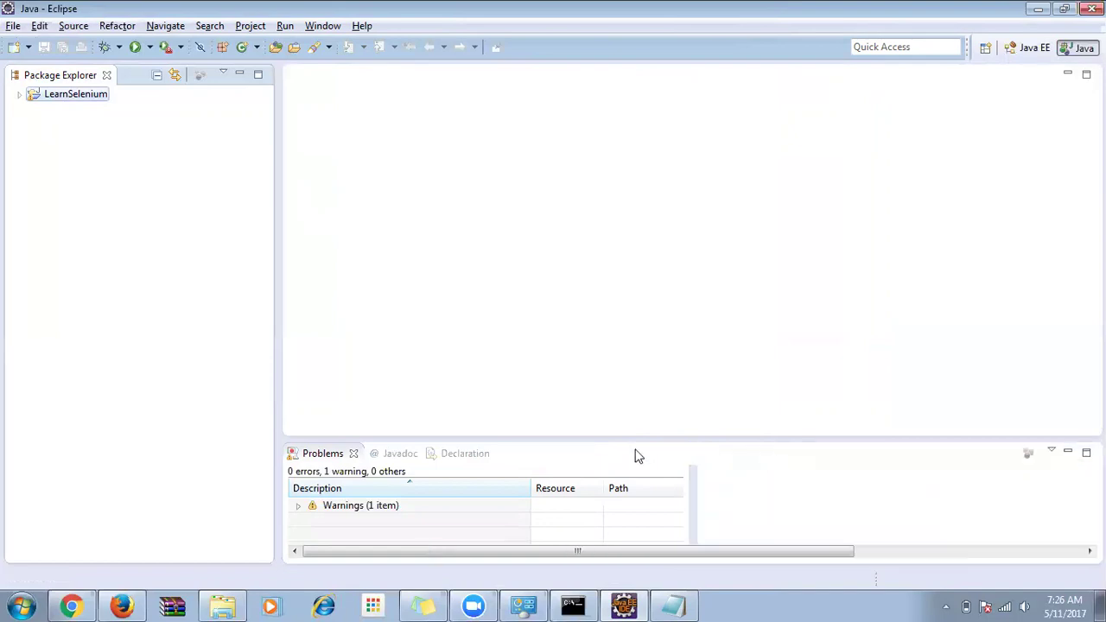
{"action": "left_click", "coordinate": [353, 455]}
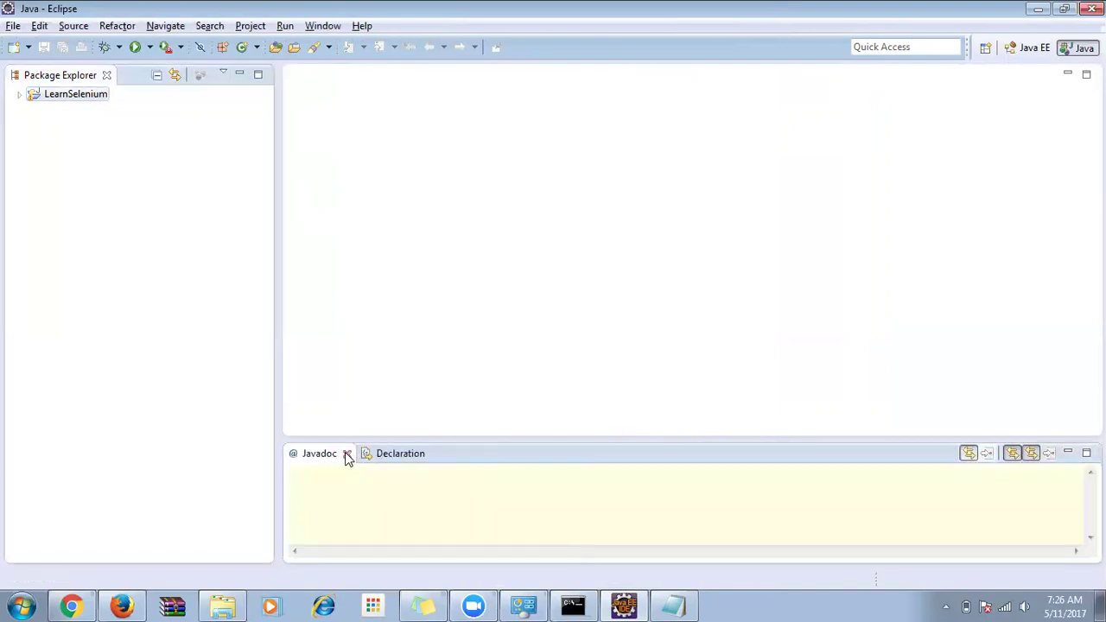
{"action": "left_click", "coordinate": [347, 455]}
{"action": "left_click", "coordinate": [361, 456]}
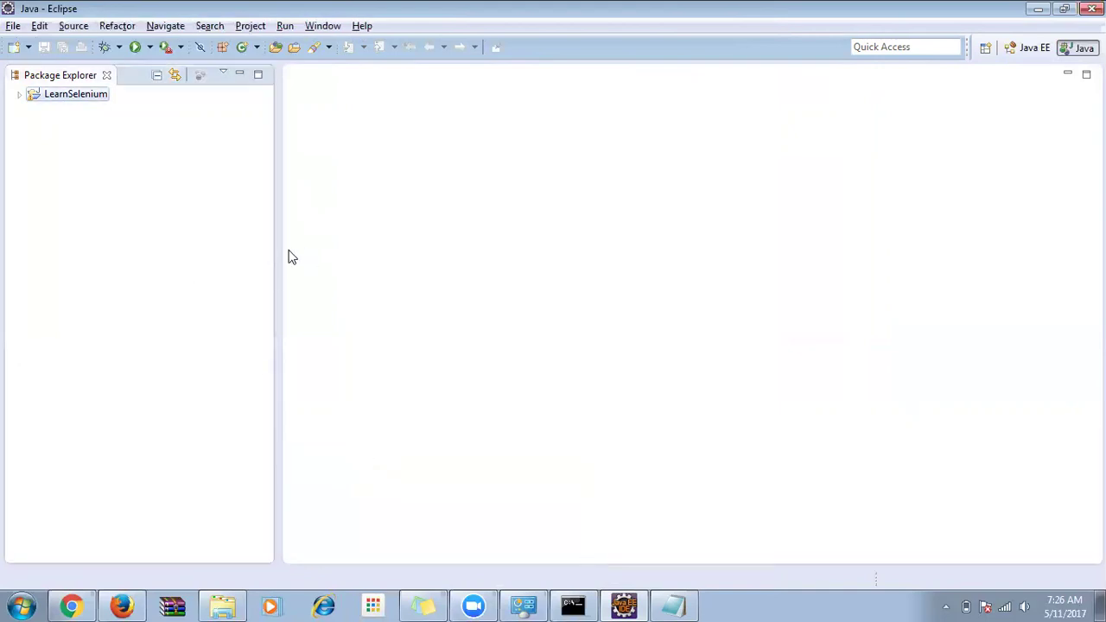
{"action": "left_click_drag", "start_coordinate": [276, 249], "coordinate": [221, 249]}
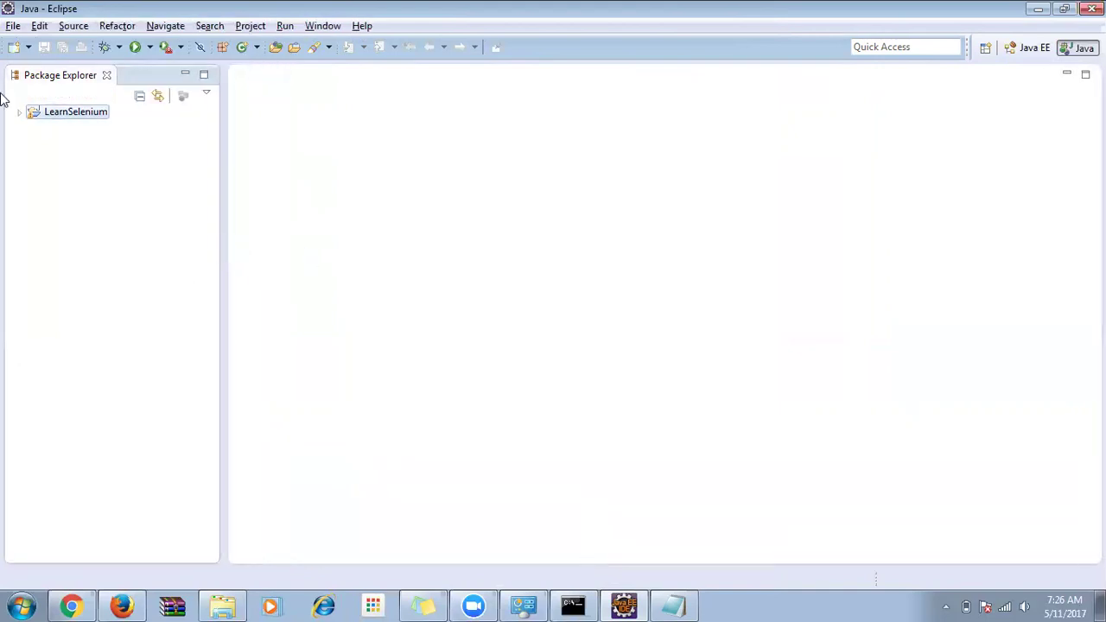
Expand LearnSelenium and its JRE System Library, selecting all 18 jars from resources.jar to zipfs.jar.
{"action": "left_click", "coordinate": [18, 113]}
{"action": "left_click", "coordinate": [54, 128]}
{"action": "left_click", "coordinate": [69, 145]}
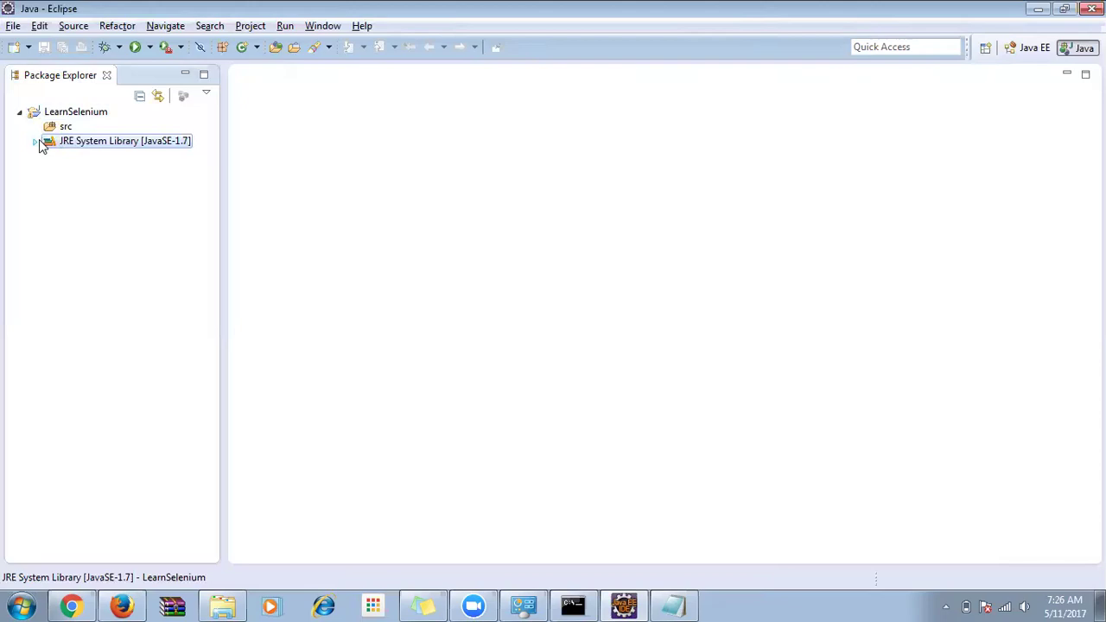
{"action": "left_click", "coordinate": [34, 143]}
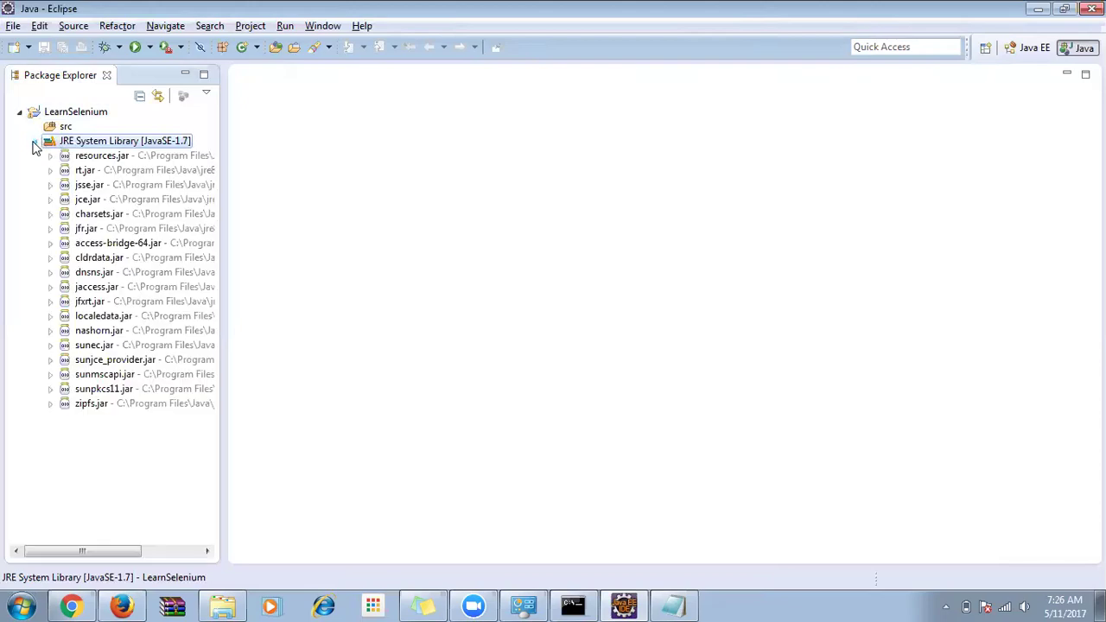
{"action": "left_click", "coordinate": [101, 159]}
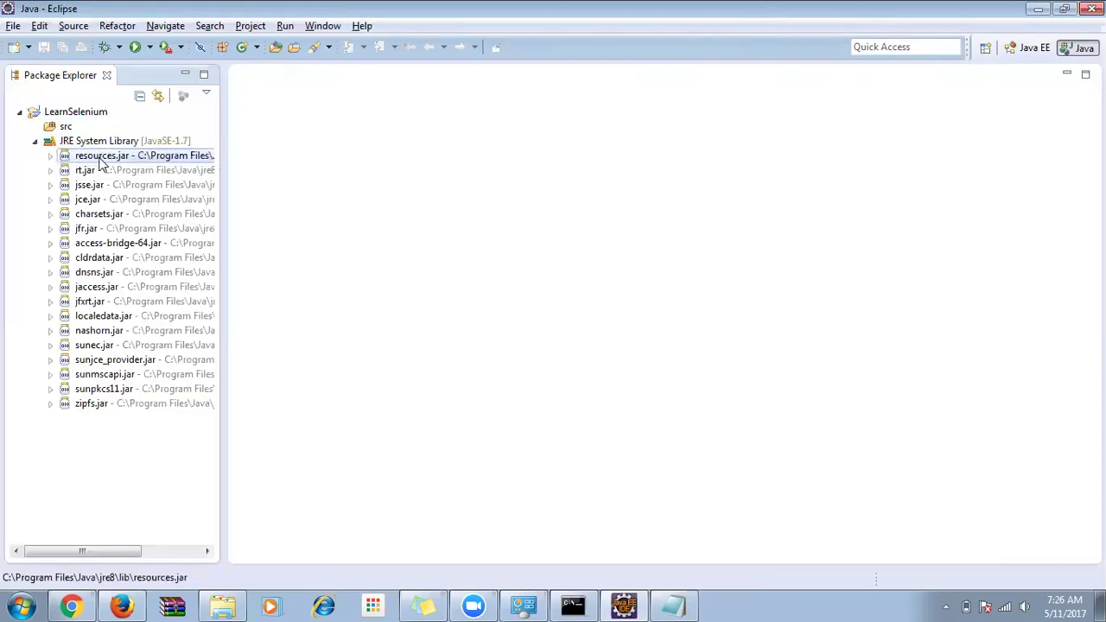
{"action": "left_click", "coordinate": [103, 403], "text": "shift"}
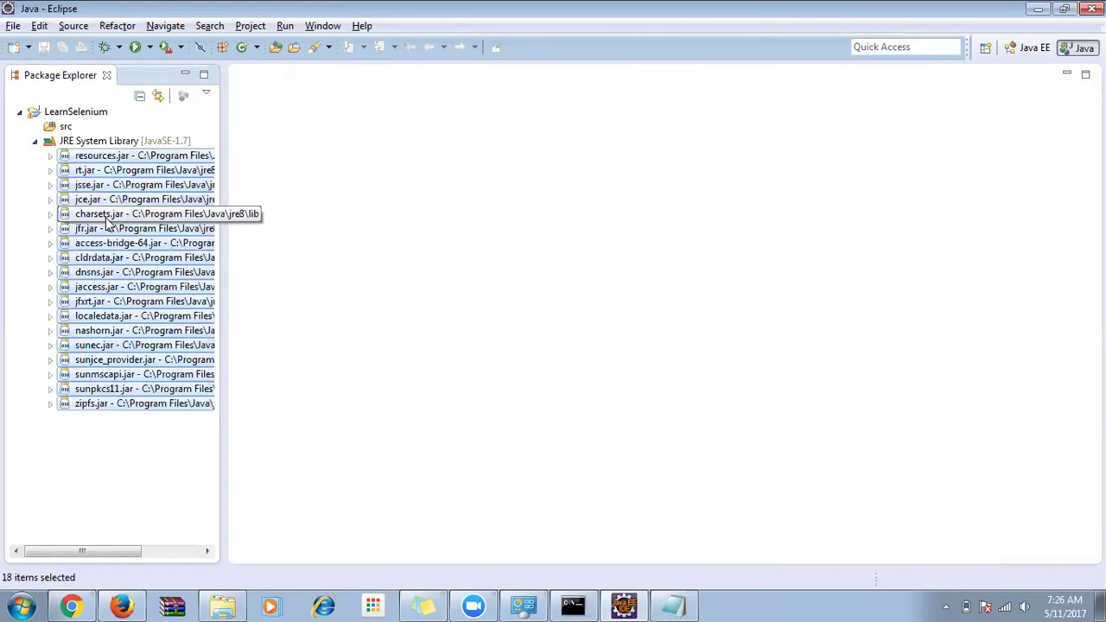
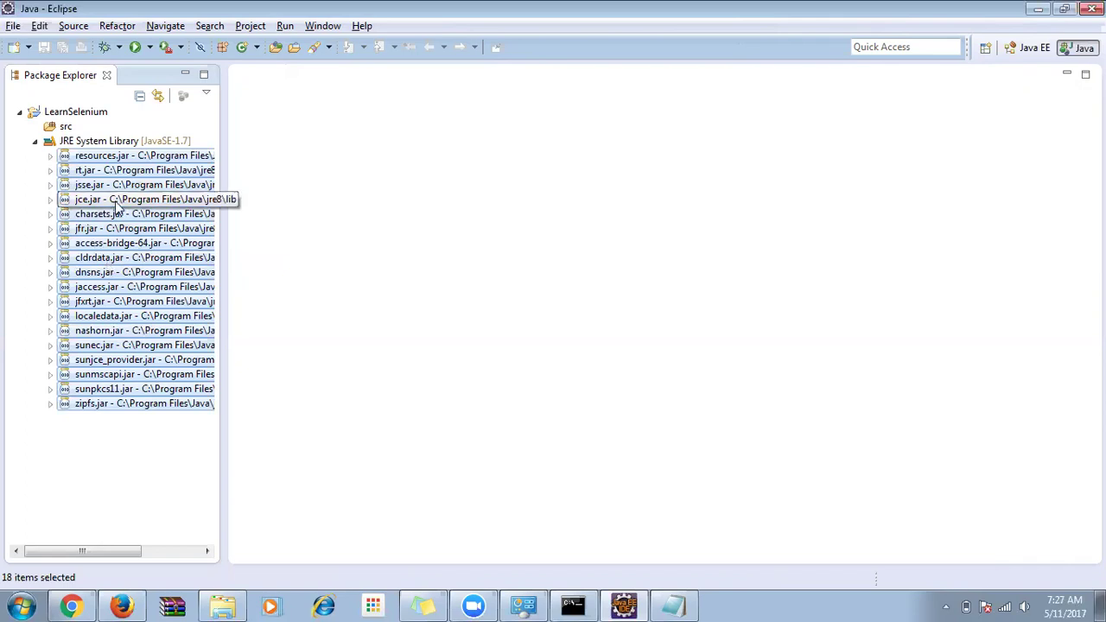
Collapse the JRE System Library jar list and switch to the Chrome browser.
{"action": "left_click", "coordinate": [36, 142]}
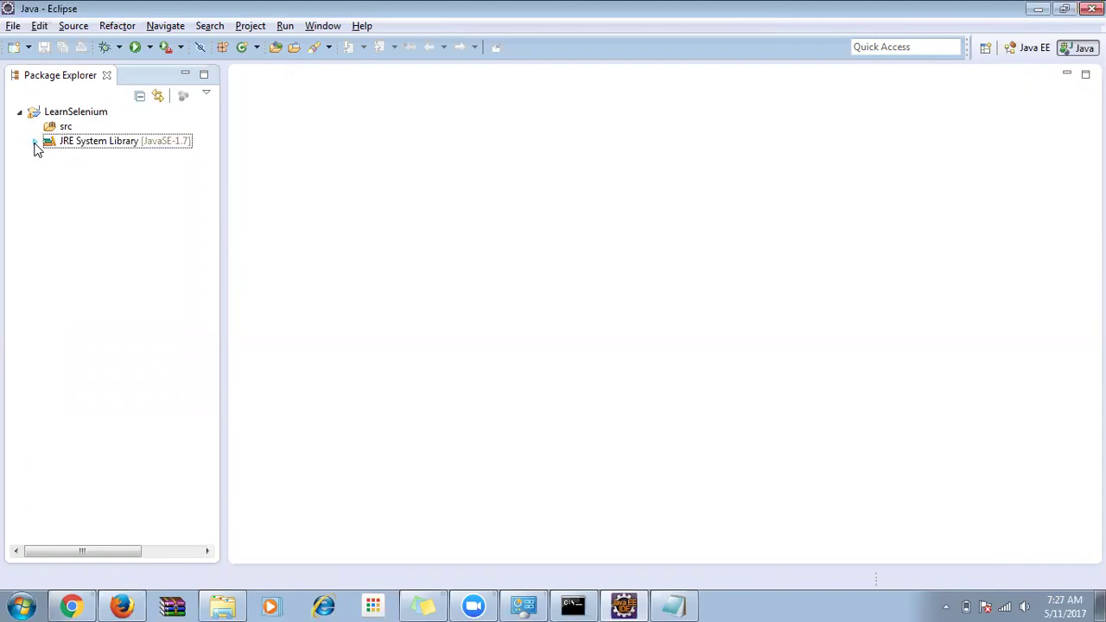
{"action": "left_click", "coordinate": [71, 604]}
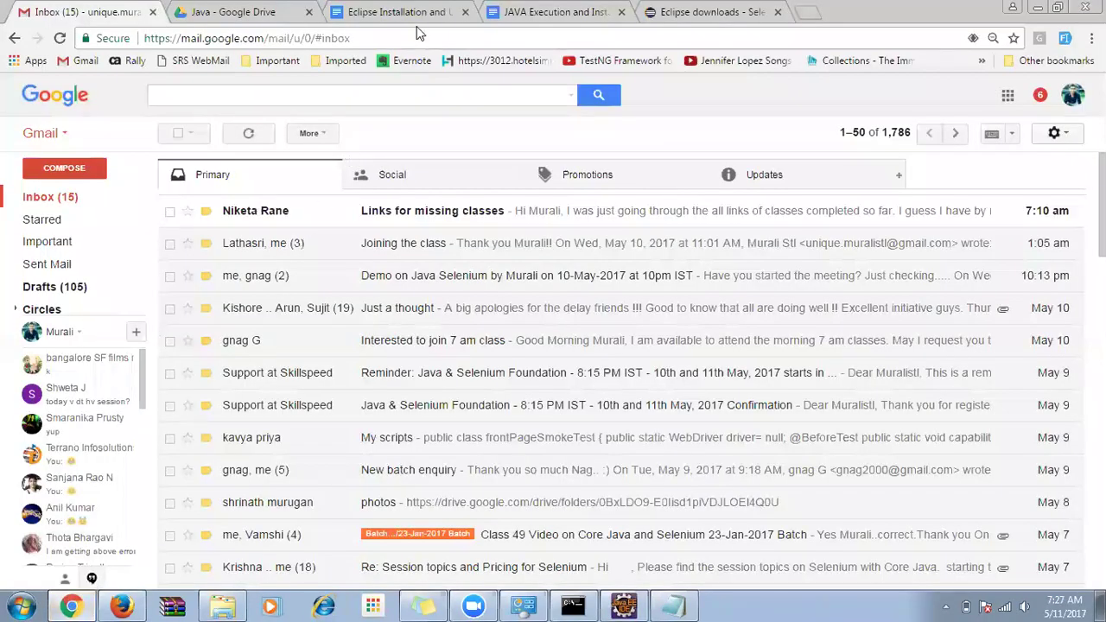
Load seleniumhq.org in the browser's address bar.
{"action": "left_click", "coordinate": [700, 12]}
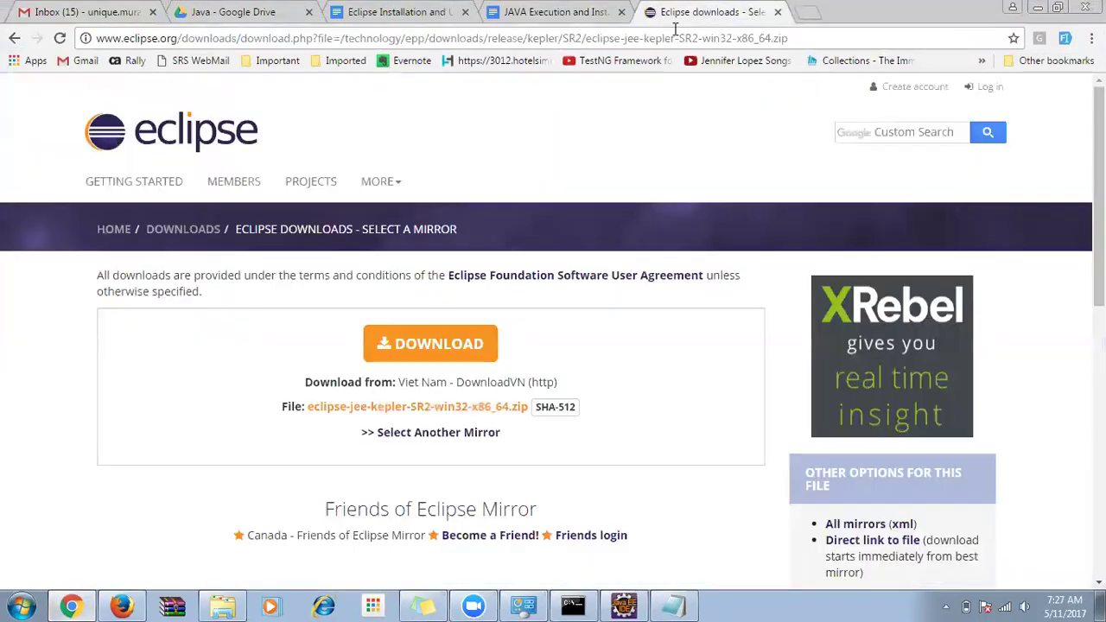
{"action": "left_click", "coordinate": [677, 35]}
{"action": "type", "text": "seleniumhq.org"}
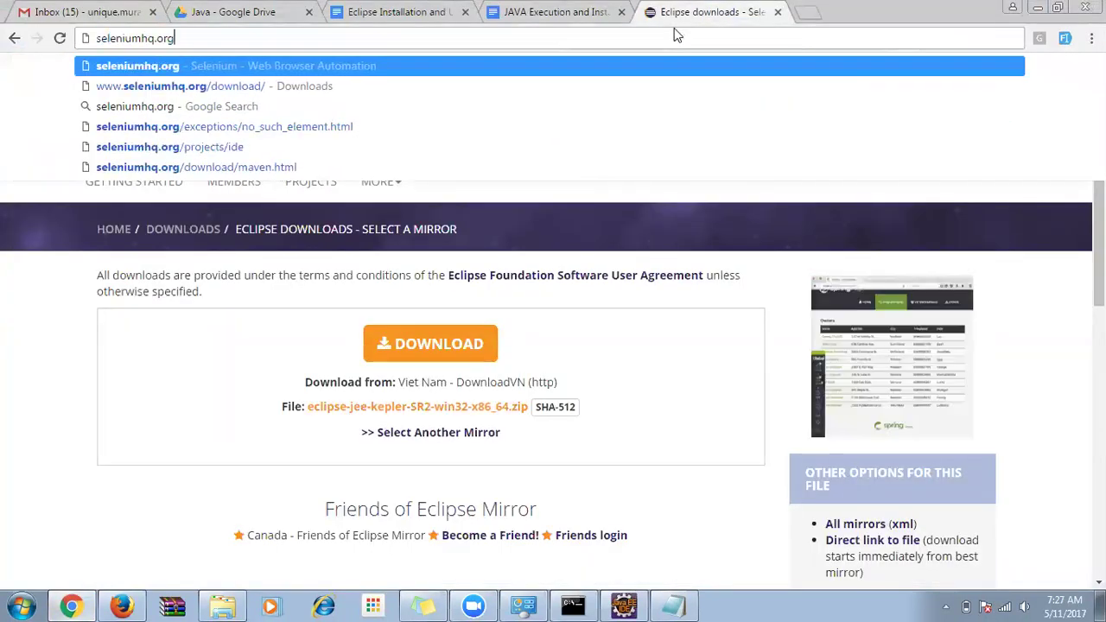
{"action": "key", "text": "Return"}
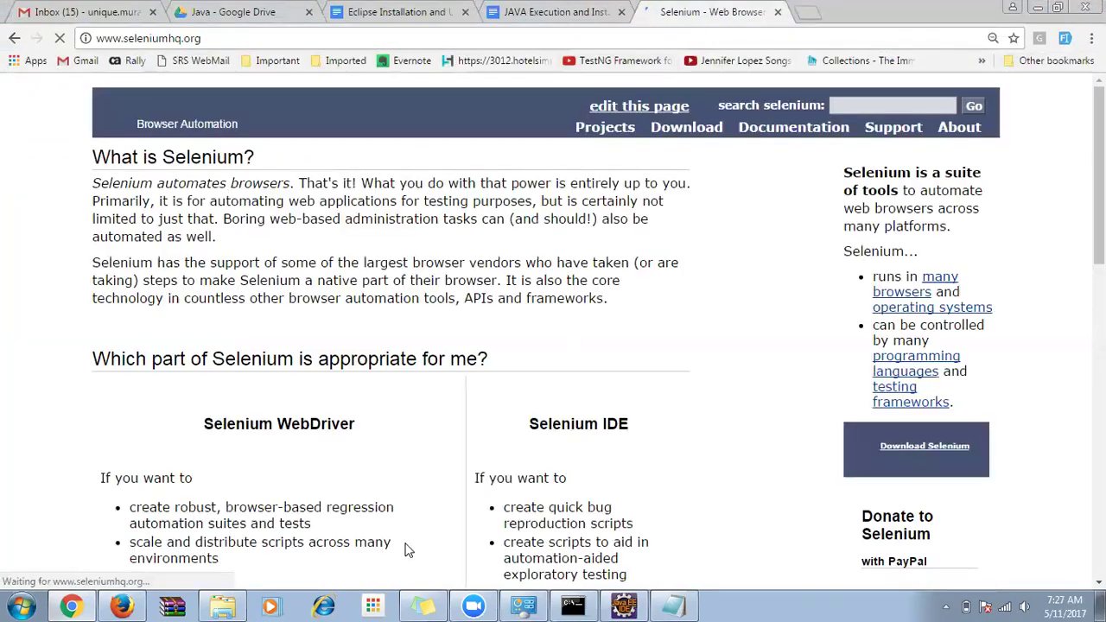
On the Downloads page, highlight the language bindings table and the Java client version 3.4.0.
{"action": "left_click", "coordinate": [680, 146]}
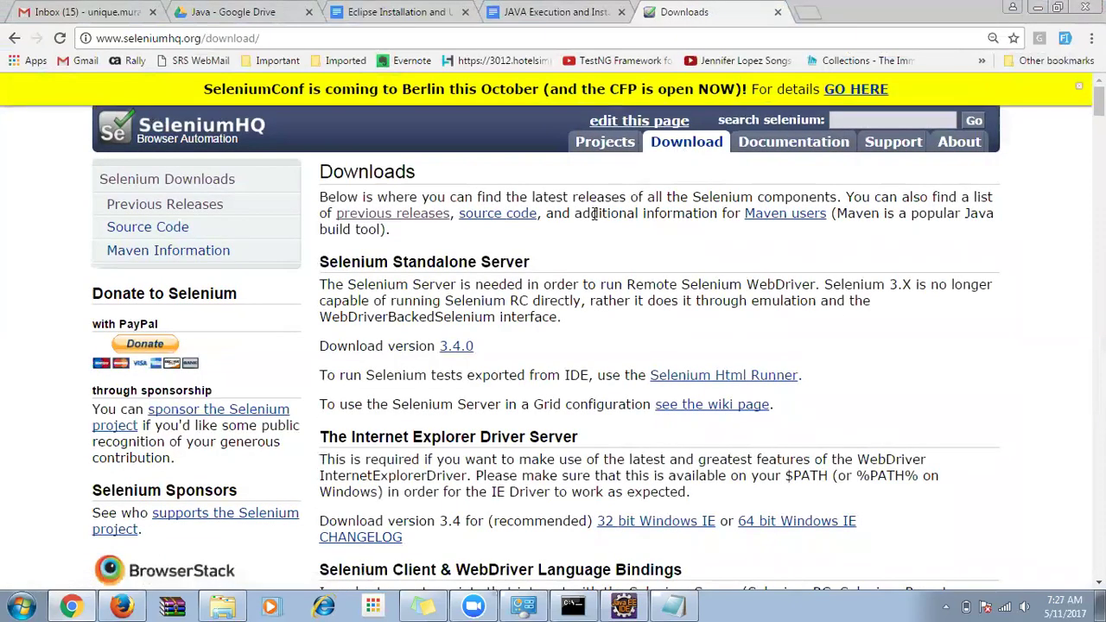
{"action": "scroll", "coordinate": [590, 237], "scroll_direction": "down", "scroll_amount": 4}
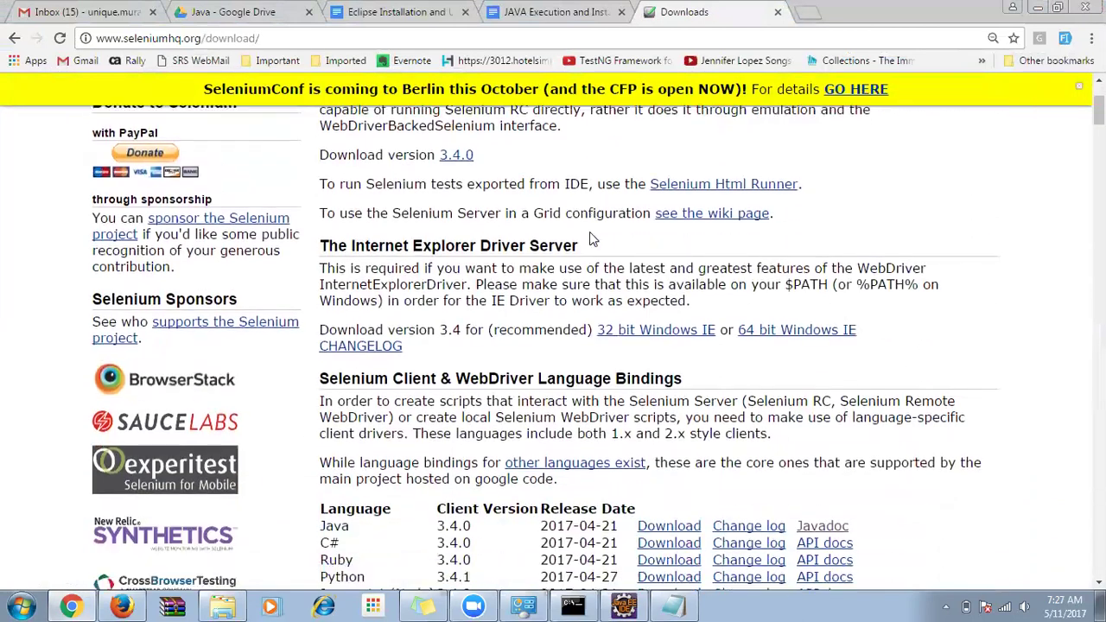
{"action": "left_click_drag", "start_coordinate": [322, 245], "coordinate": [691, 246]}
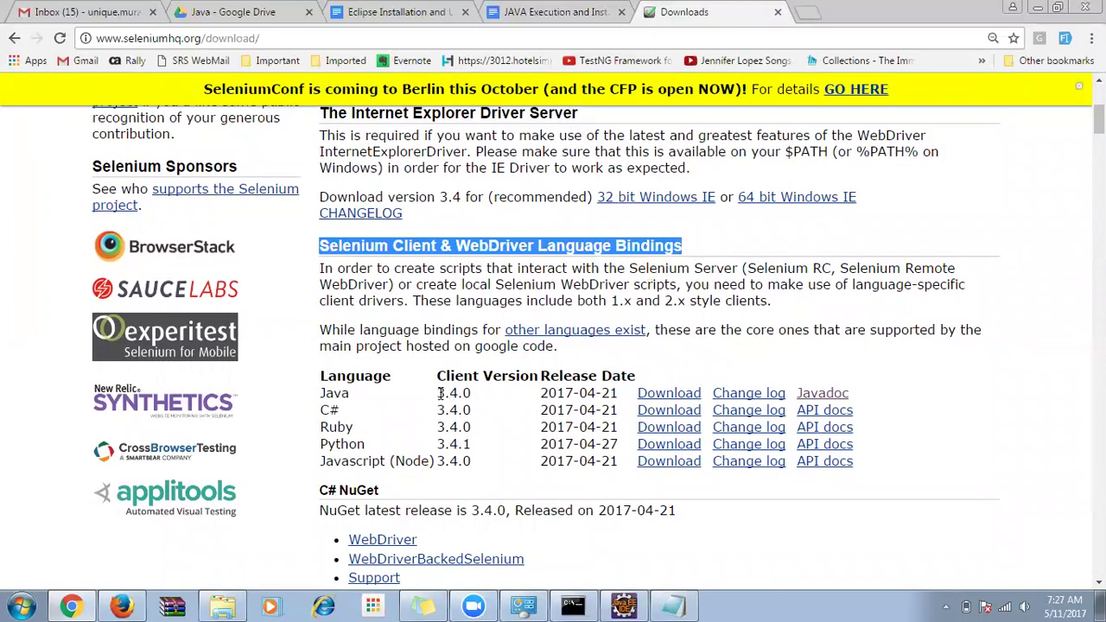
{"action": "left_click_drag", "start_coordinate": [438, 393], "coordinate": [471, 393]}
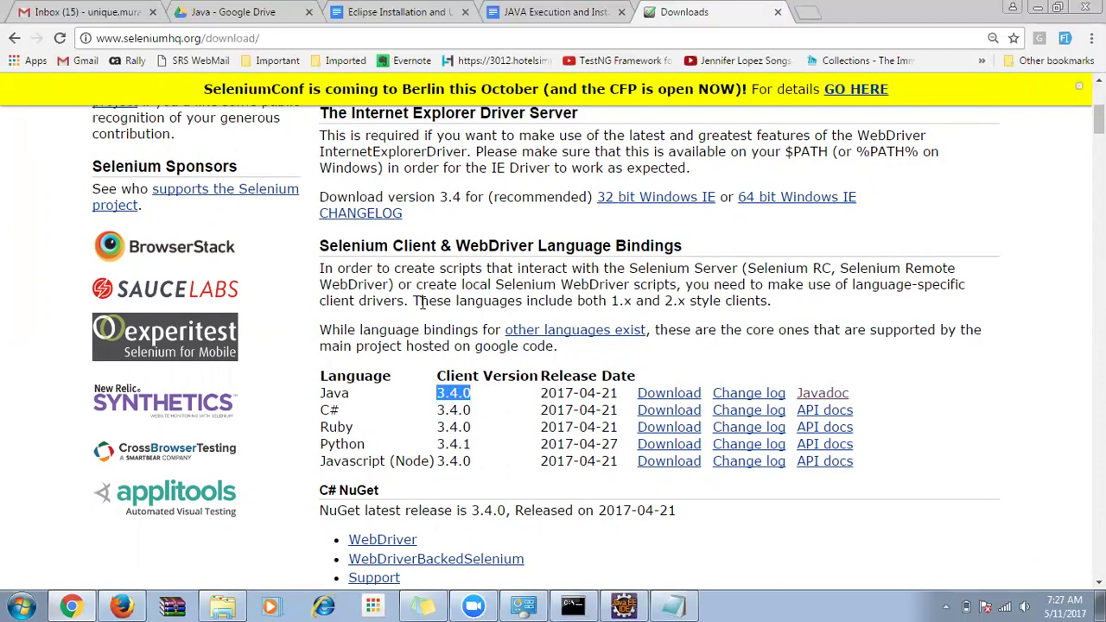
{"action": "scroll", "coordinate": [422, 300], "scroll_direction": "up", "scroll_amount": 4}
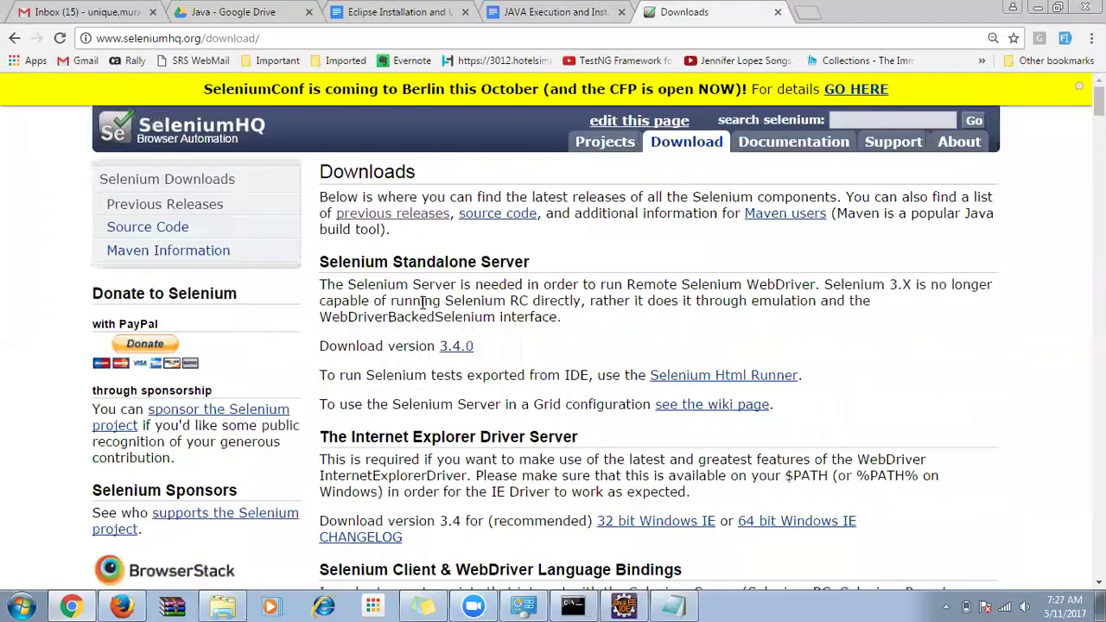
Go to Previous Releases, open the 2.53 folder, and highlight selenium-java-2.53.1.zip.
{"action": "left_click", "coordinate": [216, 207]}
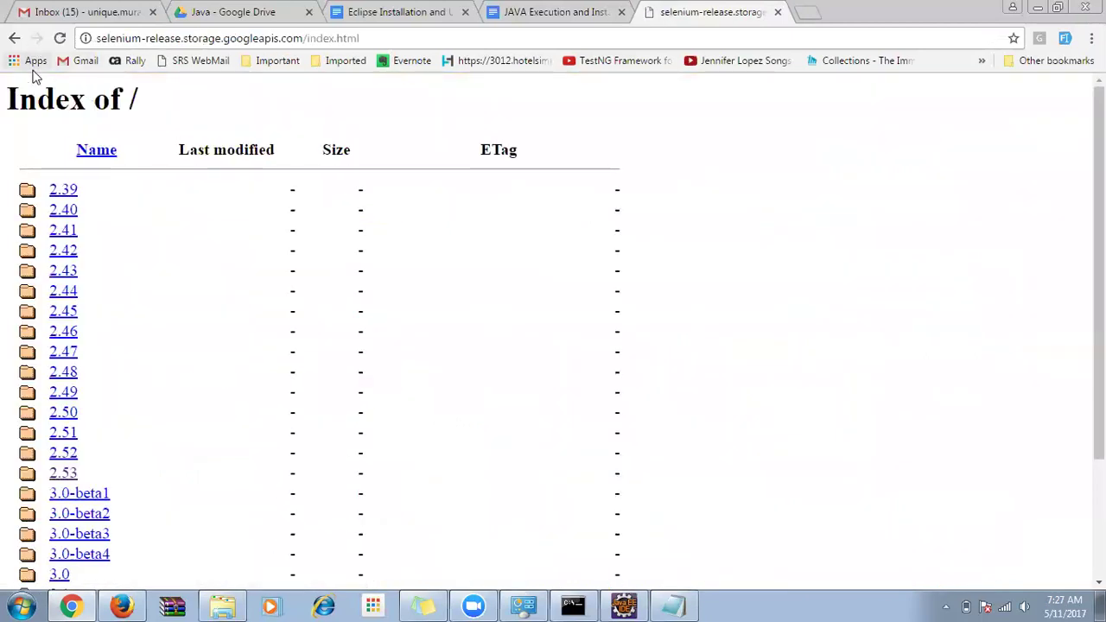
{"action": "left_click", "coordinate": [14, 38]}
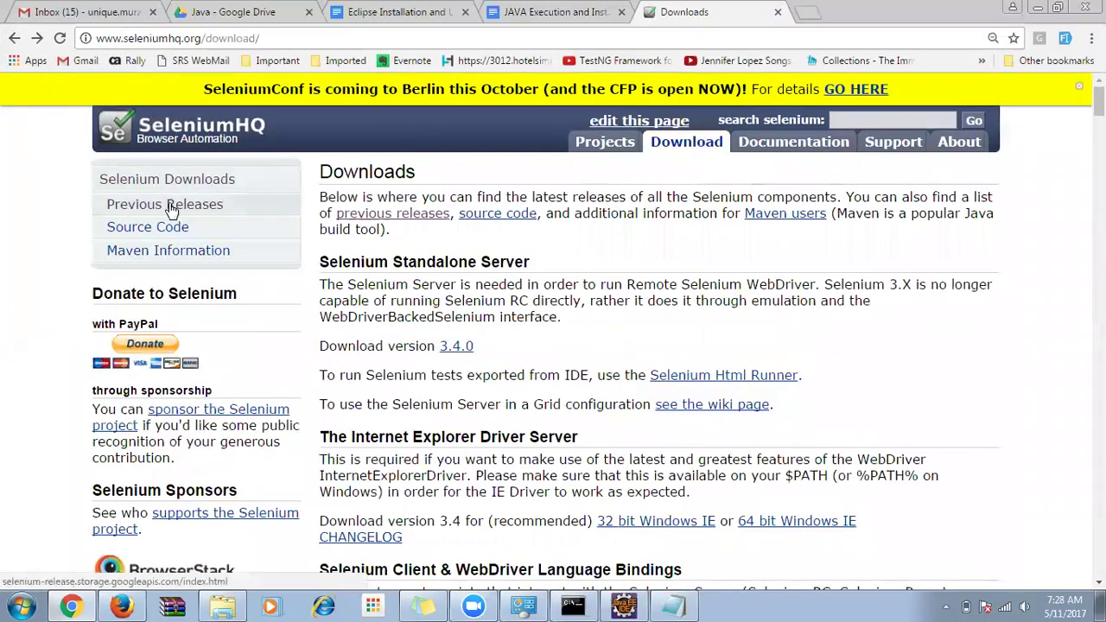
{"action": "left_click", "coordinate": [170, 206]}
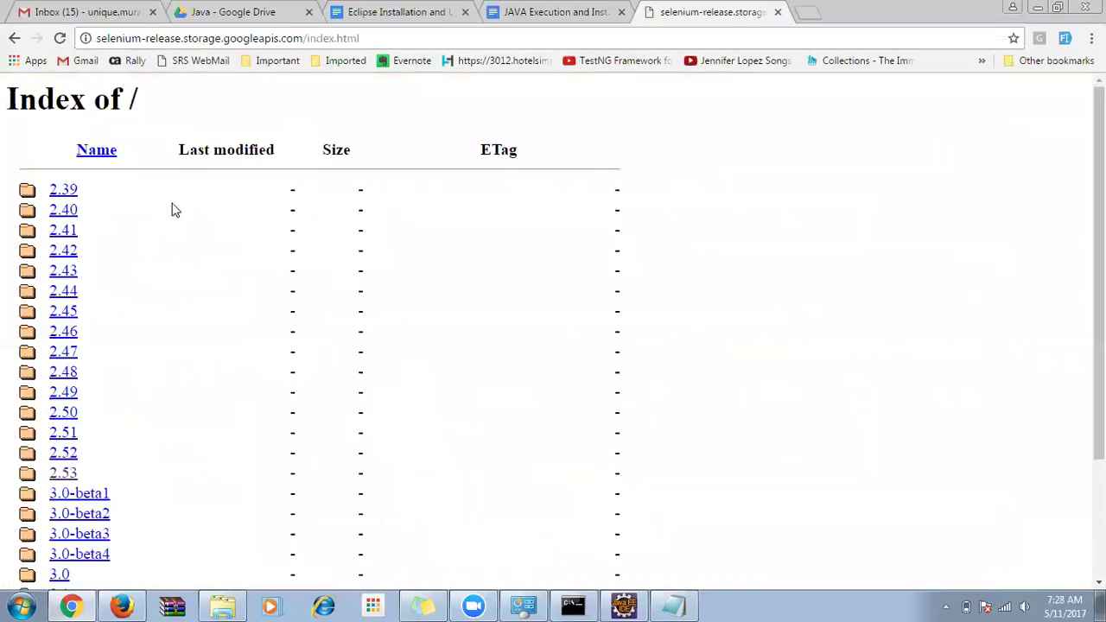
{"action": "left_click", "coordinate": [62, 475]}
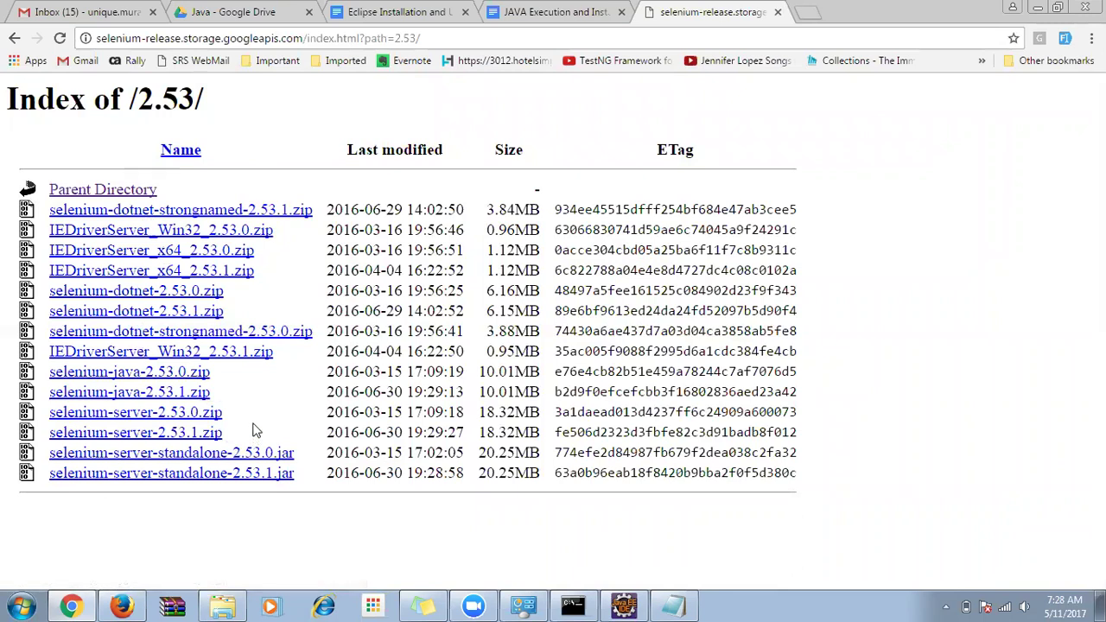
{"action": "left_click_drag", "start_coordinate": [212, 393], "coordinate": [50, 396]}
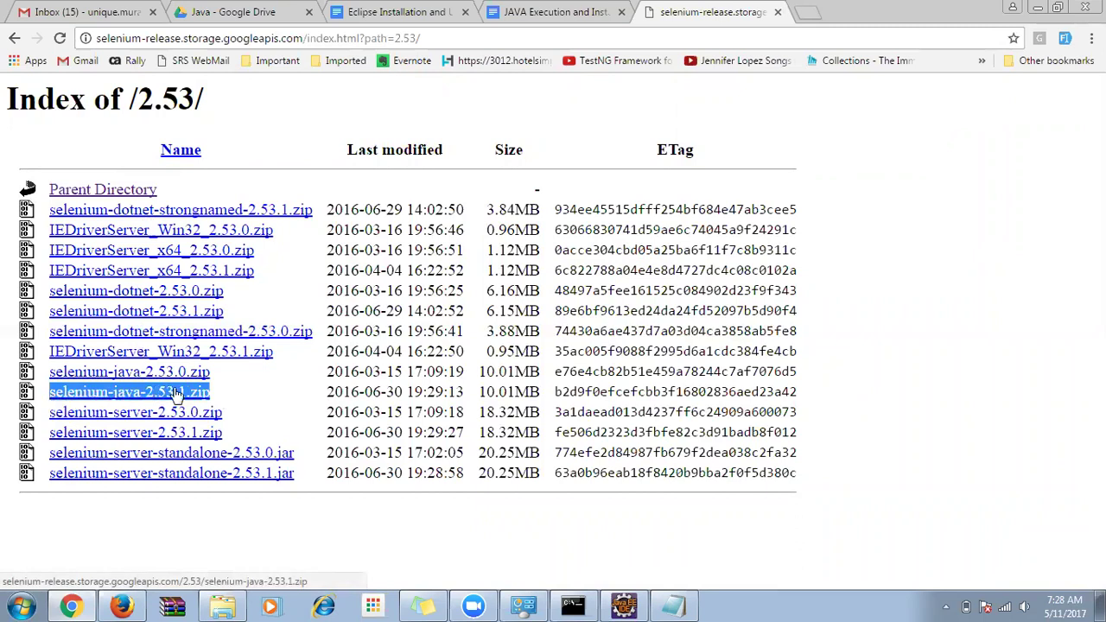
In Explorer, navigate to D:\laptop\GDrive\Selenium\SelJarFiles\WebDriverJar.
{"action": "left_click", "coordinate": [222, 606]}
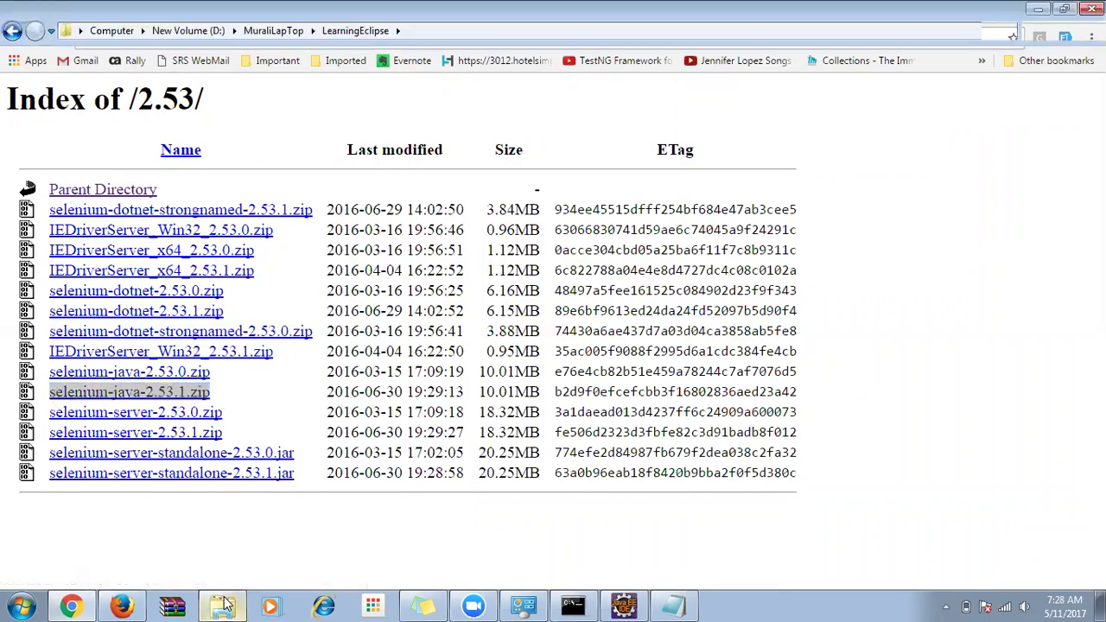
{"action": "left_click", "coordinate": [203, 31]}
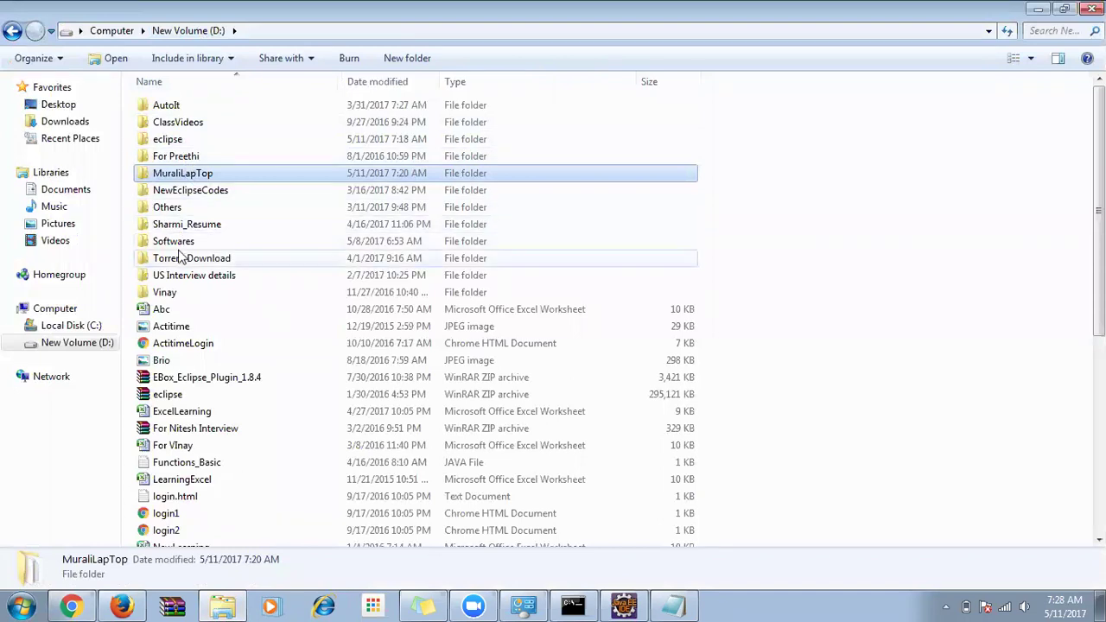
{"action": "double_click", "coordinate": [190, 175]}
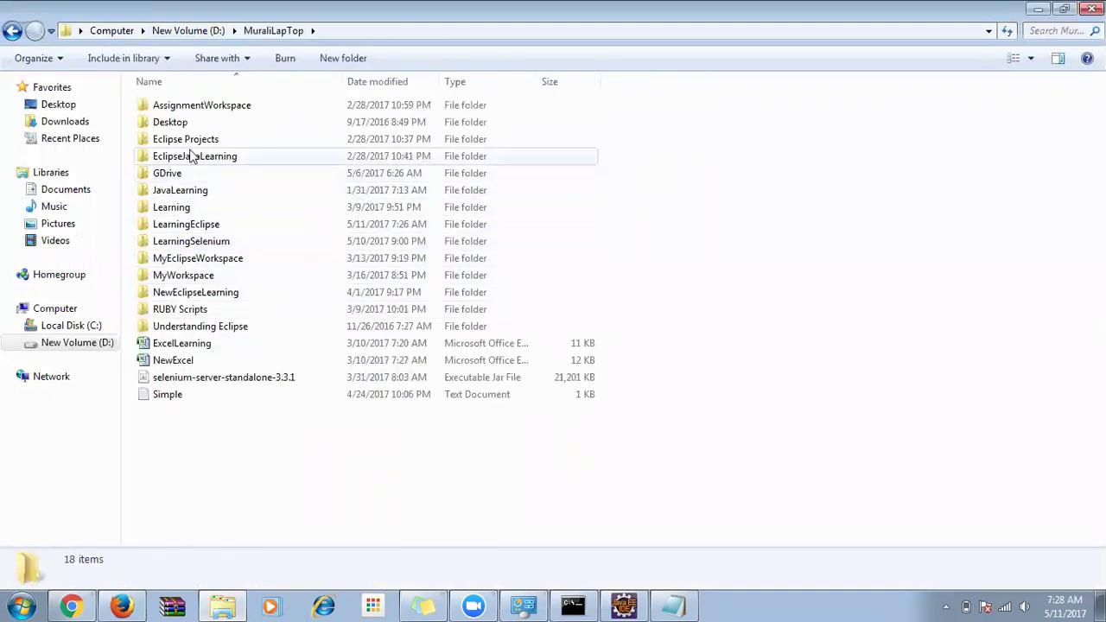
{"action": "double_click", "coordinate": [179, 173]}
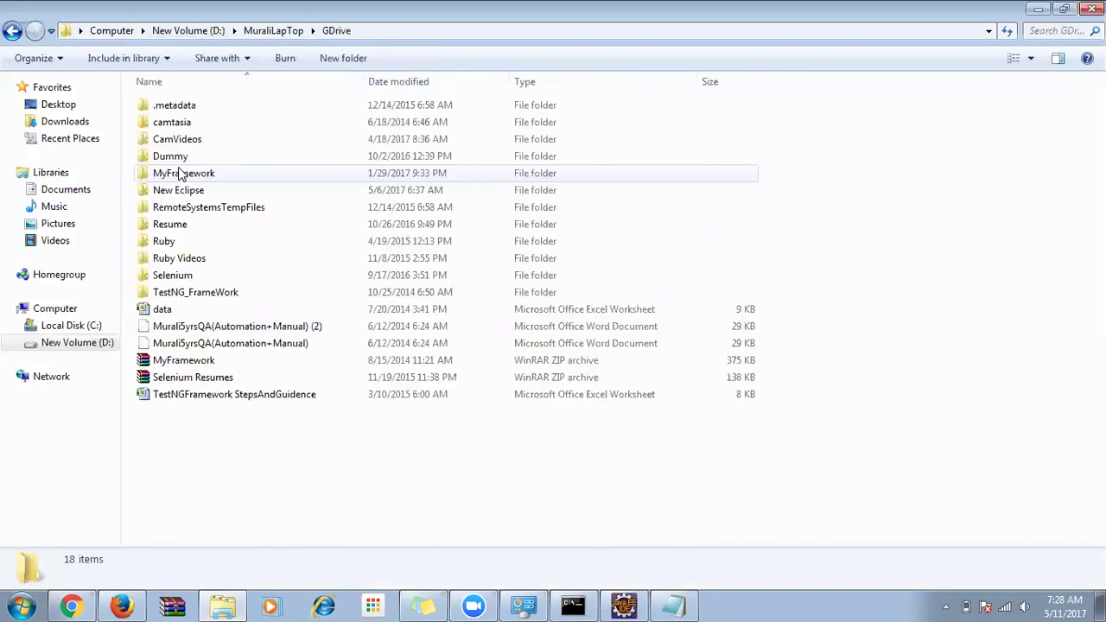
{"action": "double_click", "coordinate": [177, 273]}
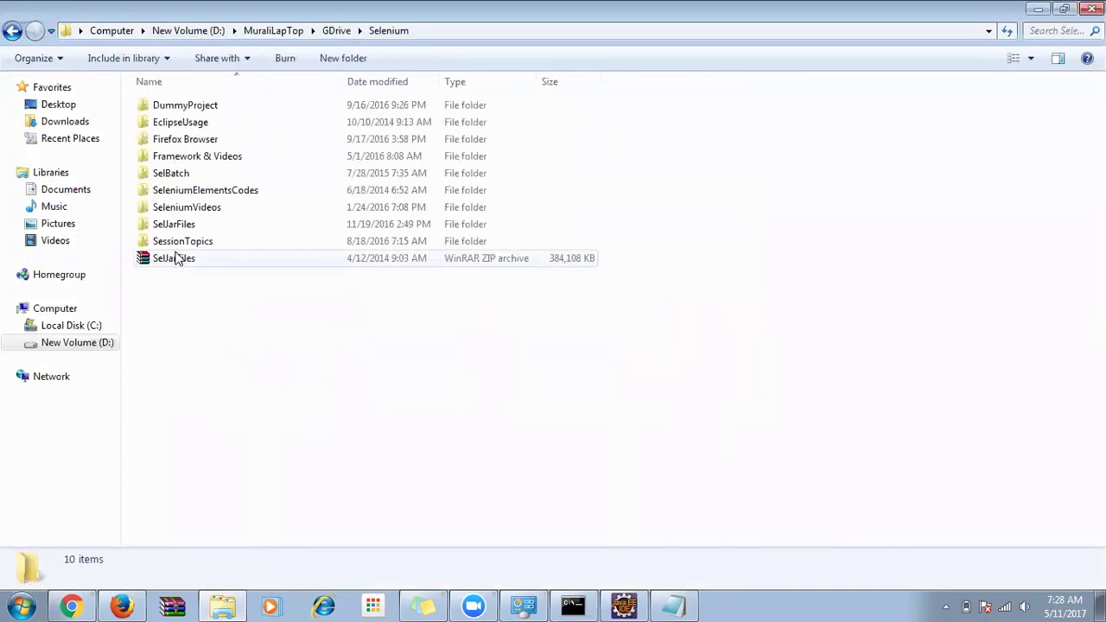
{"action": "double_click", "coordinate": [176, 225]}
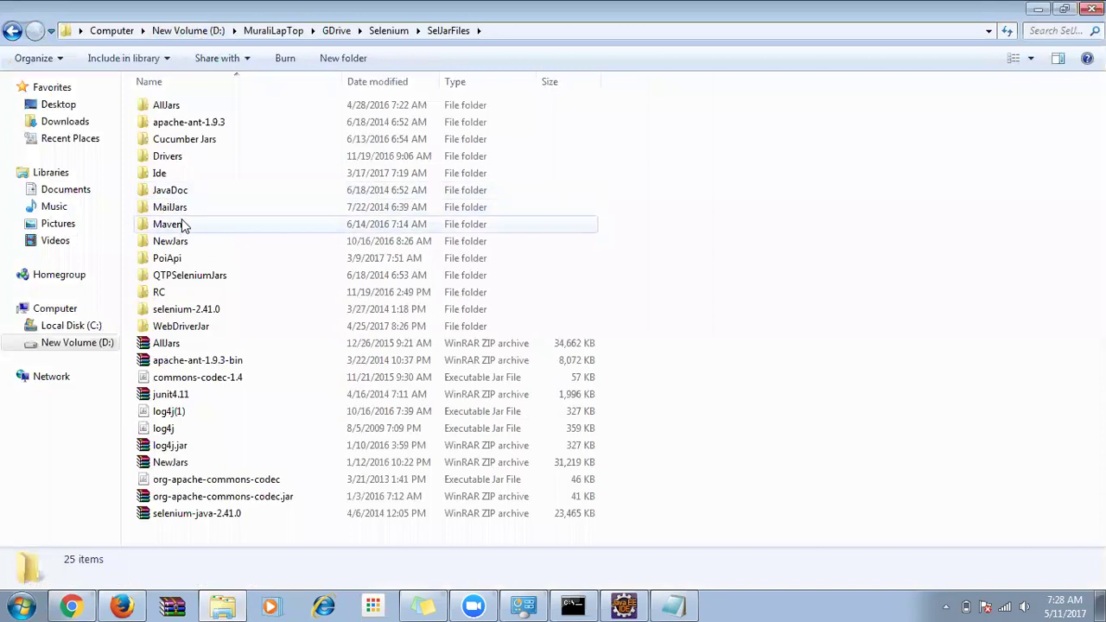
{"action": "double_click", "coordinate": [169, 326]}
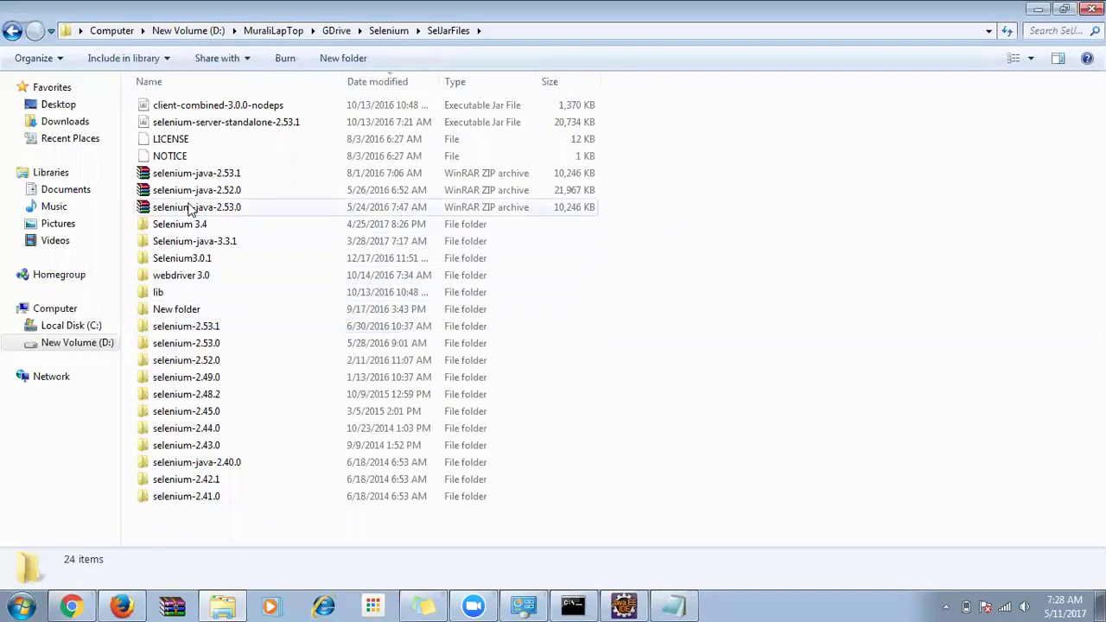
Check the selenium-java-2.53.1 archive, then open the already extracted selenium-2.53.1 folder.
{"action": "left_click", "coordinate": [207, 173]}
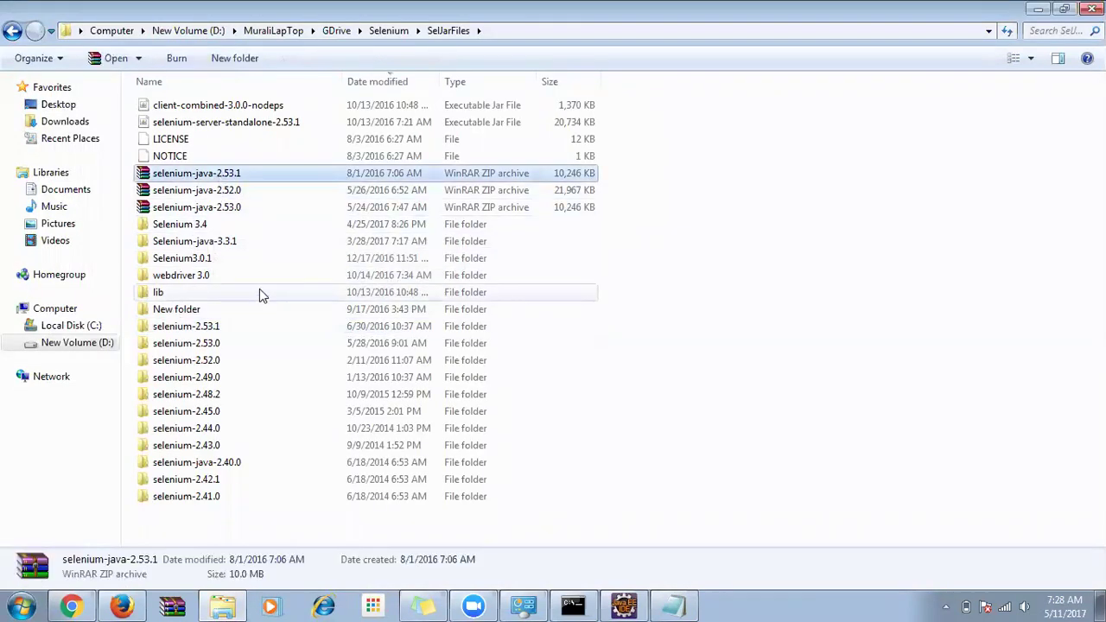
{"action": "double_click", "coordinate": [193, 174]}
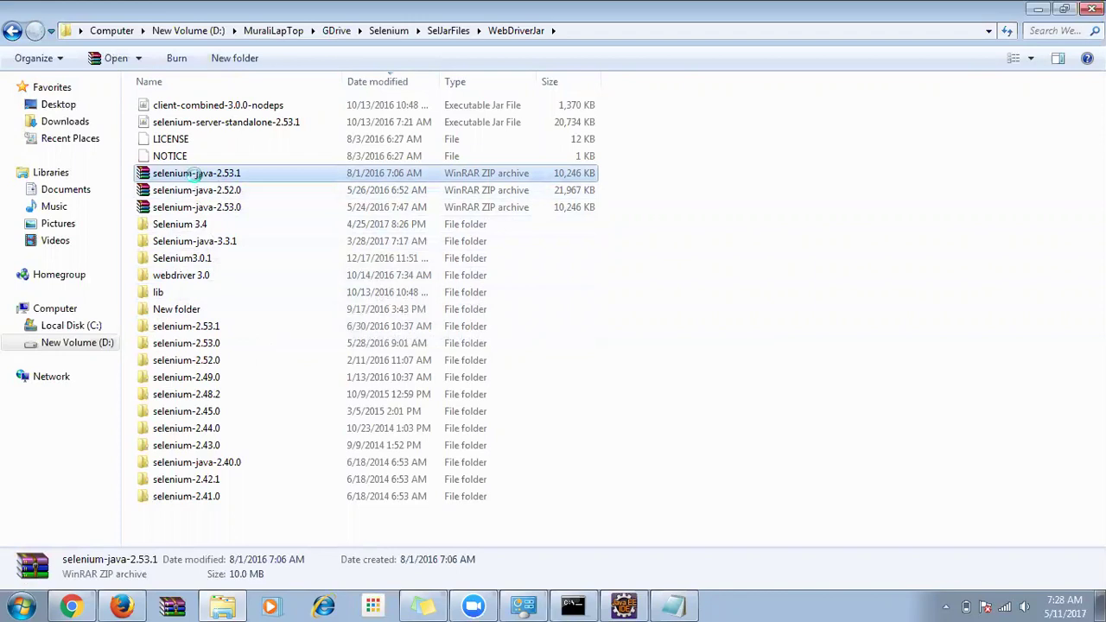
{"action": "right_click", "coordinate": [197, 174]}
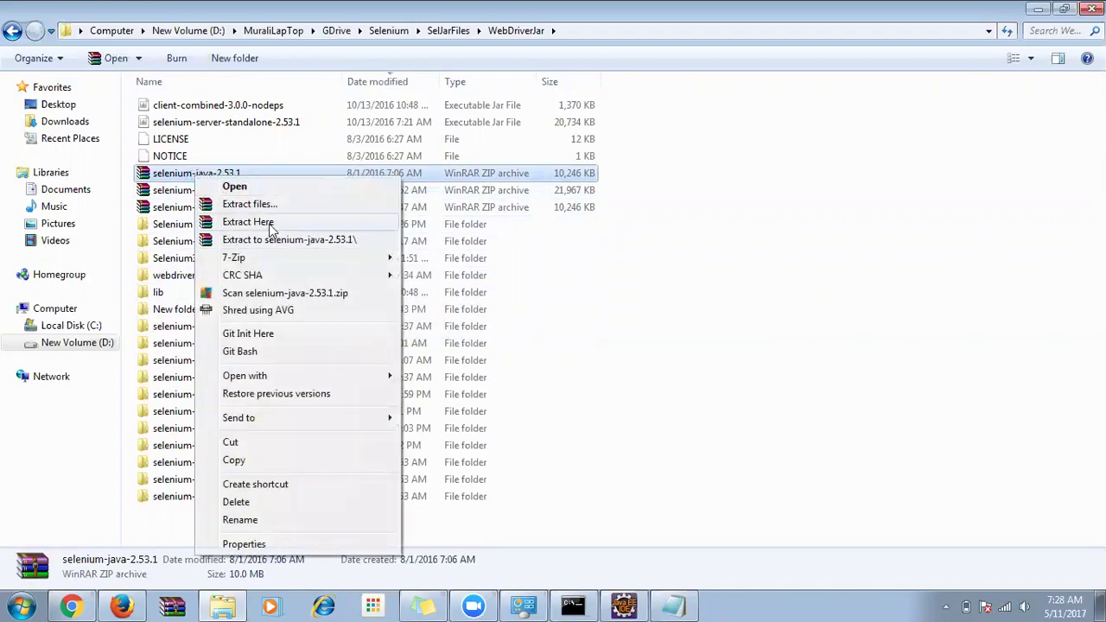
{"action": "left_click", "coordinate": [177, 178]}
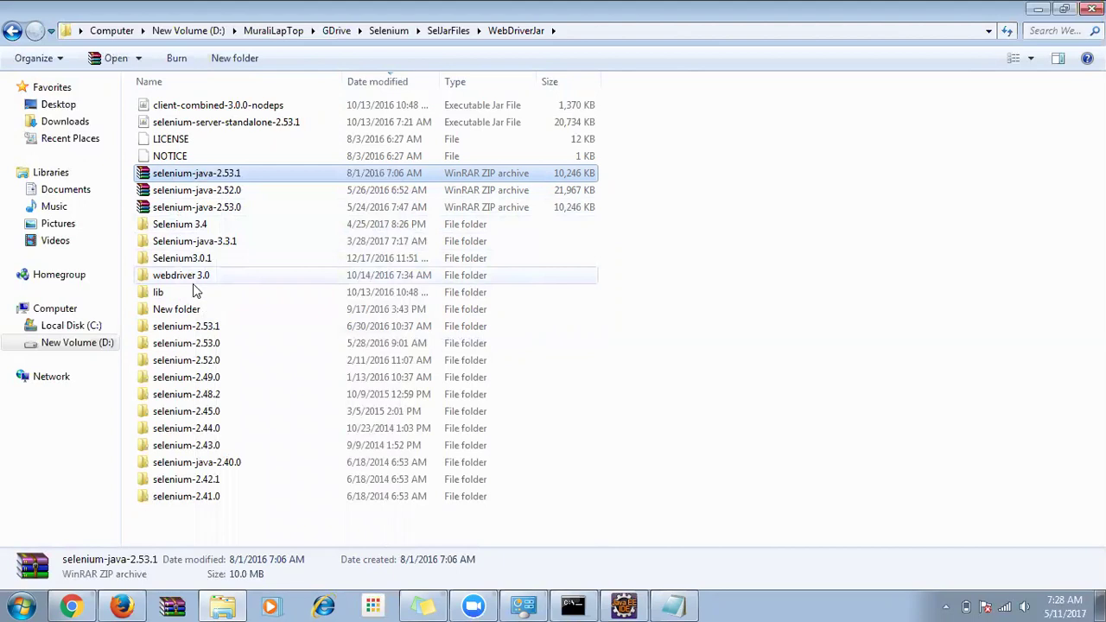
{"action": "left_click", "coordinate": [205, 328]}
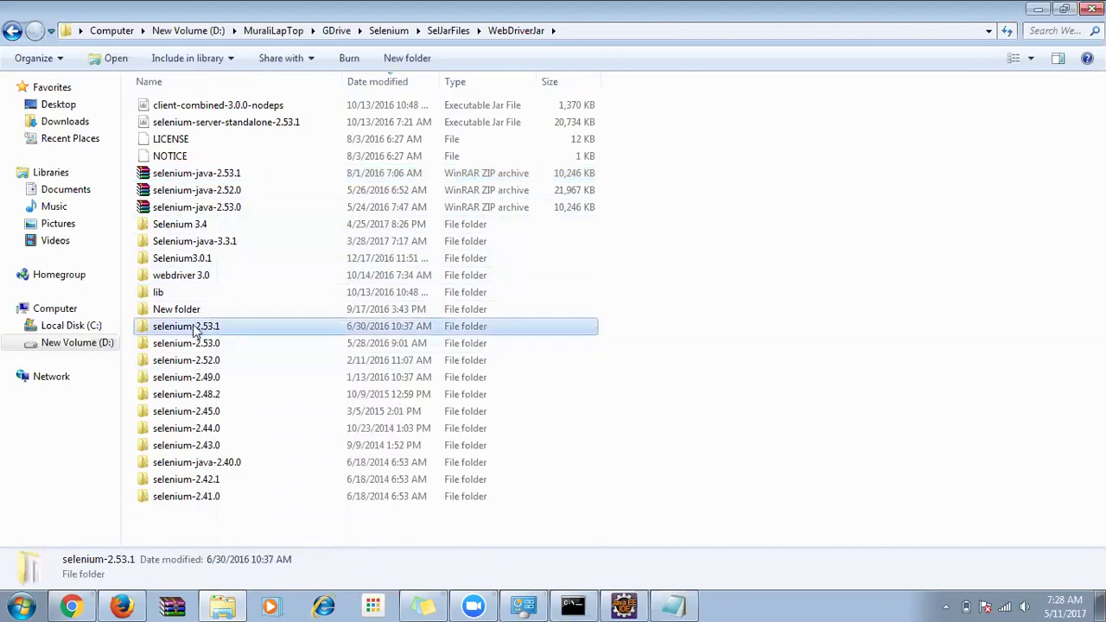
{"action": "double_click", "coordinate": [194, 327]}
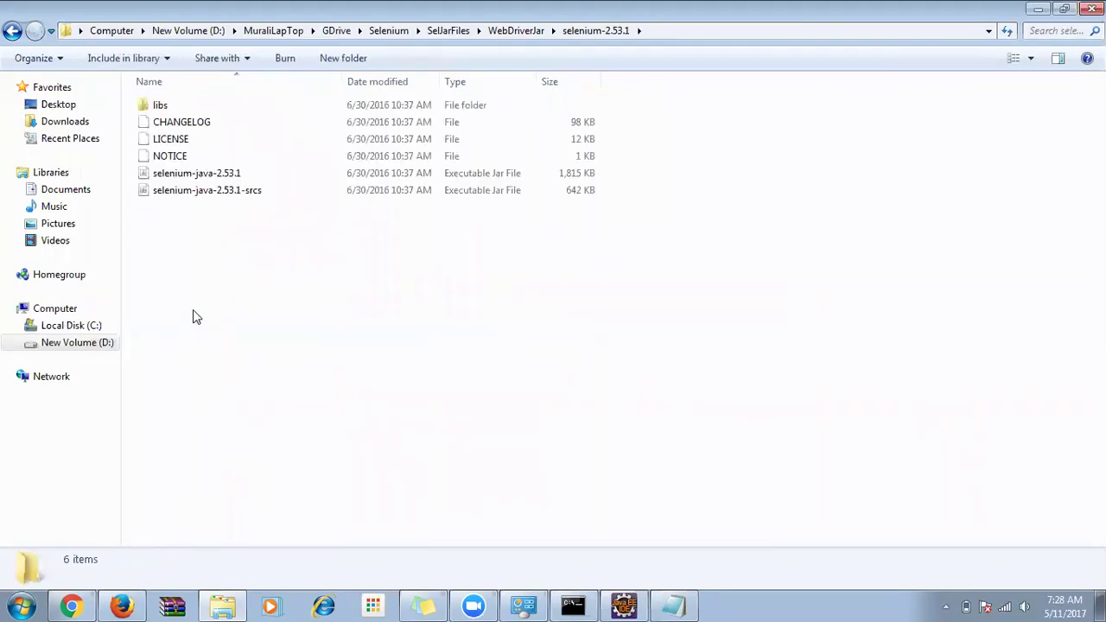
Highlight the two selenium-java jars and the 21 libs jars, then return to selenium-2.53.1.
{"action": "left_click", "coordinate": [218, 177]}
{"action": "left_click", "coordinate": [209, 190], "text": "shift"}
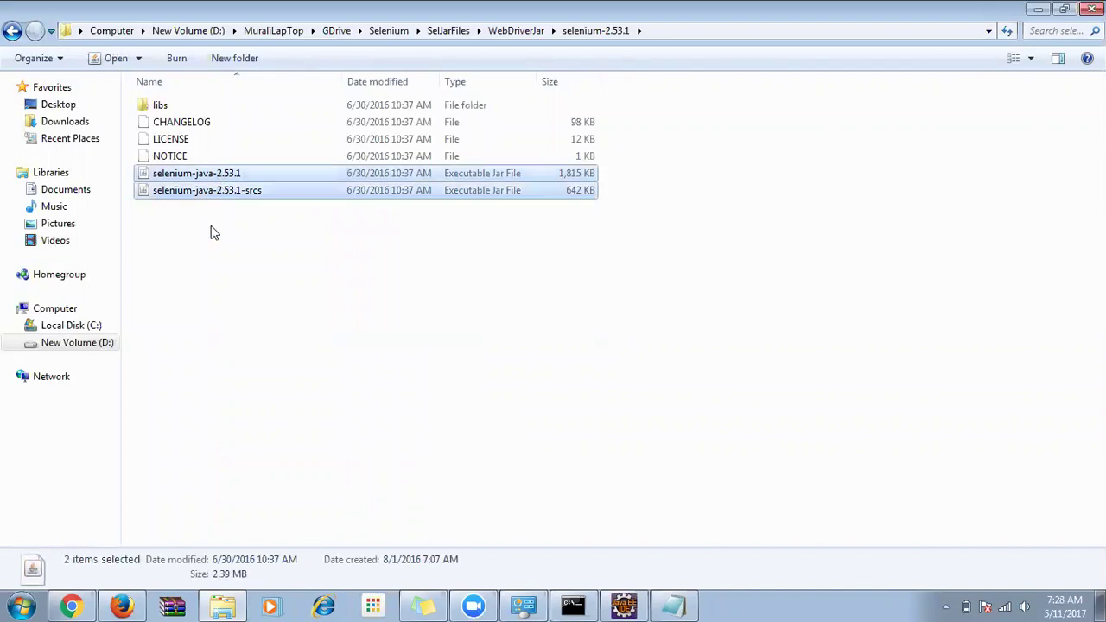
{"action": "double_click", "coordinate": [167, 105]}
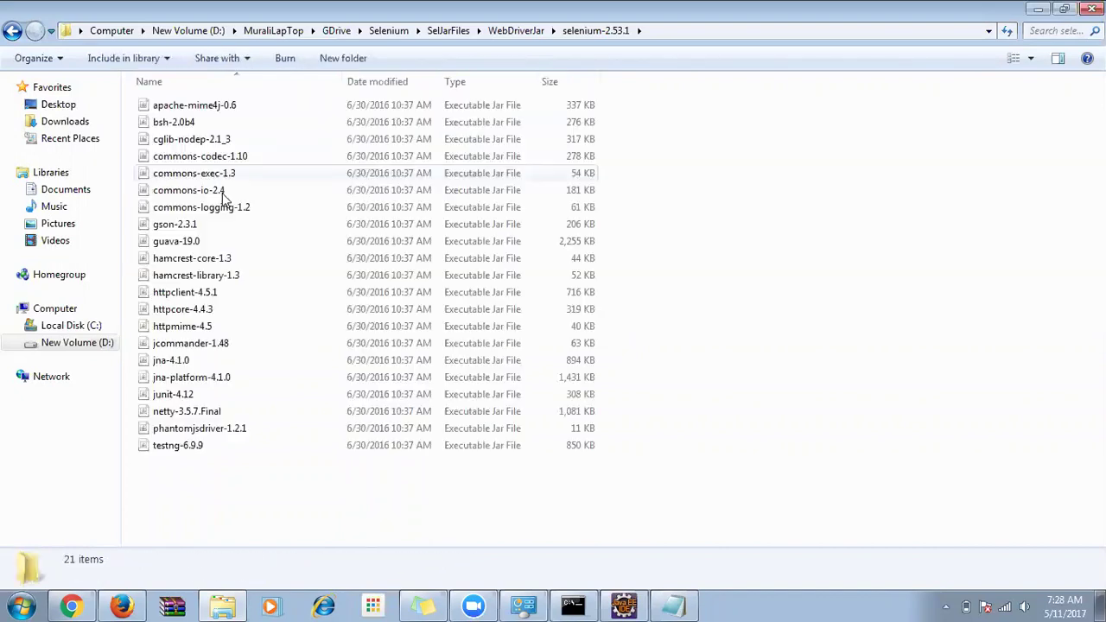
{"action": "key", "text": "ctrl+a"}
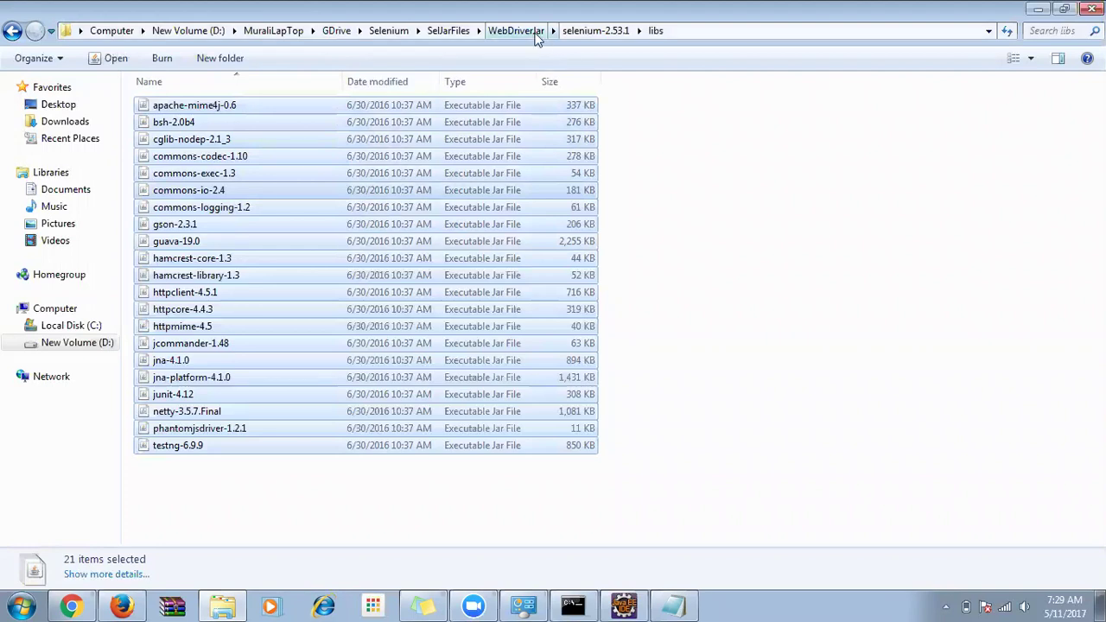
{"action": "left_click", "coordinate": [576, 29]}
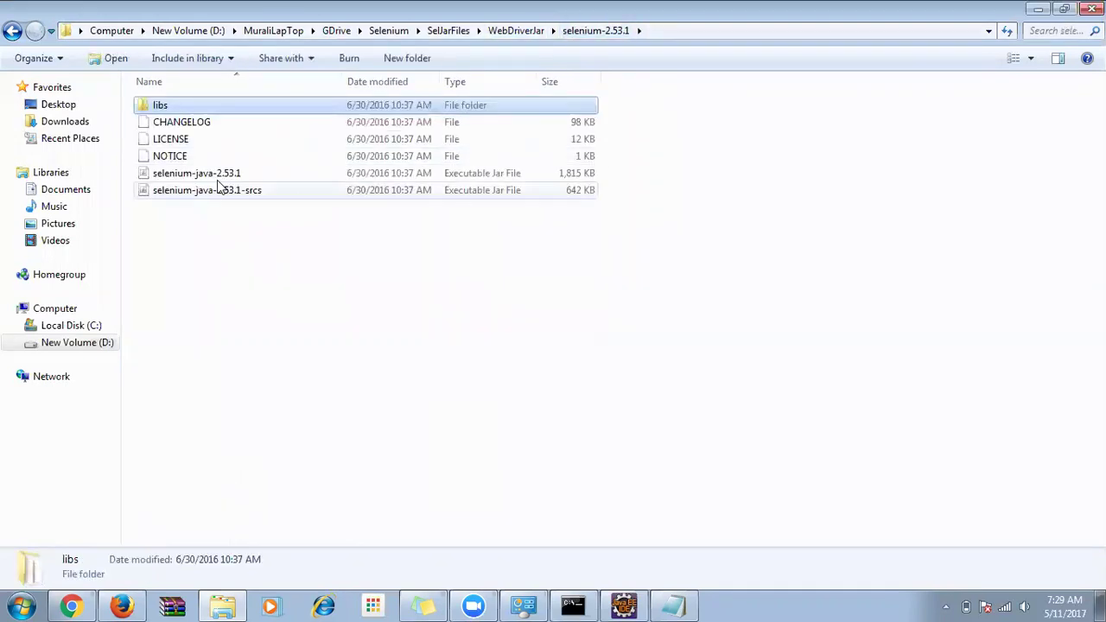
Open Build Path > Configure Build Path for the LearnSelenium project.
{"action": "left_click", "coordinate": [624, 605]}
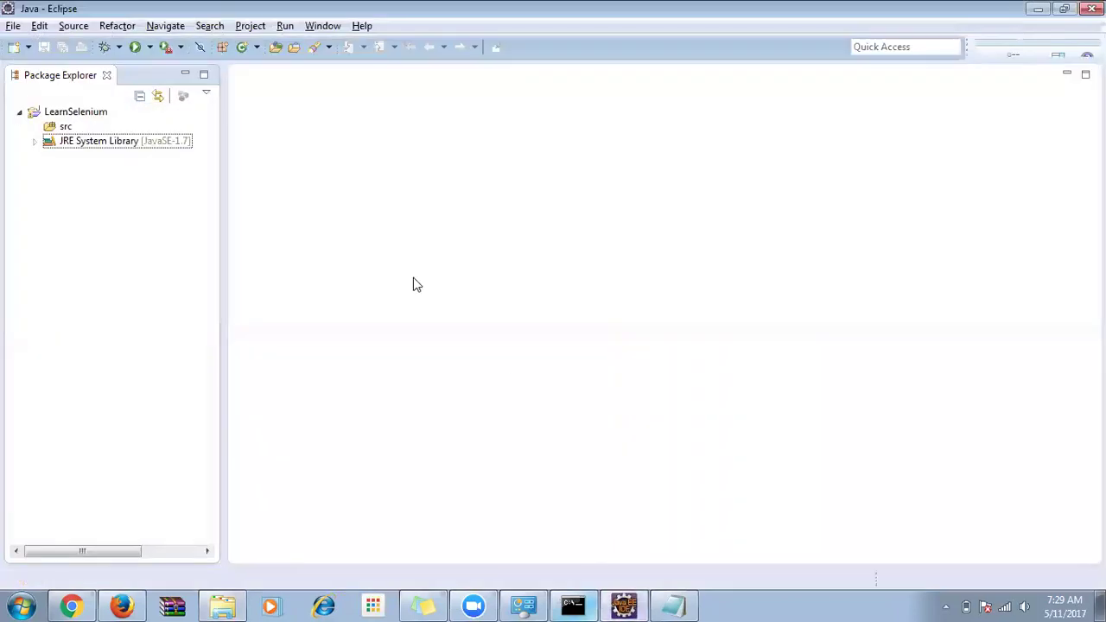
{"action": "left_click", "coordinate": [73, 113]}
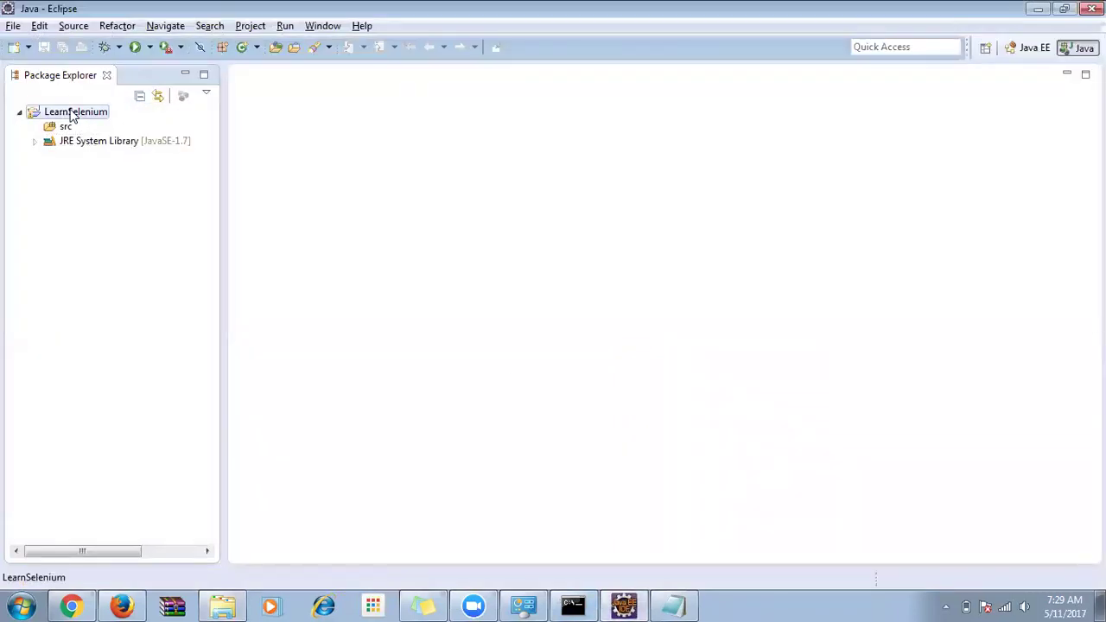
{"action": "right_click", "coordinate": [74, 115]}
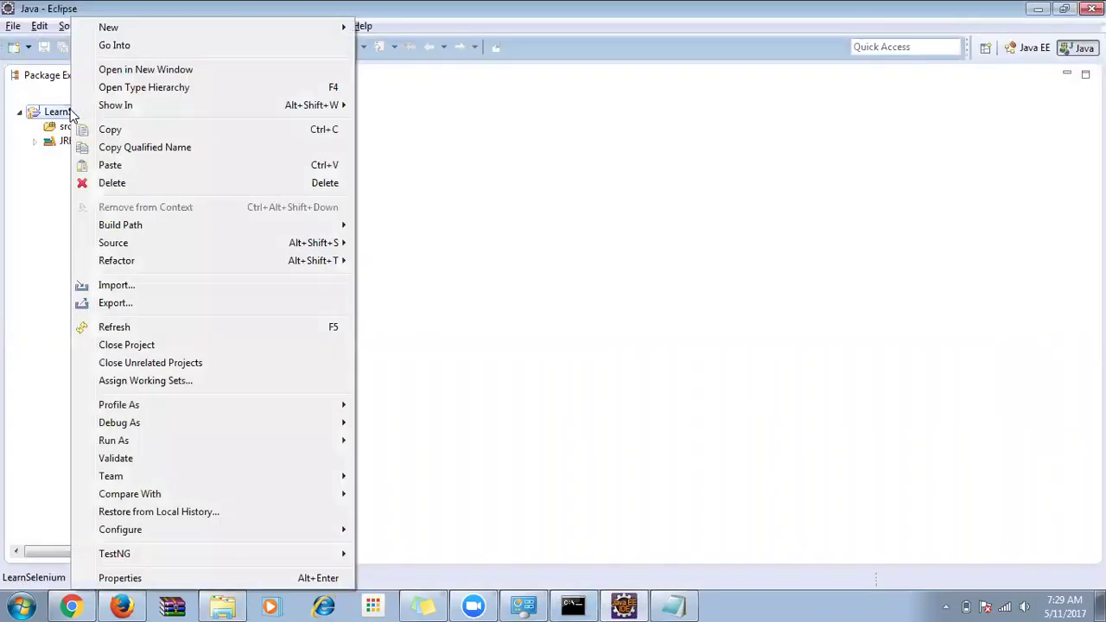
{"action": "mouse_move", "coordinate": [127, 230]}
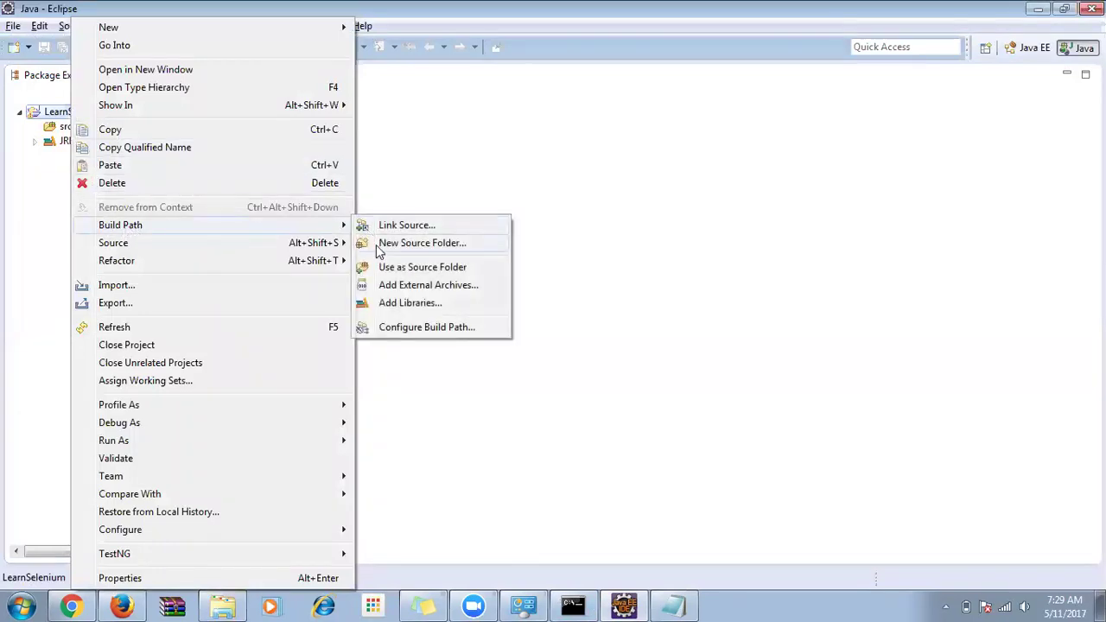
{"action": "left_click", "coordinate": [474, 330]}
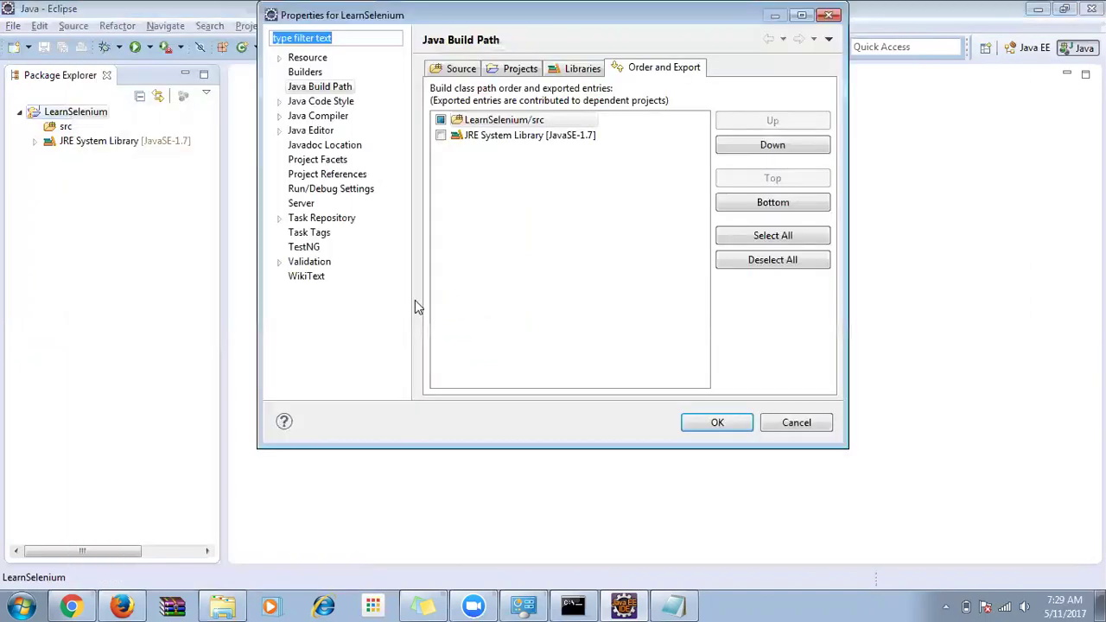
Add selenium-java-2.53.1.jar and its srcs jar as external JARs on the Libraries tab.
{"action": "left_click", "coordinate": [560, 71]}
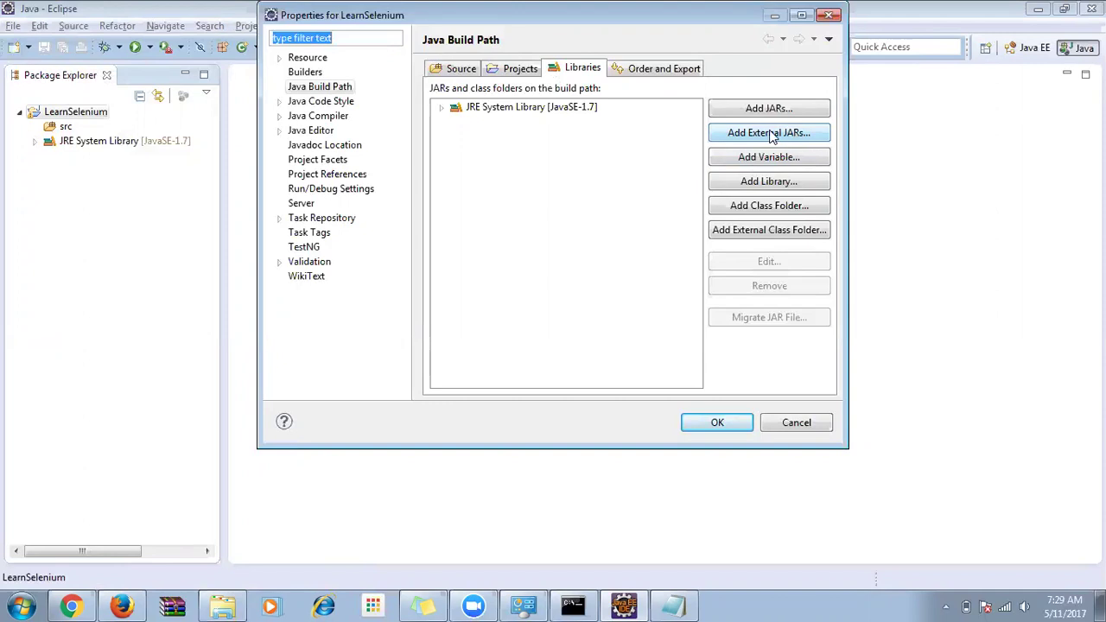
{"action": "left_click", "coordinate": [335, 92]}
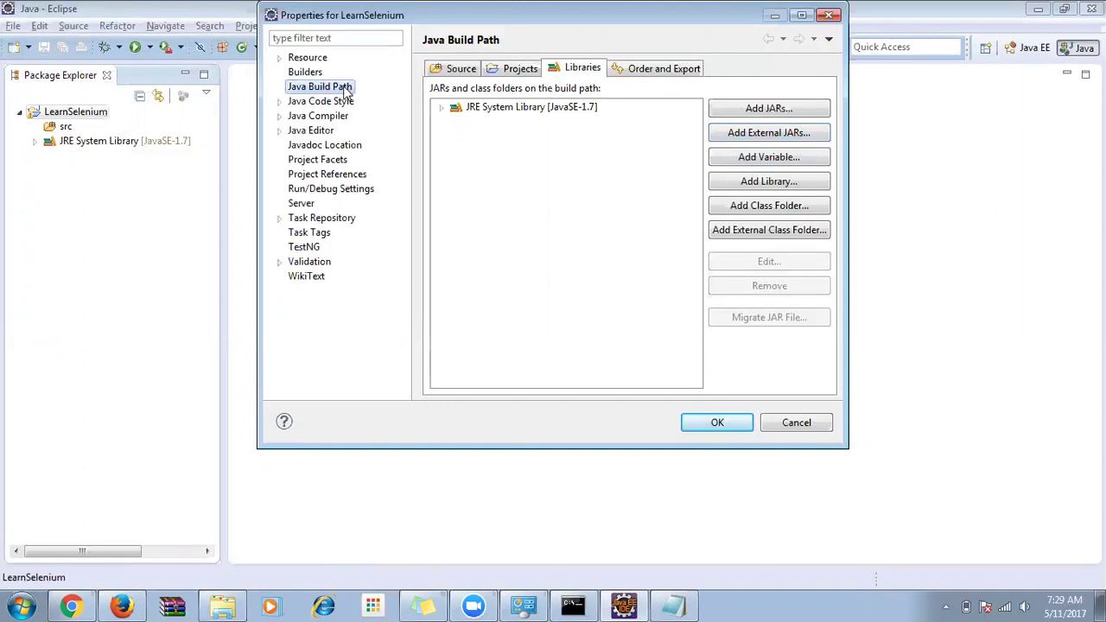
{"action": "left_click", "coordinate": [796, 134]}
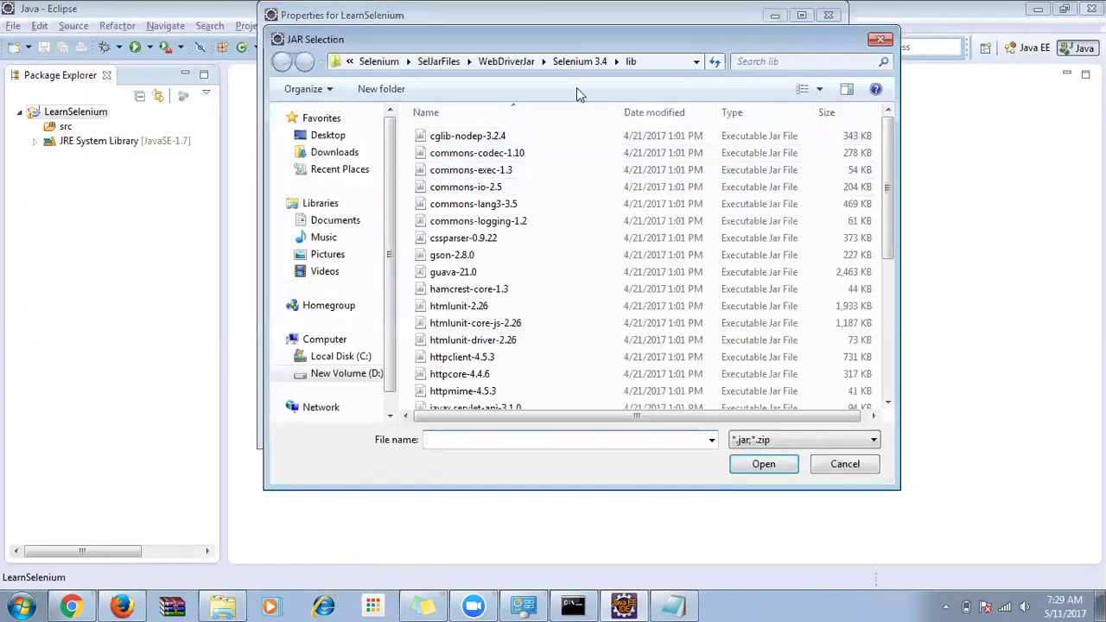
{"action": "left_click", "coordinate": [491, 64]}
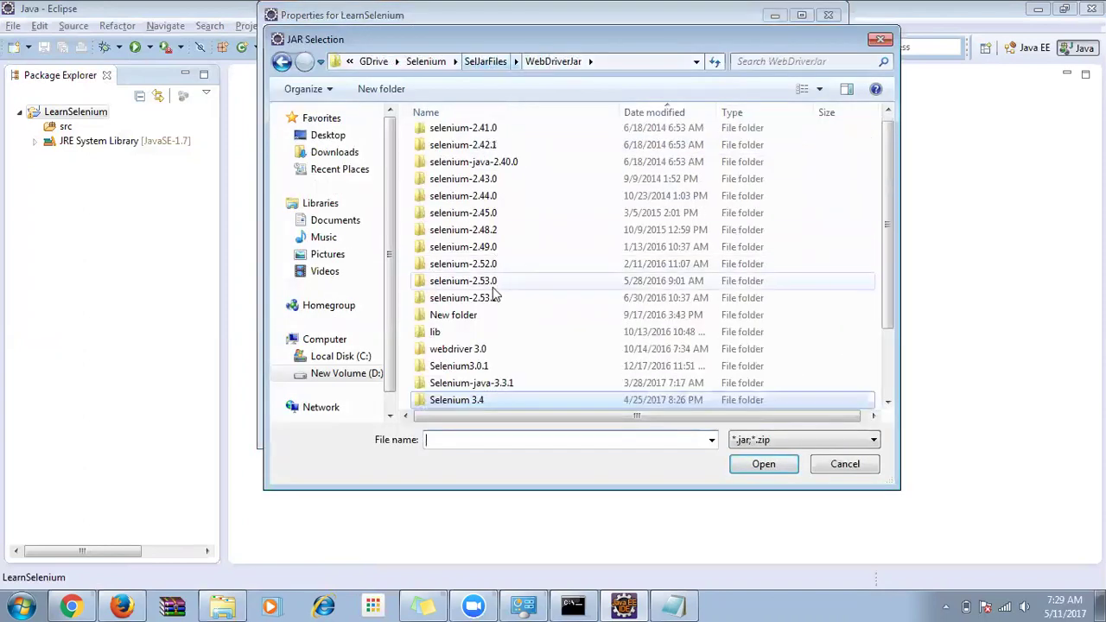
{"action": "double_click", "coordinate": [466, 298]}
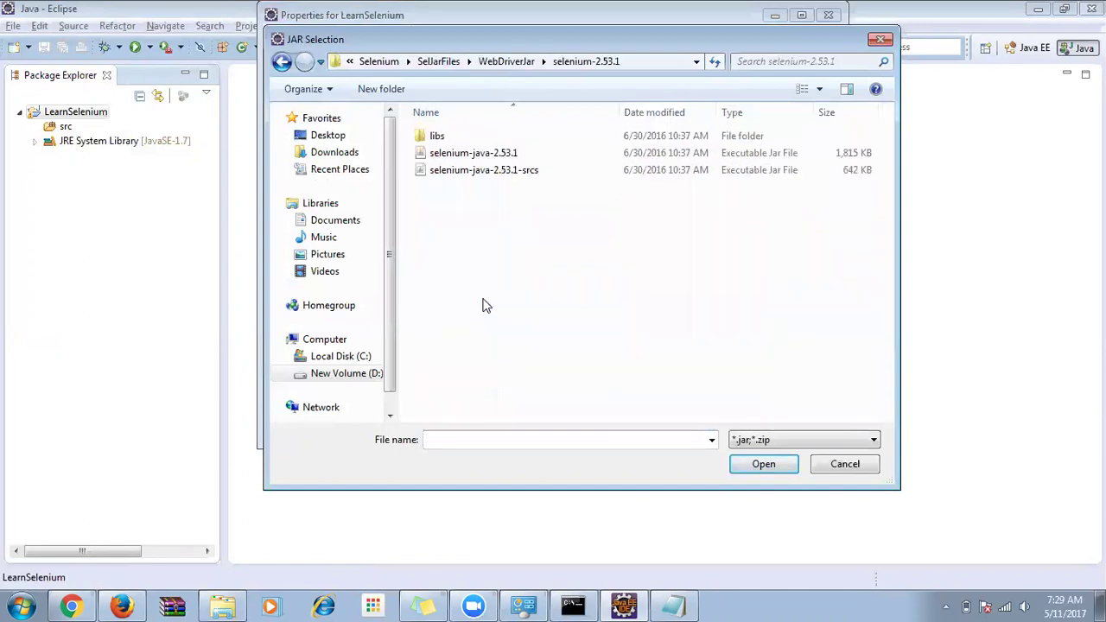
{"action": "left_click", "coordinate": [473, 153]}
{"action": "left_click", "coordinate": [478, 173], "text": "shift"}
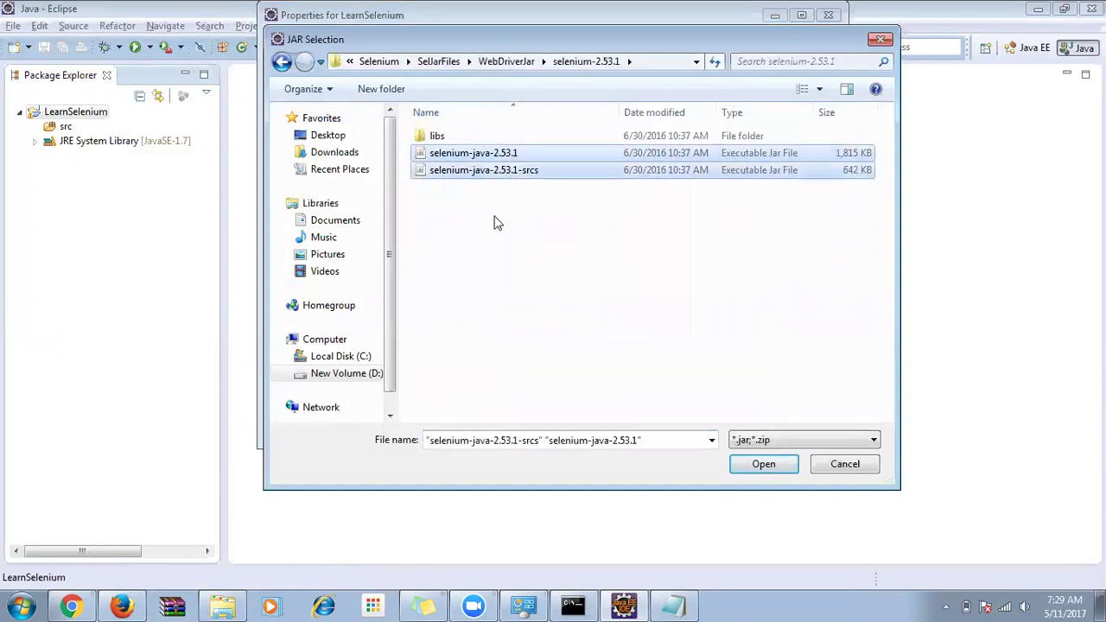
{"action": "left_click", "coordinate": [765, 467]}
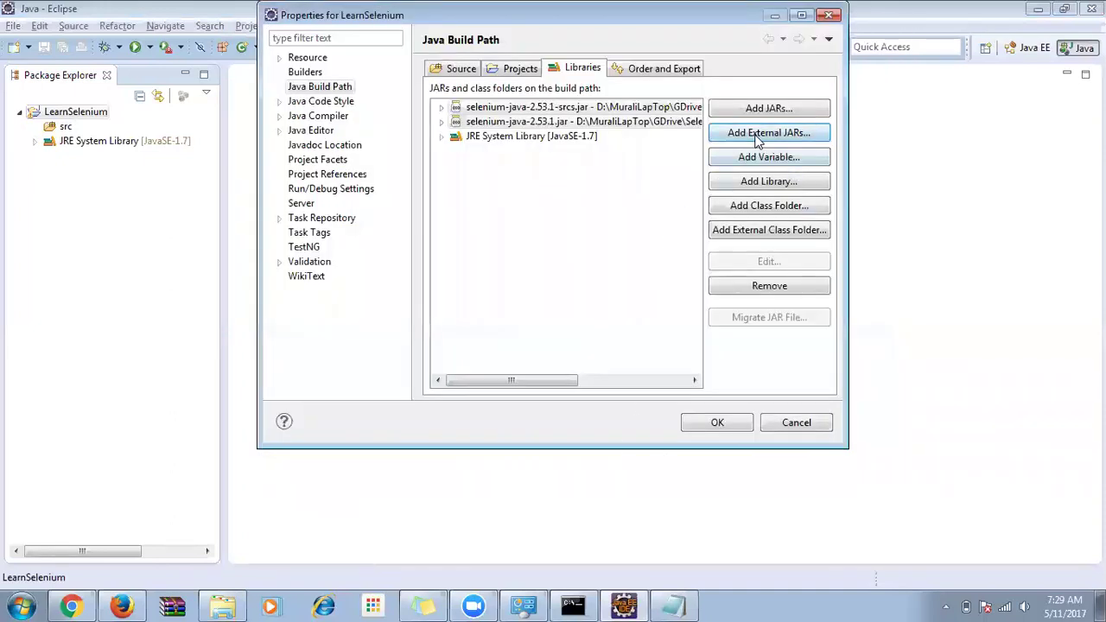
Add every jar from selenium-2.53.1\libs as external JARs and confirm the build path.
{"action": "left_click", "coordinate": [756, 136]}
{"action": "double_click", "coordinate": [454, 136]}
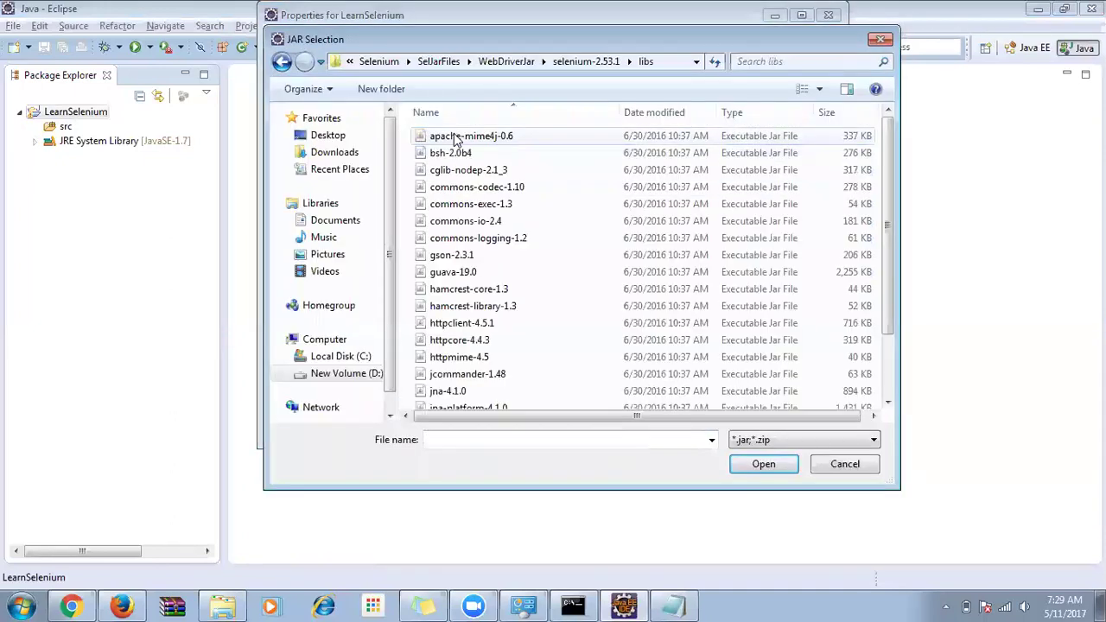
{"action": "left_click", "coordinate": [455, 172]}
{"action": "key", "text": "ctrl+a"}
{"action": "scroll", "coordinate": [552, 261], "scroll_direction": "down", "scroll_amount": 2}
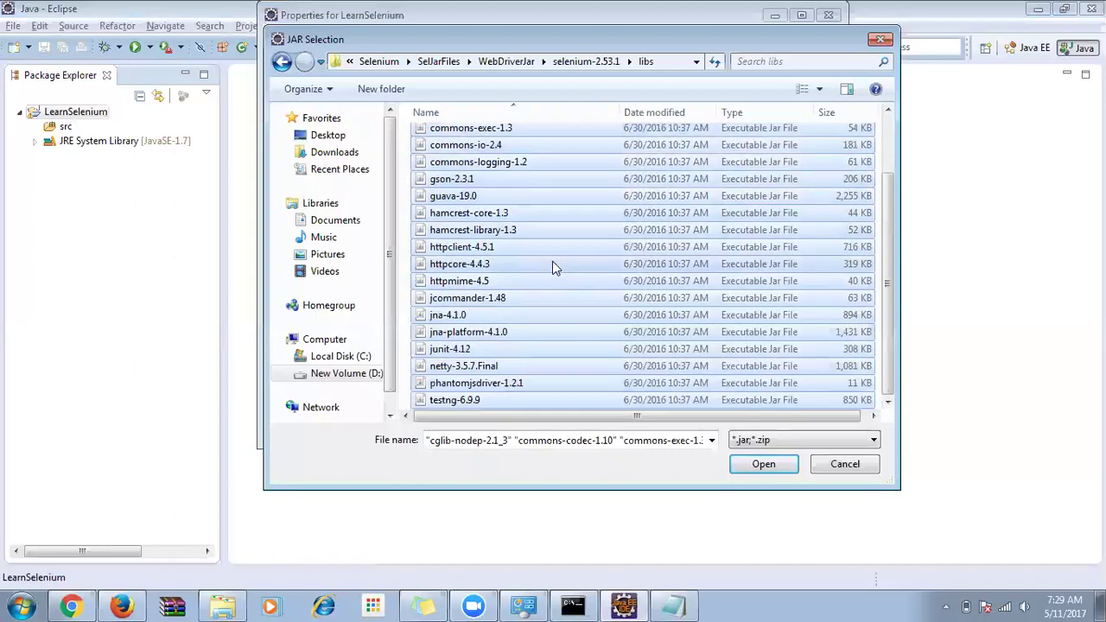
{"action": "scroll", "coordinate": [570, 317], "scroll_direction": "up", "scroll_amount": 2}
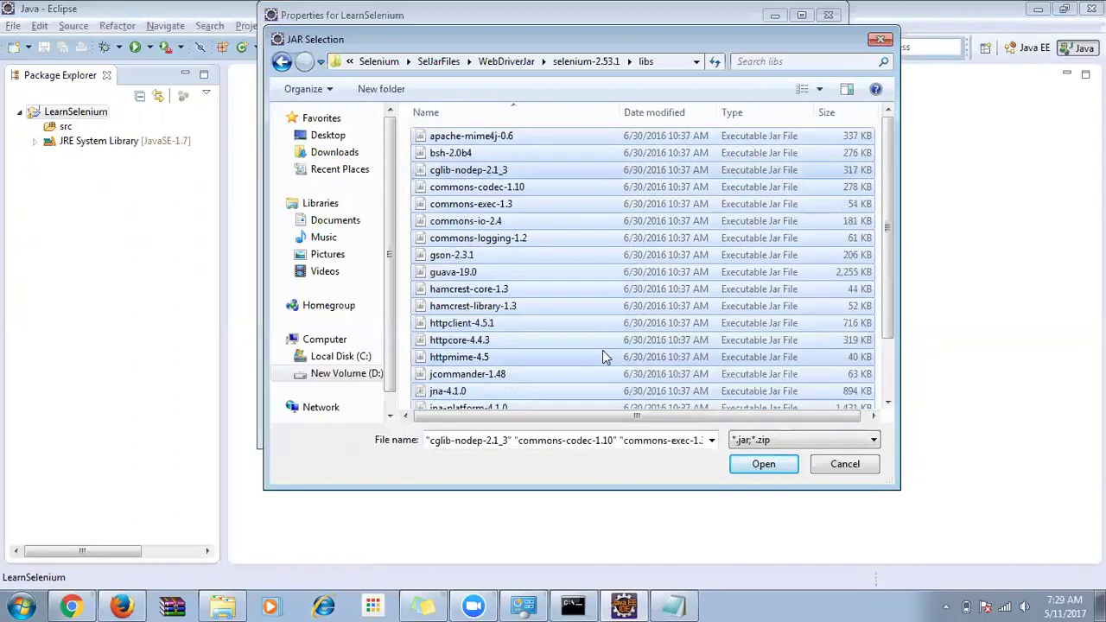
{"action": "left_click", "coordinate": [763, 464]}
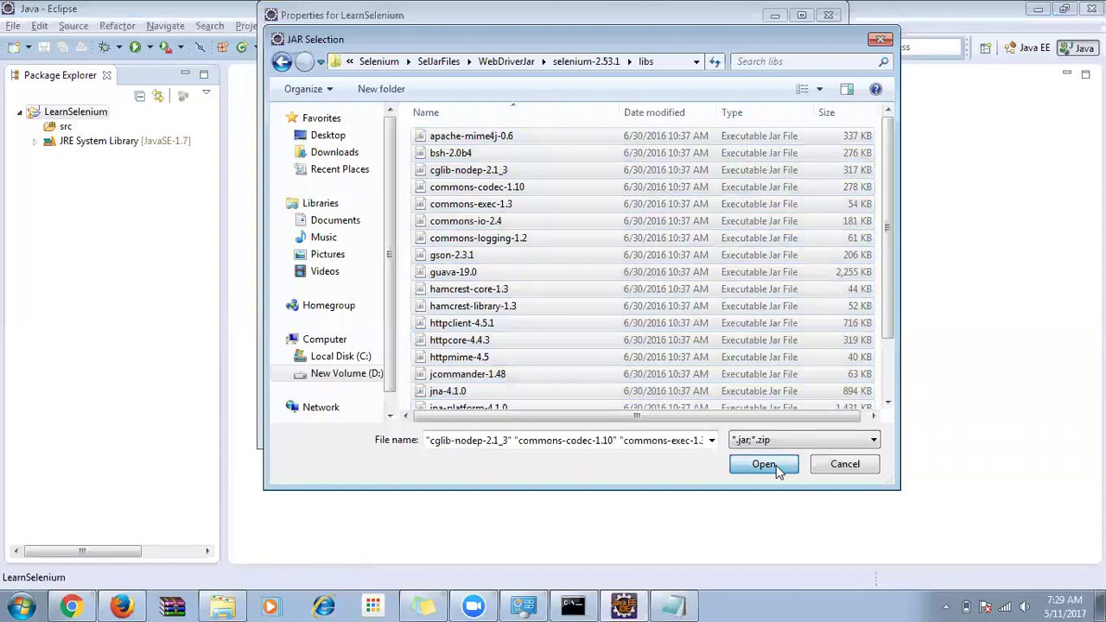
{"action": "left_click", "coordinate": [438, 380]}
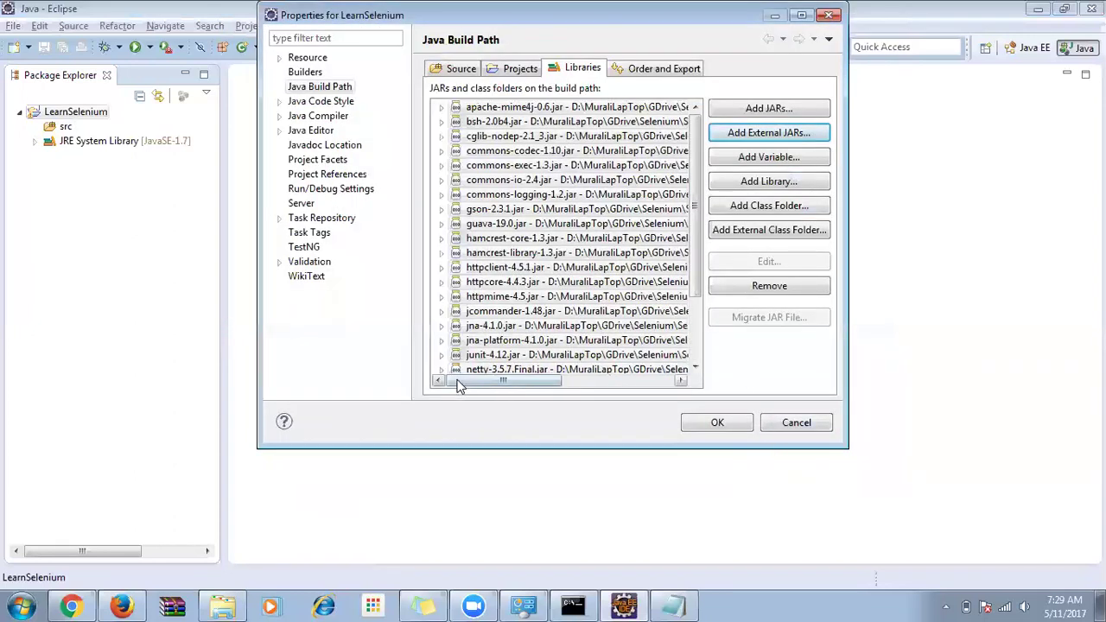
{"action": "left_click", "coordinate": [717, 422]}
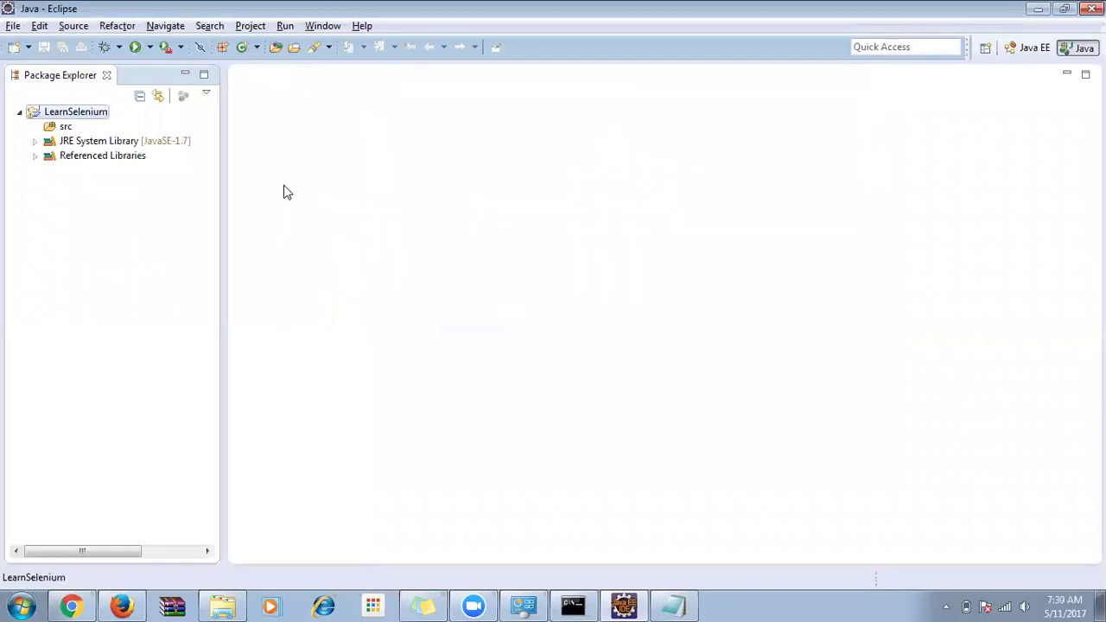
Expand Referenced Libraries to review the 23 Selenium jars, then collapse it.
{"action": "left_click", "coordinate": [34, 156]}
{"action": "left_click", "coordinate": [103, 170]}
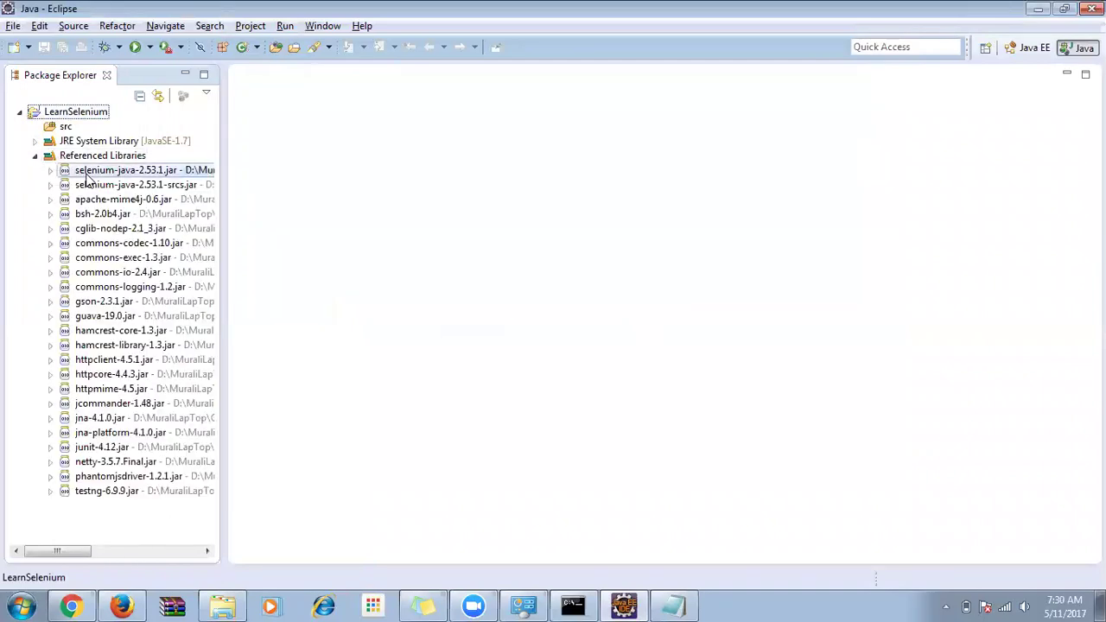
{"action": "left_click", "coordinate": [119, 490], "text": "shift"}
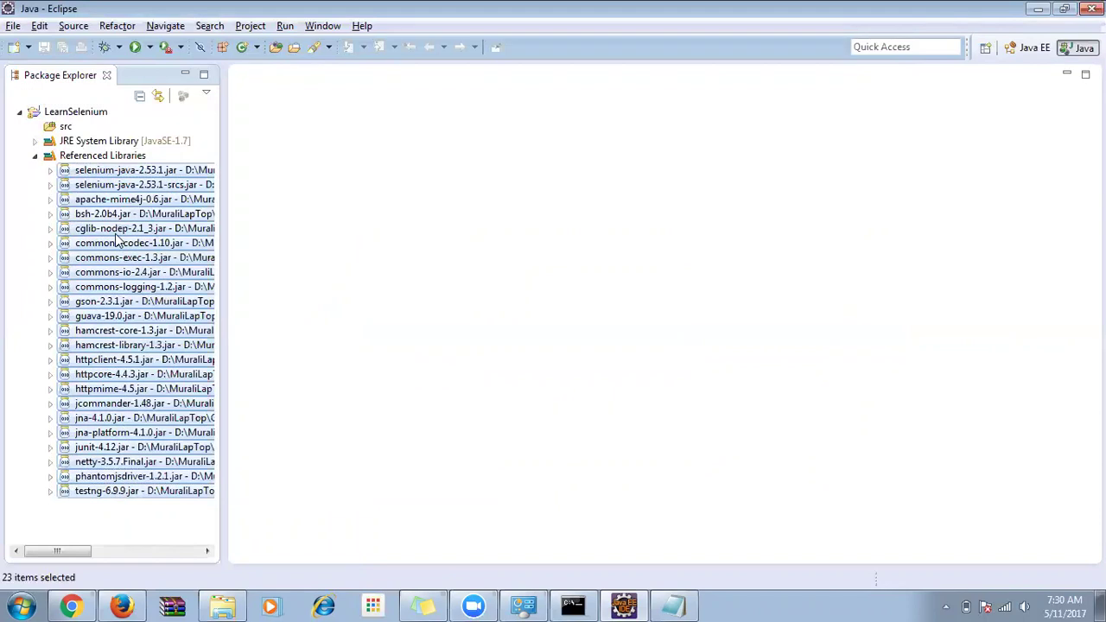
{"action": "left_click", "coordinate": [65, 157]}
{"action": "left_click", "coordinate": [34, 157]}
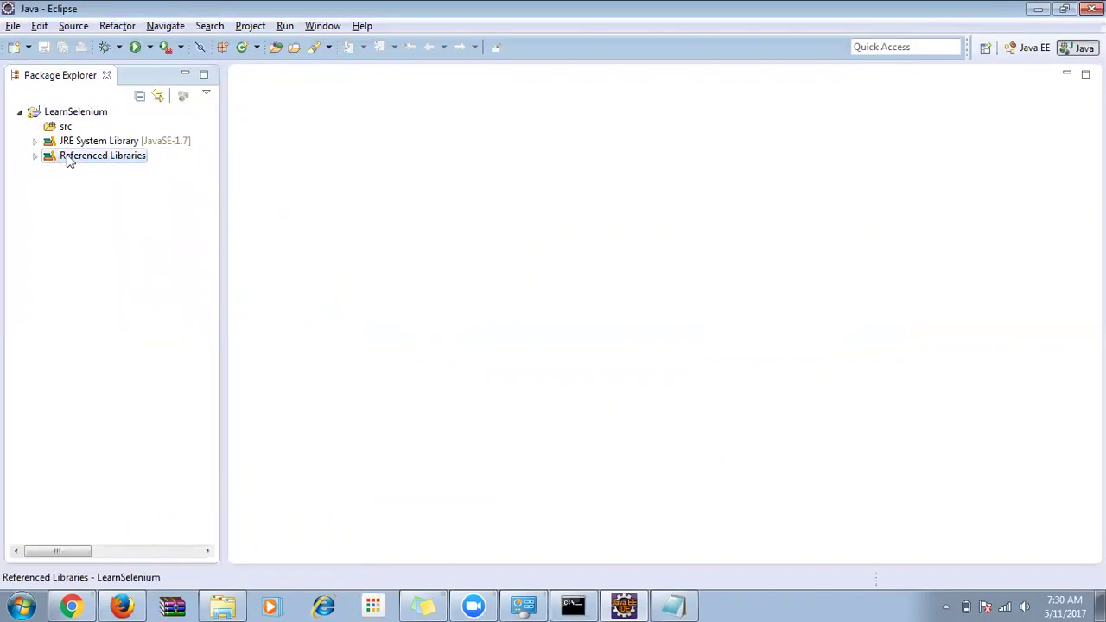
Reopen the build path, cancel re-adding the selenium-java jars, and close with OK.
{"action": "right_click", "coordinate": [81, 118]}
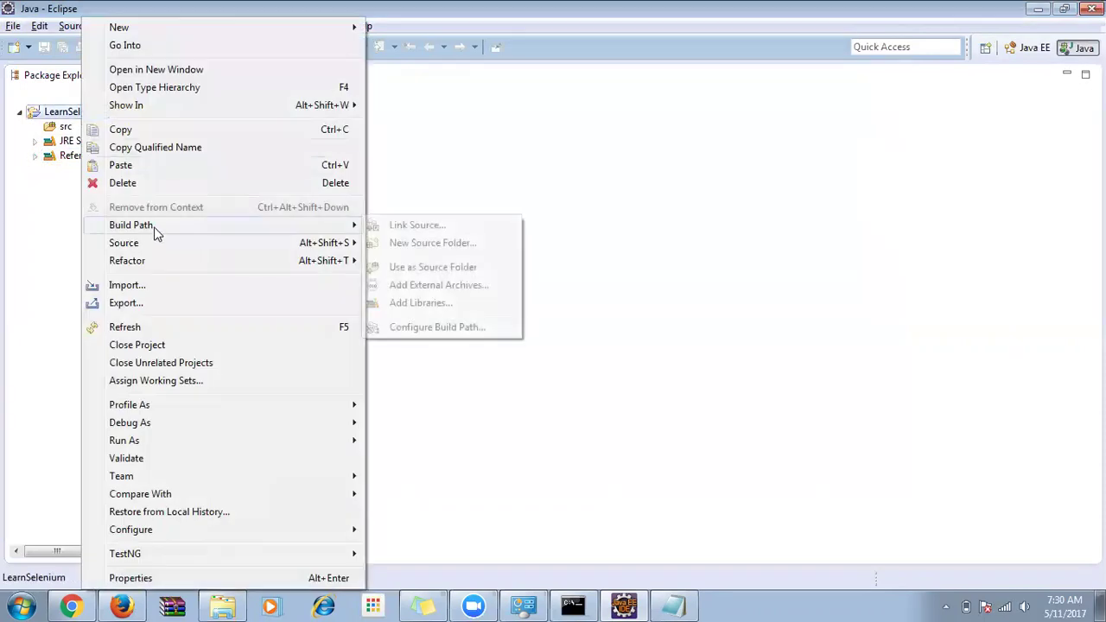
{"action": "left_click", "coordinate": [489, 327]}
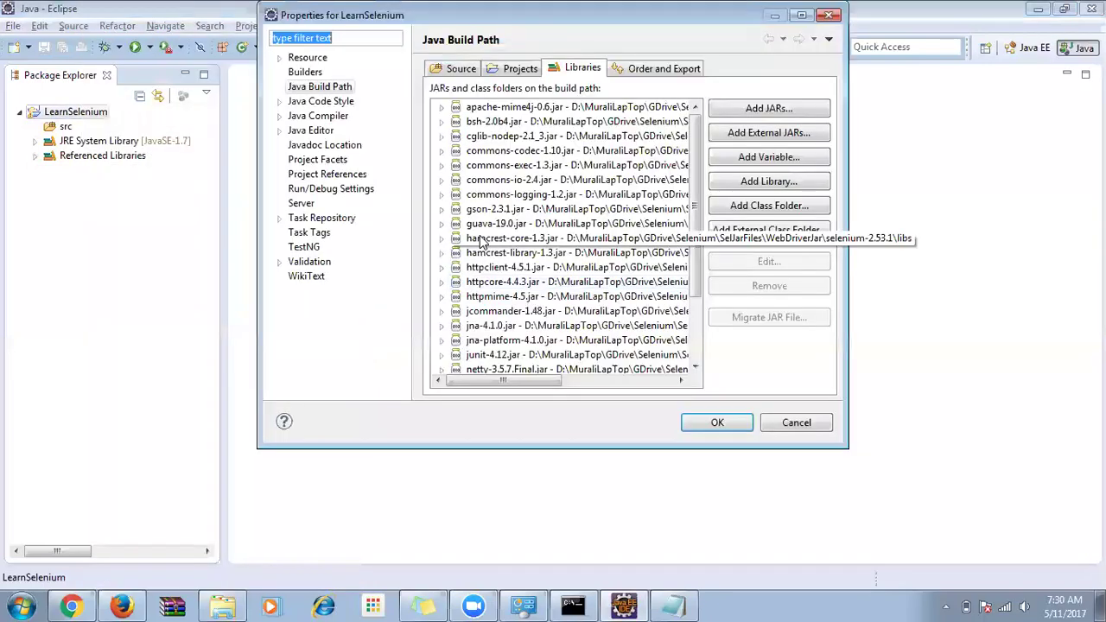
{"action": "left_click", "coordinate": [571, 68]}
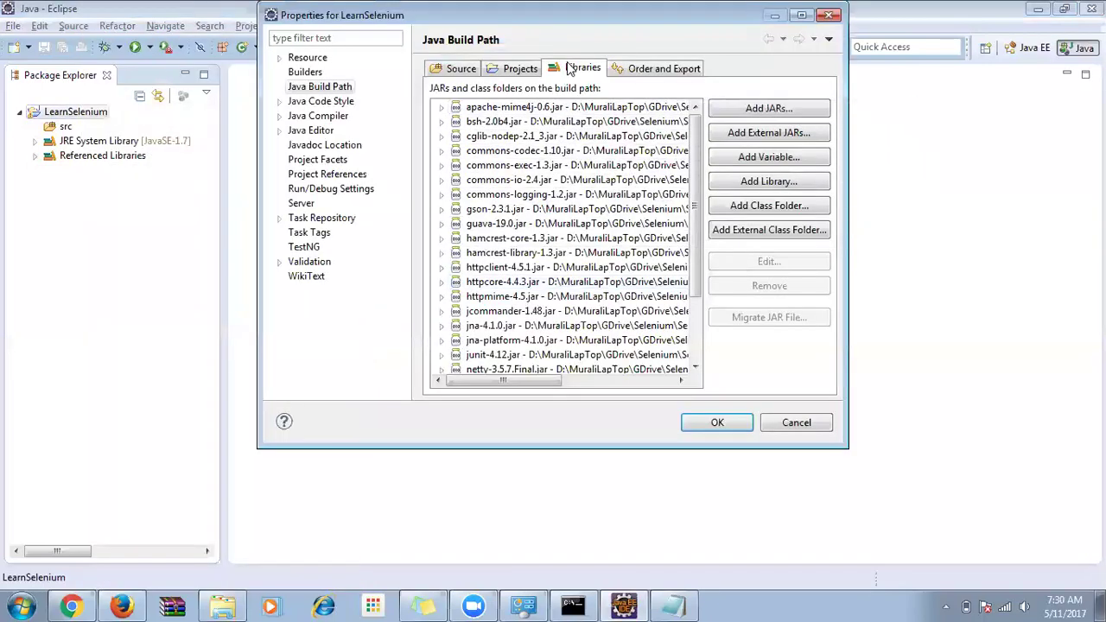
{"action": "left_click", "coordinate": [763, 134]}
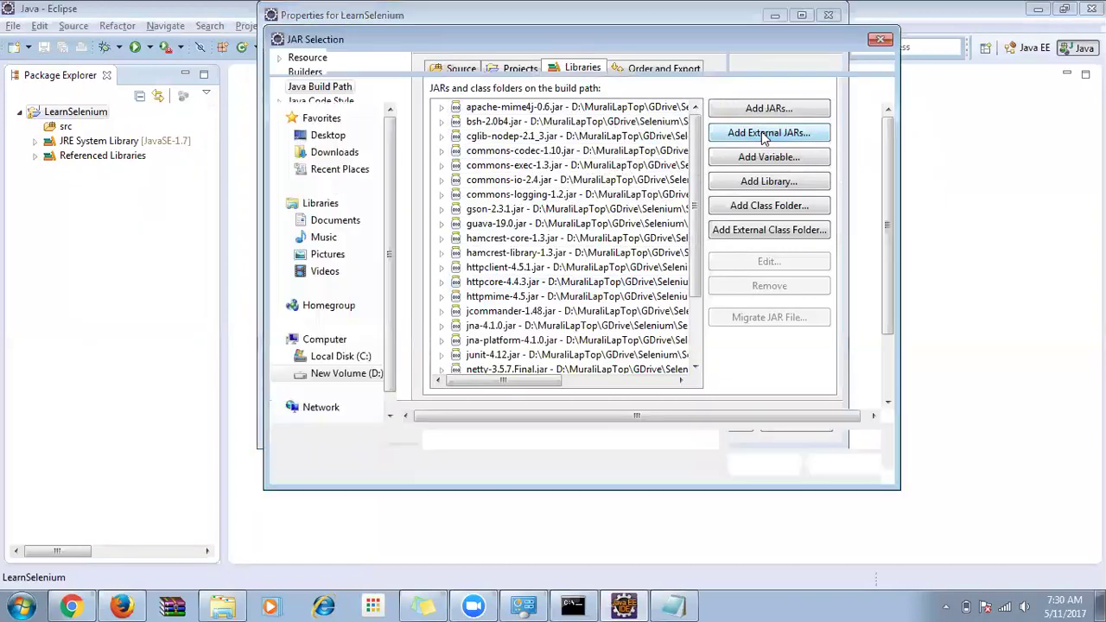
{"action": "left_click", "coordinate": [515, 63]}
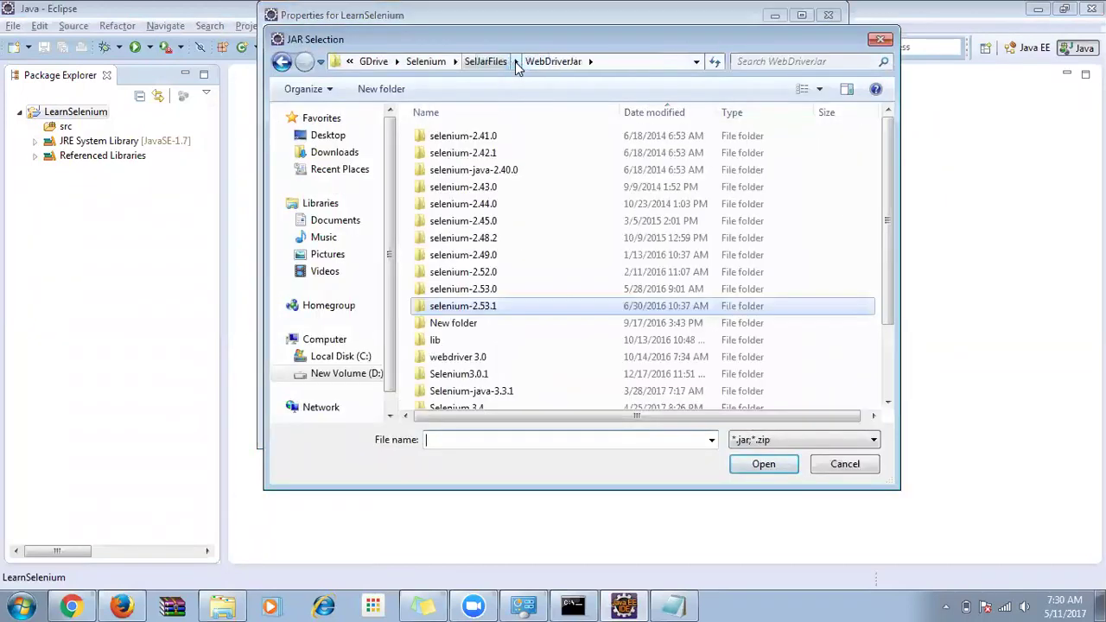
{"action": "double_click", "coordinate": [489, 309]}
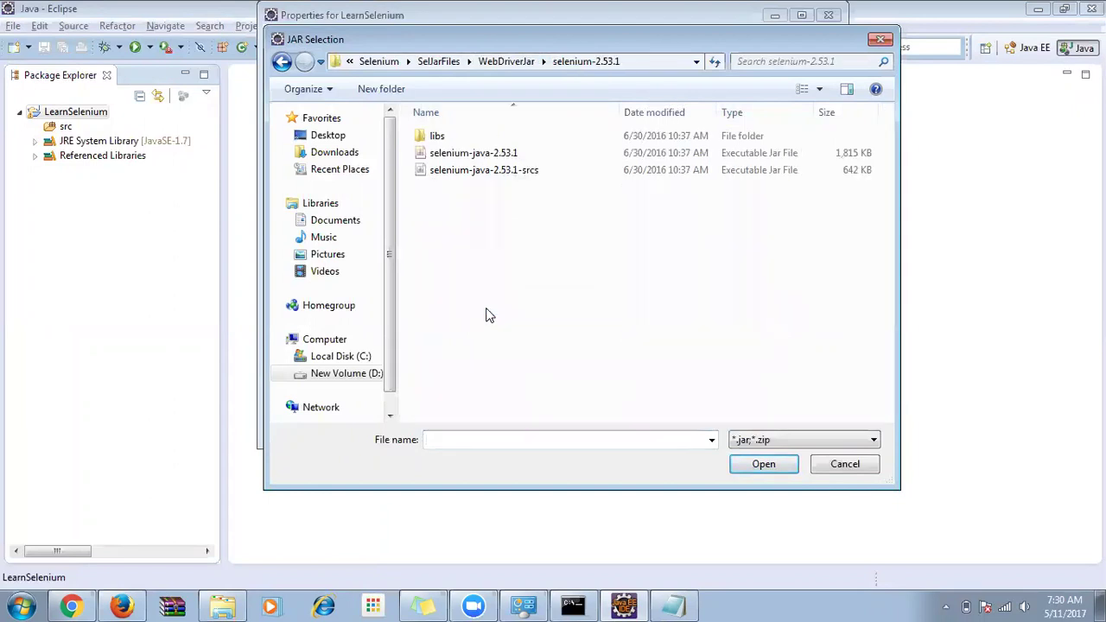
{"action": "left_click", "coordinate": [480, 153]}
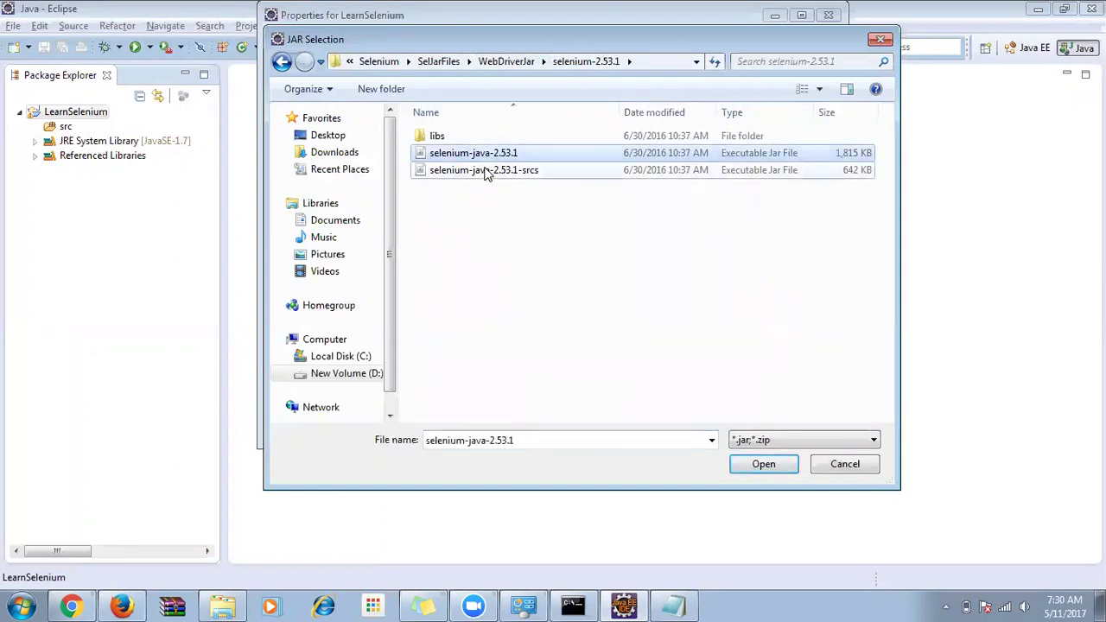
{"action": "left_click", "coordinate": [490, 170], "text": "ctrl"}
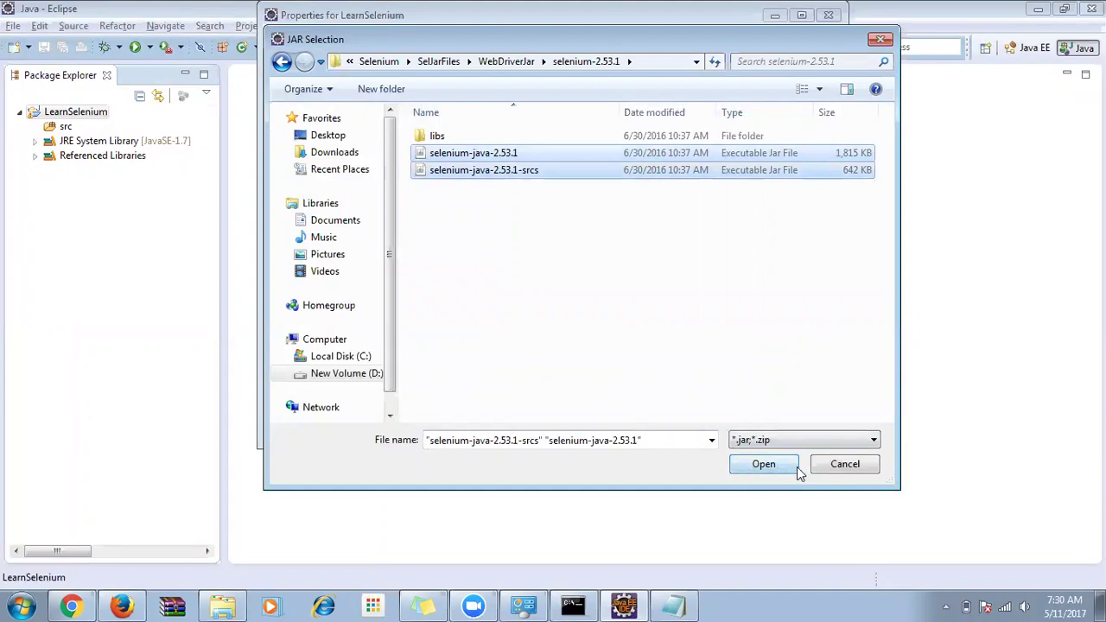
{"action": "left_click", "coordinate": [844, 465]}
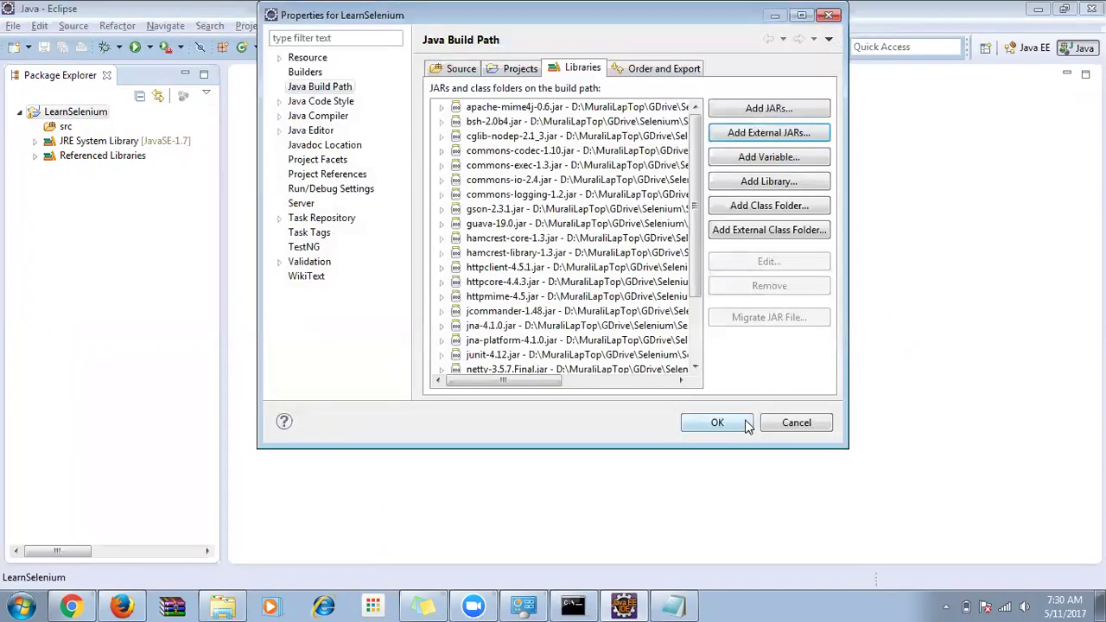
{"action": "left_click", "coordinate": [732, 424]}
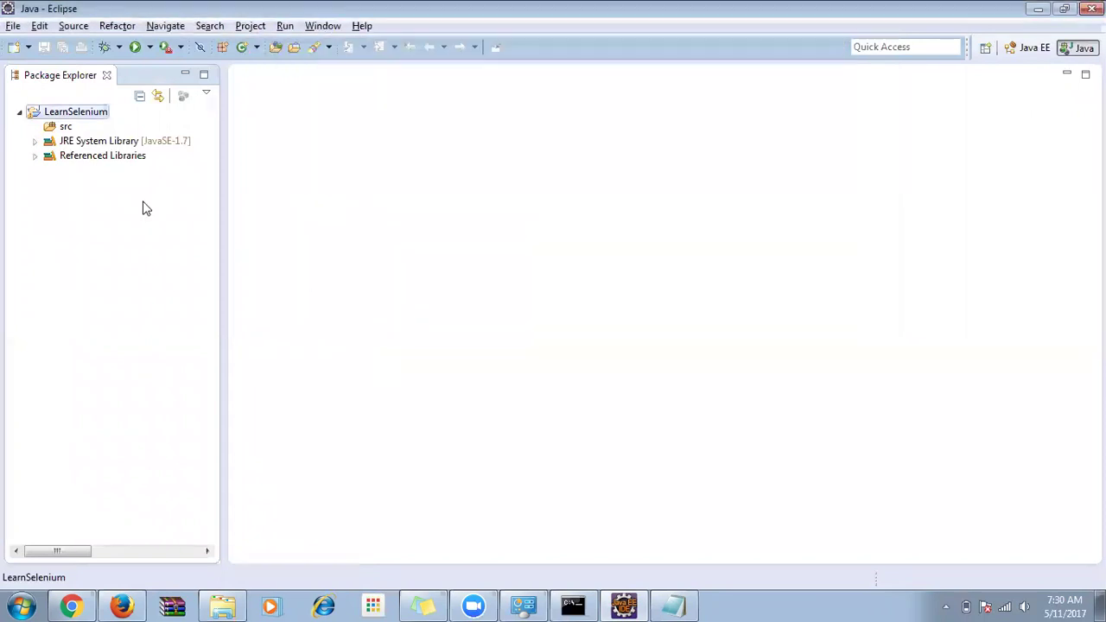
Expand and collapse Referenced Libraries, select src, and switch to the Notepad notes.
{"action": "left_click", "coordinate": [76, 163]}
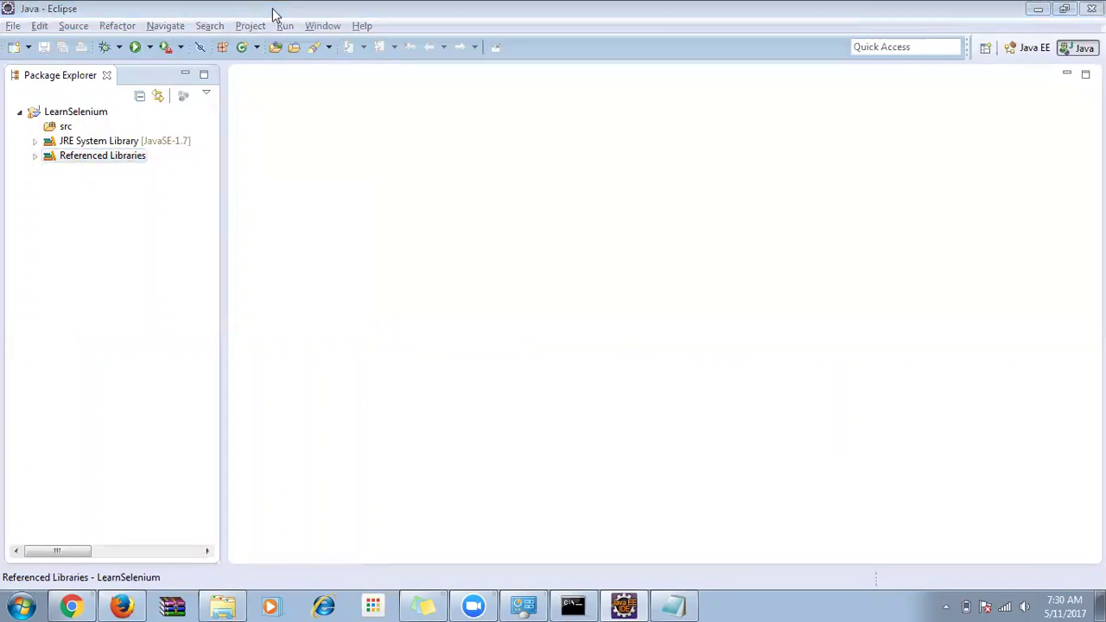
{"action": "left_click", "coordinate": [35, 156]}
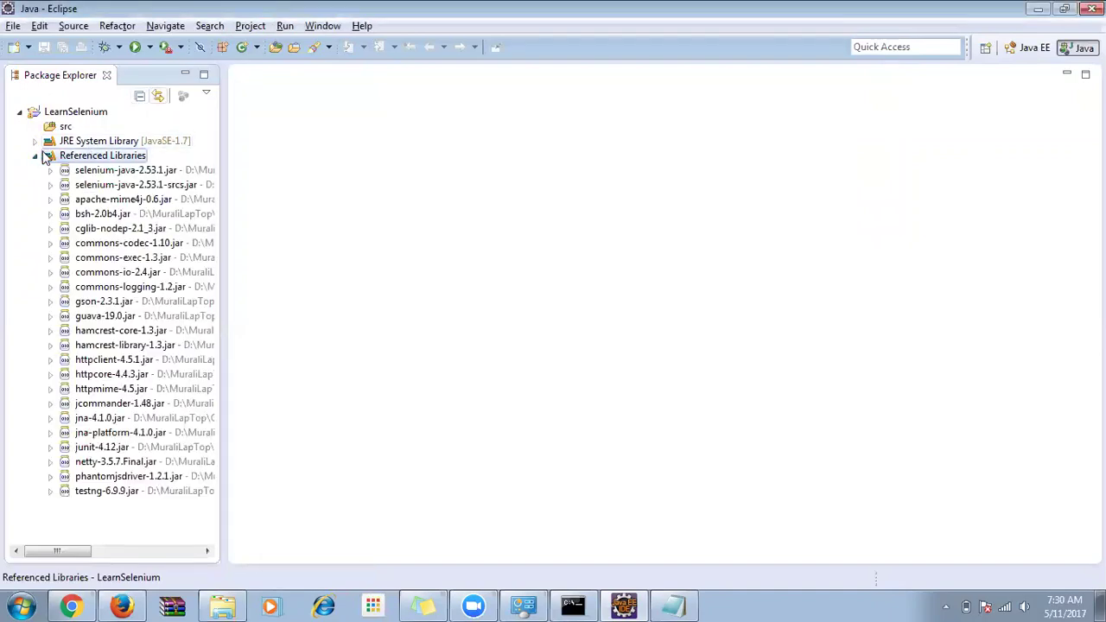
{"action": "double_click", "coordinate": [50, 157]}
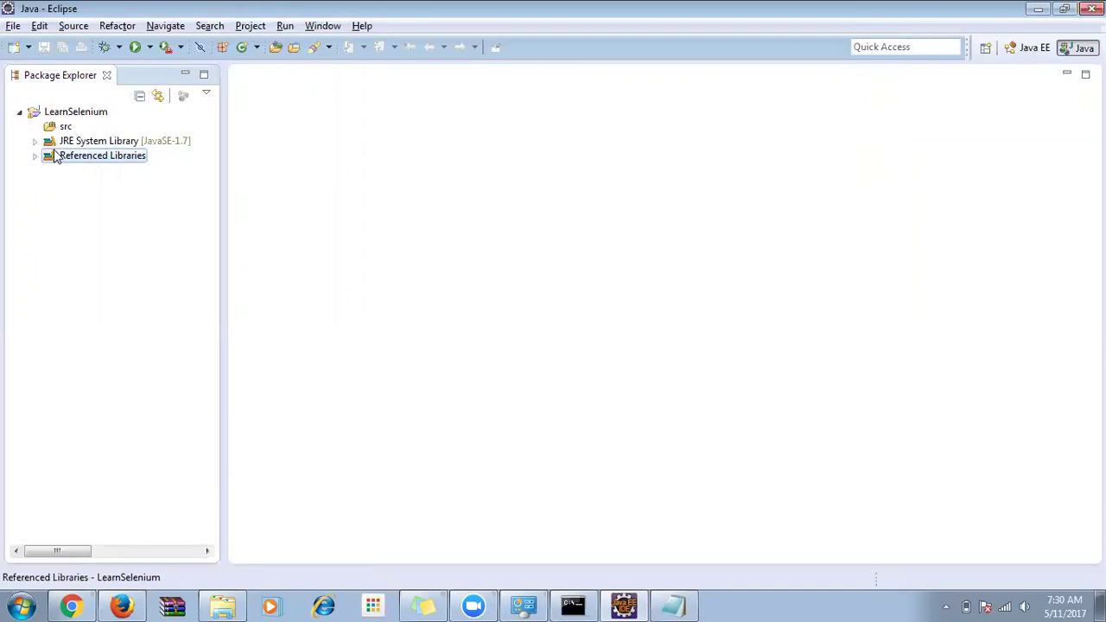
{"action": "left_click", "coordinate": [50, 129]}
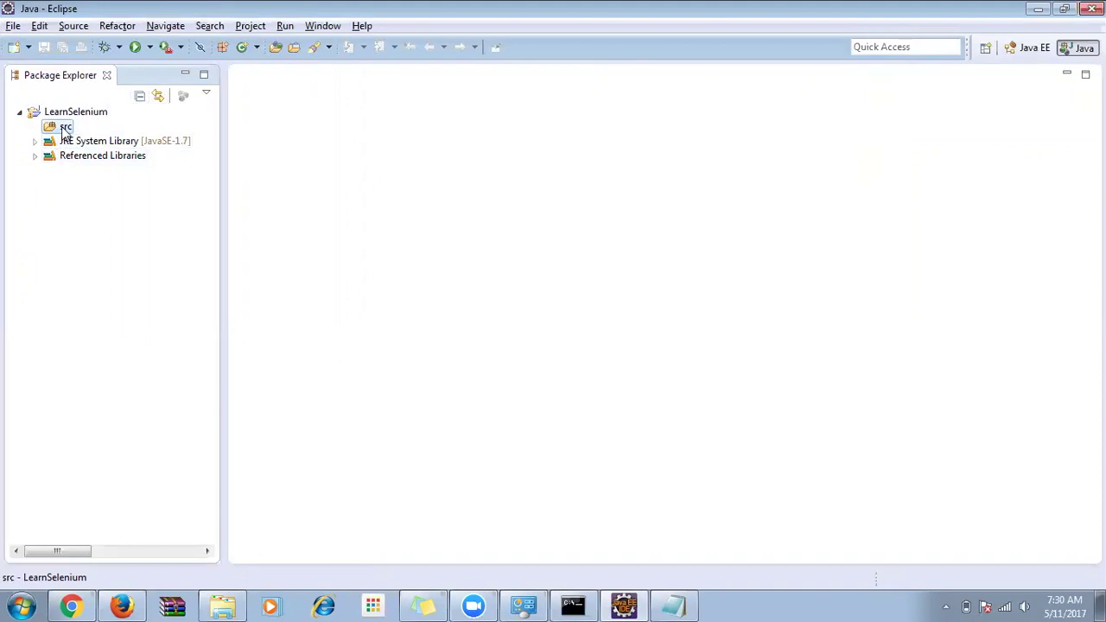
{"action": "key", "text": "alt+Tab"}
{"action": "key", "text": "alt+Tab"}
{"action": "key", "text": "alt+Tab"}
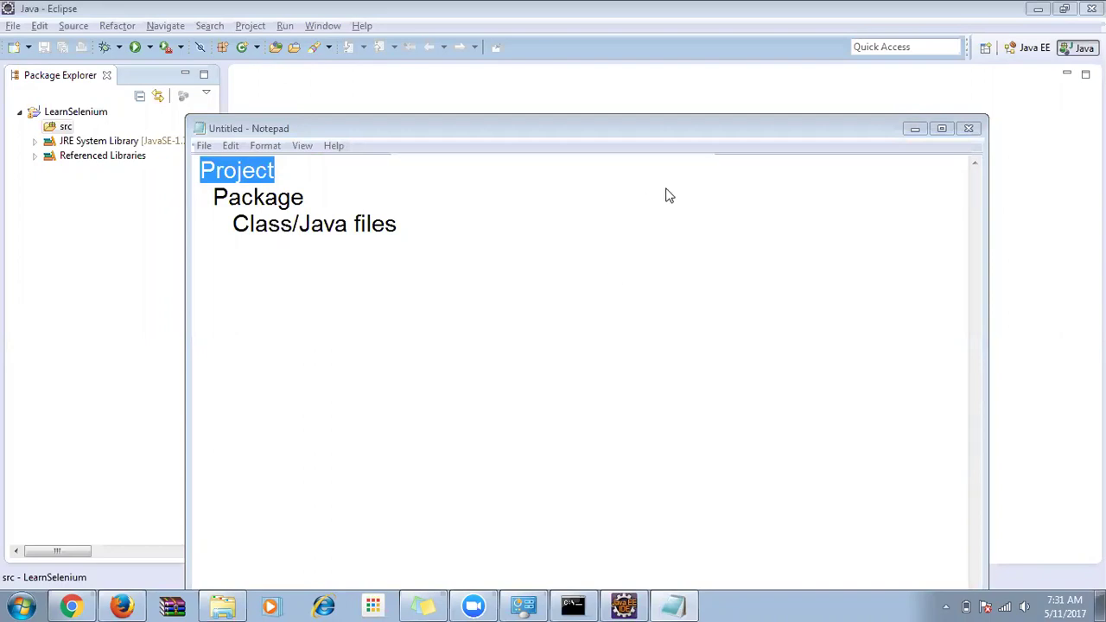
Create package usageOfSelenium under src, changing the leading capital U to lowercase.
{"action": "right_click", "coordinate": [66, 128]}
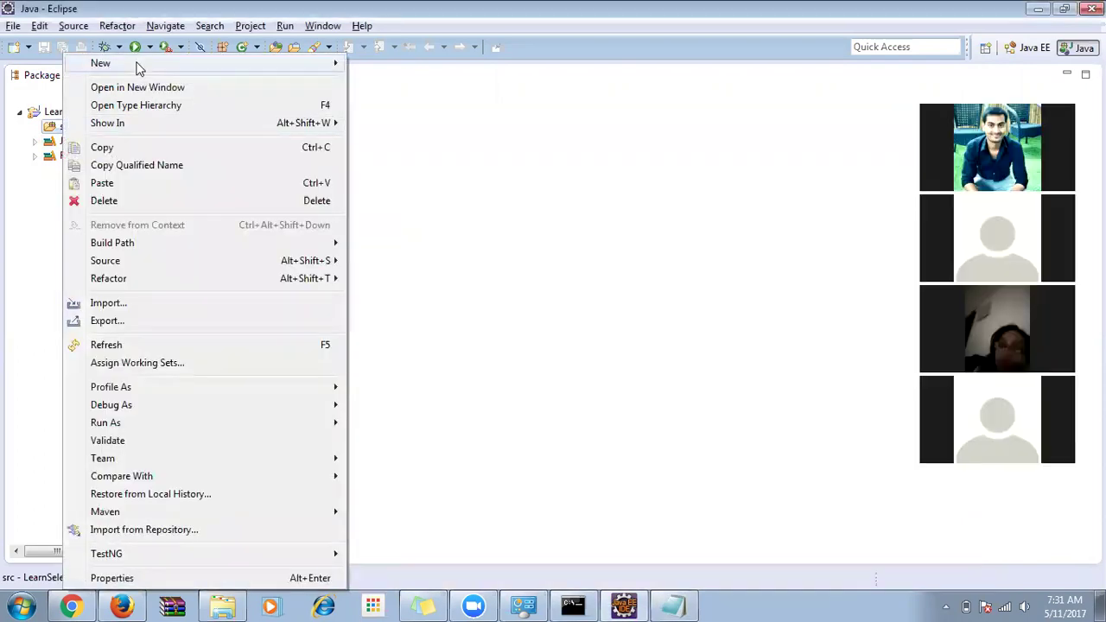
{"action": "mouse_move", "coordinate": [139, 67]}
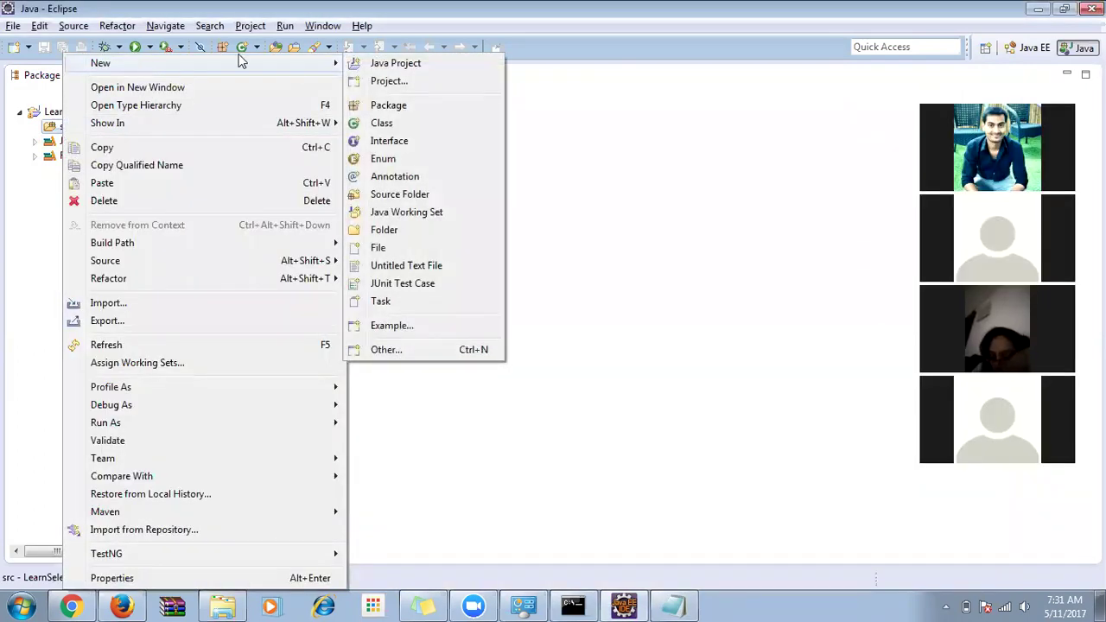
{"action": "left_click", "coordinate": [389, 106]}
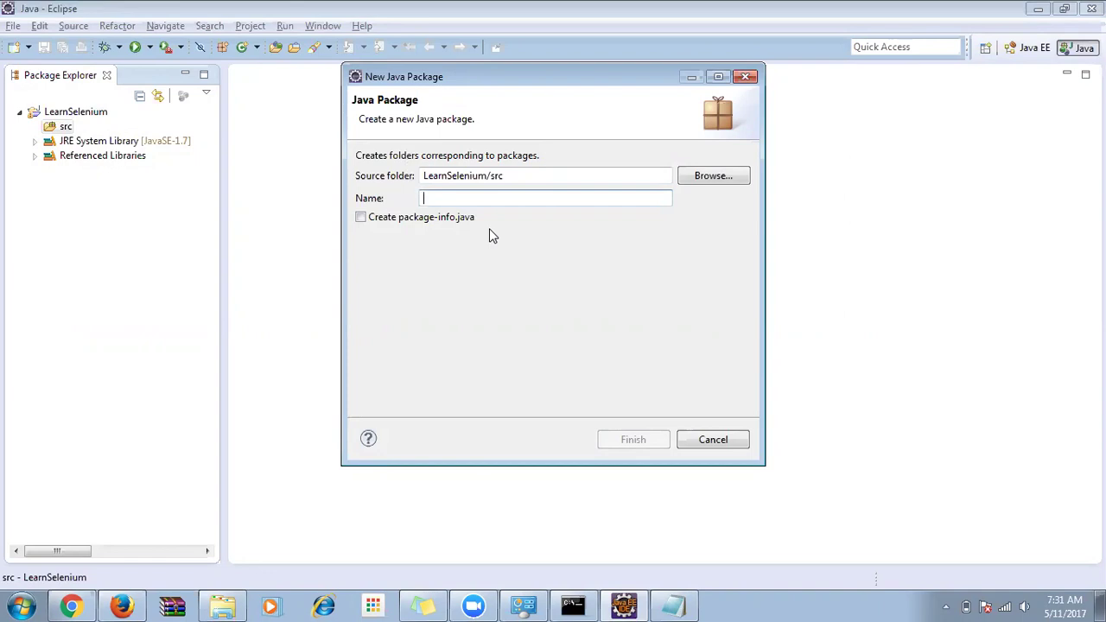
{"action": "type", "text": "Learn"}
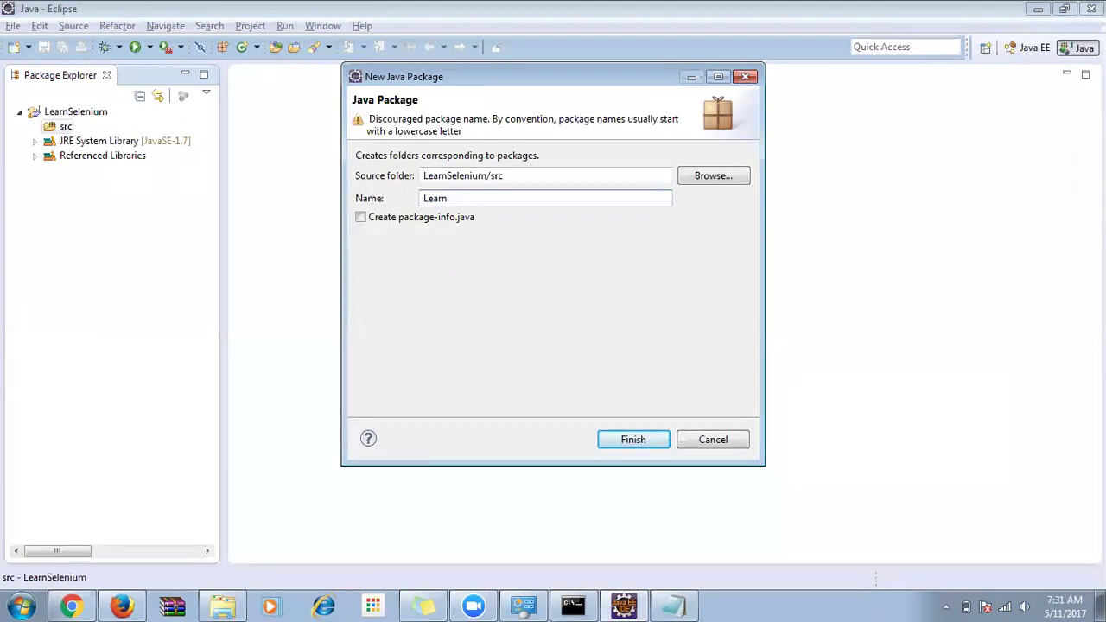
{"action": "key", "text": "BackSpace"}
{"action": "key", "text": "BackSpace"}
{"action": "key", "text": "BackSpace"}
{"action": "key", "text": "BackSpace"}
{"action": "type", "text": "U"}
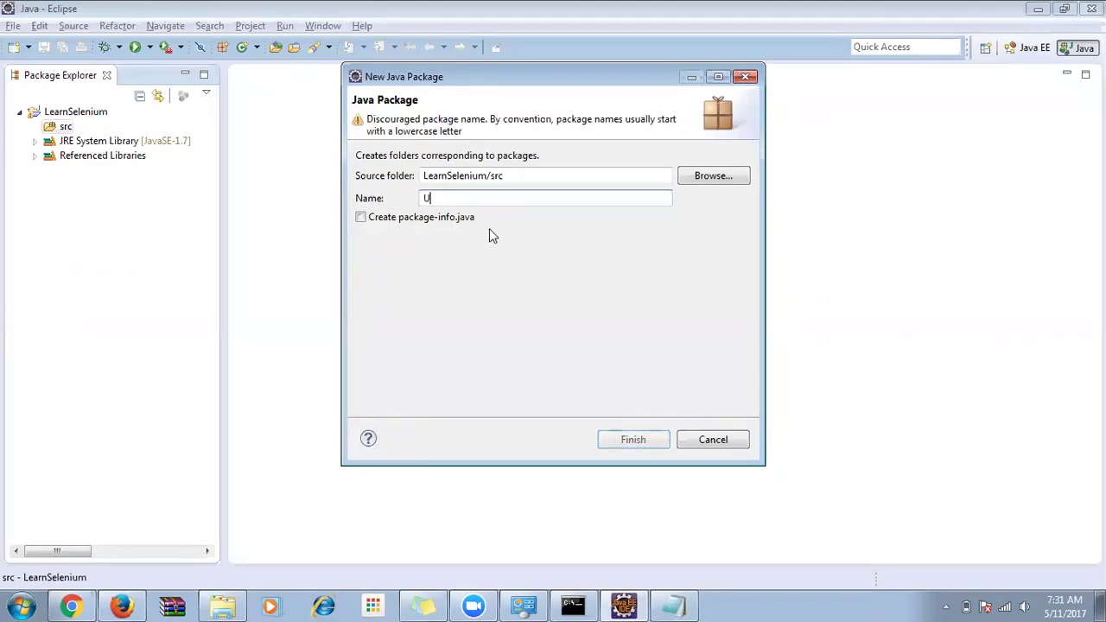
{"action": "type", "text": "sageOfSelenium"}
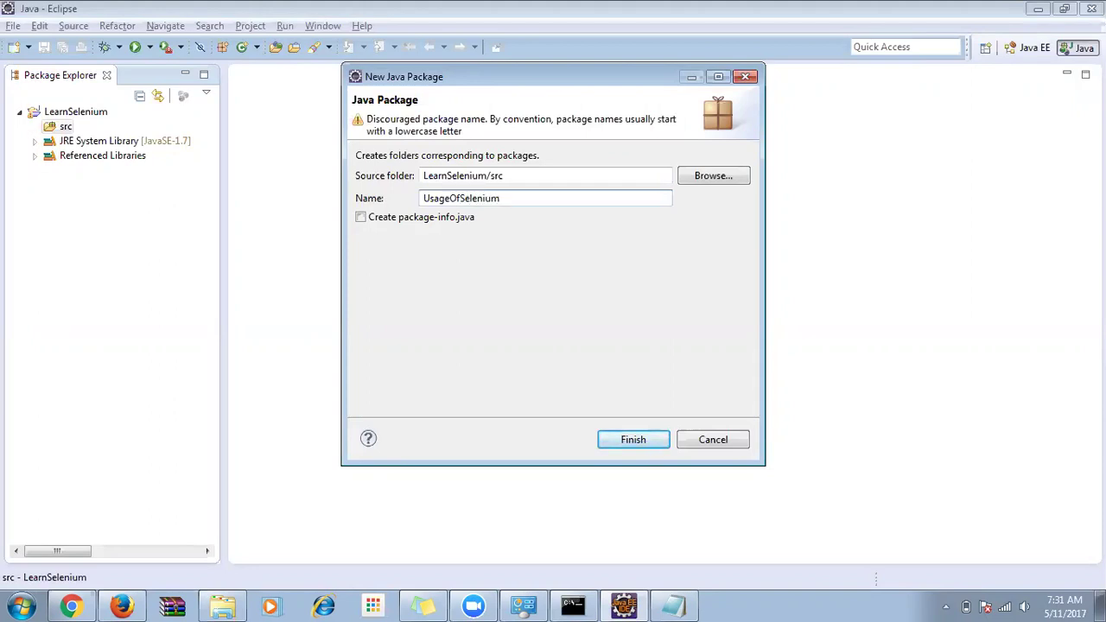
{"action": "key", "text": "shift+Right"}
{"action": "left_click_drag", "start_coordinate": [368, 120], "coordinate": [495, 126]}
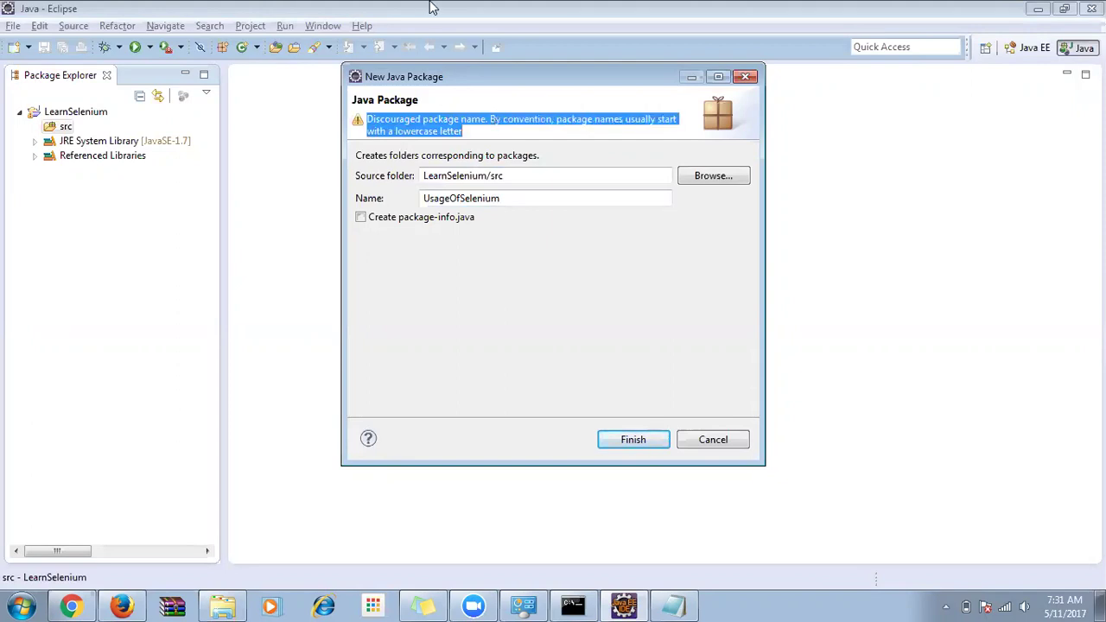
{"action": "left_click_drag", "start_coordinate": [430, 199], "coordinate": [423, 200]}
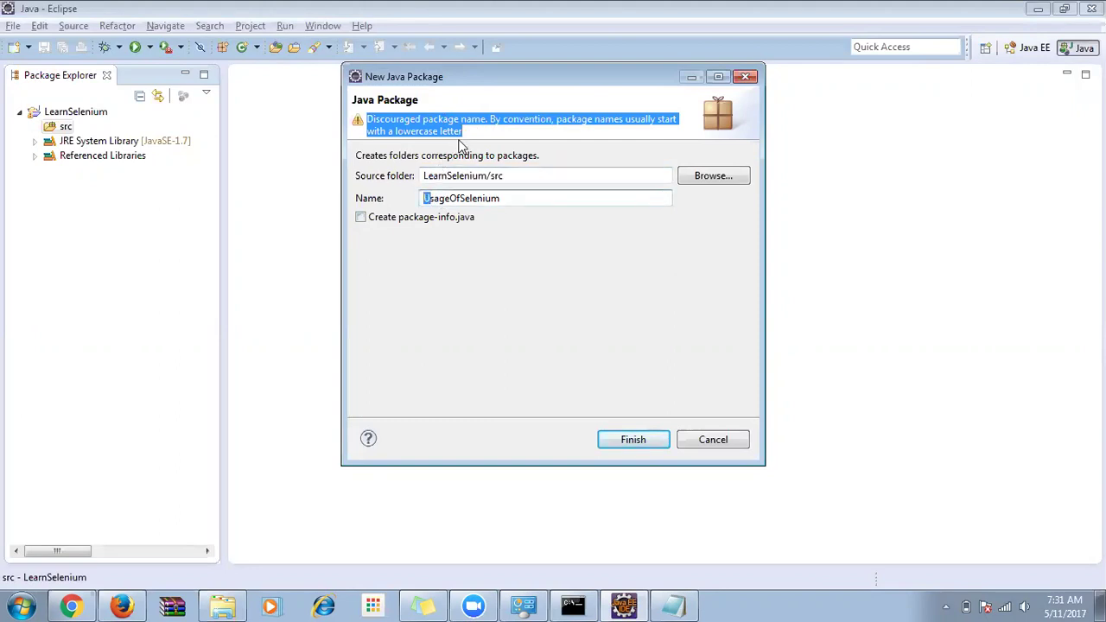
{"action": "type", "text": "u"}
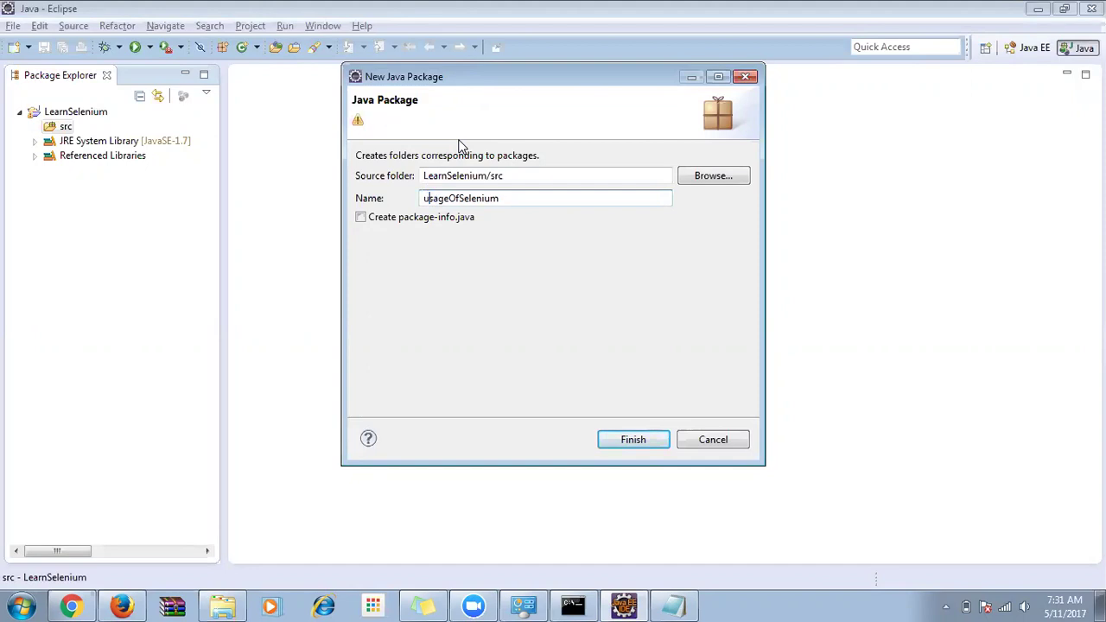
{"action": "left_click", "coordinate": [616, 440]}
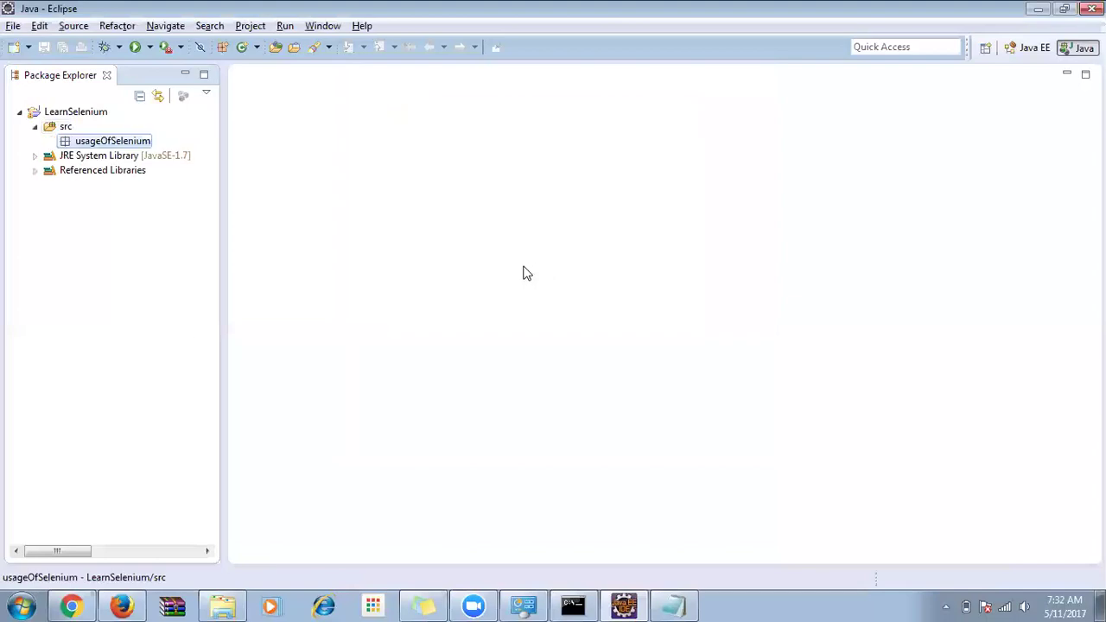
Create class LoginLogout with default access in the usageOfSelenium package.
{"action": "right_click", "coordinate": [95, 146]}
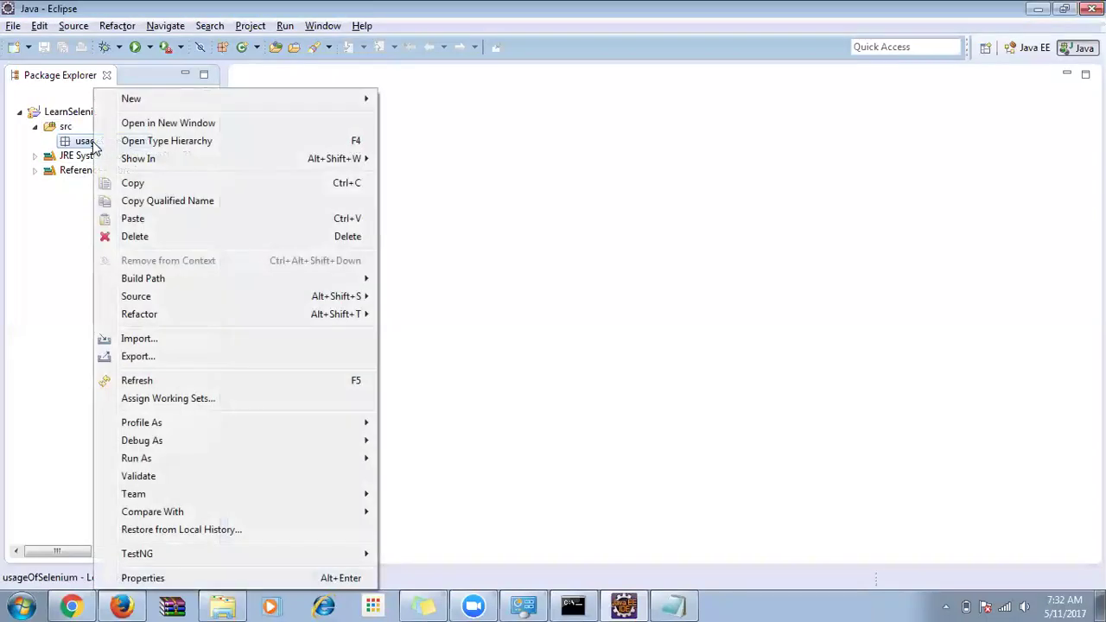
{"action": "mouse_move", "coordinate": [178, 106]}
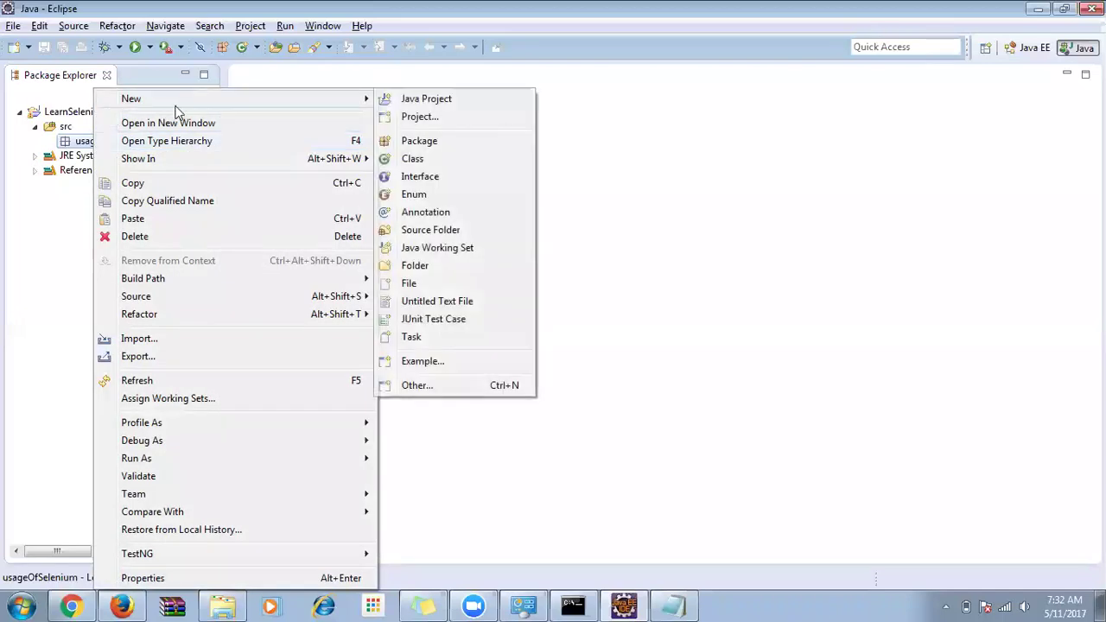
{"action": "left_click", "coordinate": [413, 159]}
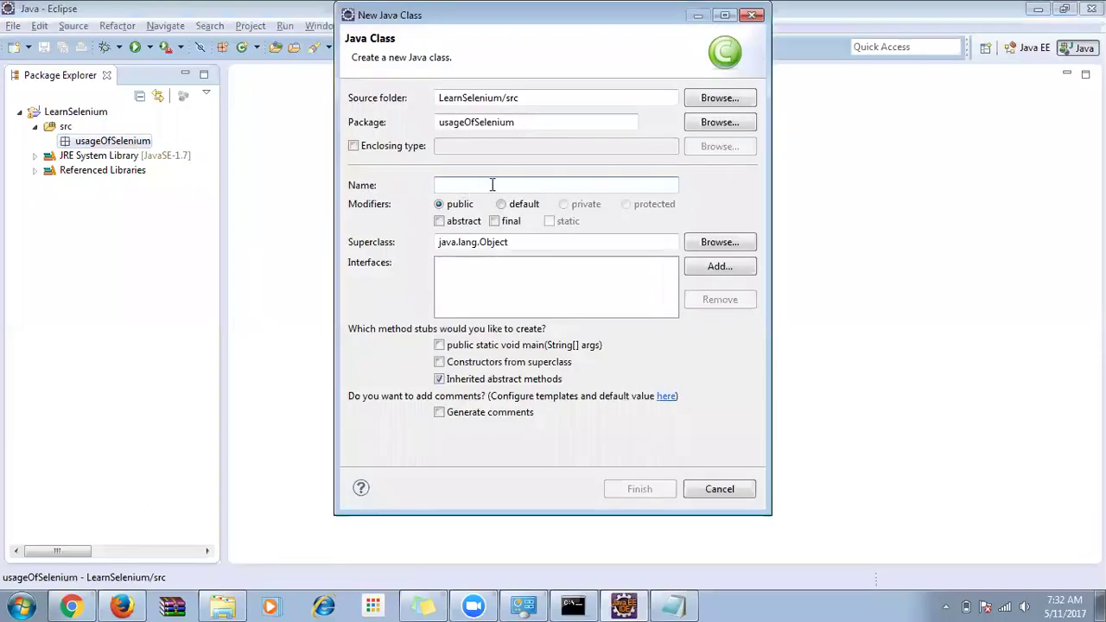
{"action": "type", "text": "LoginL"}
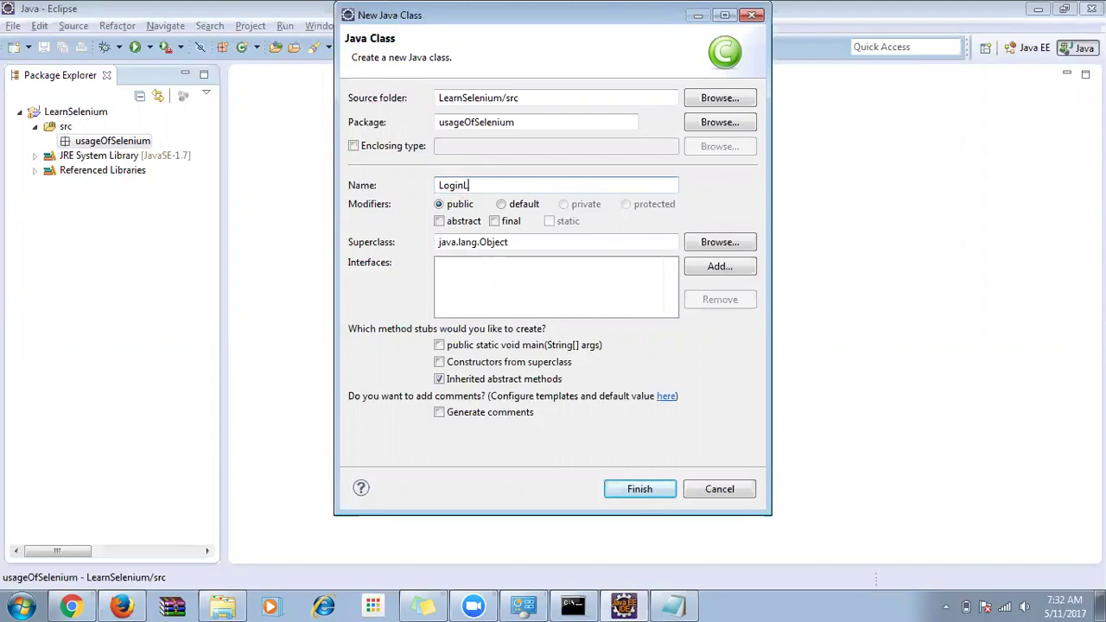
{"action": "type", "text": "ogout"}
{"action": "left_click", "coordinate": [503, 205]}
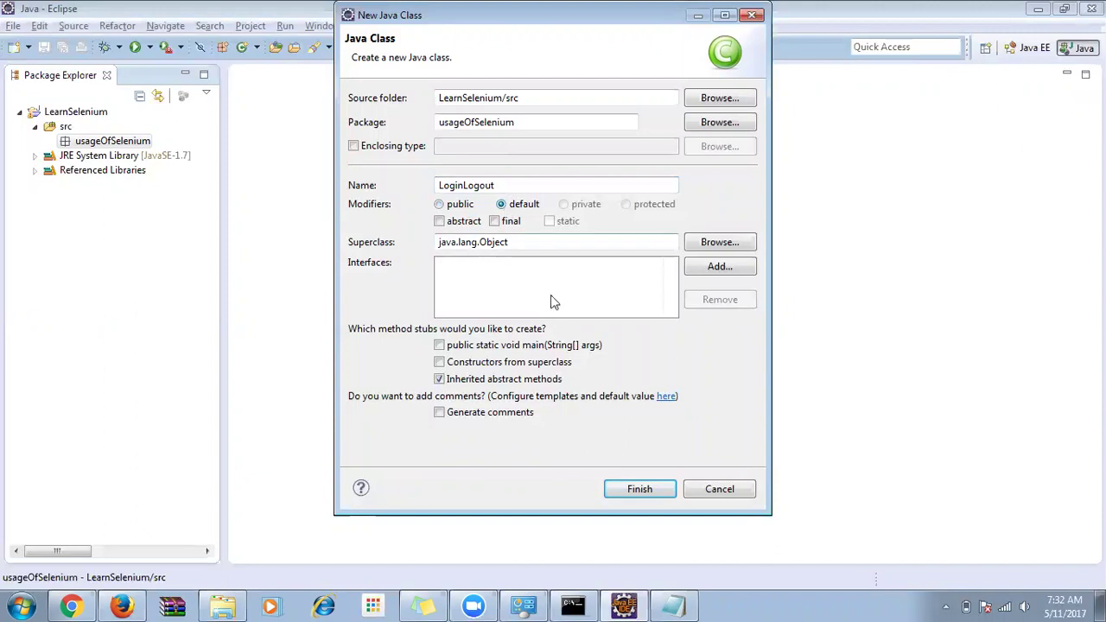
{"action": "left_click", "coordinate": [639, 489]}
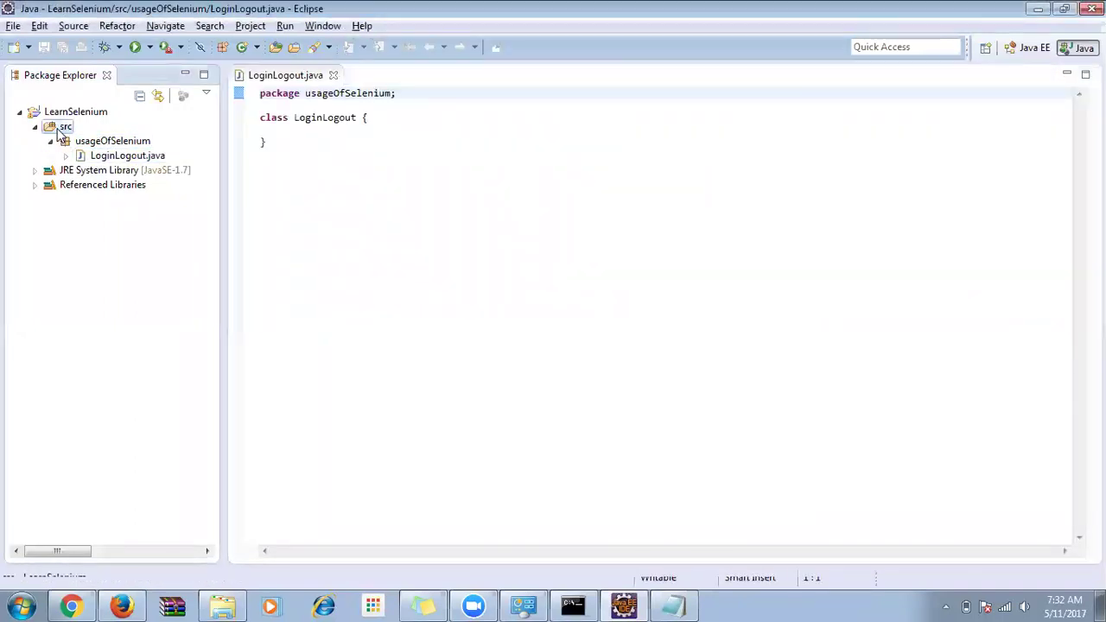
Dismiss the src folder's context menu and select the usageOfSelenium package.
{"action": "right_click", "coordinate": [57, 131]}
{"action": "mouse_move", "coordinate": [94, 51]}
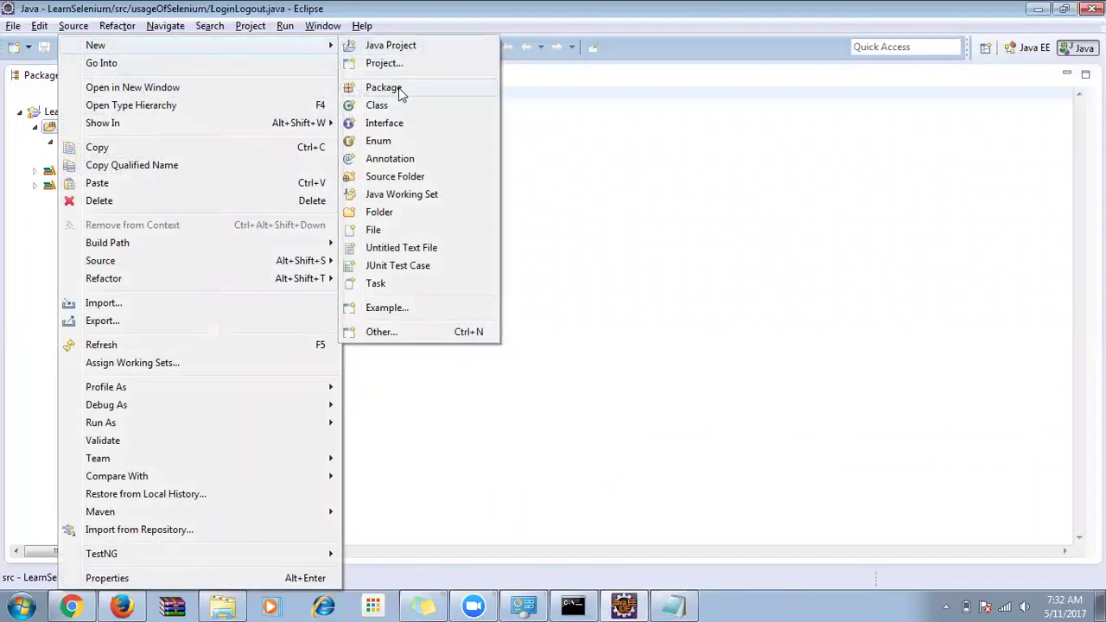
{"action": "left_click", "coordinate": [546, 144]}
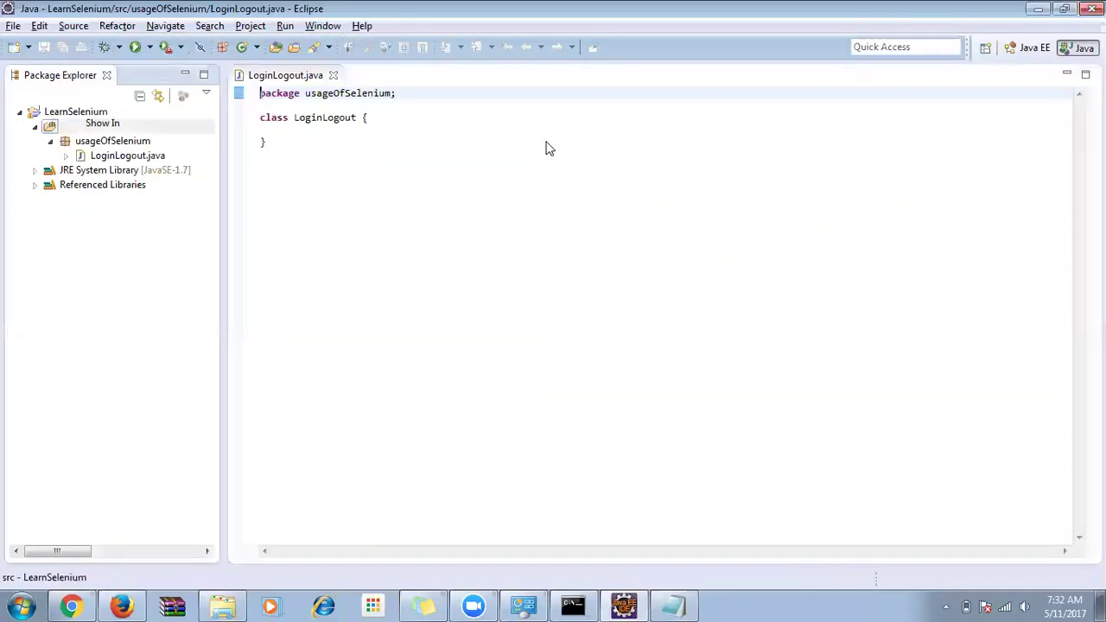
{"action": "left_click", "coordinate": [99, 146]}
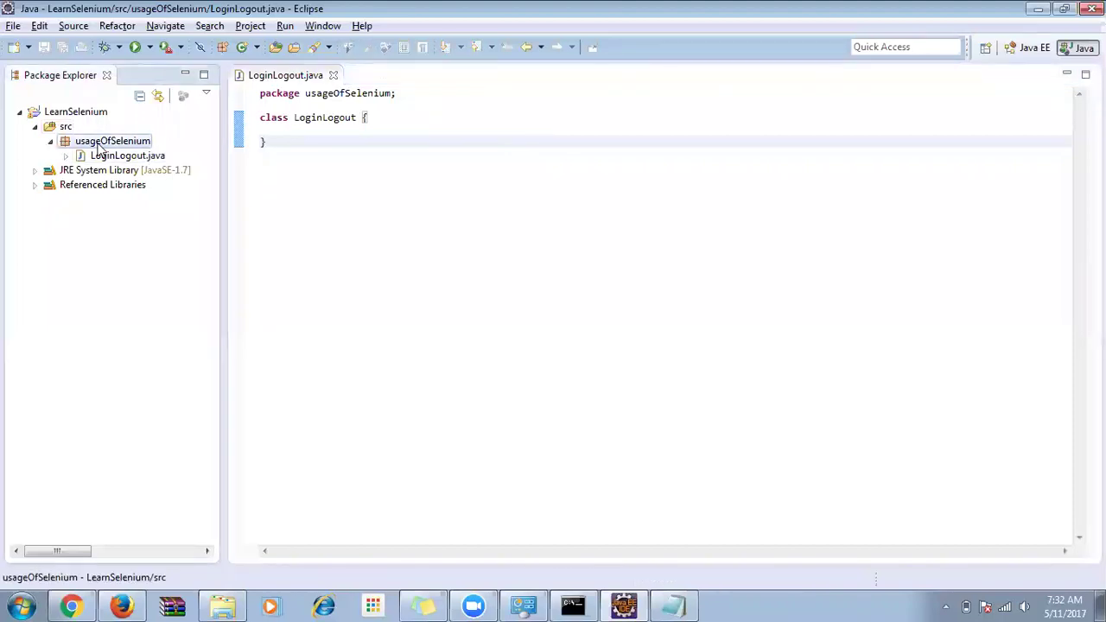
Highlight the Package and Class/Java files lines in the Notepad notes.
{"action": "key", "text": "alt+Tab"}
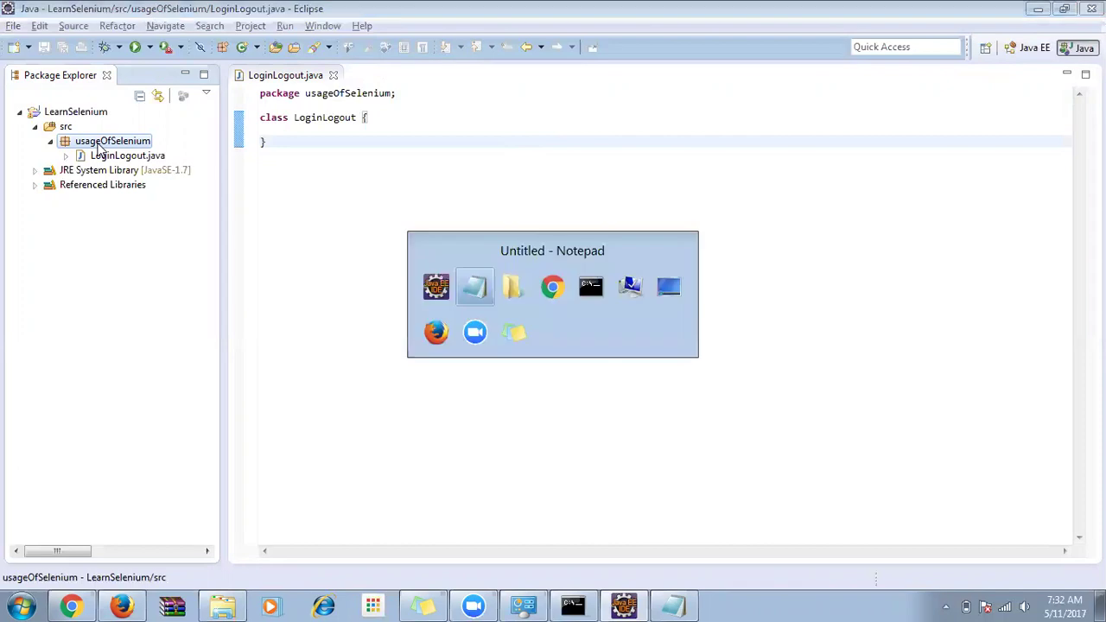
{"action": "left_click_drag", "start_coordinate": [317, 197], "coordinate": [214, 197]}
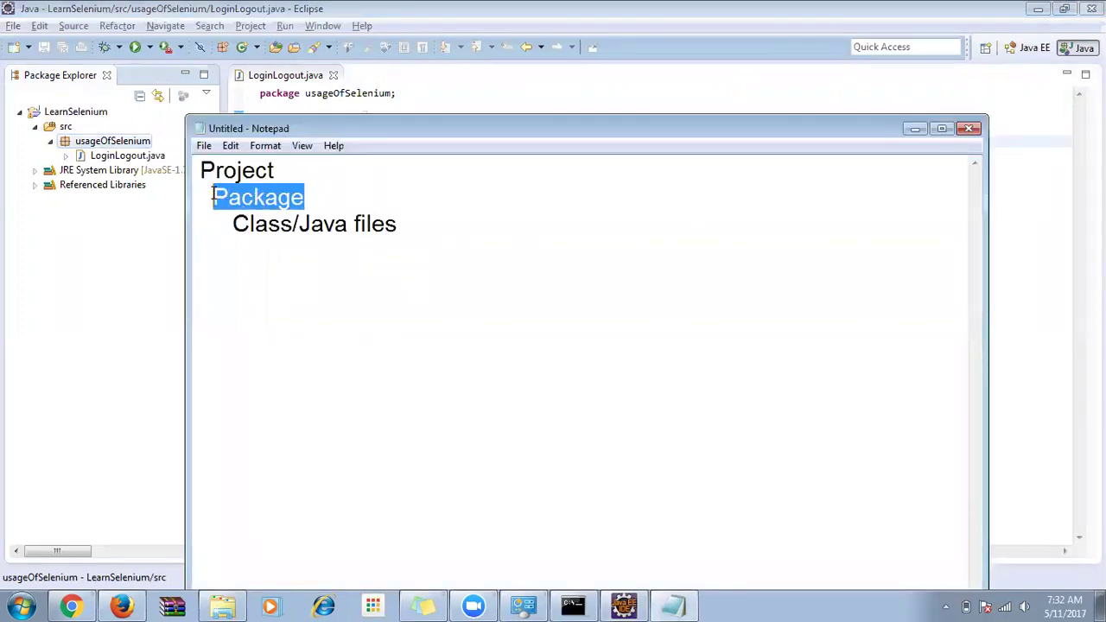
{"action": "left_click_drag", "start_coordinate": [441, 228], "coordinate": [234, 227]}
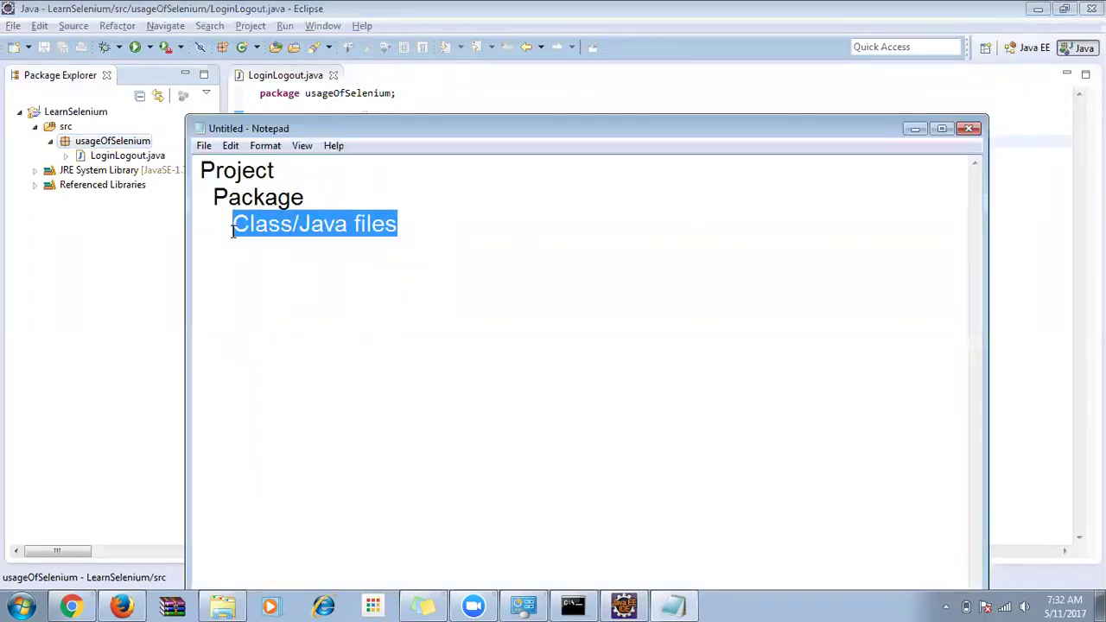
Create a default-access class named NewLearning in the usageOfSelenium package.
{"action": "left_click", "coordinate": [228, 224]}
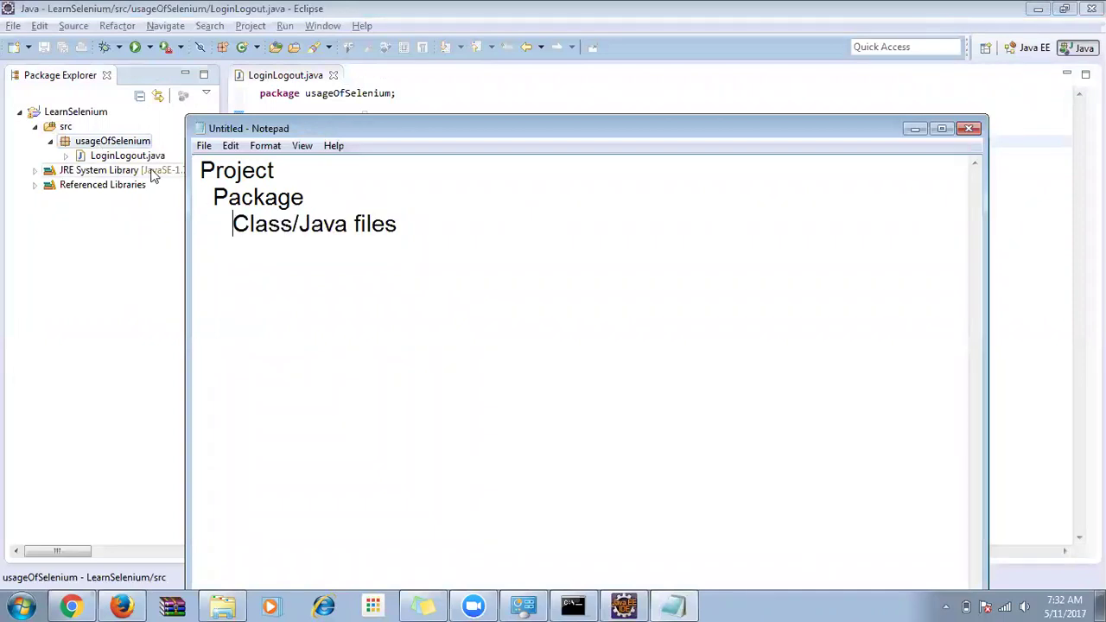
{"action": "right_click", "coordinate": [96, 147]}
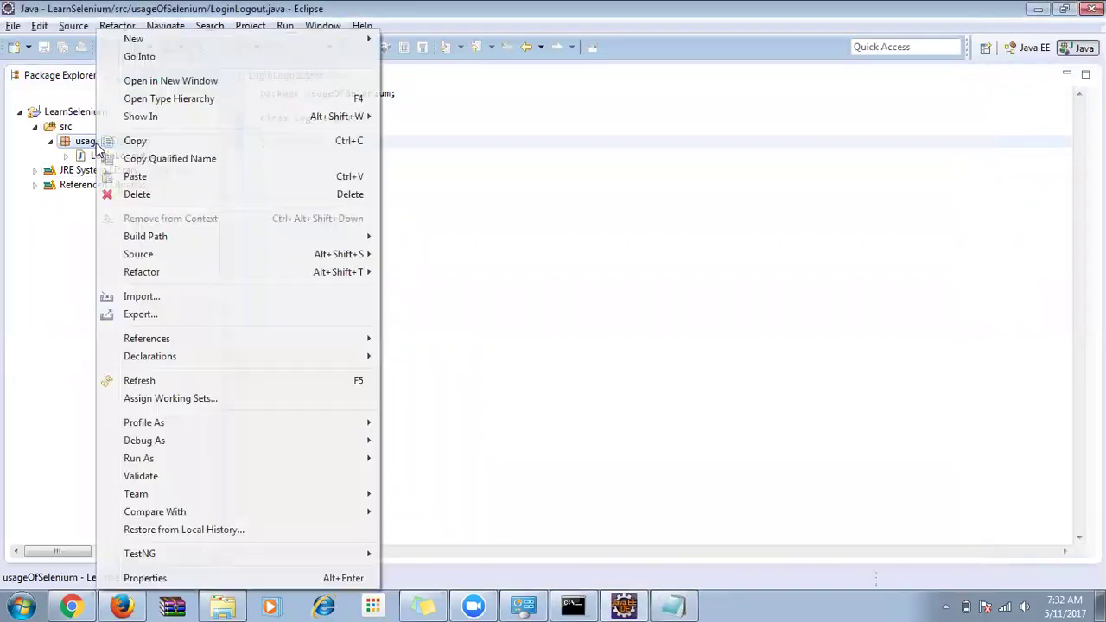
{"action": "mouse_move", "coordinate": [146, 39]}
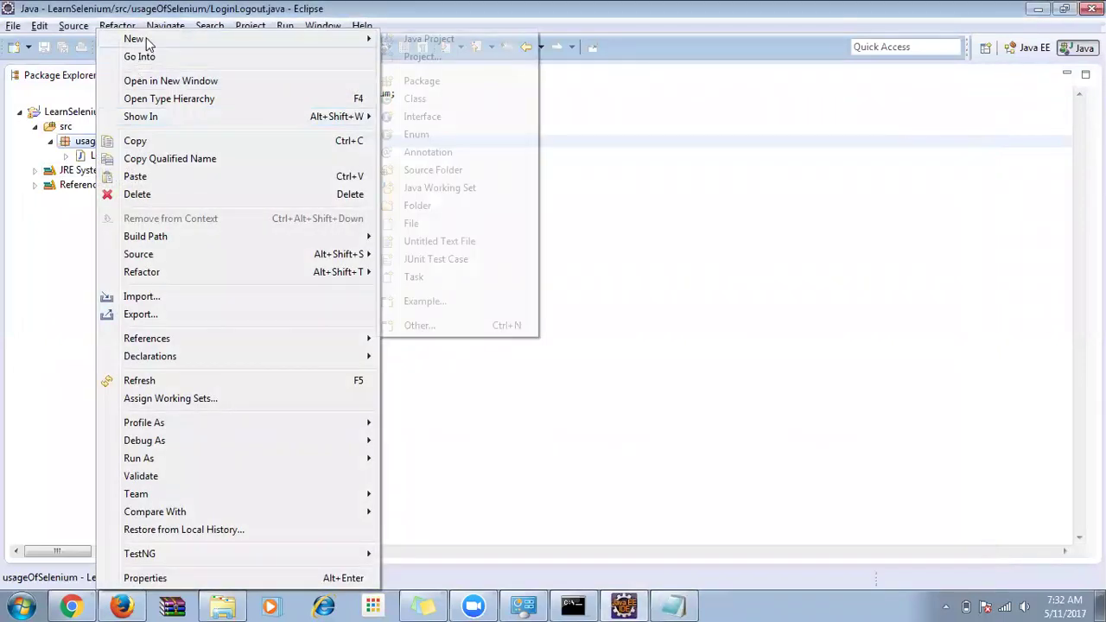
{"action": "left_click", "coordinate": [415, 100]}
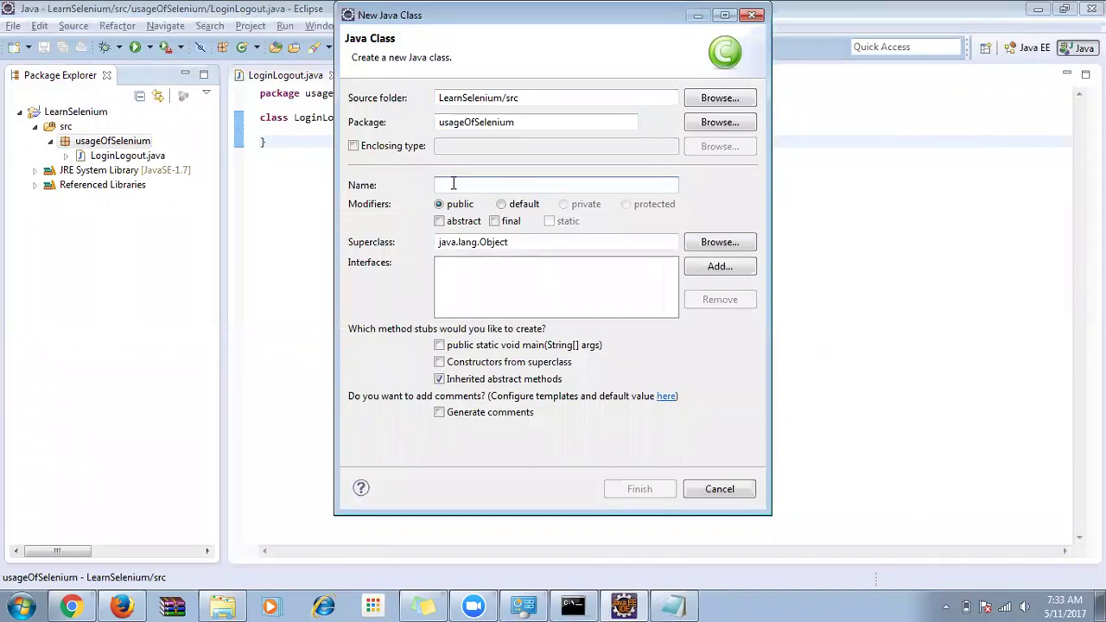
{"action": "type", "text": "New"}
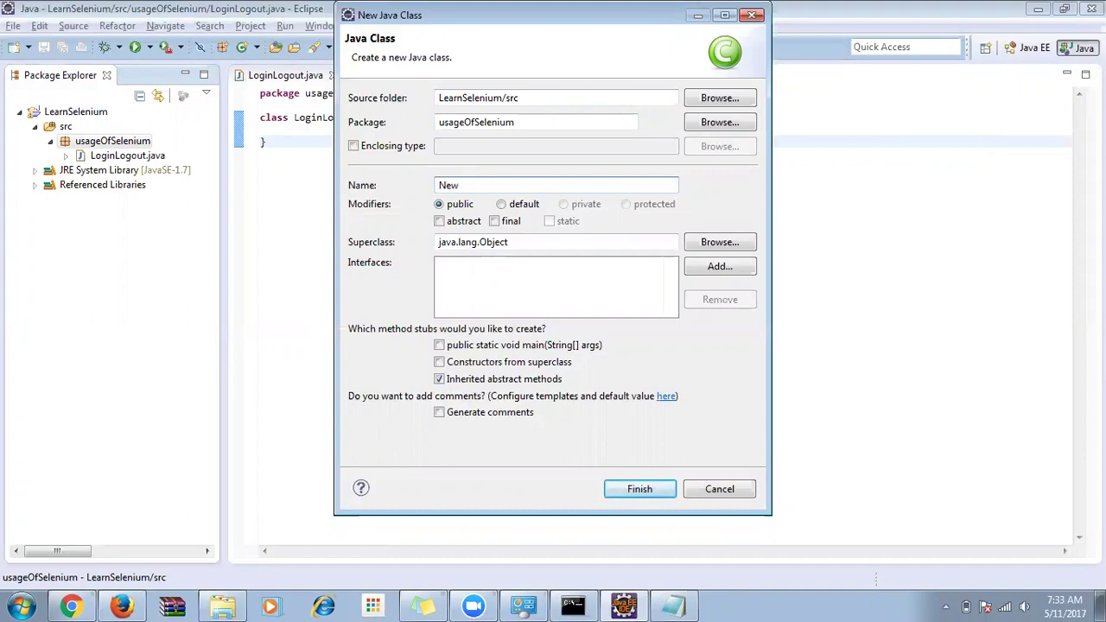
{"action": "type", "text": "Learning"}
{"action": "left_click", "coordinate": [502, 206]}
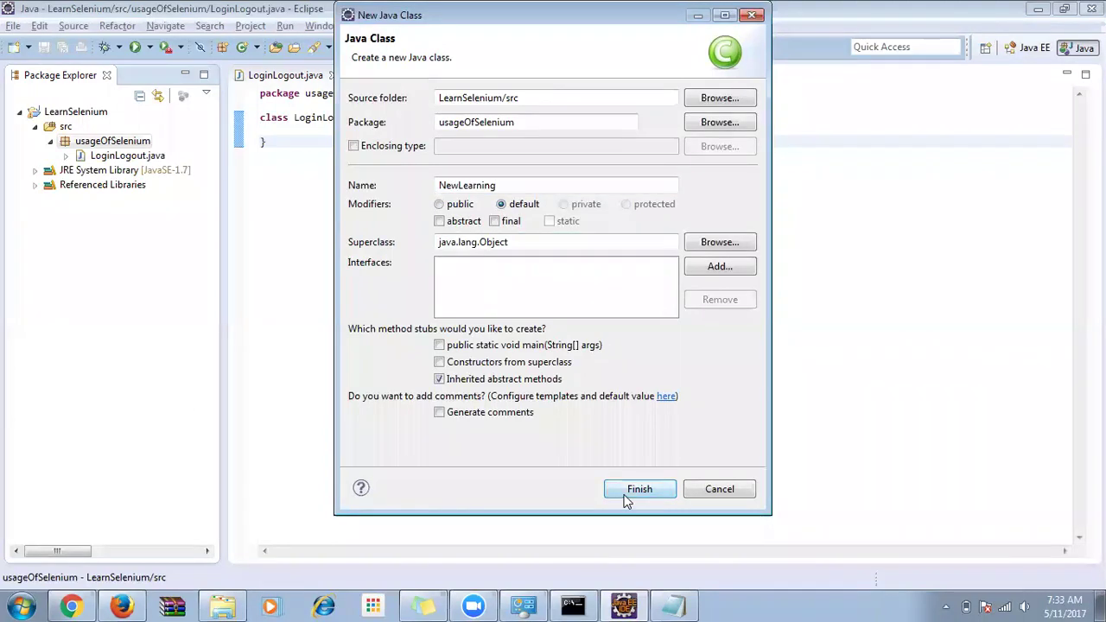
{"action": "double_click", "coordinate": [473, 185]}
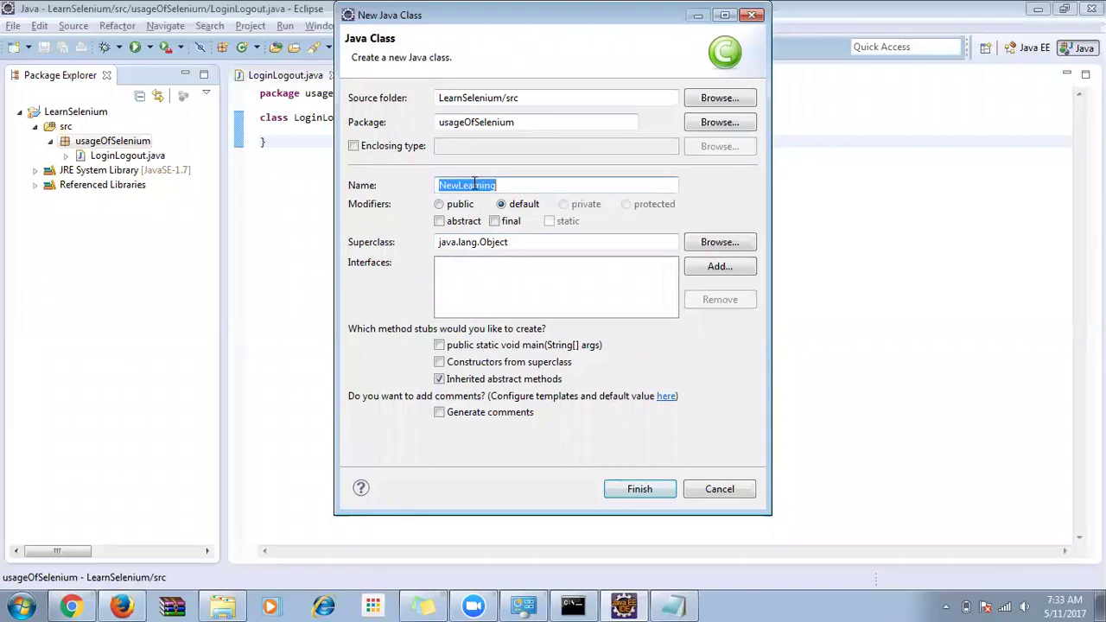
{"action": "left_click", "coordinate": [502, 207]}
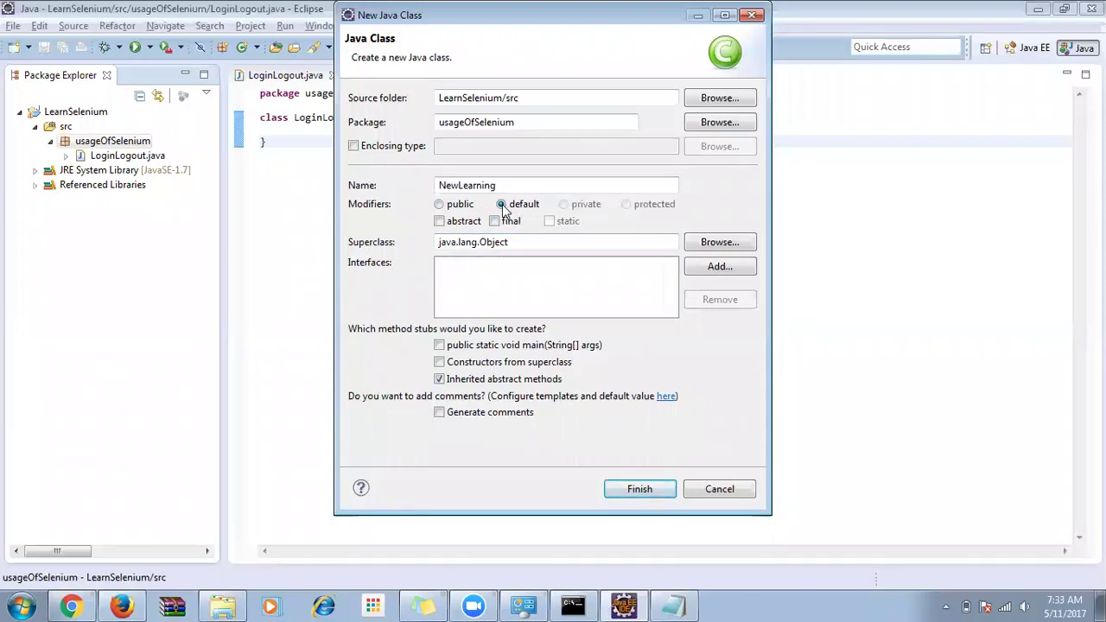
{"action": "left_click", "coordinate": [640, 490]}
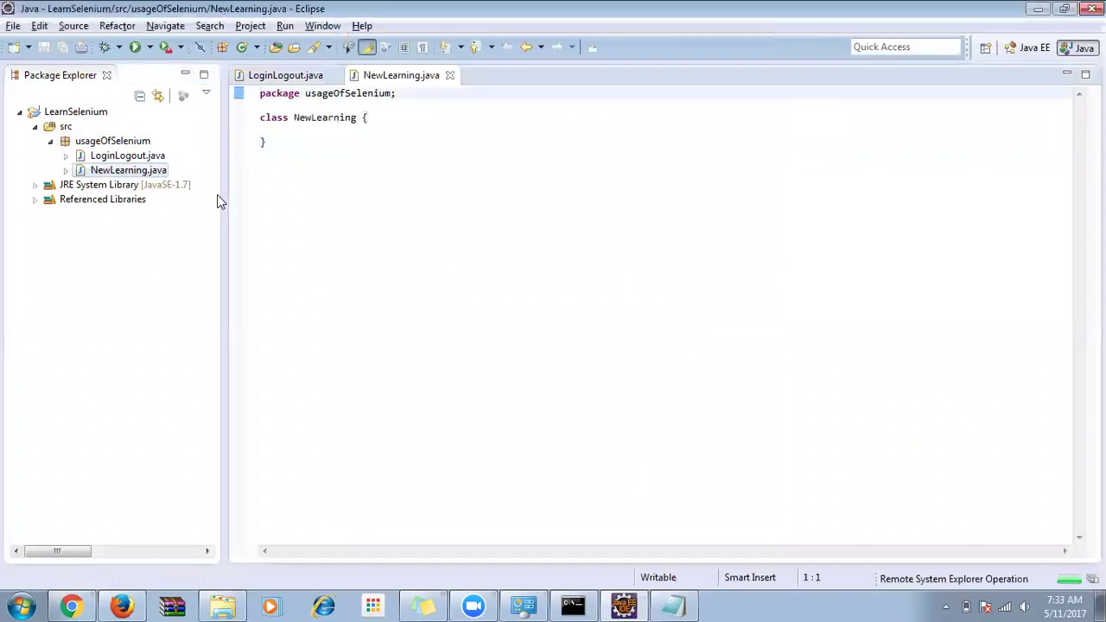
Review the new NewLearning class declaration and its usageOfSelenium package statement.
{"action": "left_click_drag", "start_coordinate": [283, 140], "coordinate": [283, 103]}
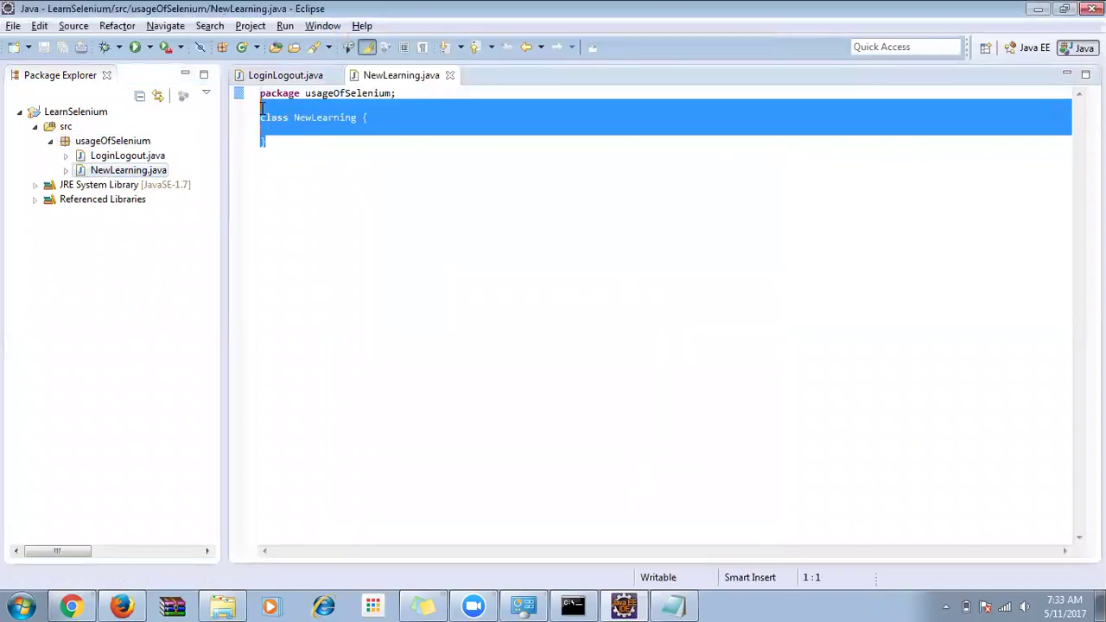
{"action": "double_click", "coordinate": [318, 93]}
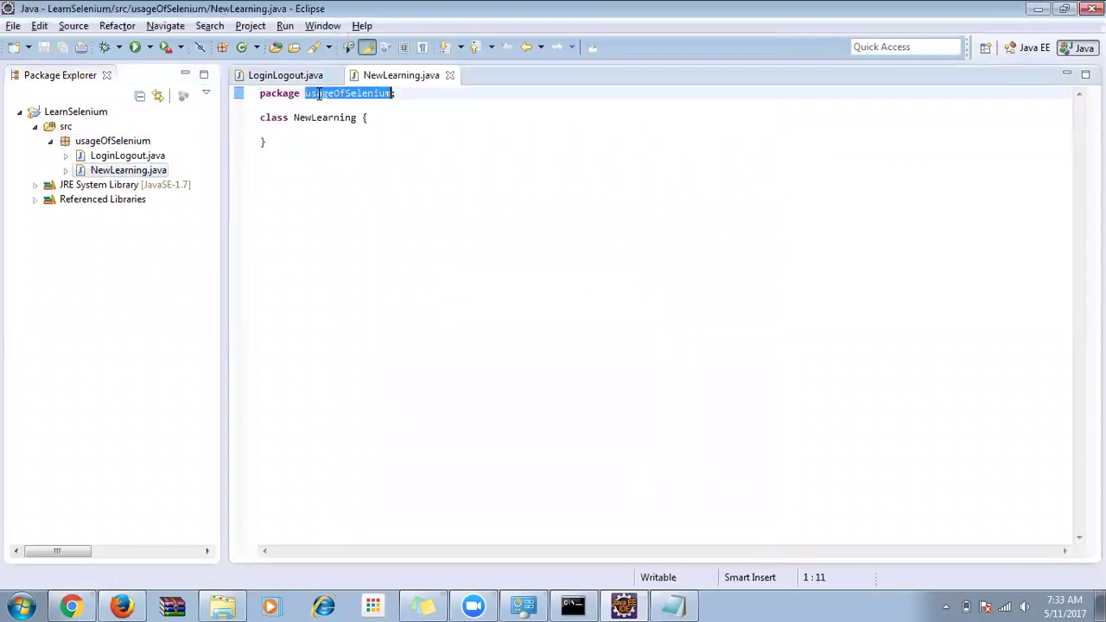
{"action": "left_click", "coordinate": [110, 141]}
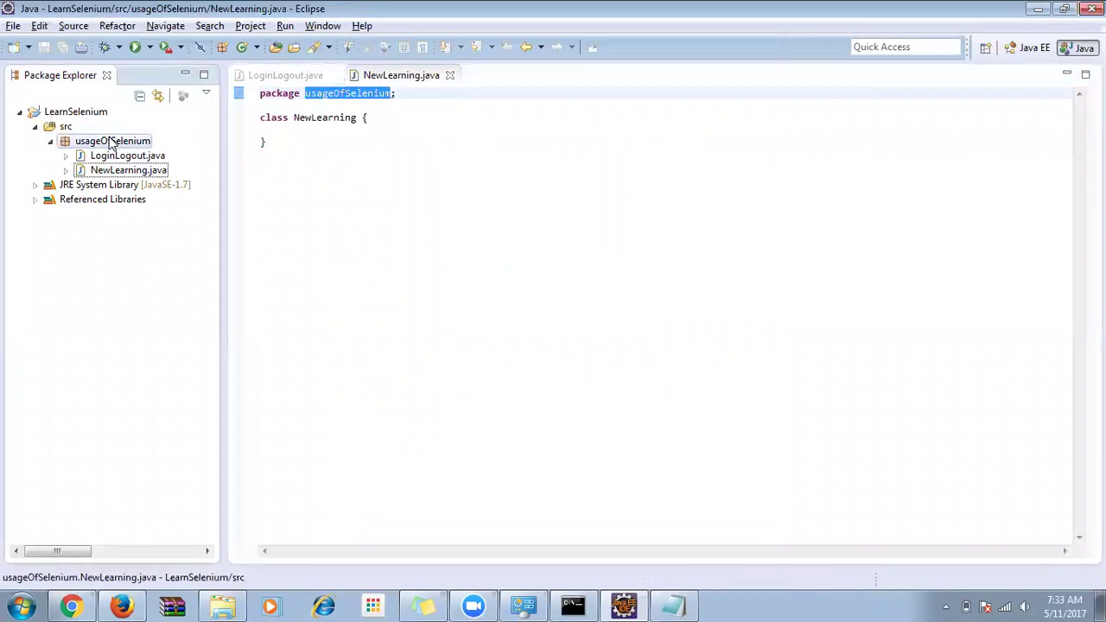
{"action": "left_click", "coordinate": [321, 117]}
{"action": "left_click", "coordinate": [315, 134]}
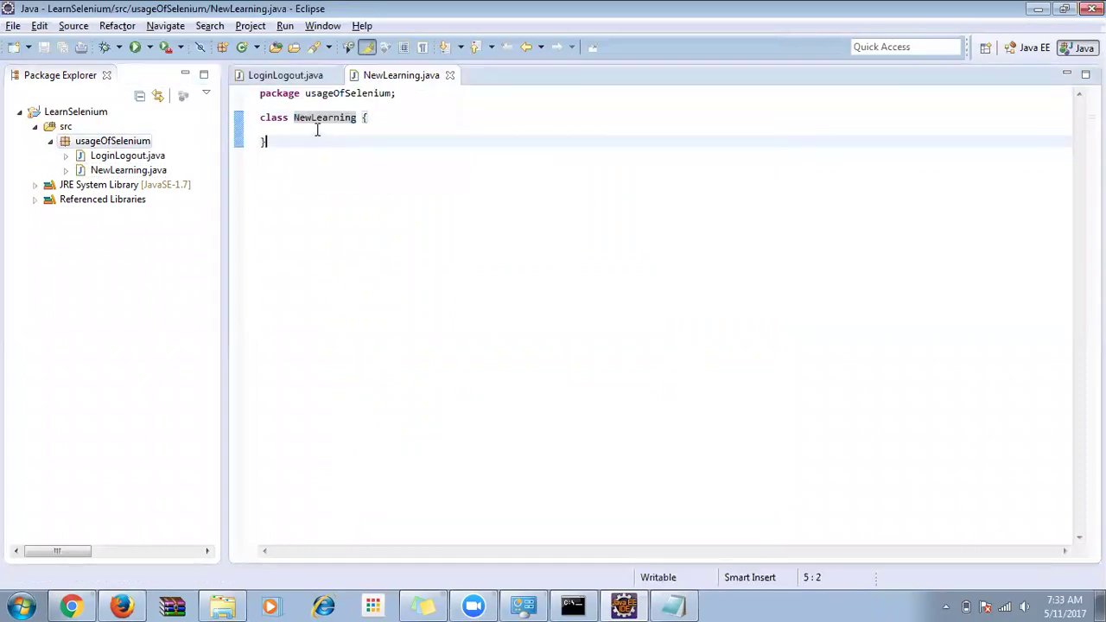
{"action": "left_click", "coordinate": [323, 27]}
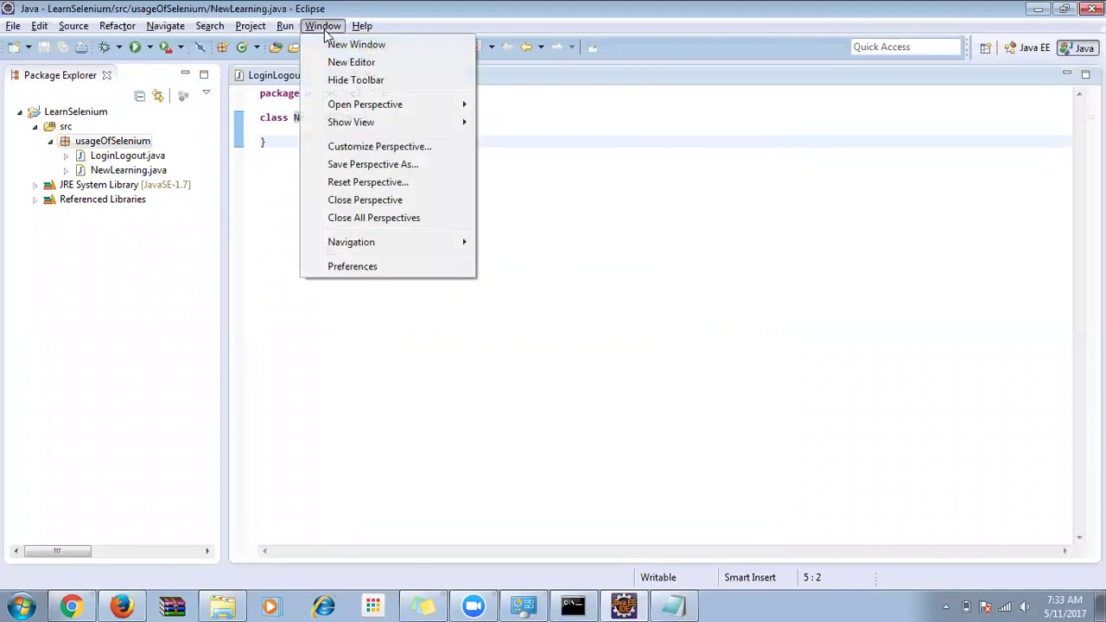
Change the Colors and Fonts > Basic > Text Font size from 10 to 13 (Consolas) and apply it.
{"action": "left_click", "coordinate": [370, 268]}
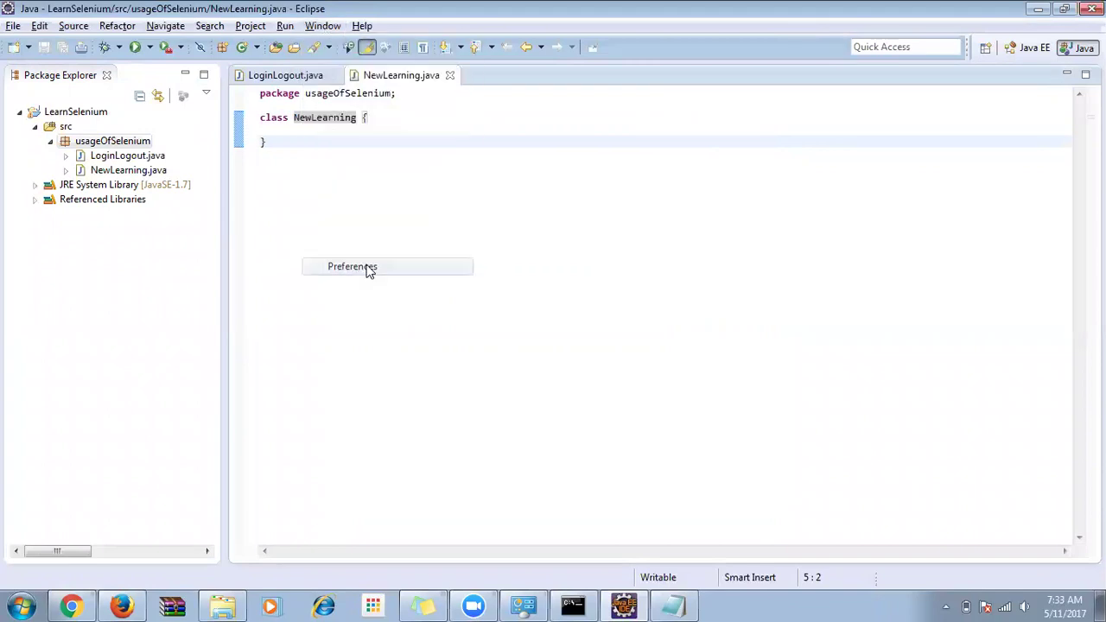
{"action": "type", "text": "fon"}
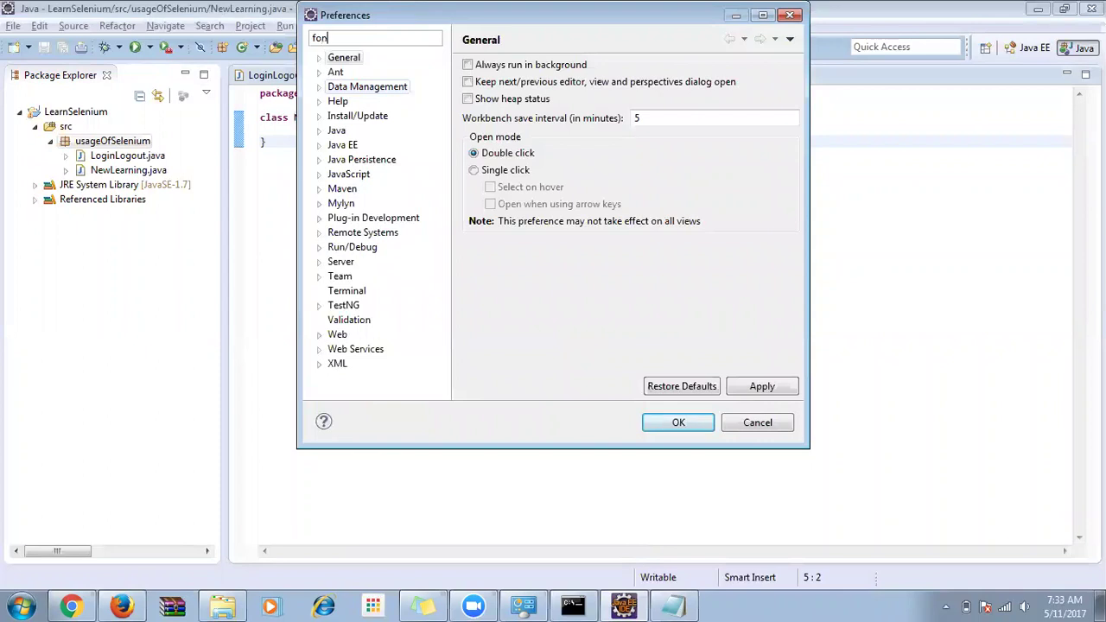
{"action": "left_click", "coordinate": [394, 88]}
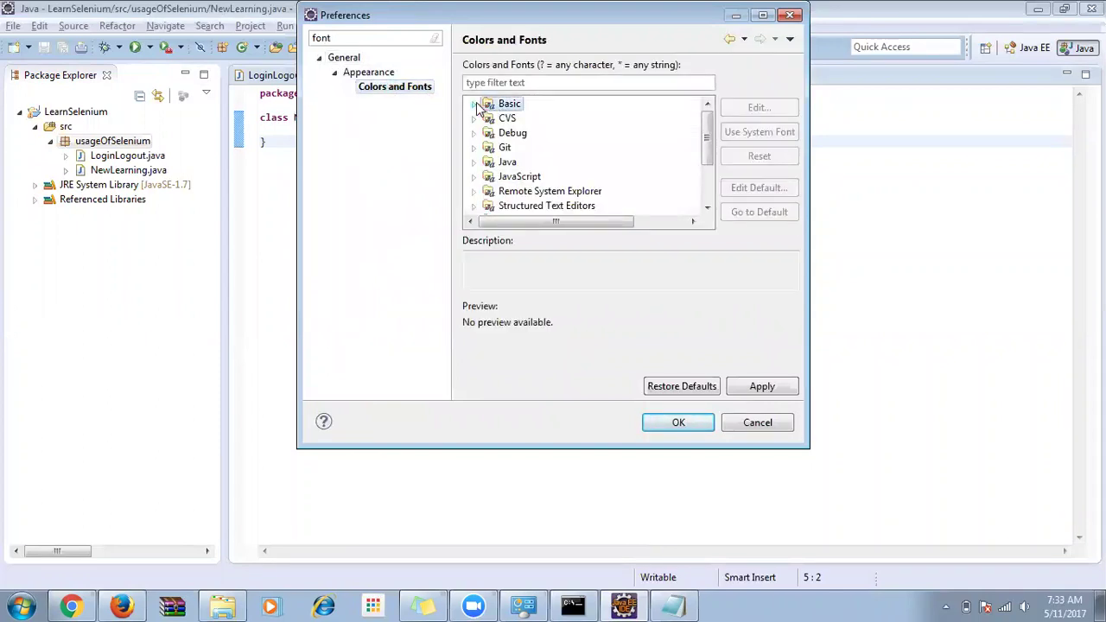
{"action": "left_click", "coordinate": [474, 104]}
{"action": "scroll", "coordinate": [581, 169], "scroll_direction": "down", "scroll_amount": 3}
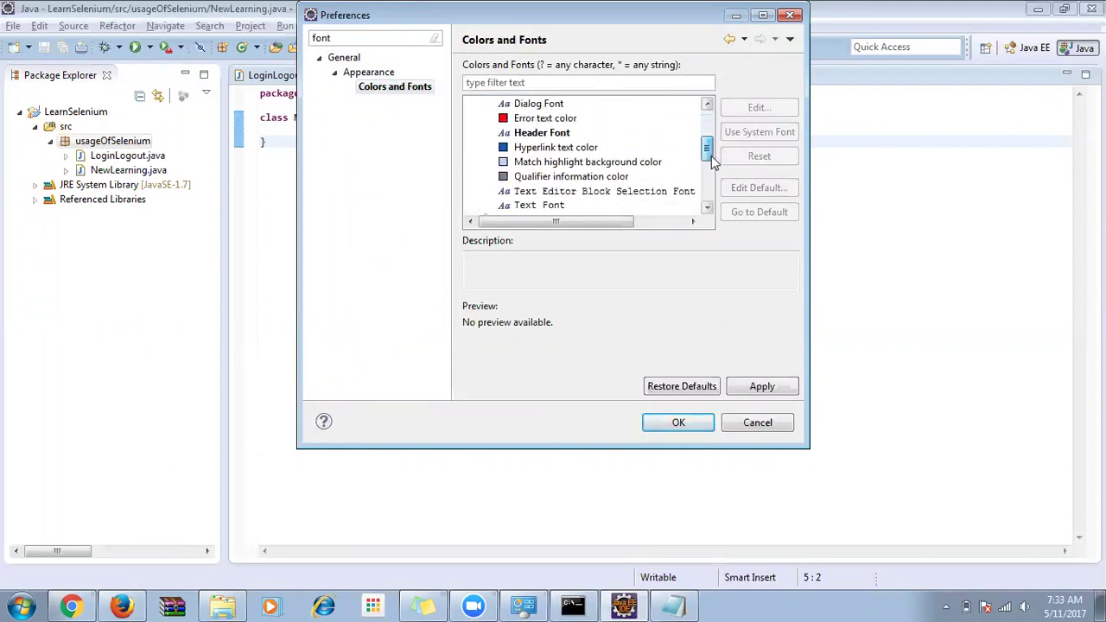
{"action": "left_click", "coordinate": [550, 164]}
{"action": "left_click", "coordinate": [759, 108]}
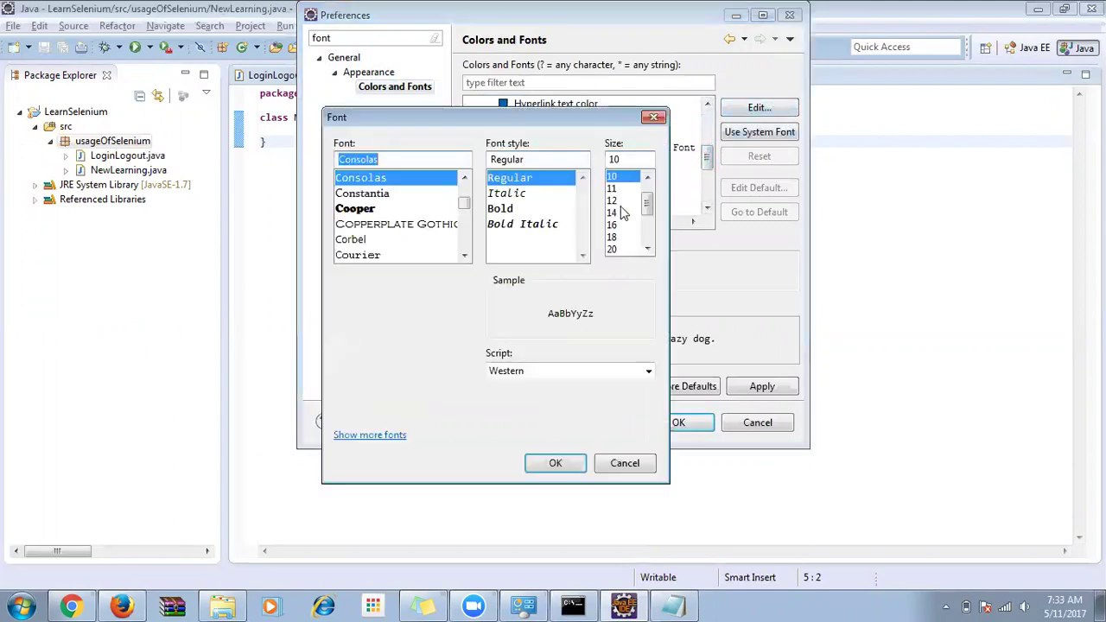
{"action": "double_click", "coordinate": [624, 158]}
{"action": "type", "text": "13"}
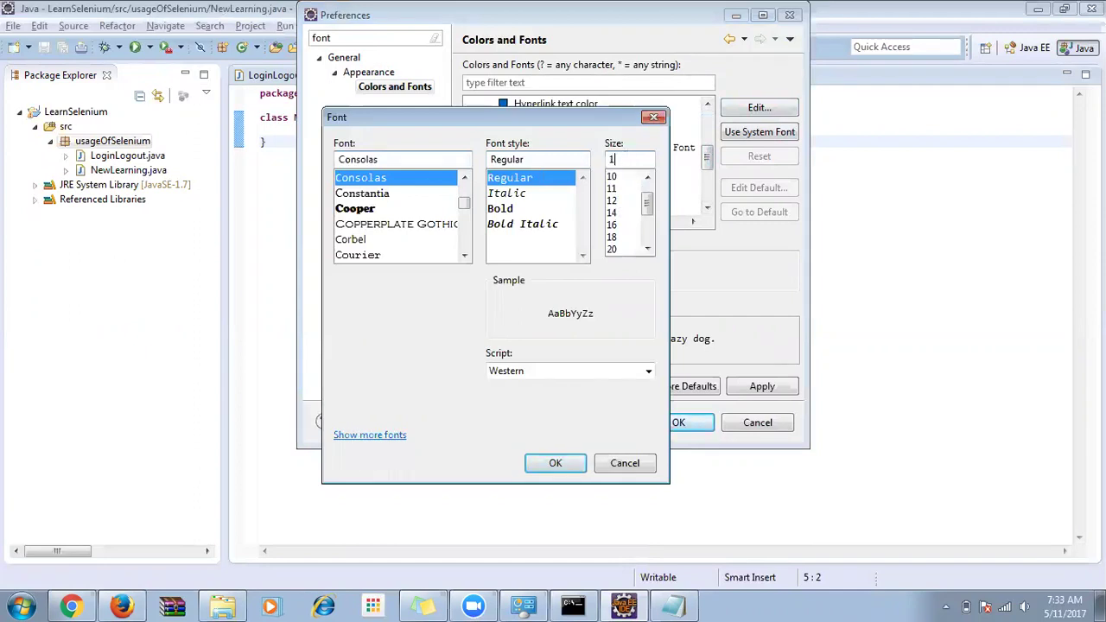
{"action": "left_click", "coordinate": [574, 463]}
{"action": "left_click", "coordinate": [745, 389]}
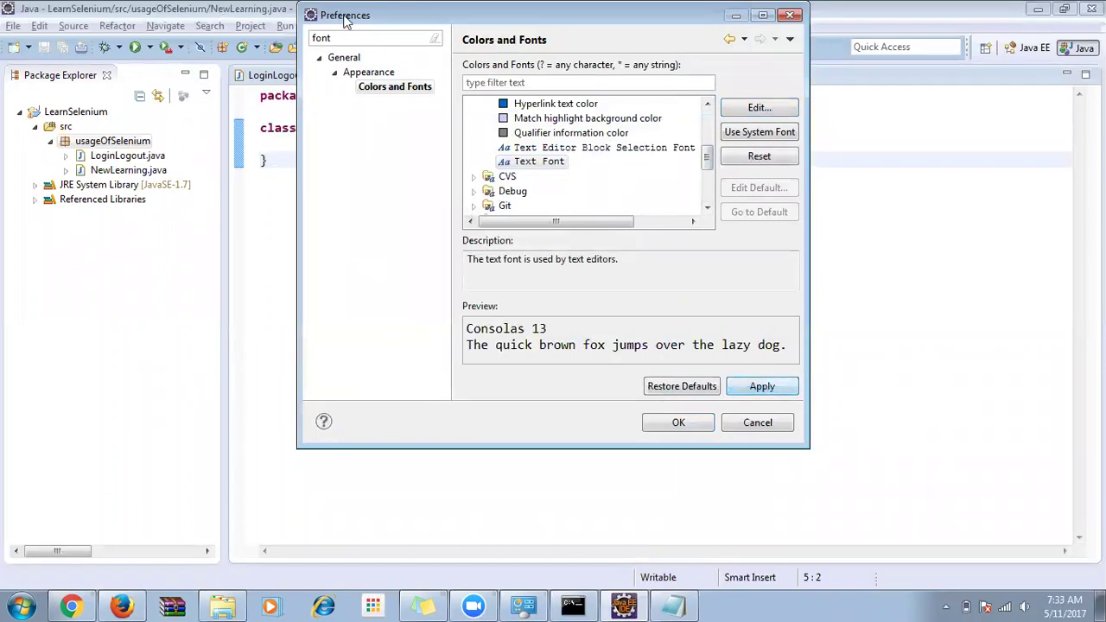
{"action": "left_click_drag", "start_coordinate": [341, 19], "coordinate": [419, 96]}
{"action": "left_click", "coordinate": [757, 499]}
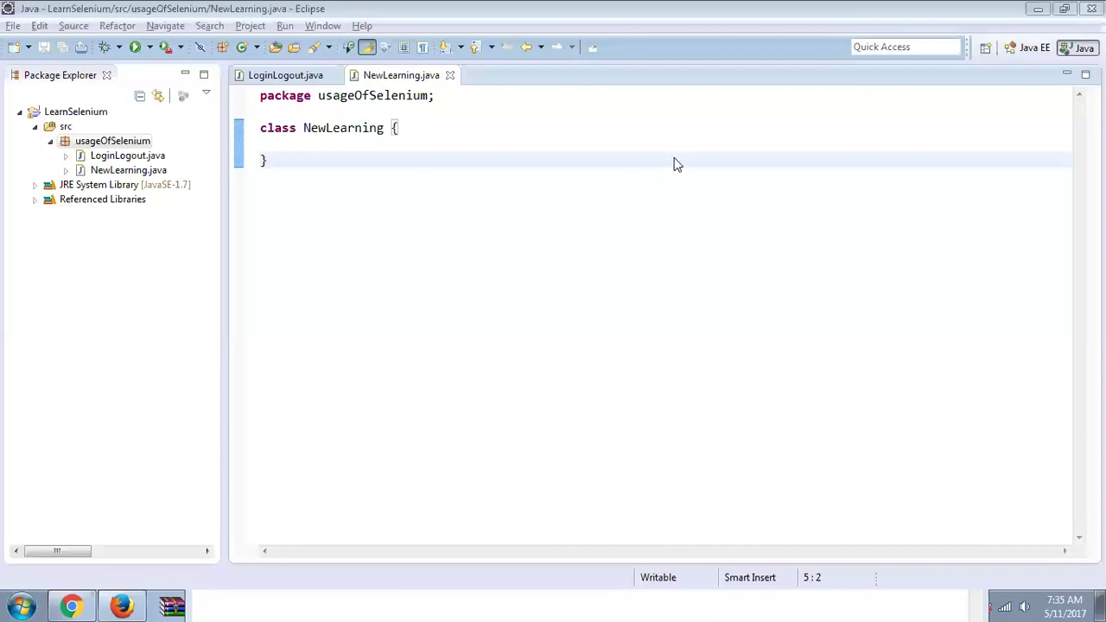
{"action": "left_click", "coordinate": [368, 144]}
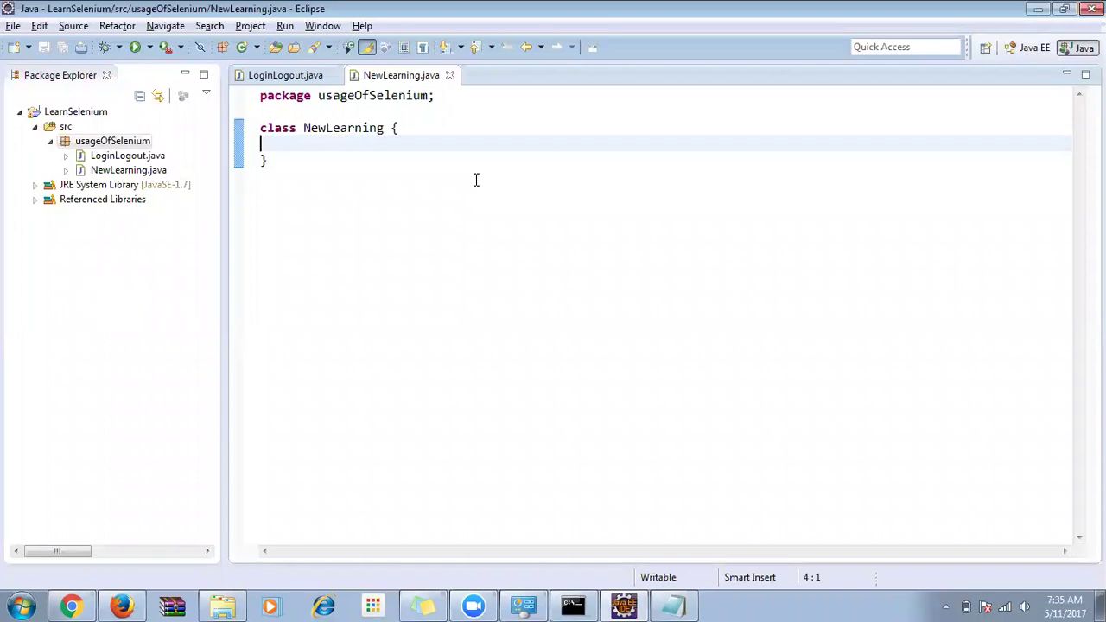
Insert the main method template with main plus Ctrl+Space, then delete it to redo.
{"action": "key", "text": "Tab"}
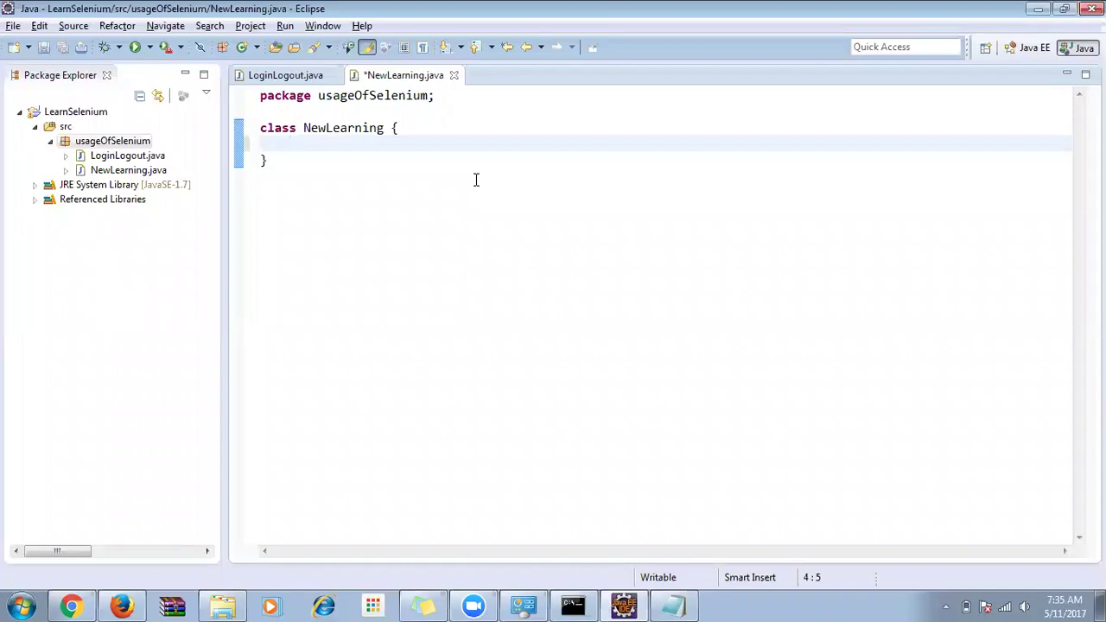
{"action": "type", "text": "main"}
{"action": "key", "text": "ctrl+space"}
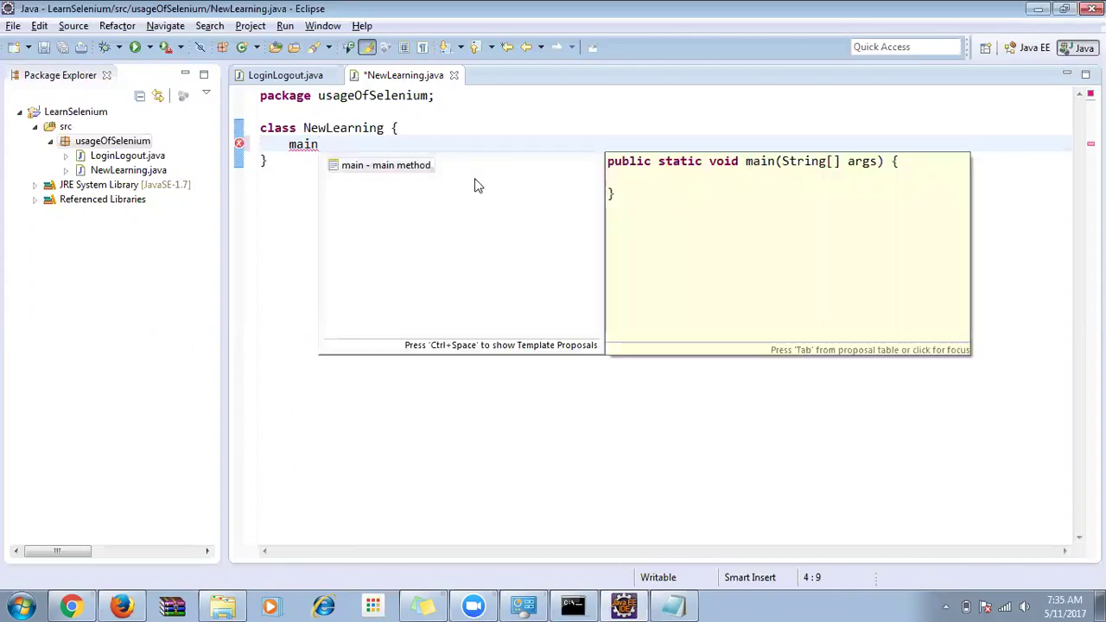
{"action": "key", "text": "Return"}
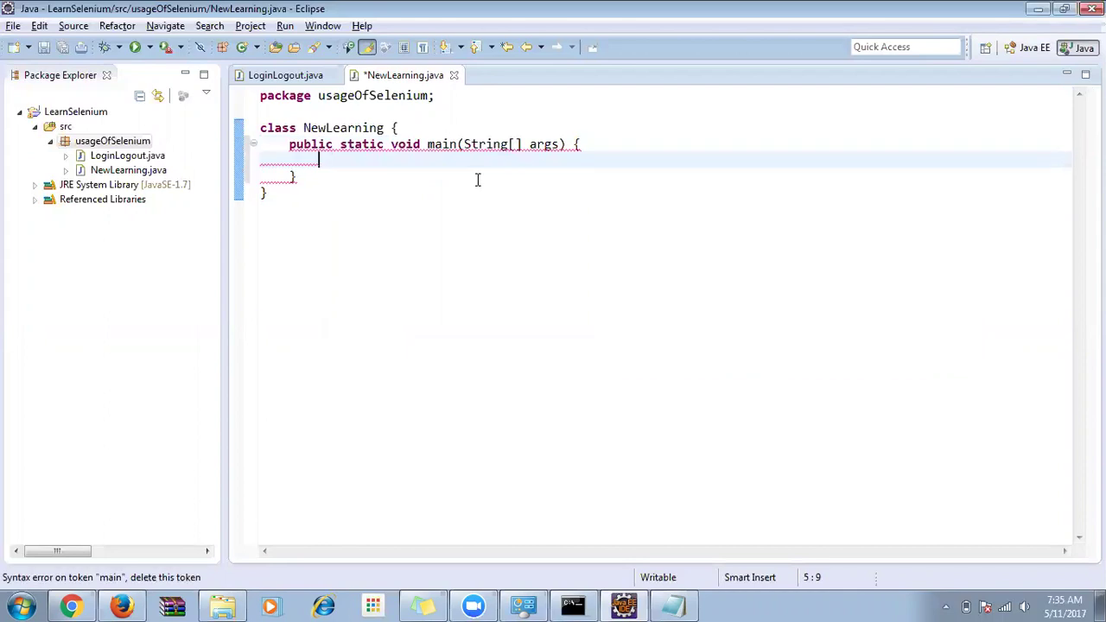
{"action": "left_click_drag", "start_coordinate": [282, 150], "coordinate": [311, 178]}
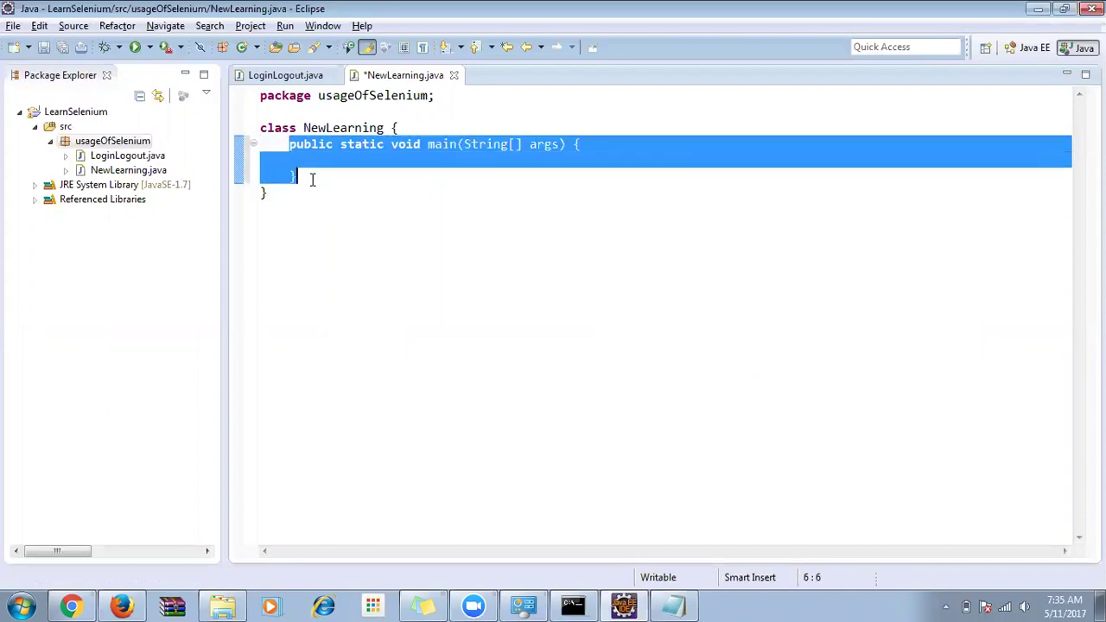
{"action": "key", "text": "Delete"}
Reinsert the public static void main(String[] args) template and save NewLearning.java.
{"action": "type", "text": "main"}
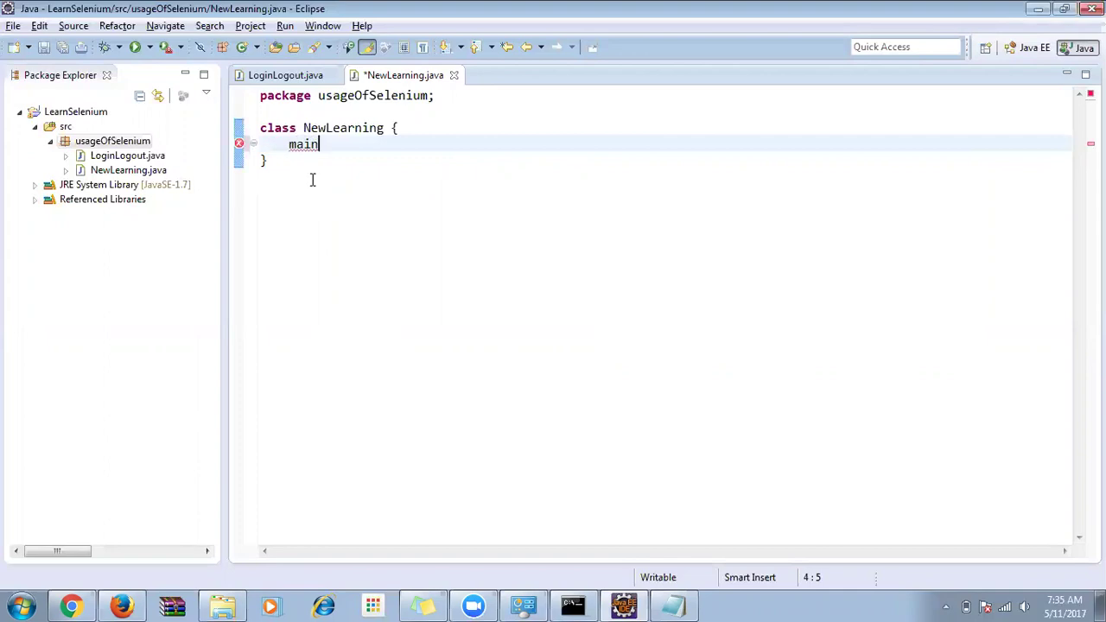
{"action": "key", "text": "ctrl+space"}
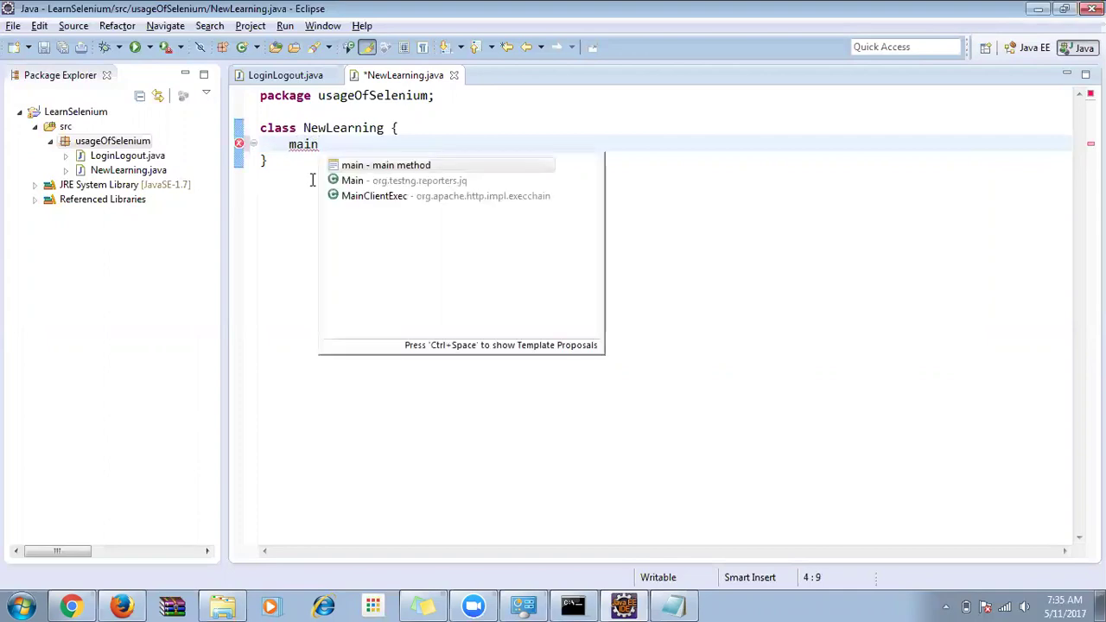
{"action": "key", "text": "Return"}
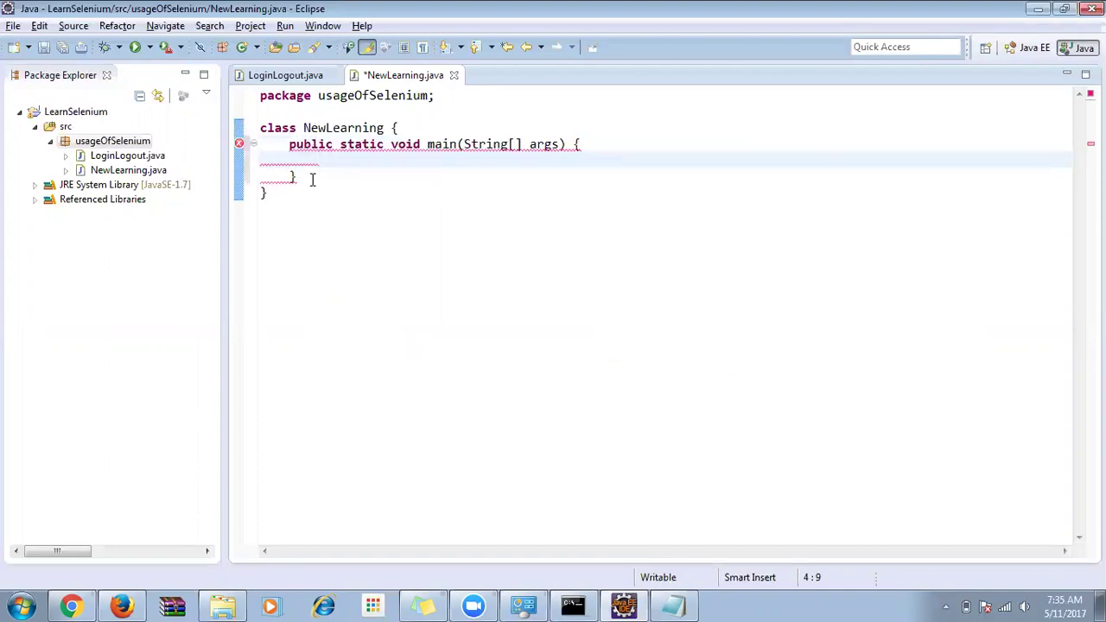
{"action": "left_click_drag", "start_coordinate": [288, 144], "coordinate": [303, 174]}
{"action": "left_click", "coordinate": [303, 174]}
{"action": "left_click", "coordinate": [337, 180]}
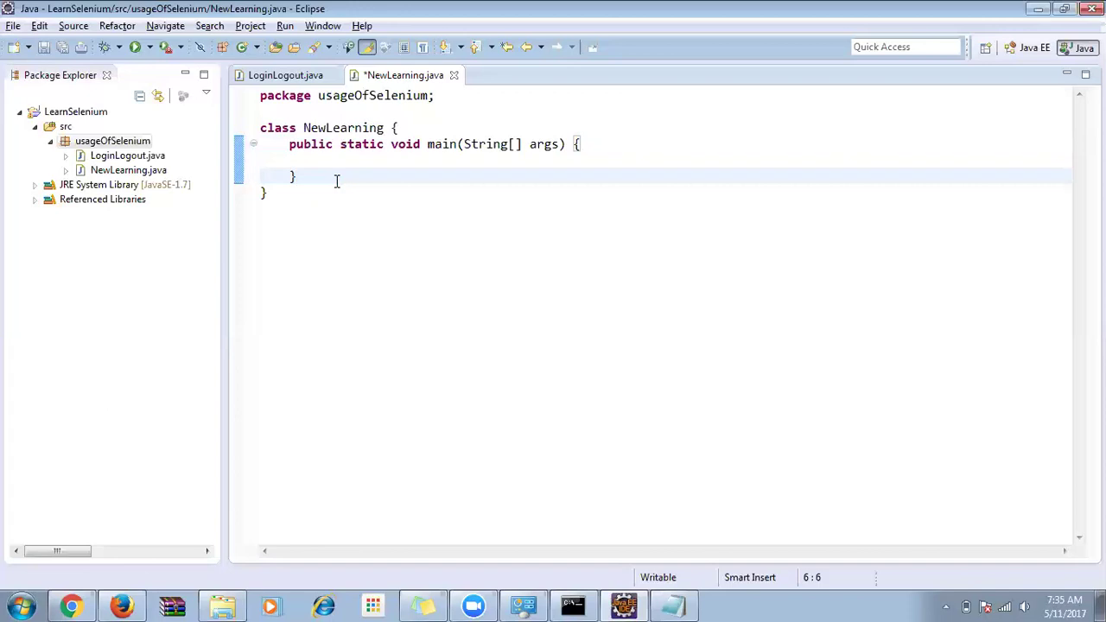
{"action": "key", "text": "ctrl+s"}
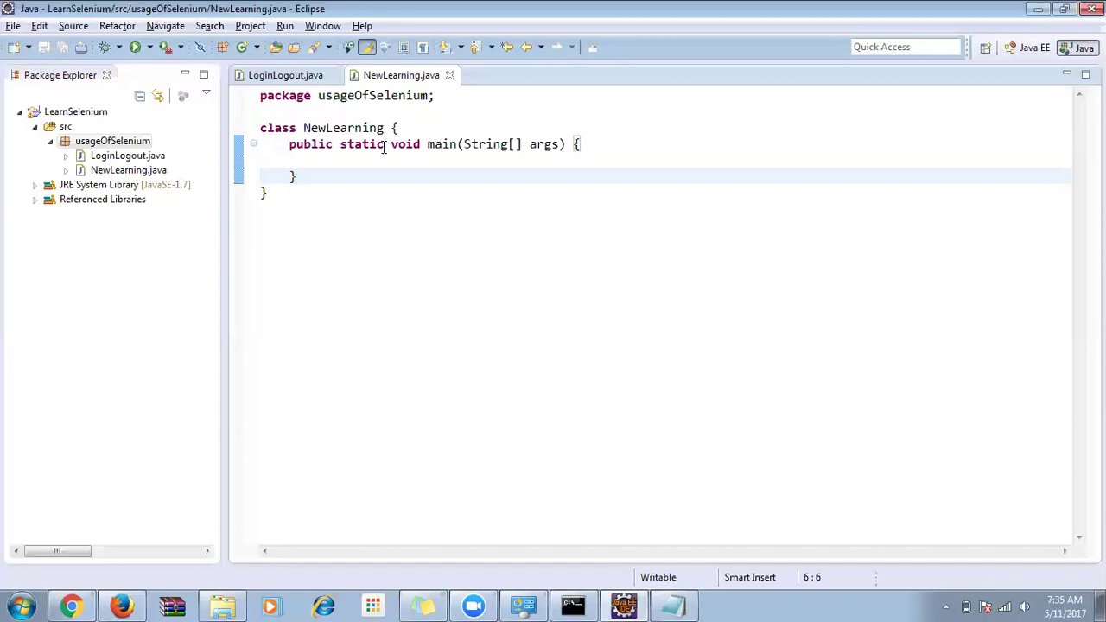
{"action": "left_click", "coordinate": [367, 164]}
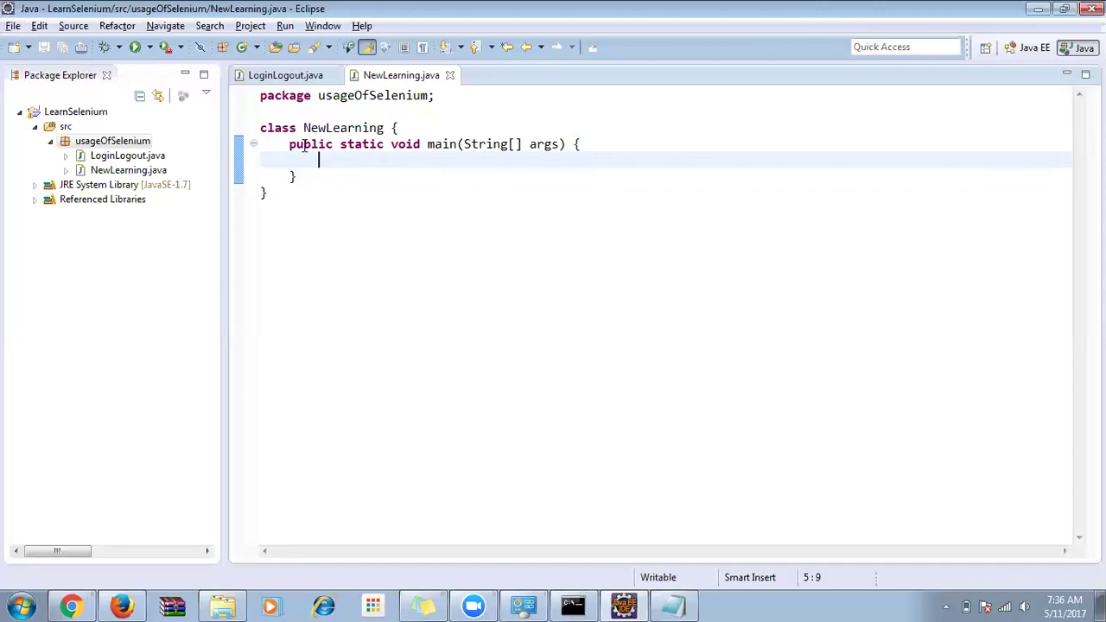
{"action": "left_click_drag", "start_coordinate": [289, 143], "coordinate": [304, 176]}
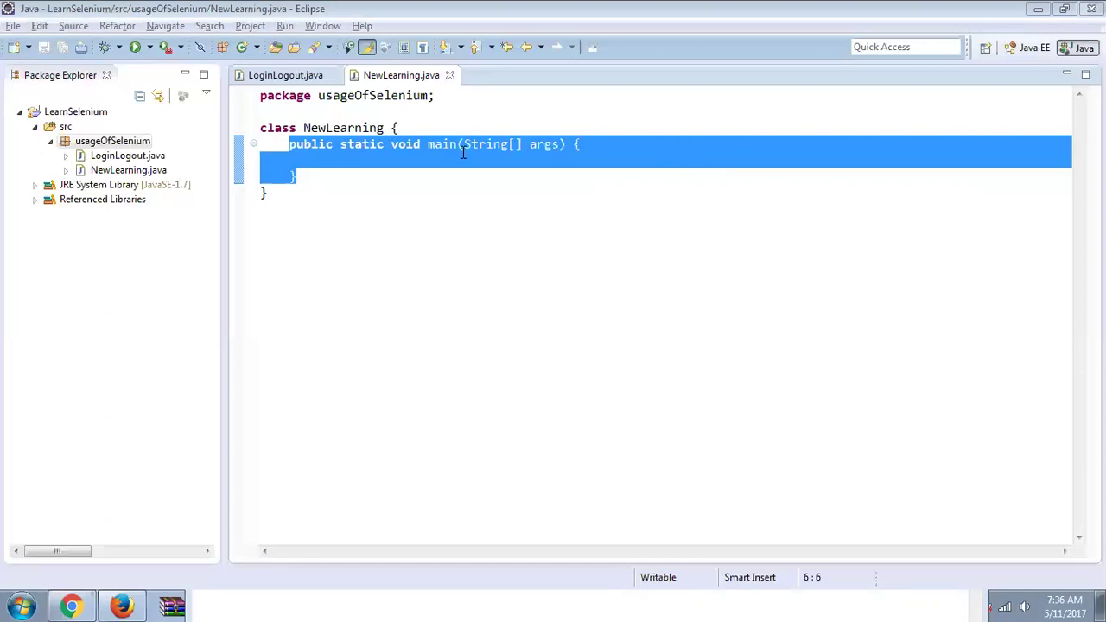
{"action": "left_click", "coordinate": [433, 161]}
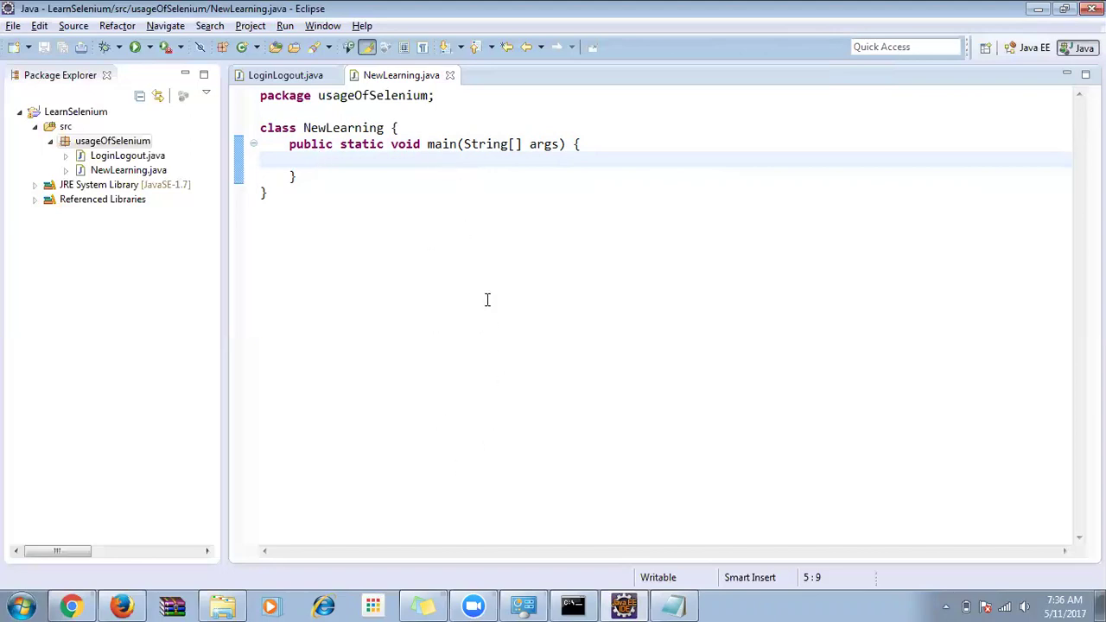
Load murali-pc/login.do by picking the 'actiTIME - Login' address-bar suggestion after typing mu.
{"action": "mouse_move", "coordinate": [137, 598]}
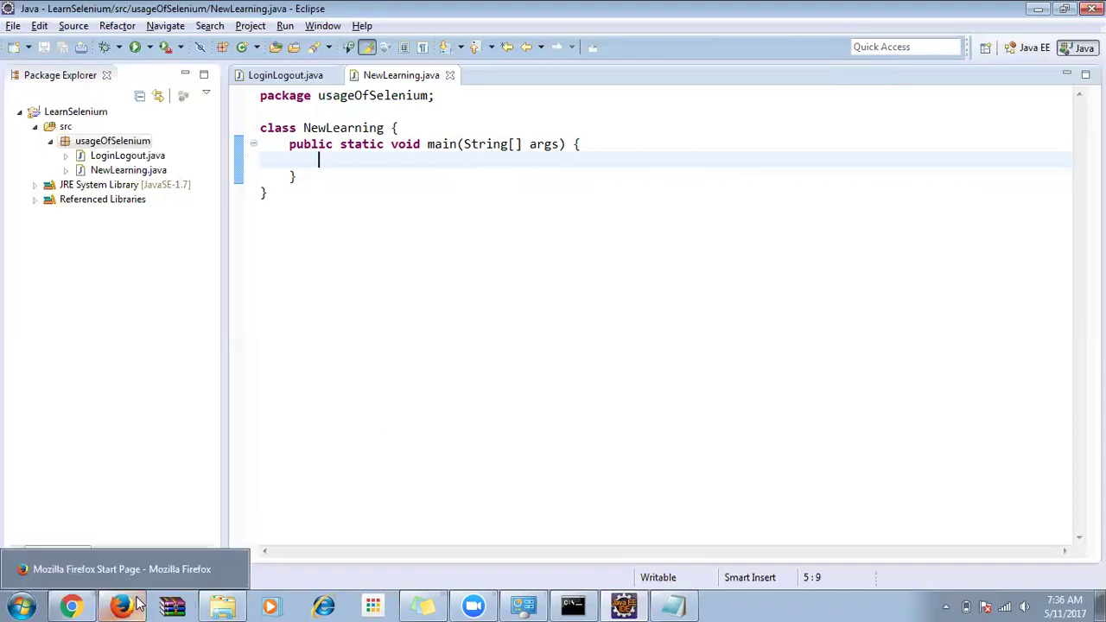
{"action": "left_click", "coordinate": [135, 567]}
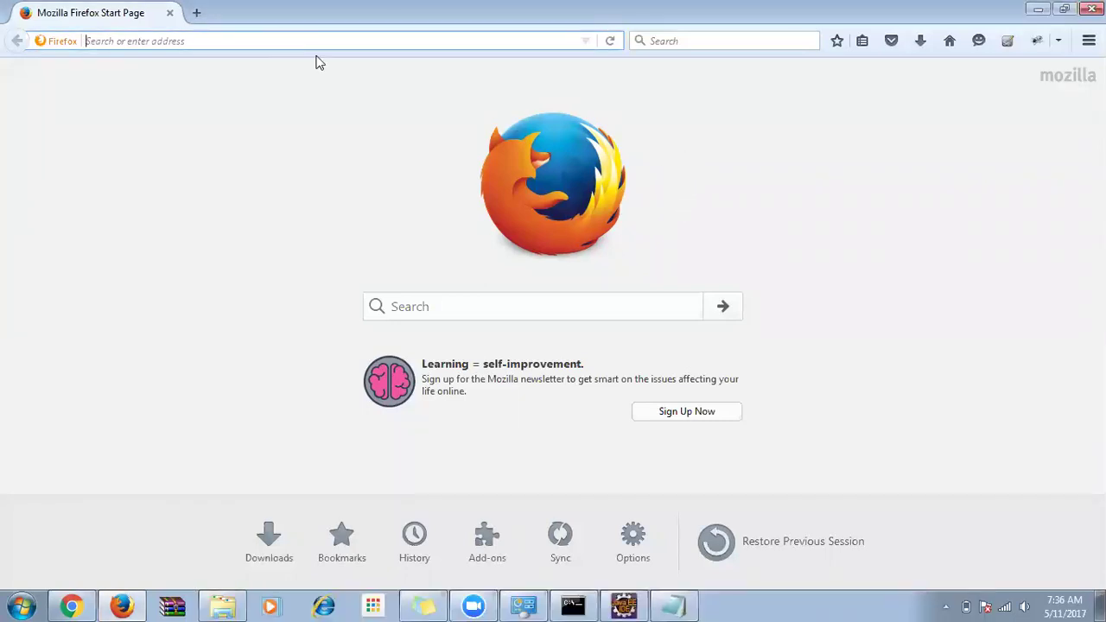
{"action": "type", "text": "murali-pc/"}
{"action": "key", "text": "Down"}
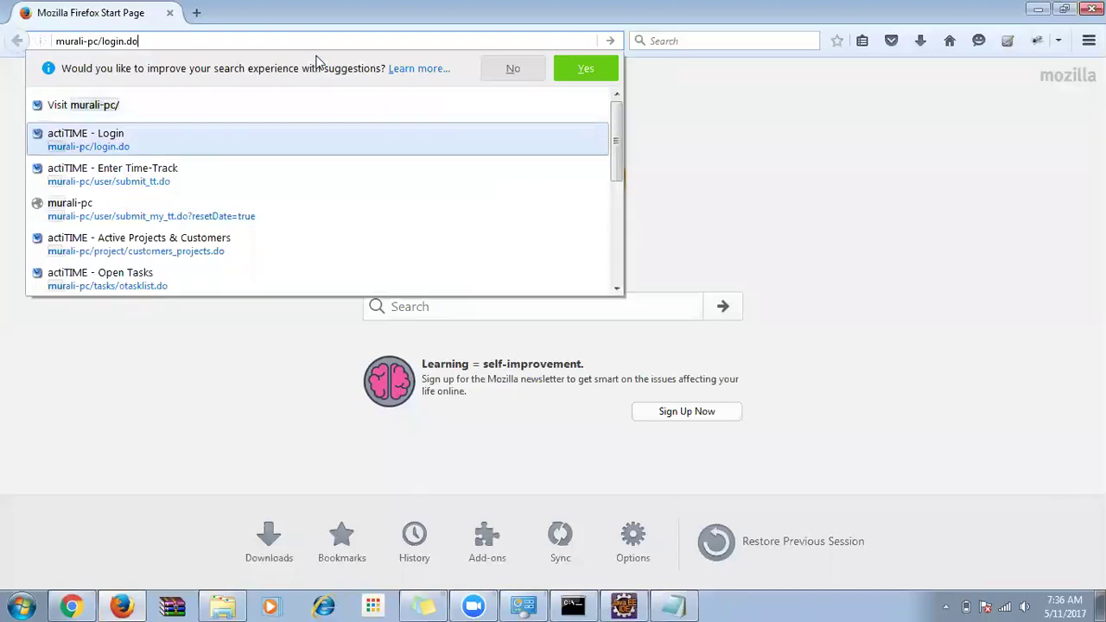
{"action": "key", "text": "Return"}
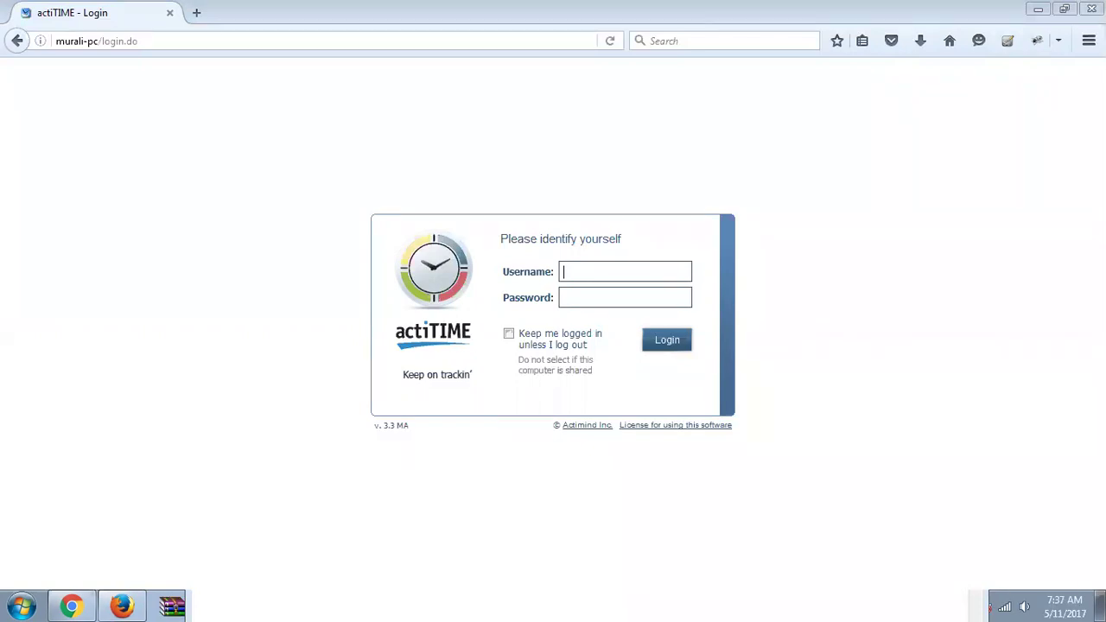
{"action": "type", "text": "can"}
{"action": "double_click", "coordinate": [604, 268]}
{"action": "key", "text": "BackSpace"}
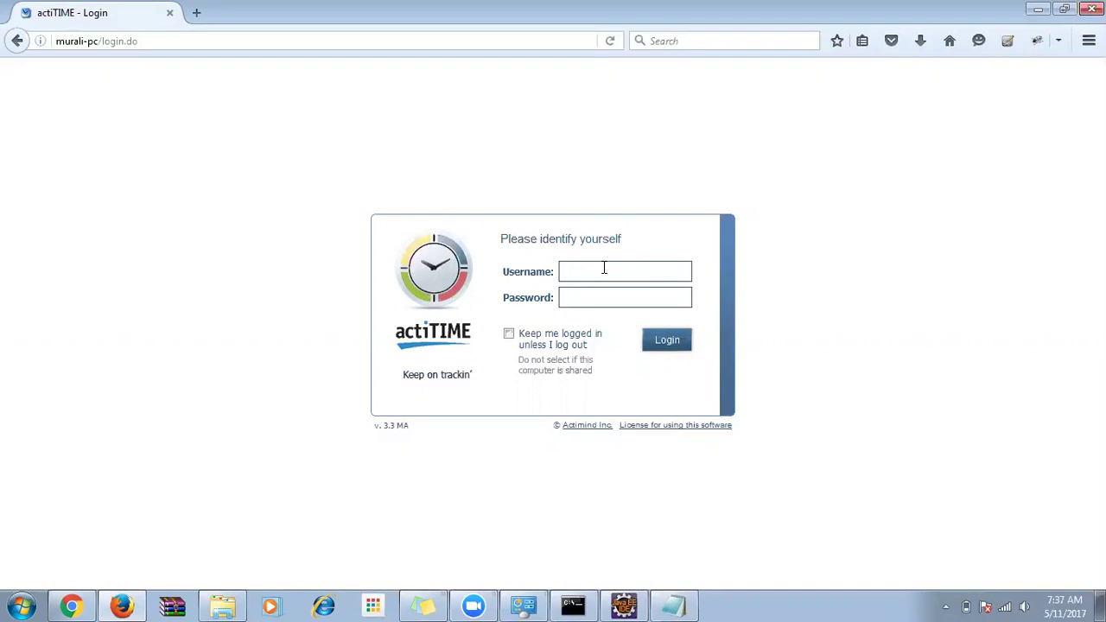
{"action": "type", "text": "admi"}
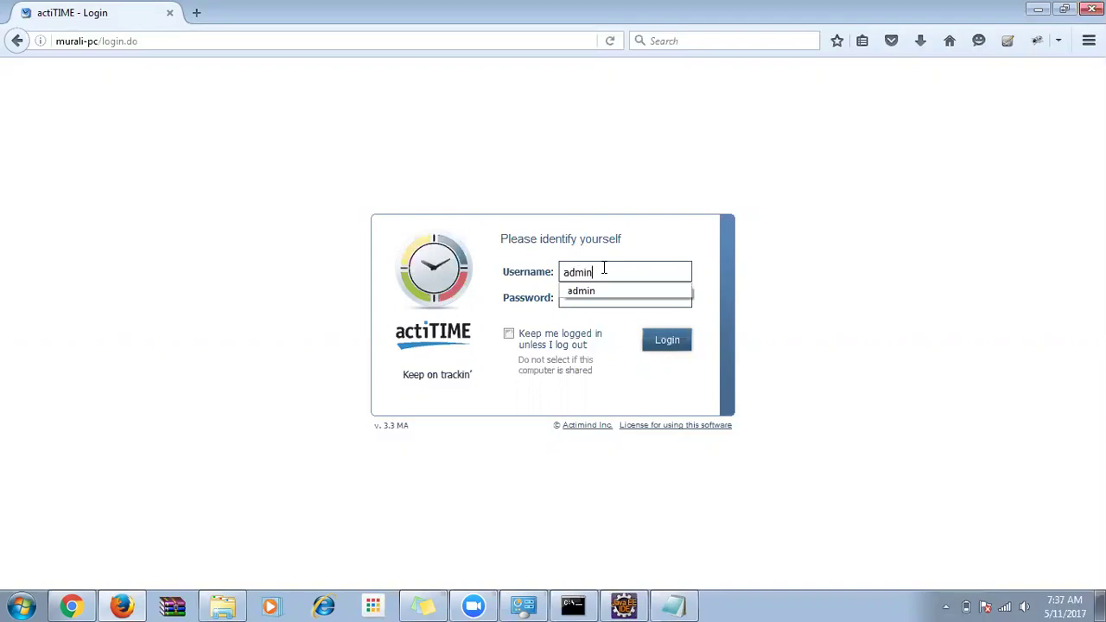
{"action": "left_click", "coordinate": [530, 292]}
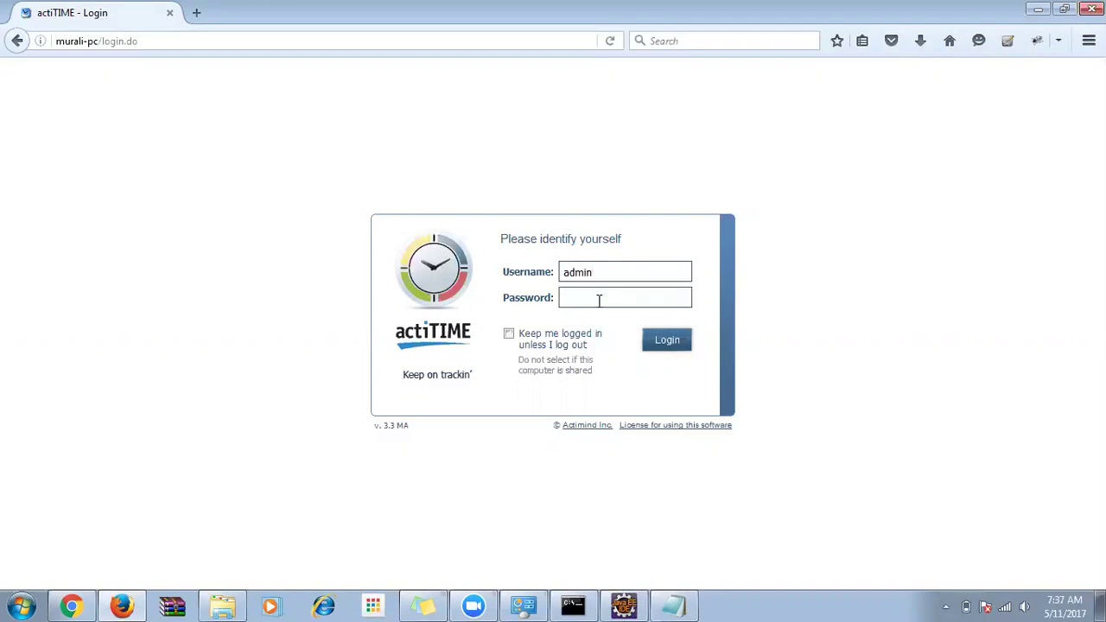
{"action": "type", "text": "manage"}
{"action": "left_click", "coordinate": [509, 333]}
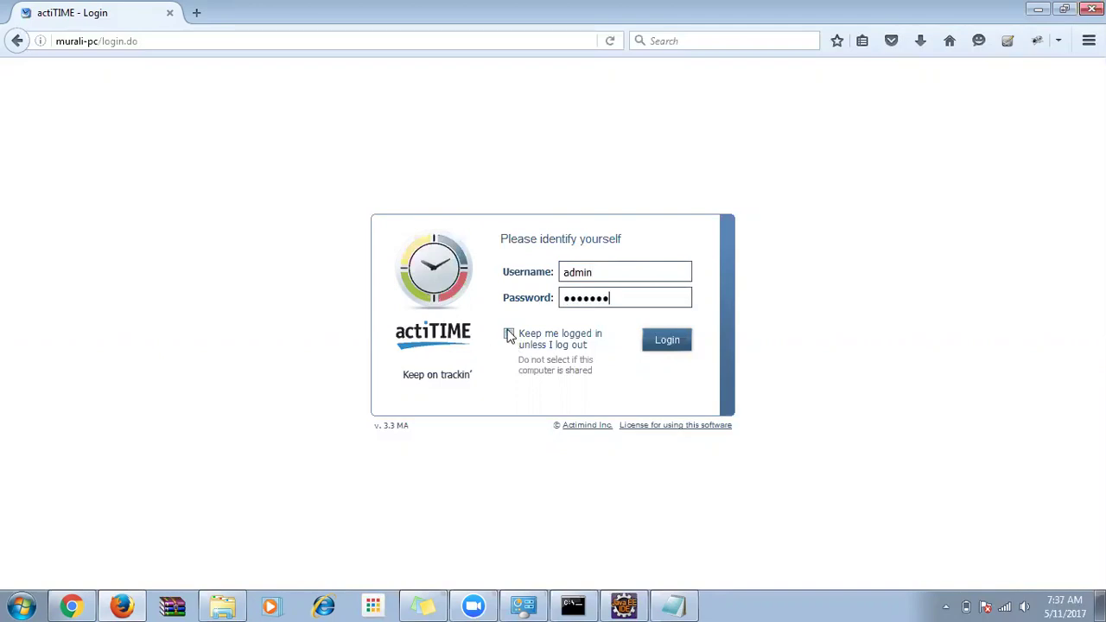
{"action": "left_click", "coordinate": [666, 343]}
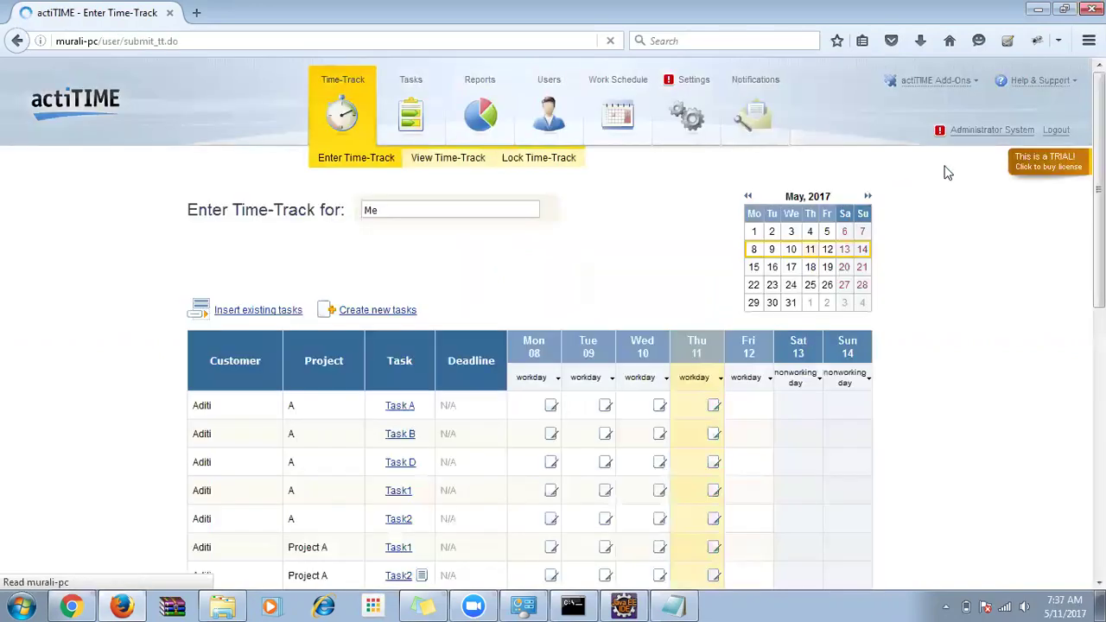
{"action": "left_click", "coordinate": [1054, 132]}
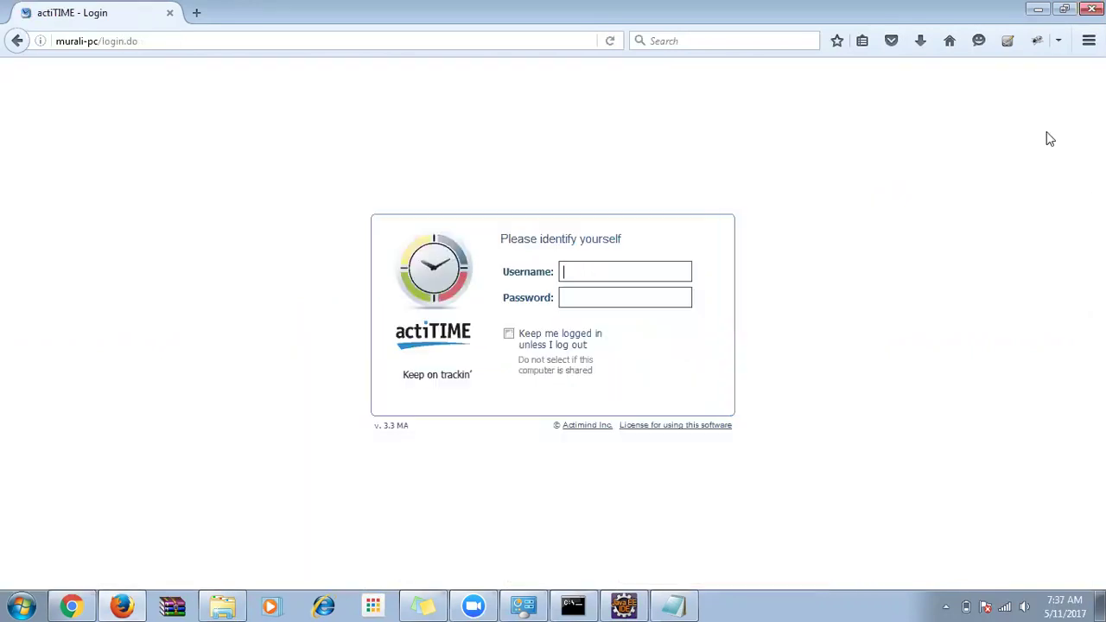
{"action": "left_click", "coordinate": [169, 13]}
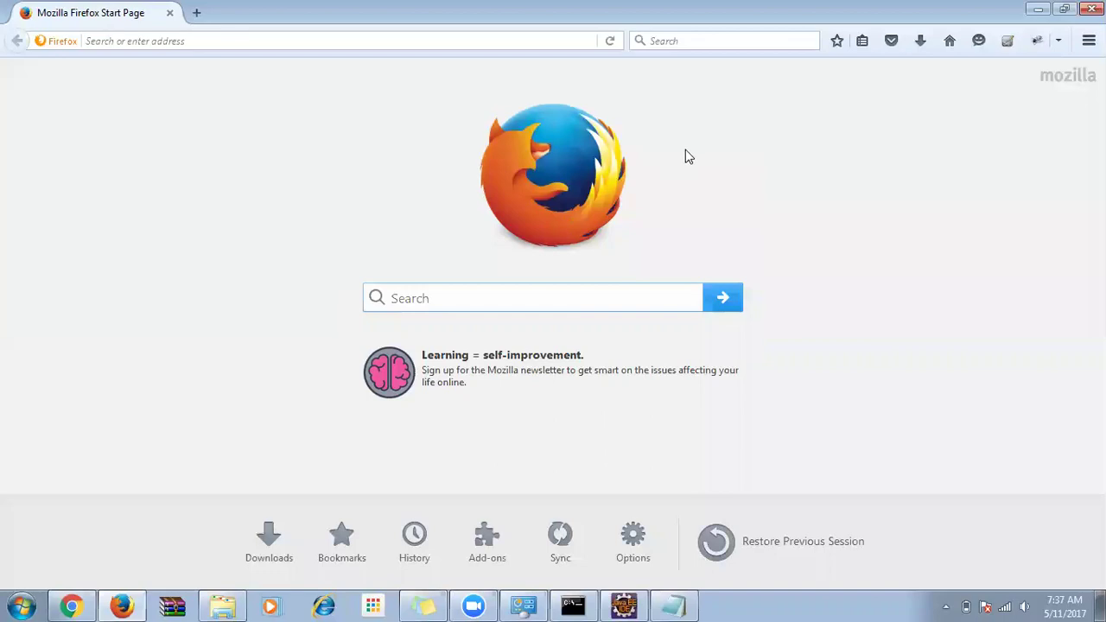
{"action": "left_click", "coordinate": [165, 42]}
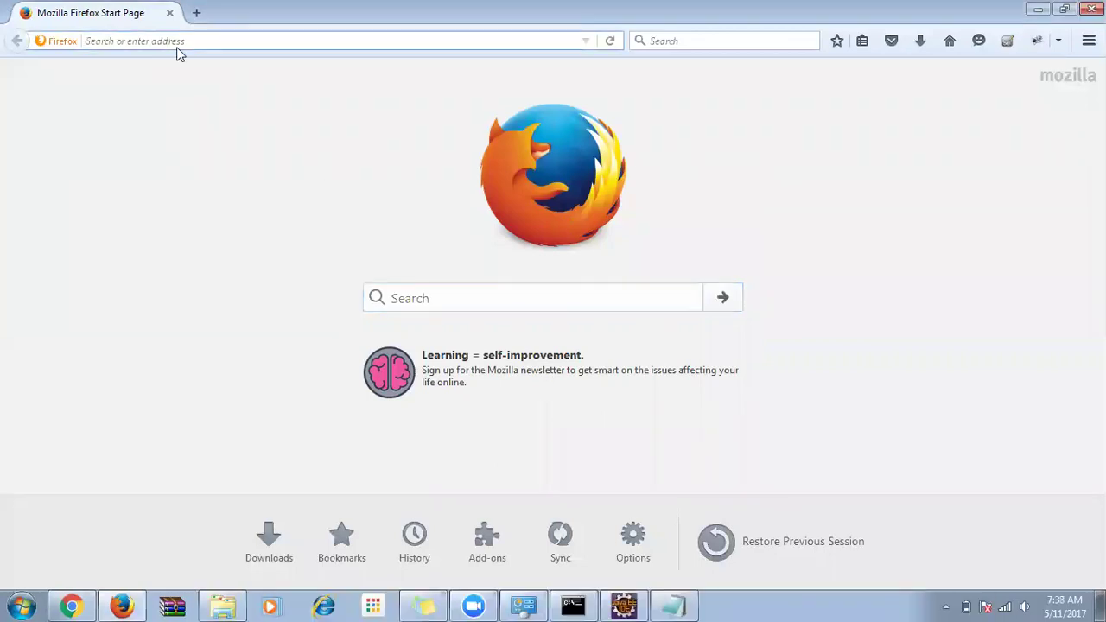
{"action": "type", "text": "mu"}
{"action": "key", "text": "Down"}
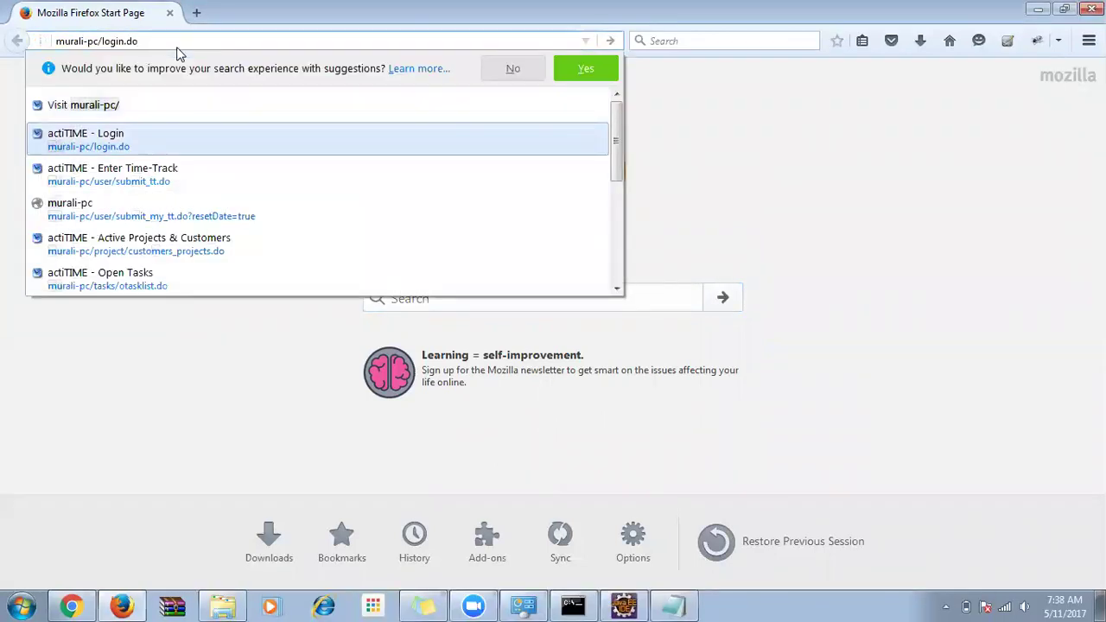
{"action": "key", "text": "Return"}
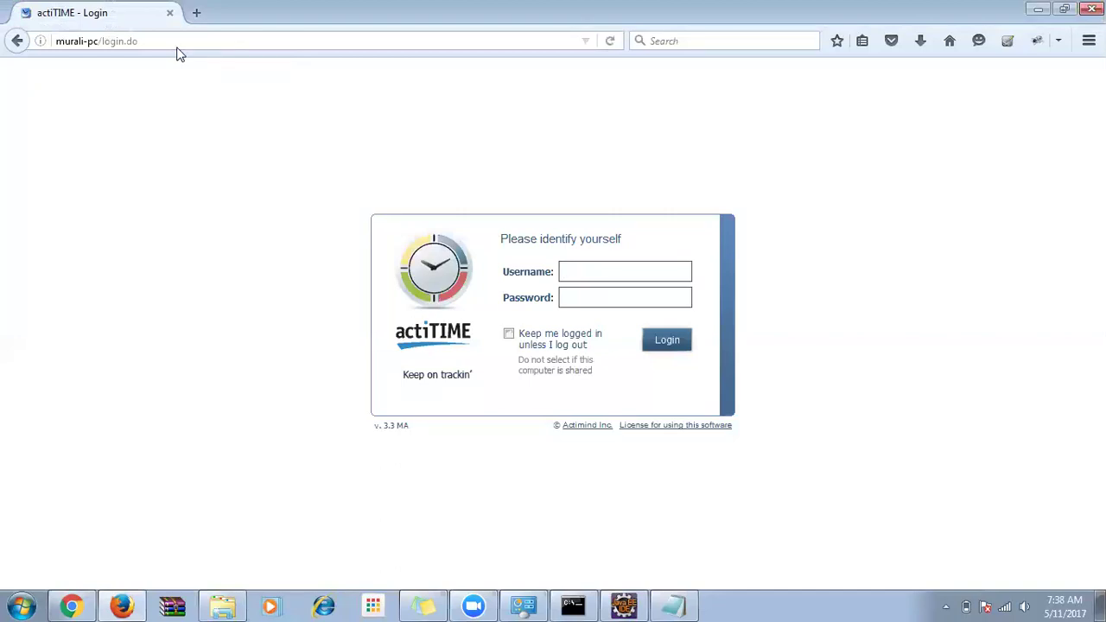
{"action": "type", "text": "a"}
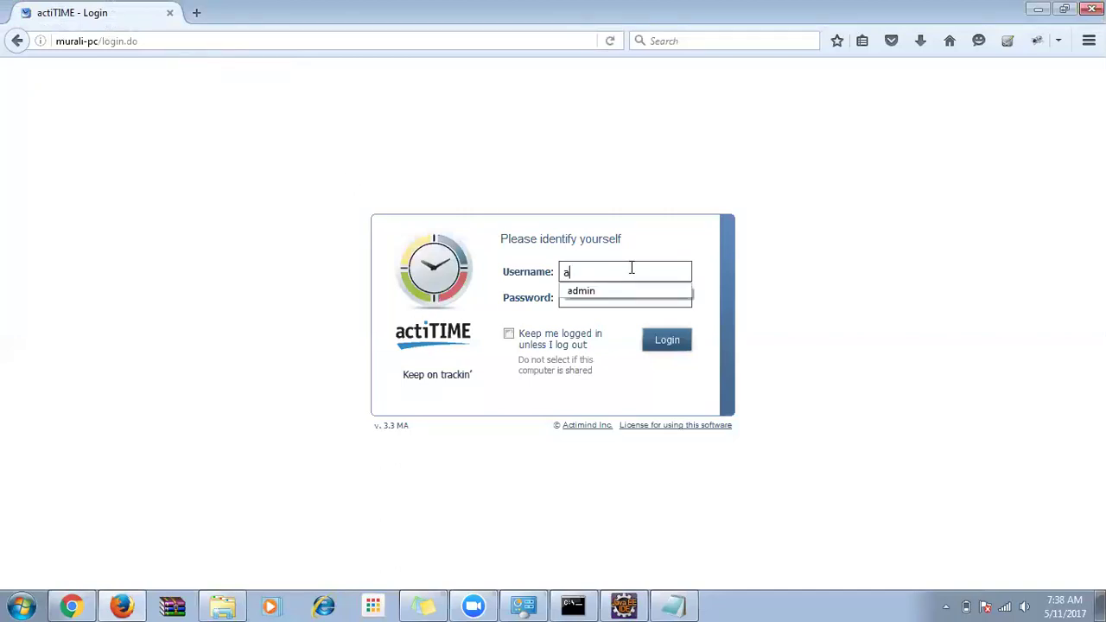
{"action": "type", "text": "dmin"}
{"action": "left_click", "coordinate": [602, 291]}
{"action": "type", "text": "manag"}
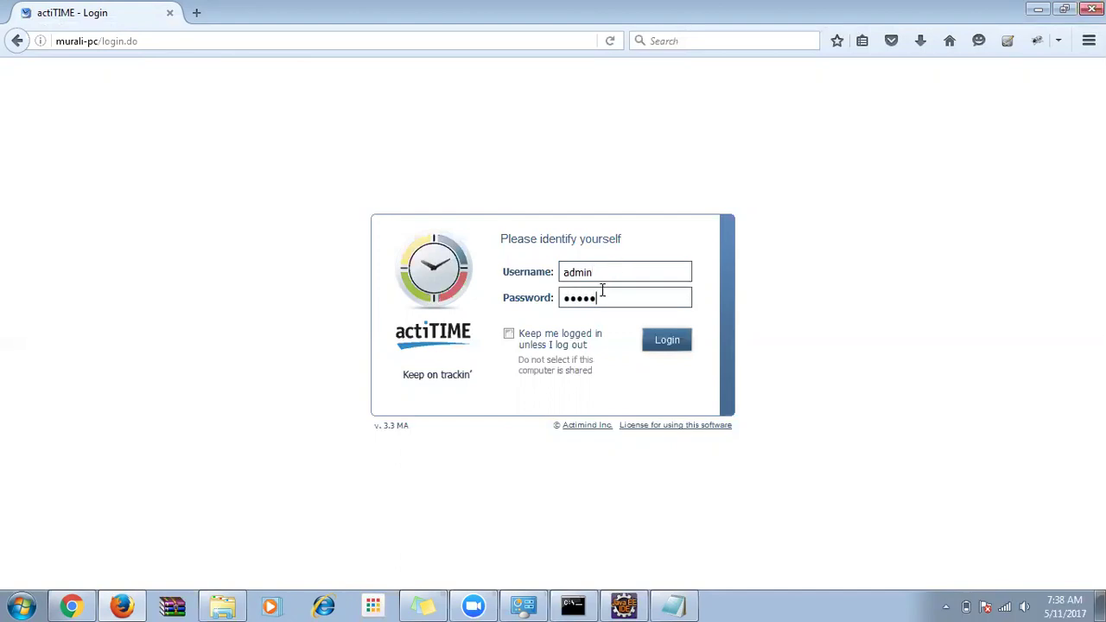
{"action": "type", "text": "er"}
{"action": "left_click", "coordinate": [509, 334]}
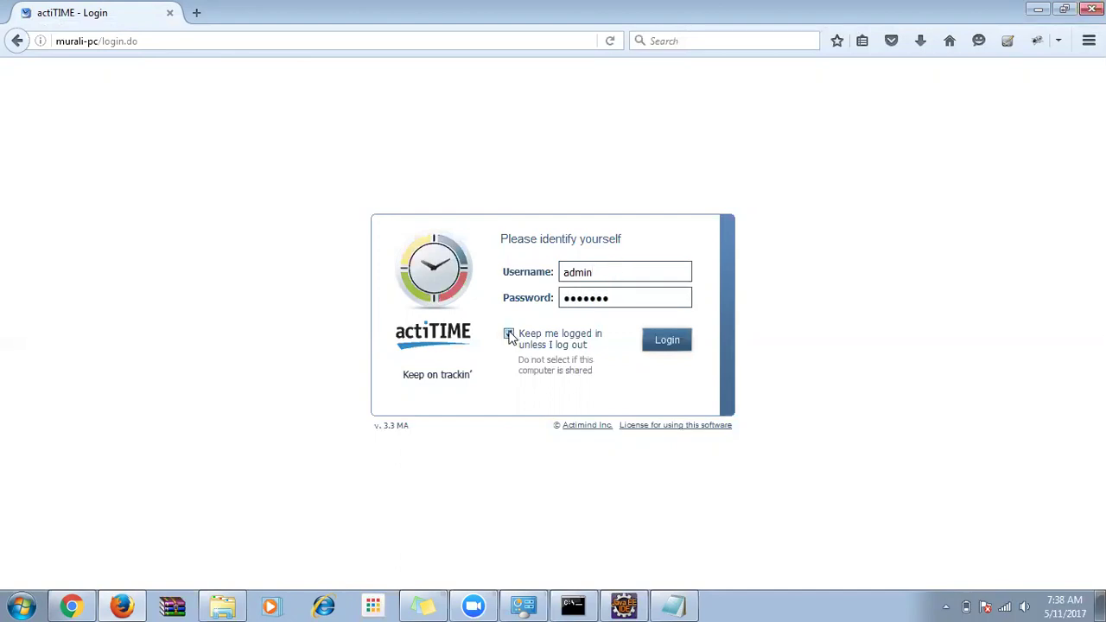
{"action": "left_click", "coordinate": [673, 347]}
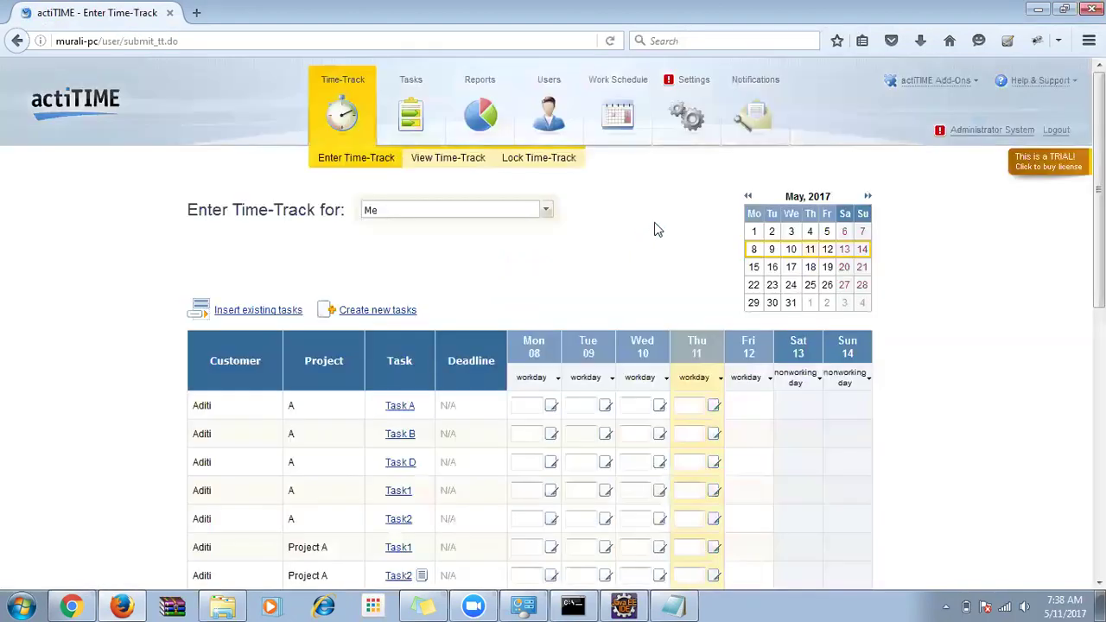
{"action": "left_click", "coordinate": [1055, 132]}
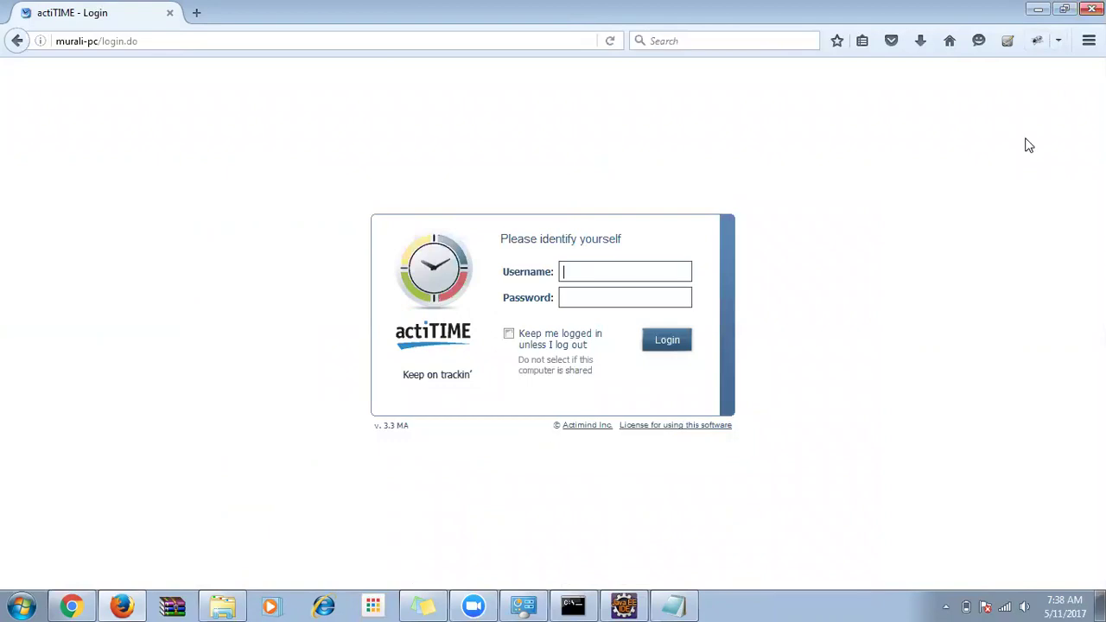
Place the cursor inside main in Eclipse, then load seleniumhq.org in Chrome.
{"action": "left_click", "coordinate": [631, 605]}
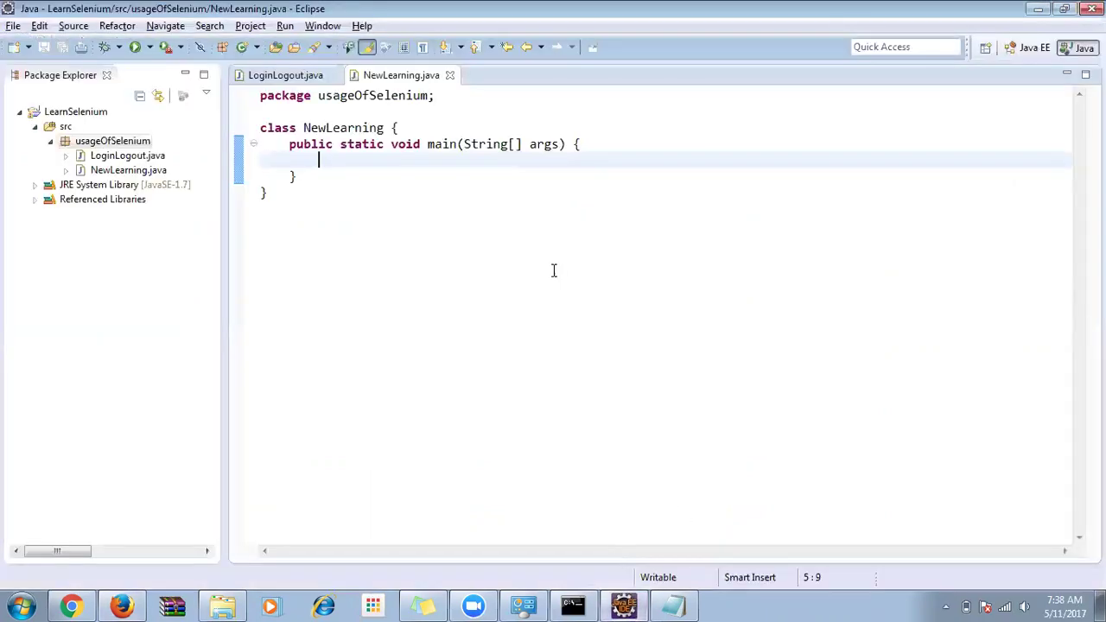
{"action": "left_click", "coordinate": [513, 162]}
{"action": "left_click", "coordinate": [71, 605]}
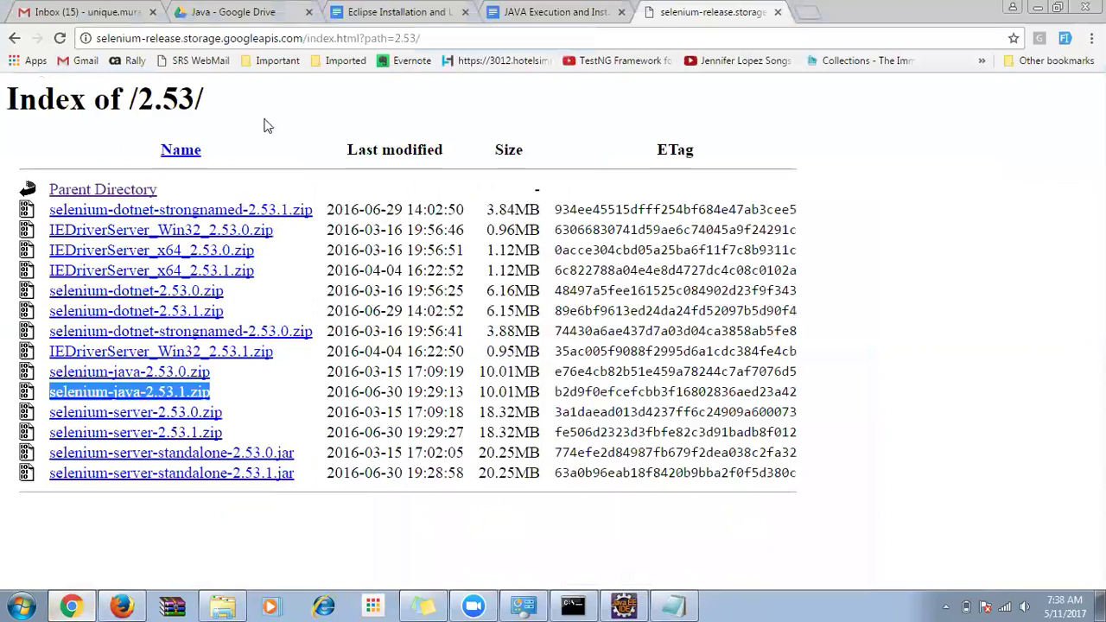
{"action": "left_click", "coordinate": [343, 39]}
{"action": "type", "text": "seleniumhq.org"}
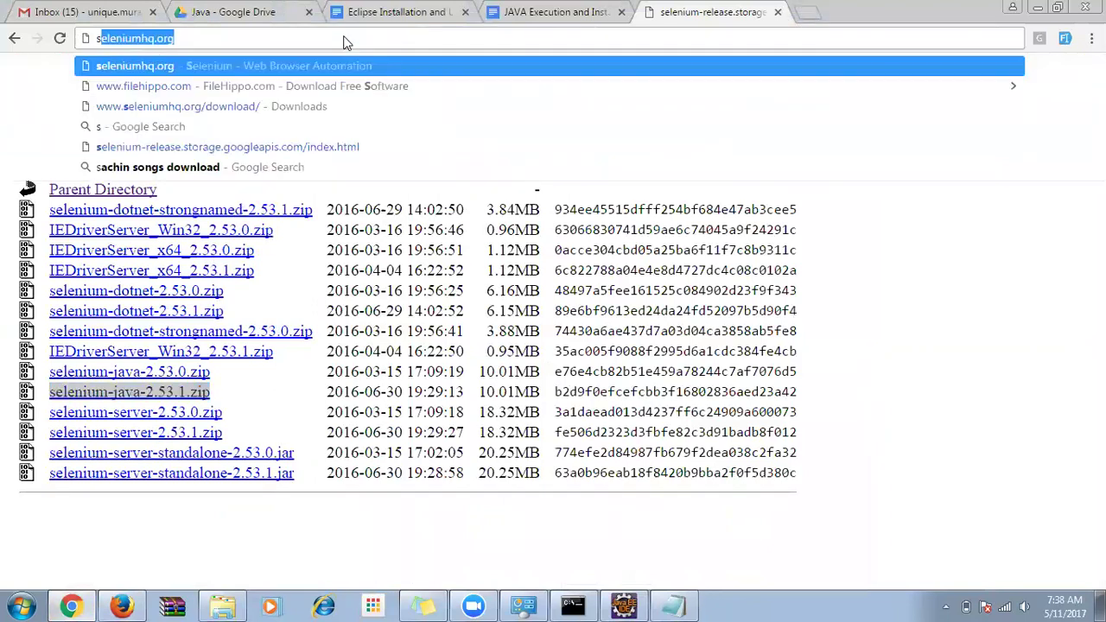
{"action": "key", "text": "Return"}
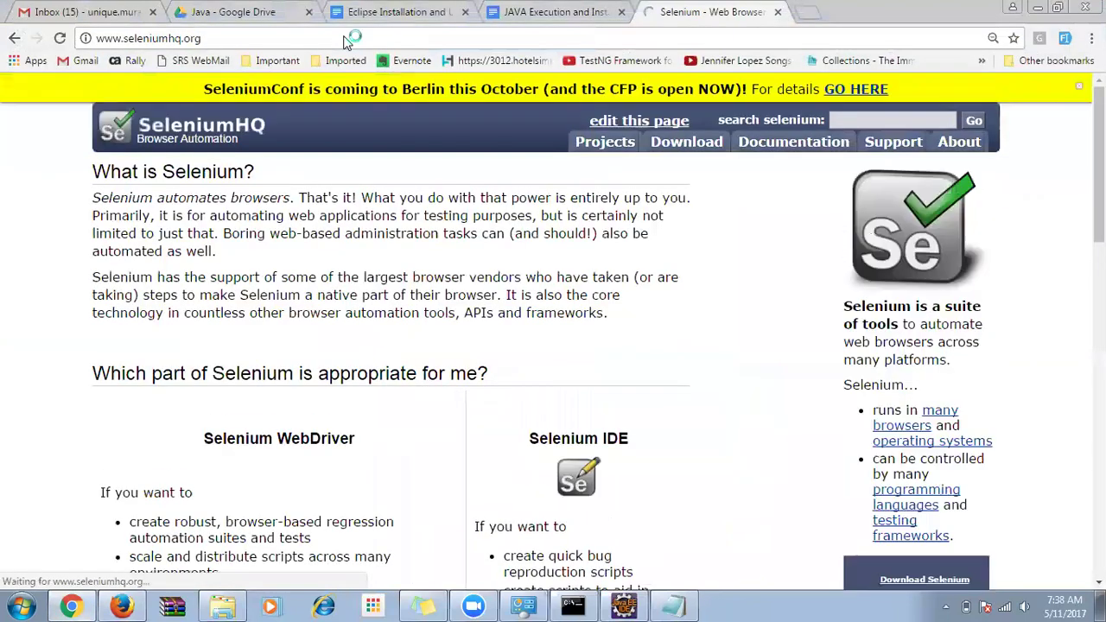
Visit the Download and Documentation pages, then scroll Downloads to the language bindings table.
{"action": "left_click", "coordinate": [677, 149]}
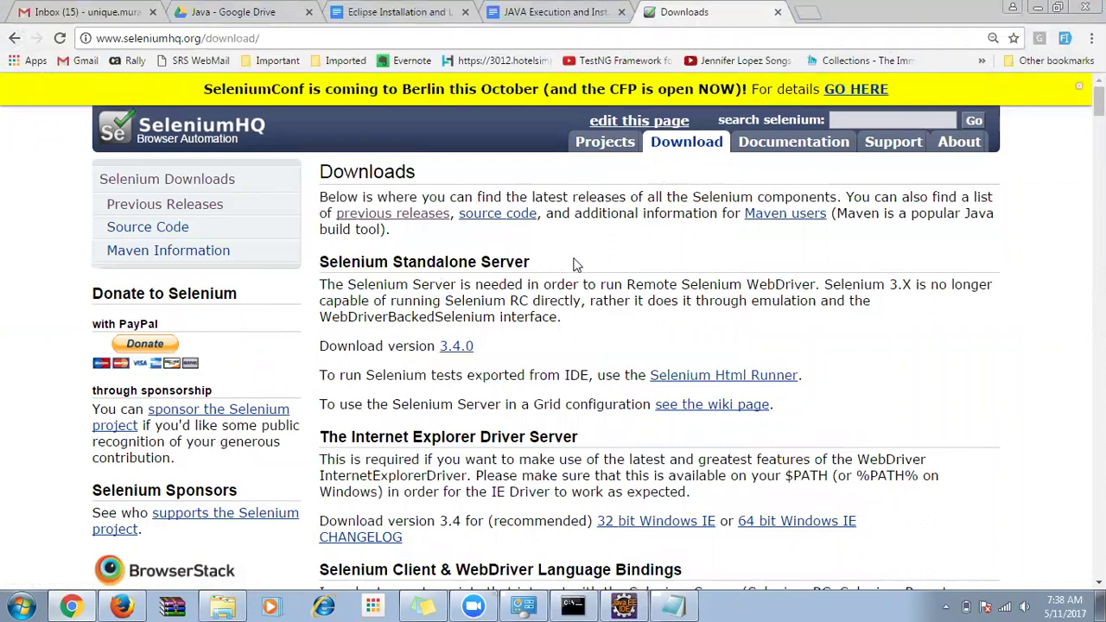
{"action": "left_click", "coordinate": [791, 145]}
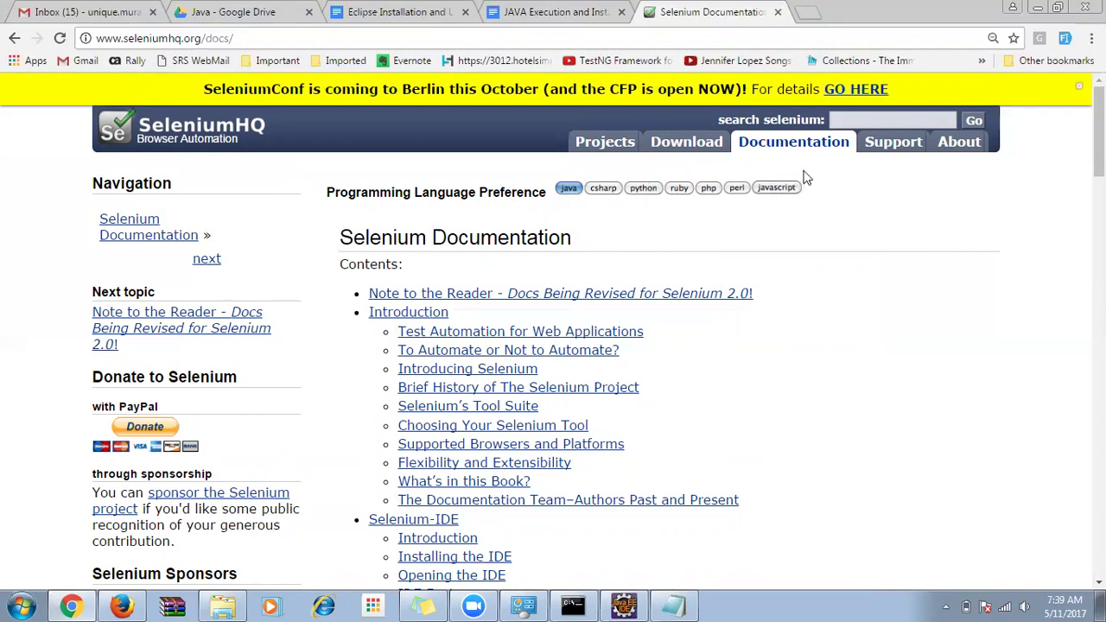
{"action": "left_click", "coordinate": [675, 147]}
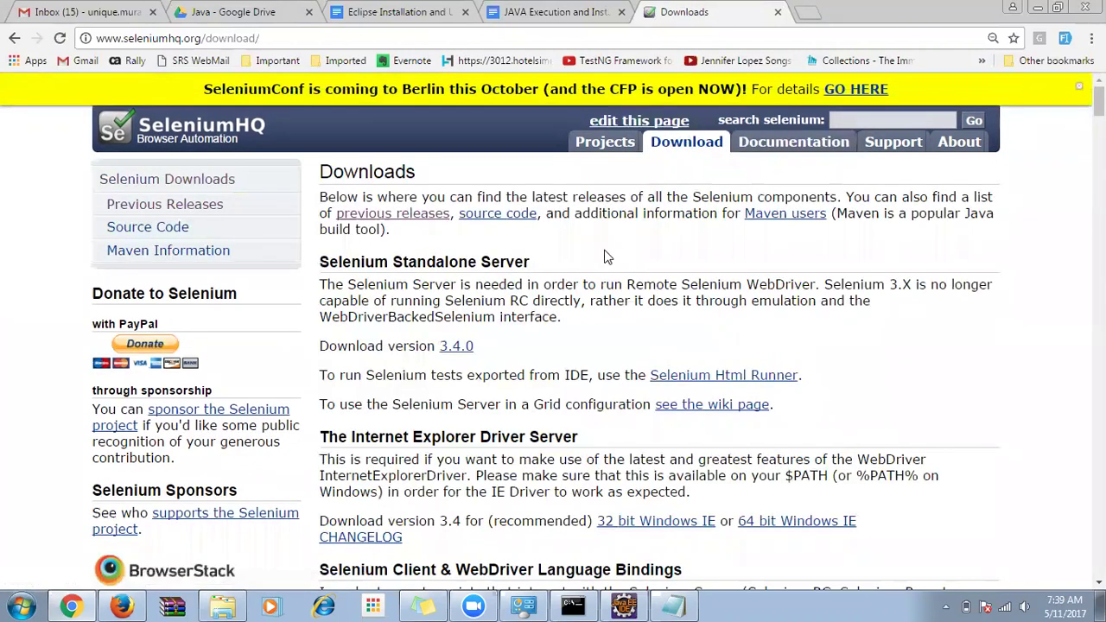
{"action": "scroll", "coordinate": [606, 258], "scroll_direction": "down", "scroll_amount": 1}
{"action": "scroll", "coordinate": [606, 257], "scroll_direction": "down", "scroll_amount": 3}
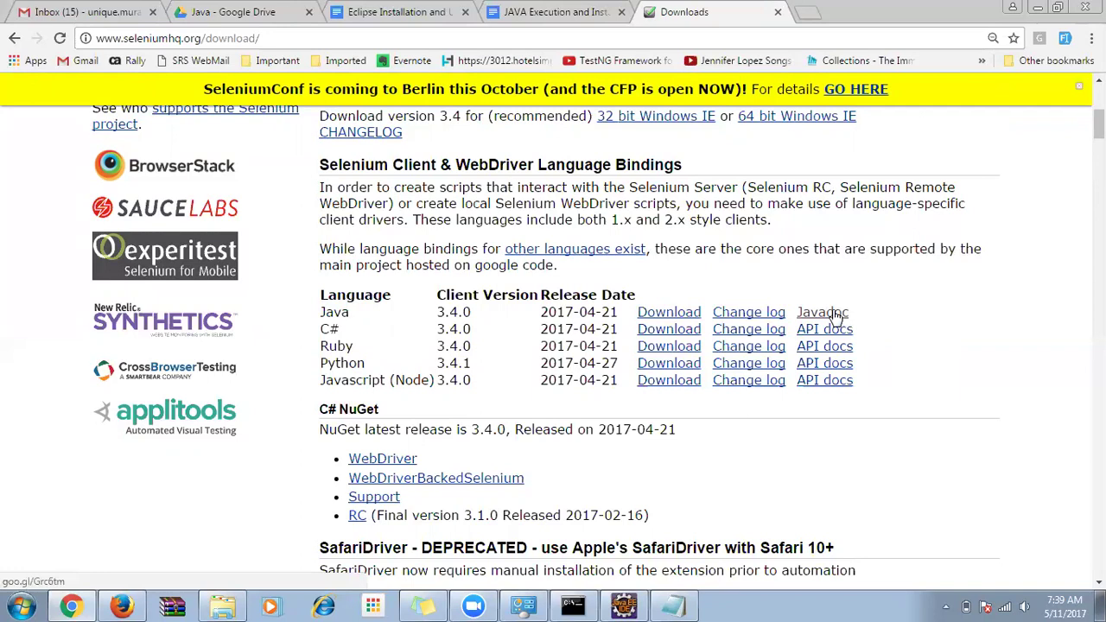
Open the Java Javadoc link, enlarge its packages frame, skim the lists, then return to Eclipse.
{"action": "left_click", "coordinate": [835, 316]}
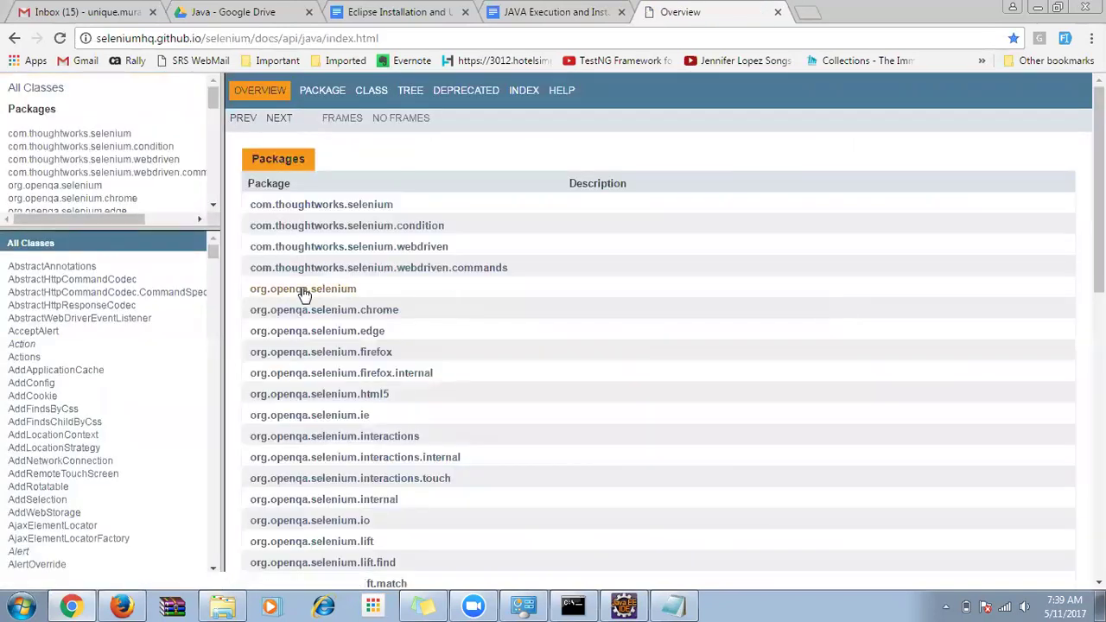
{"action": "left_click_drag", "start_coordinate": [175, 240], "coordinate": [175, 354]}
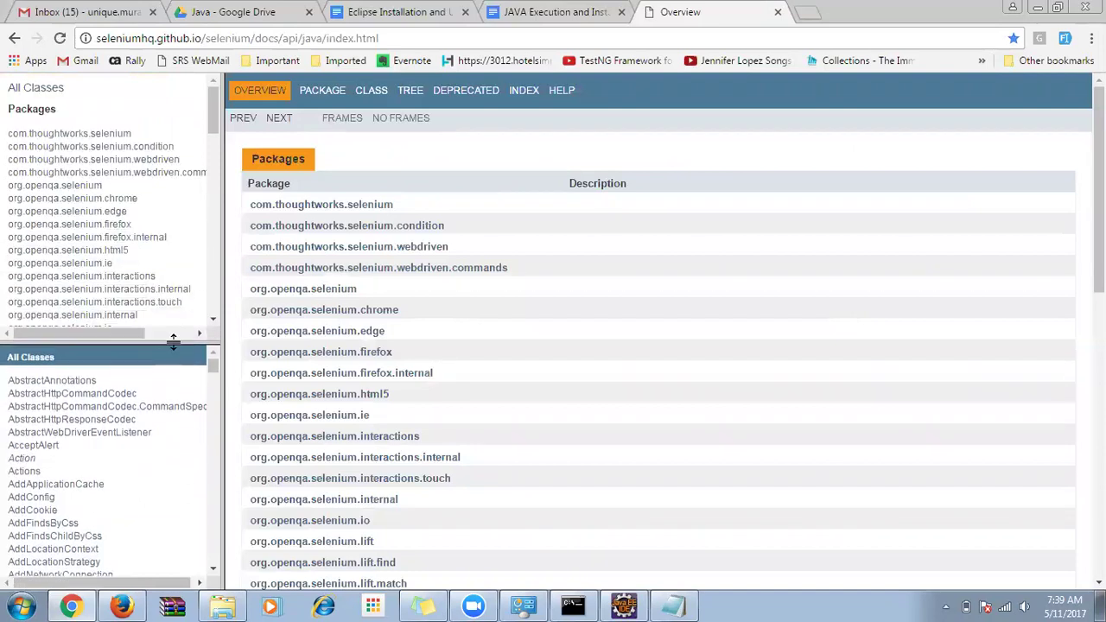
{"action": "left_click_drag", "start_coordinate": [28, 131], "coordinate": [111, 251]}
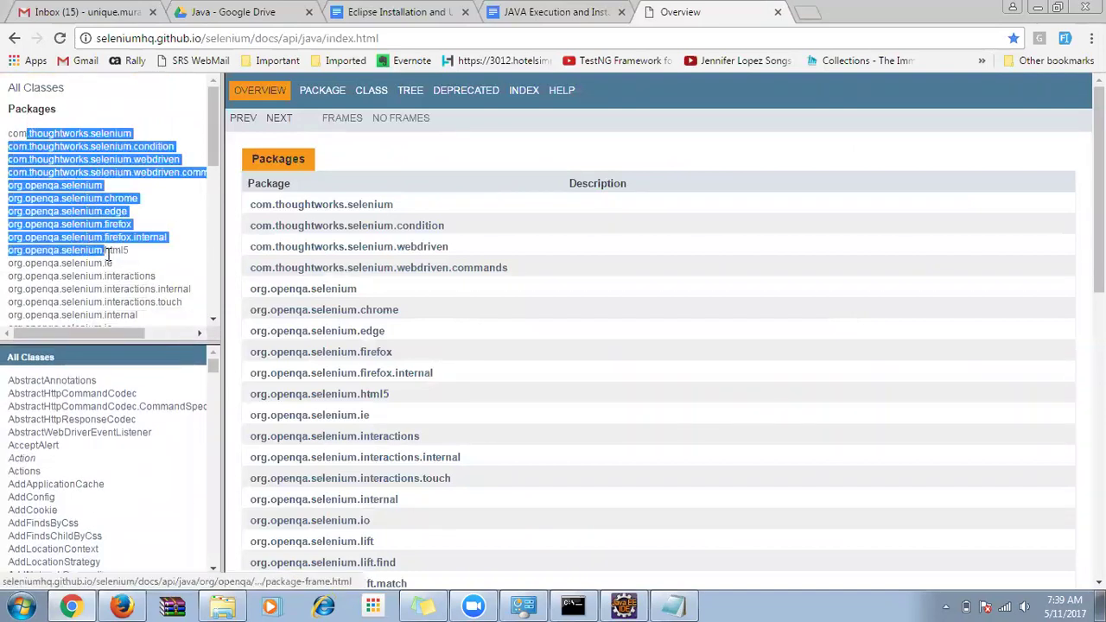
{"action": "left_click_drag", "start_coordinate": [92, 373], "coordinate": [113, 486]}
{"action": "scroll", "coordinate": [118, 439], "scroll_direction": "down", "scroll_amount": 1}
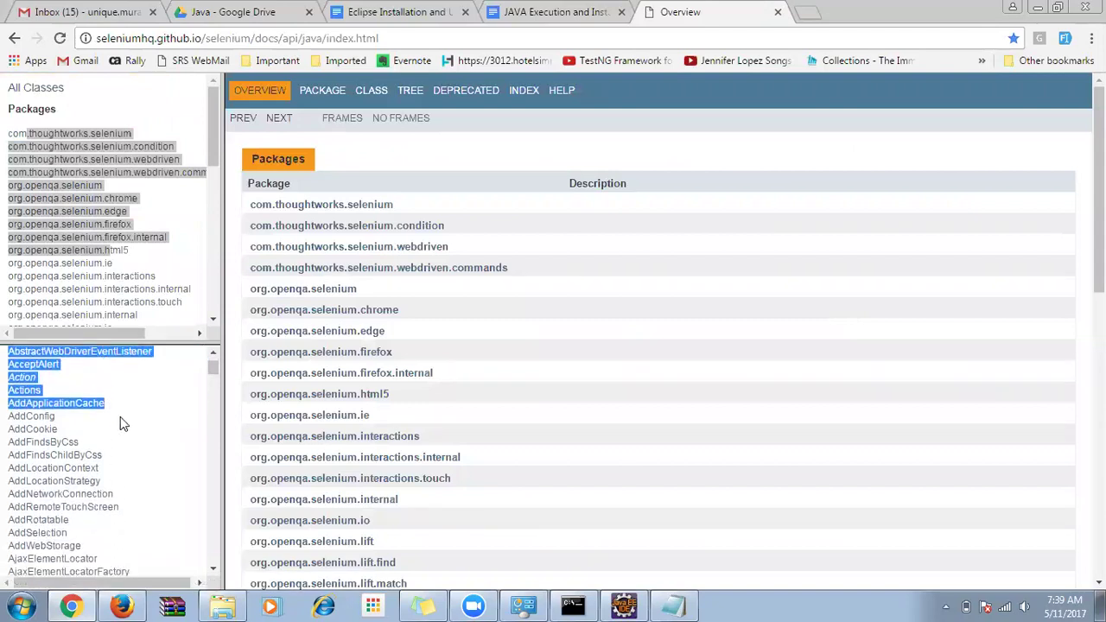
{"action": "scroll", "coordinate": [121, 423], "scroll_direction": "up", "scroll_amount": 2}
{"action": "left_click", "coordinate": [34, 377]}
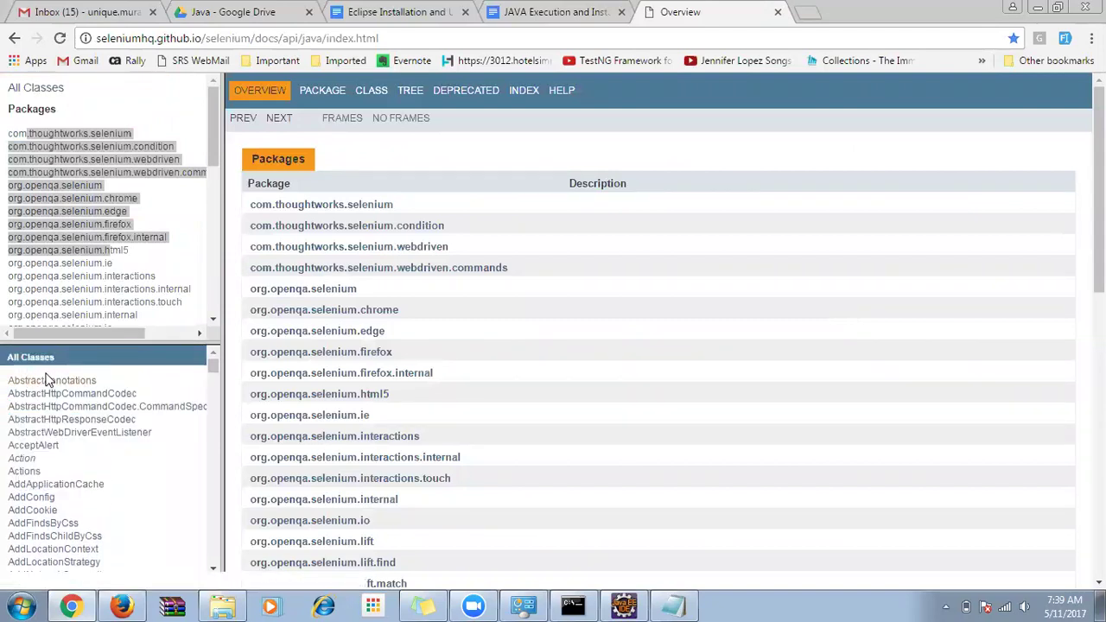
{"action": "left_click", "coordinate": [96, 131]}
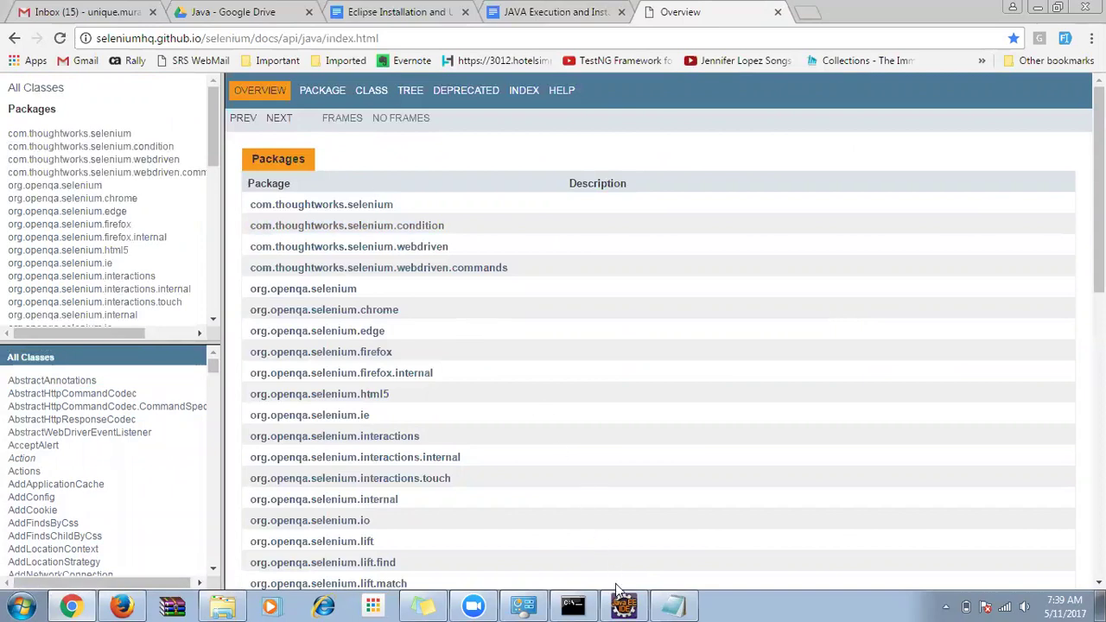
{"action": "left_click", "coordinate": [622, 602]}
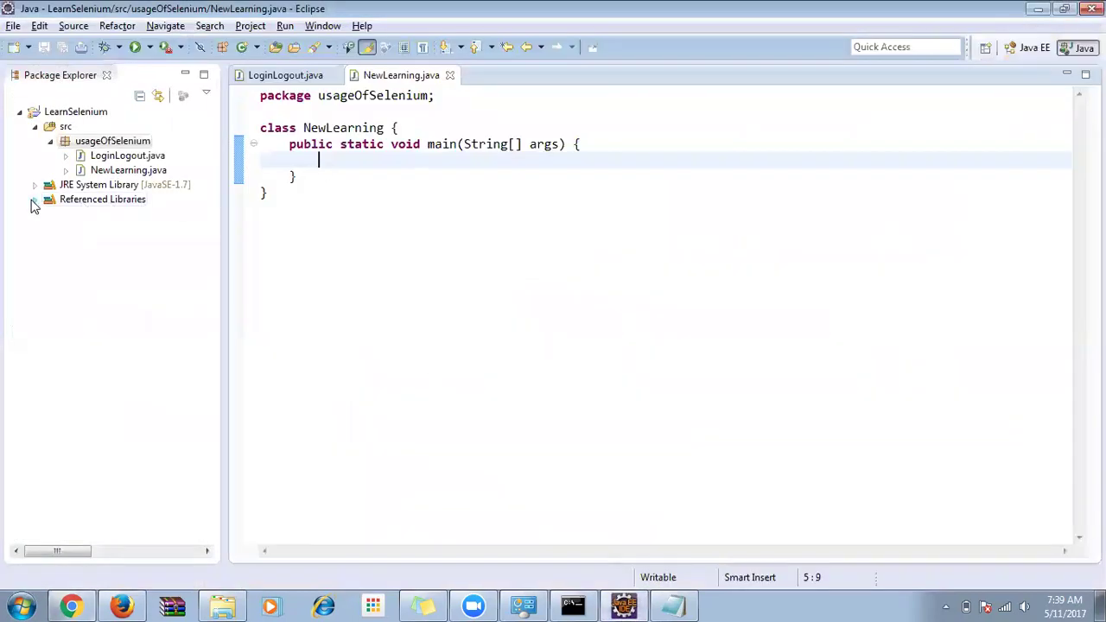
Select selenium-java-2.53.1.jar under Referenced Libraries and briefly check the actiTIME login page.
{"action": "left_click", "coordinate": [33, 201]}
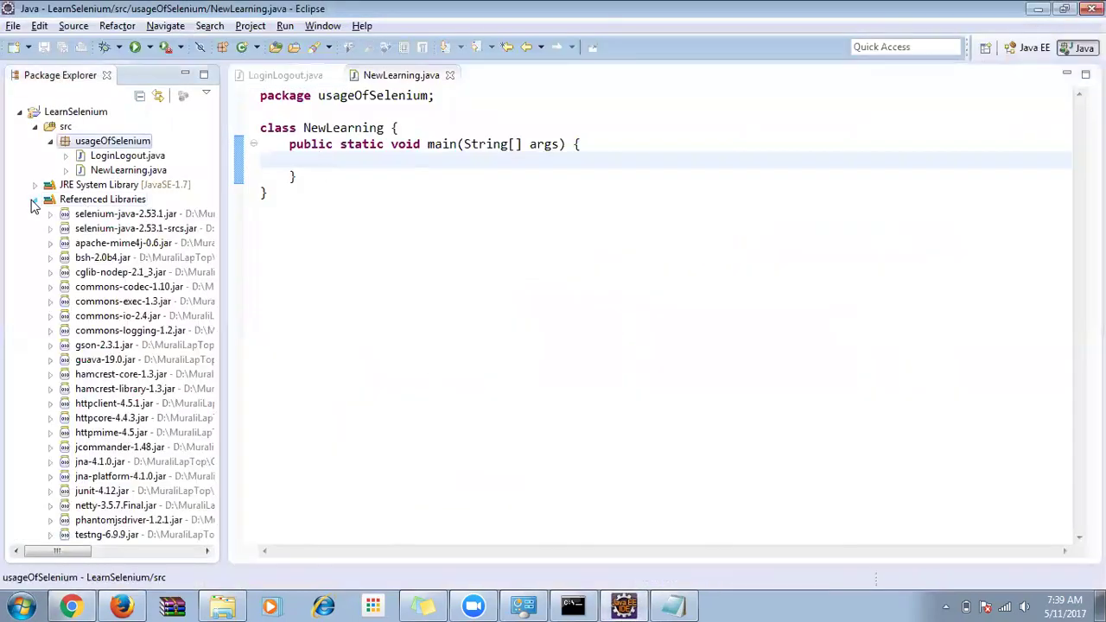
{"action": "left_click", "coordinate": [121, 216]}
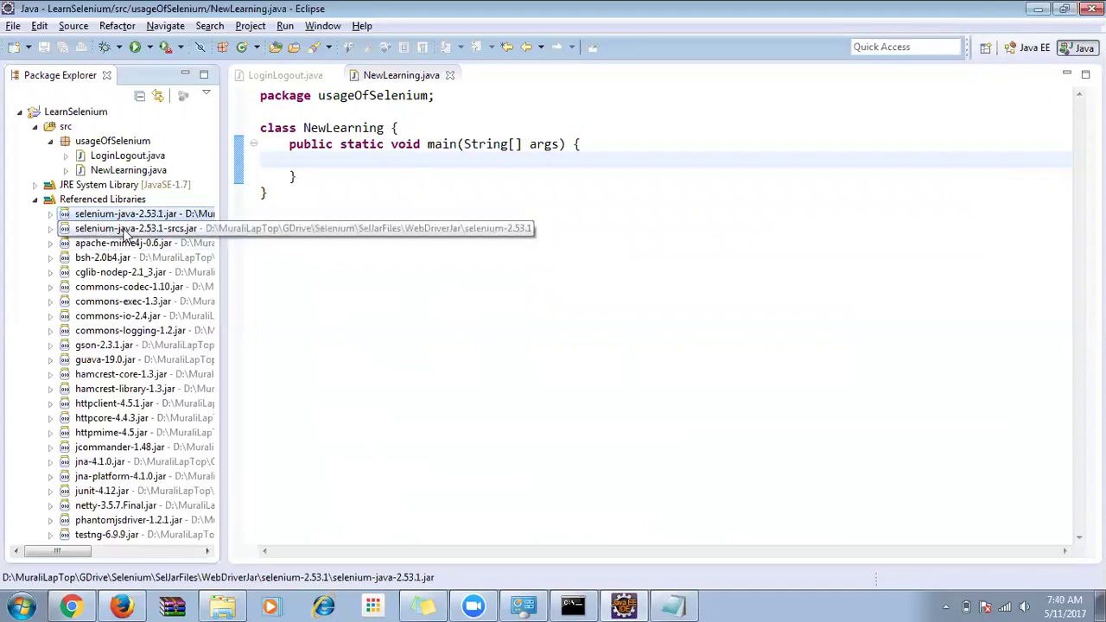
{"action": "left_click", "coordinate": [122, 606]}
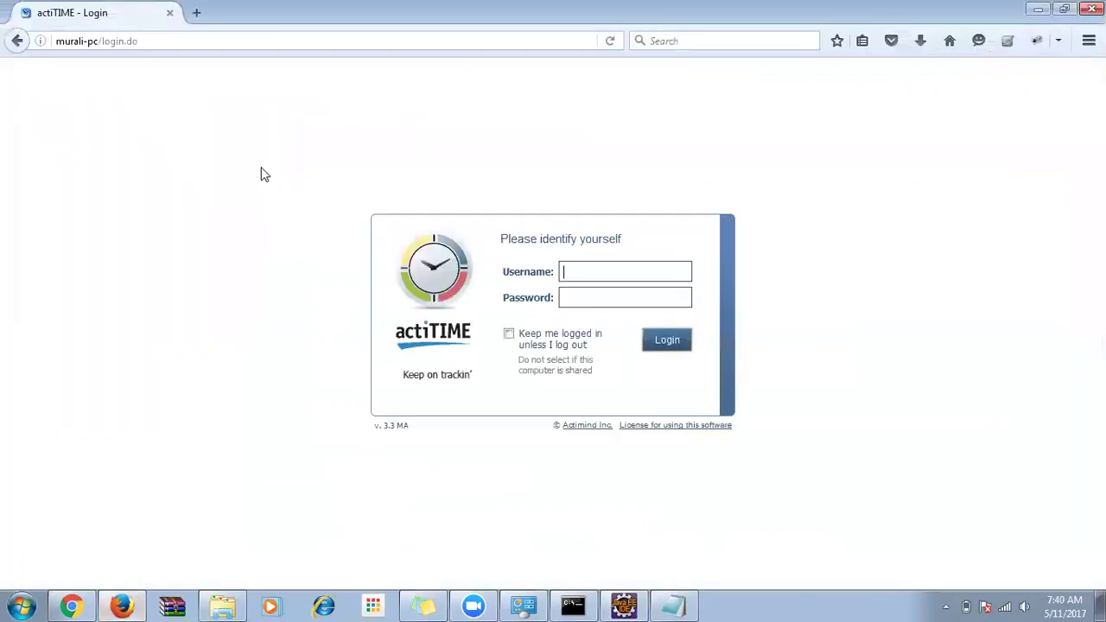
{"action": "double_click", "coordinate": [539, 271]}
{"action": "left_click", "coordinate": [572, 271]}
{"action": "left_click", "coordinate": [508, 334]}
{"action": "left_click", "coordinate": [609, 604]}
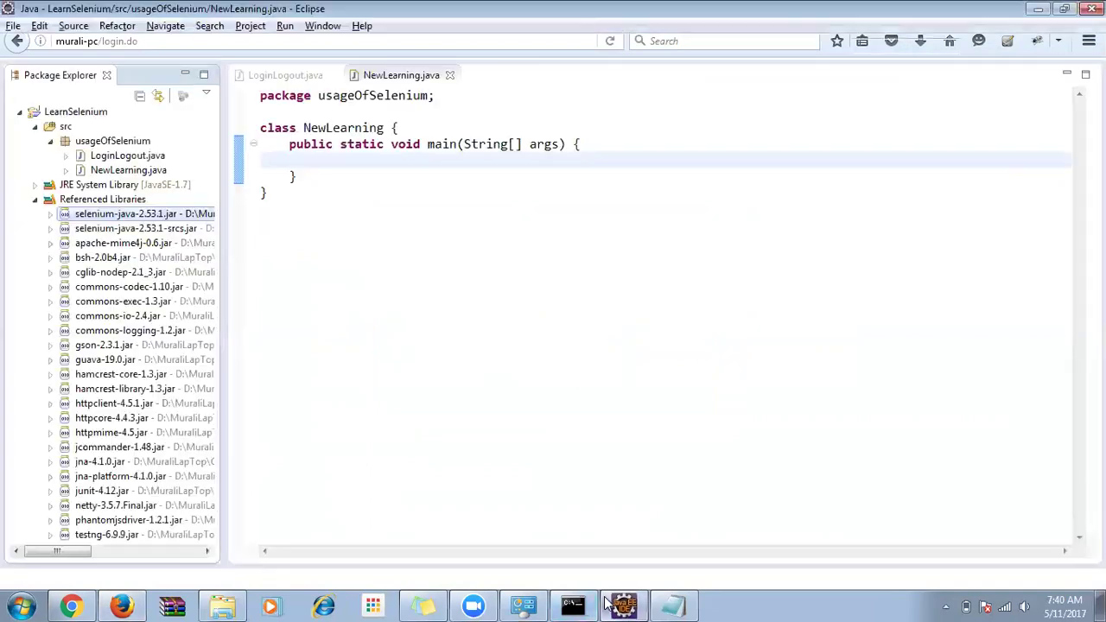
Expand the jar, widen Package Explorer, and select all 42 packages from com.thoughtworks.selenium.
{"action": "left_click", "coordinate": [50, 214]}
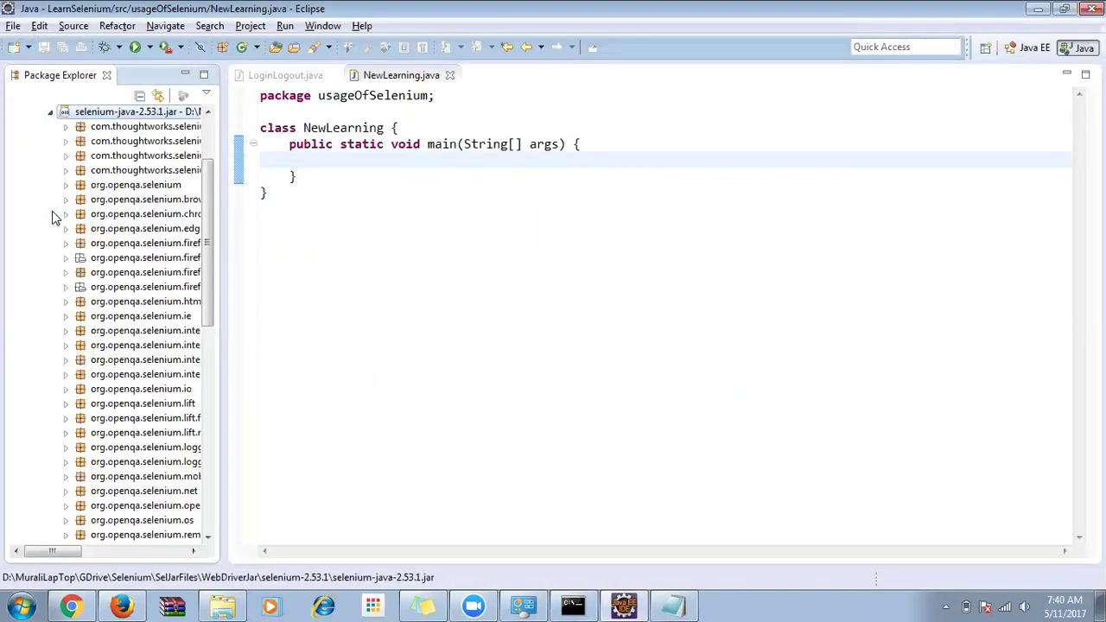
{"action": "left_click_drag", "start_coordinate": [223, 173], "coordinate": [381, 175]}
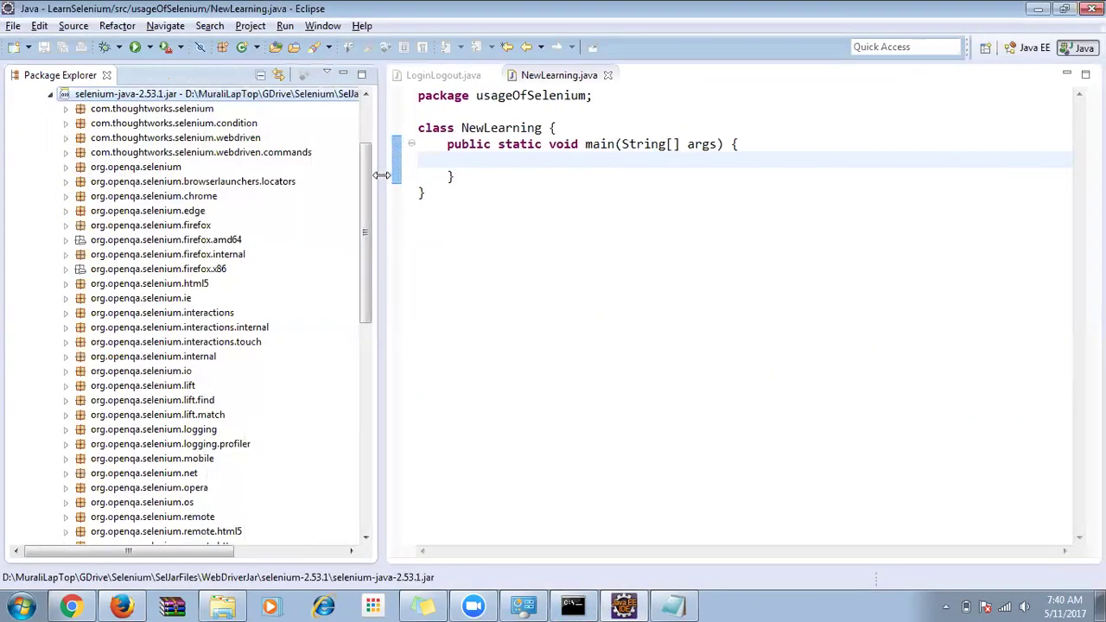
{"action": "left_click", "coordinate": [138, 108]}
{"action": "scroll", "coordinate": [158, 363], "scroll_direction": "down", "scroll_amount": 1}
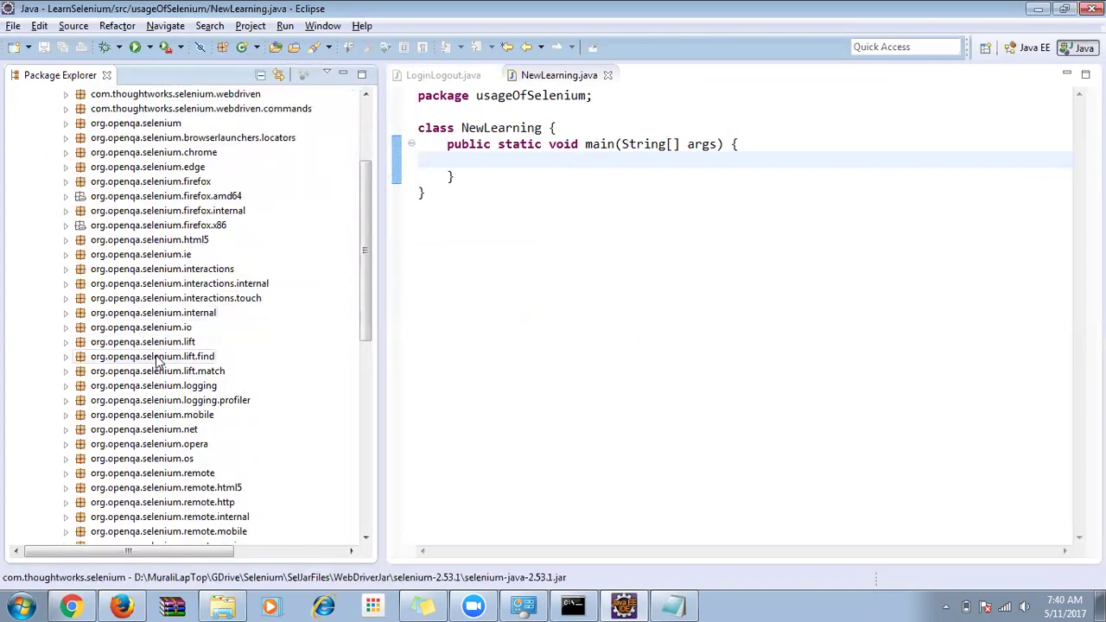
{"action": "scroll", "coordinate": [158, 363], "scroll_direction": "down", "scroll_amount": 4}
{"action": "left_click", "coordinate": [151, 487], "text": "shift"}
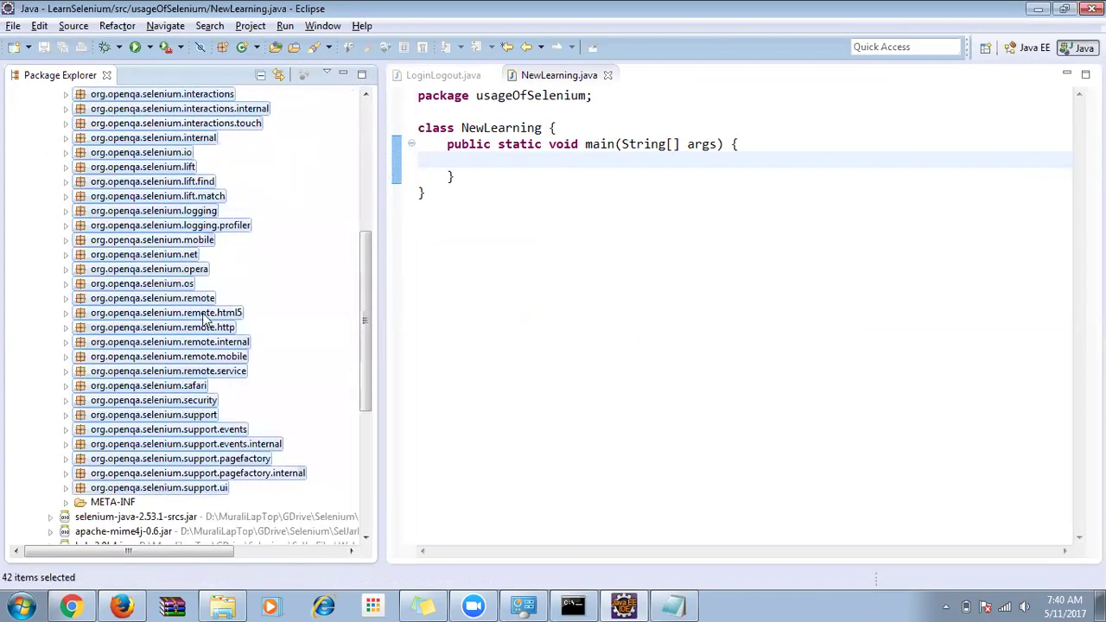
{"action": "scroll", "coordinate": [205, 319], "scroll_direction": "up", "scroll_amount": 5}
Skim the Javadoc class list and highlight the CommandProcessor interface name.
{"action": "key", "text": "alt+Tab"}
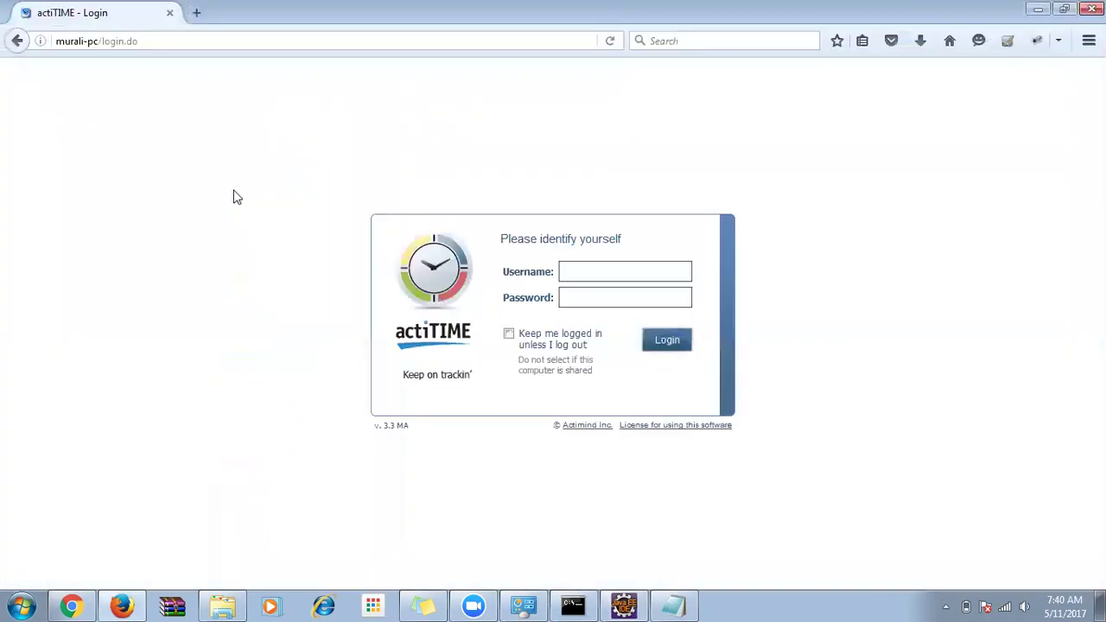
{"action": "key", "text": "alt+Tab"}
{"action": "key", "text": "alt+Tab"}
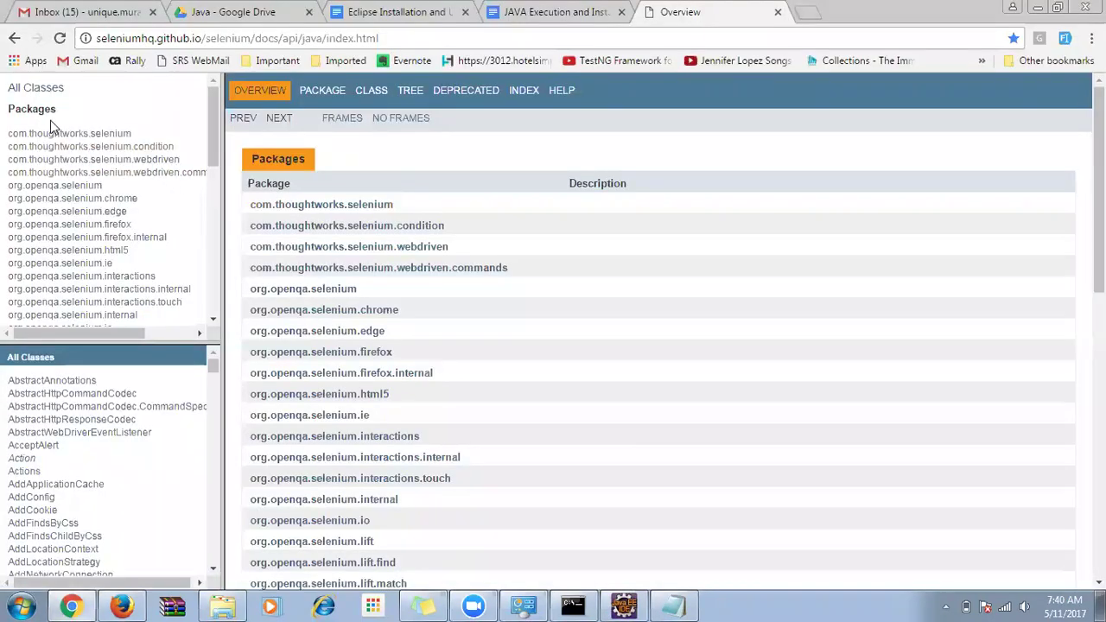
{"action": "scroll", "coordinate": [55, 279], "scroll_direction": "down", "scroll_amount": 5}
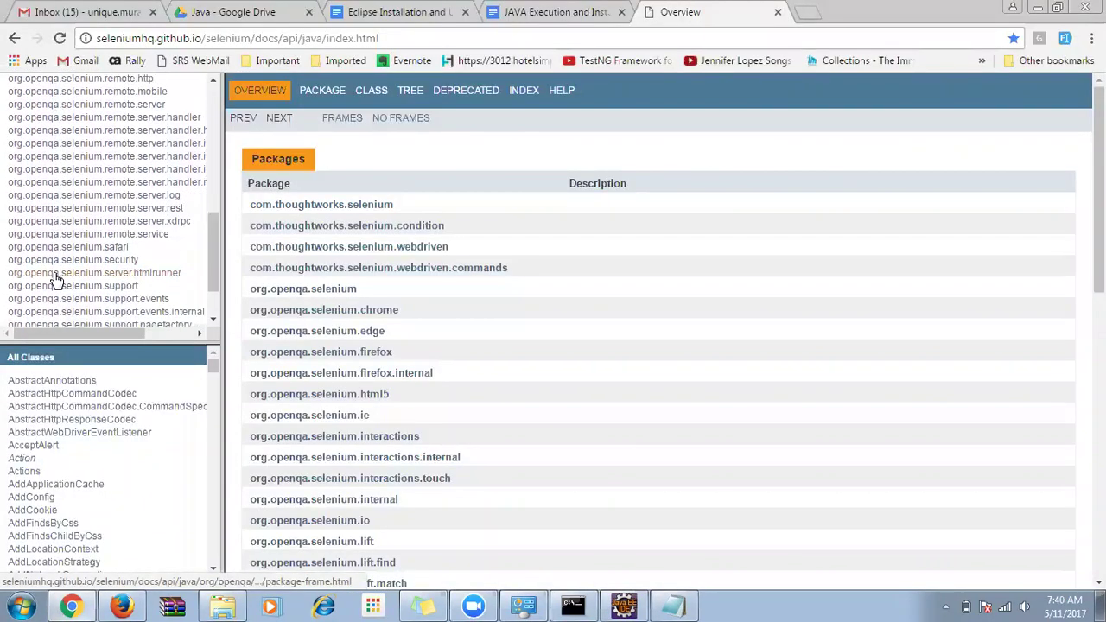
{"action": "scroll", "coordinate": [54, 279], "scroll_direction": "up", "scroll_amount": 5}
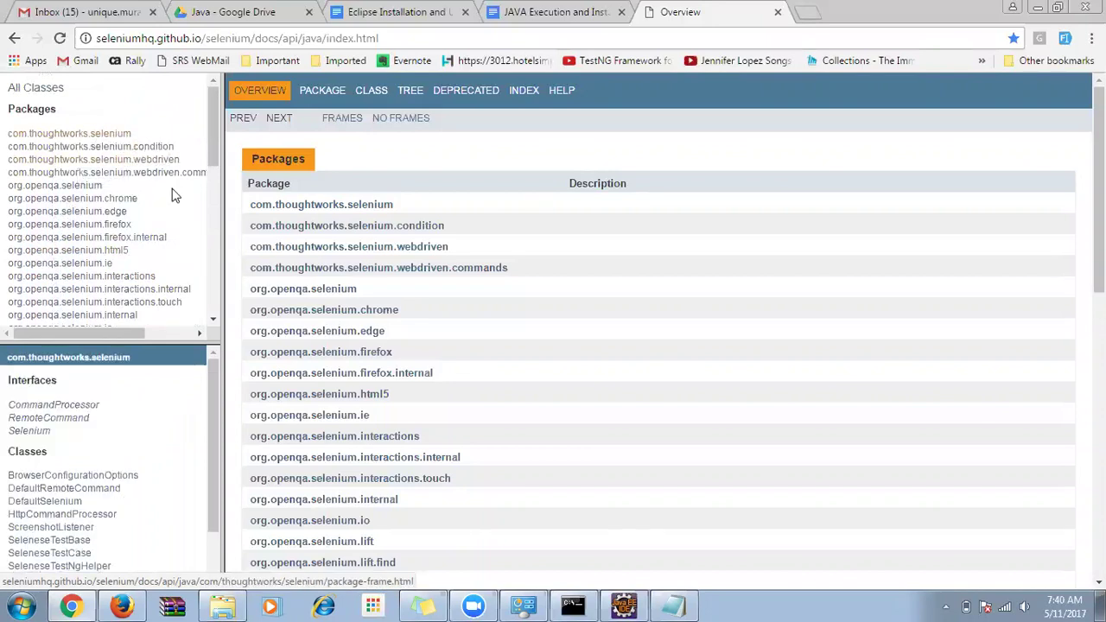
{"action": "left_click_drag", "start_coordinate": [24, 397], "coordinate": [131, 489]}
{"action": "left_click_drag", "start_coordinate": [160, 525], "coordinate": [138, 515]}
{"action": "scroll", "coordinate": [76, 378], "scroll_direction": "up", "scroll_amount": 3}
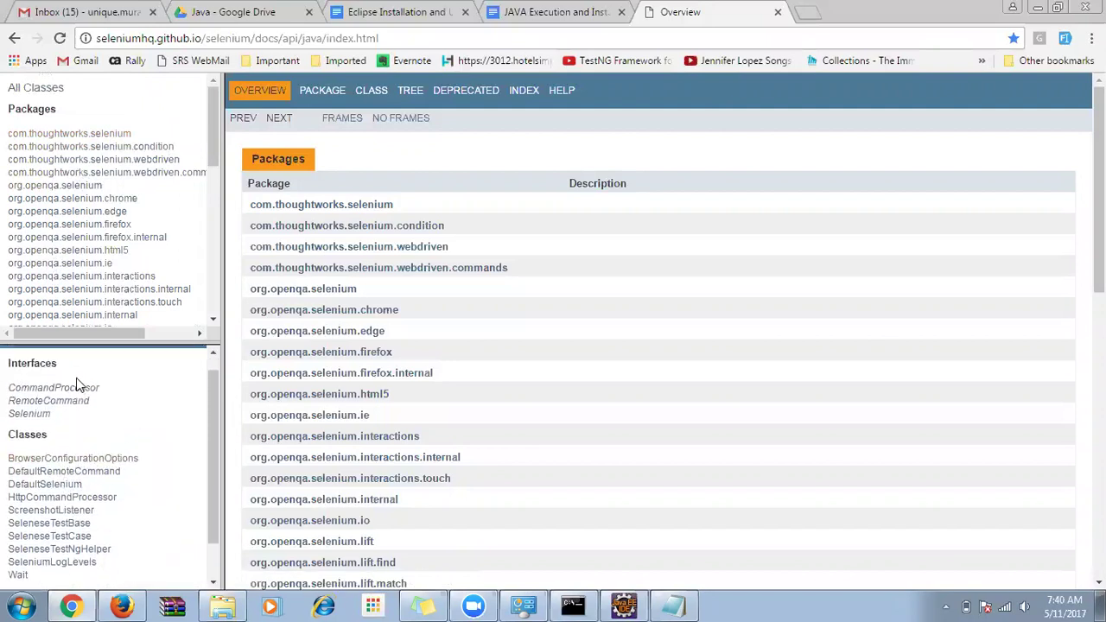
{"action": "left_click_drag", "start_coordinate": [5, 406], "coordinate": [107, 403]}
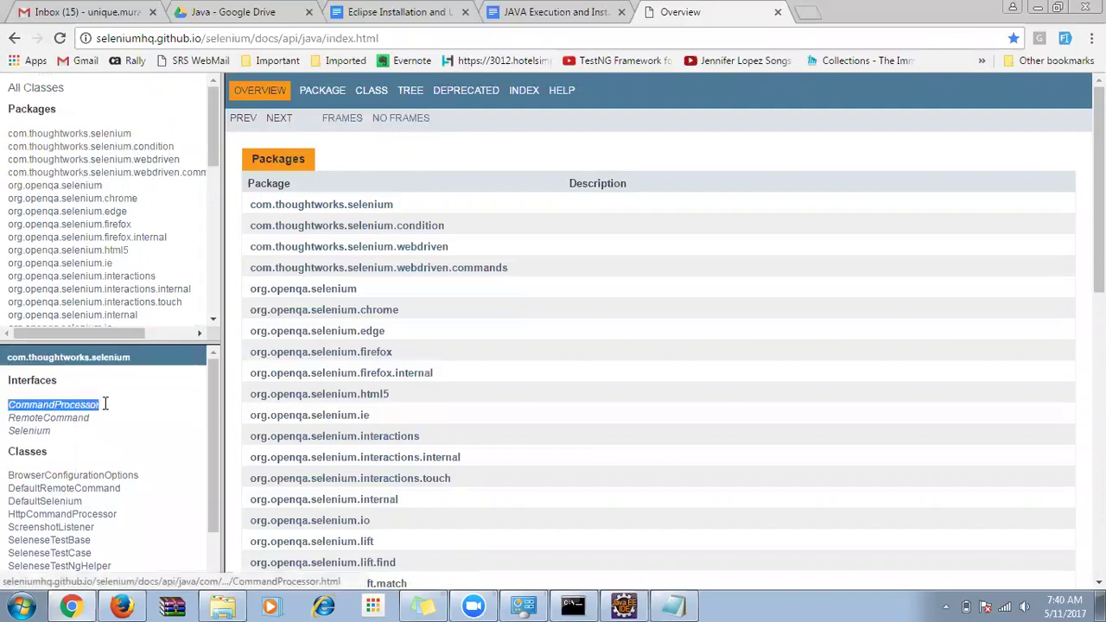
{"action": "scroll", "coordinate": [107, 405], "scroll_direction": "down", "scroll_amount": 2}
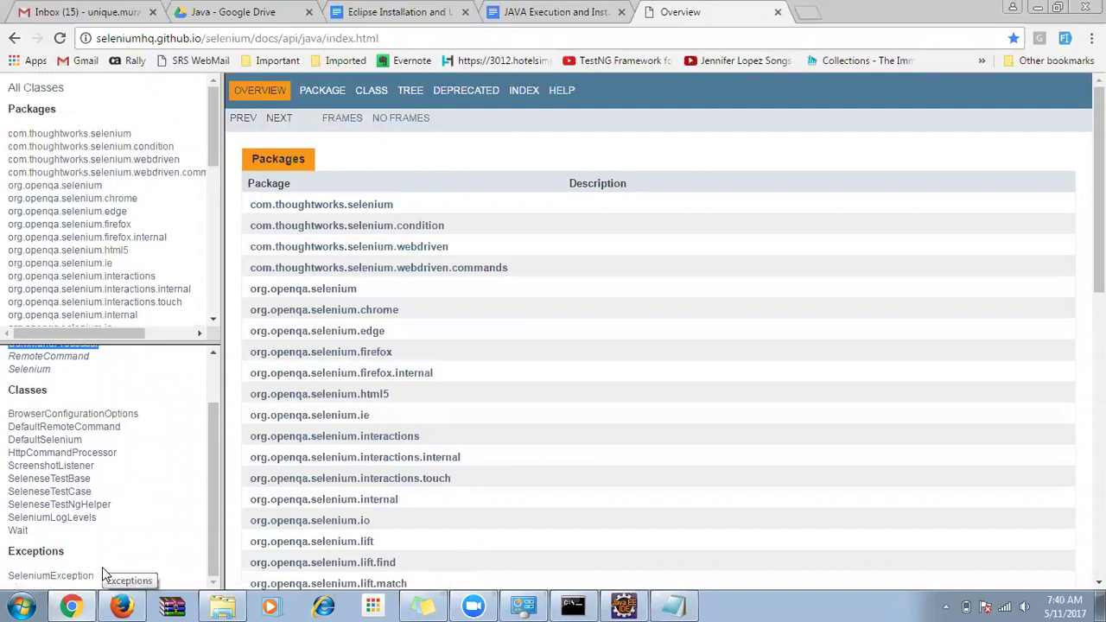
In Eclipse, expand com.thoughtworks.selenium, select its 14 classes, then collapse it again.
{"action": "key", "text": "alt+Tab"}
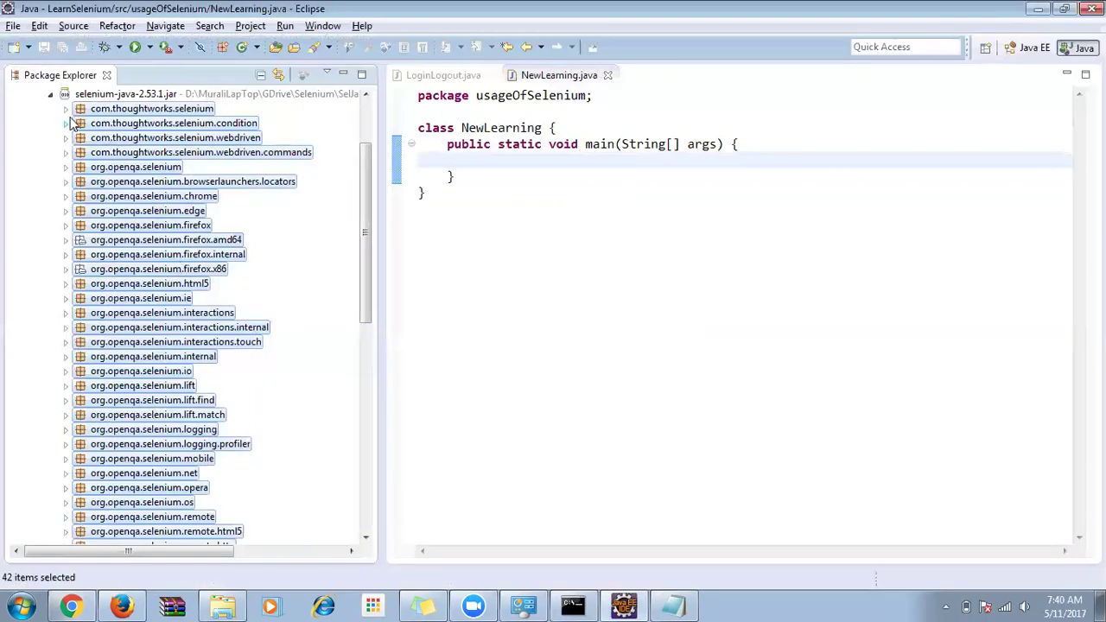
{"action": "left_click", "coordinate": [66, 109]}
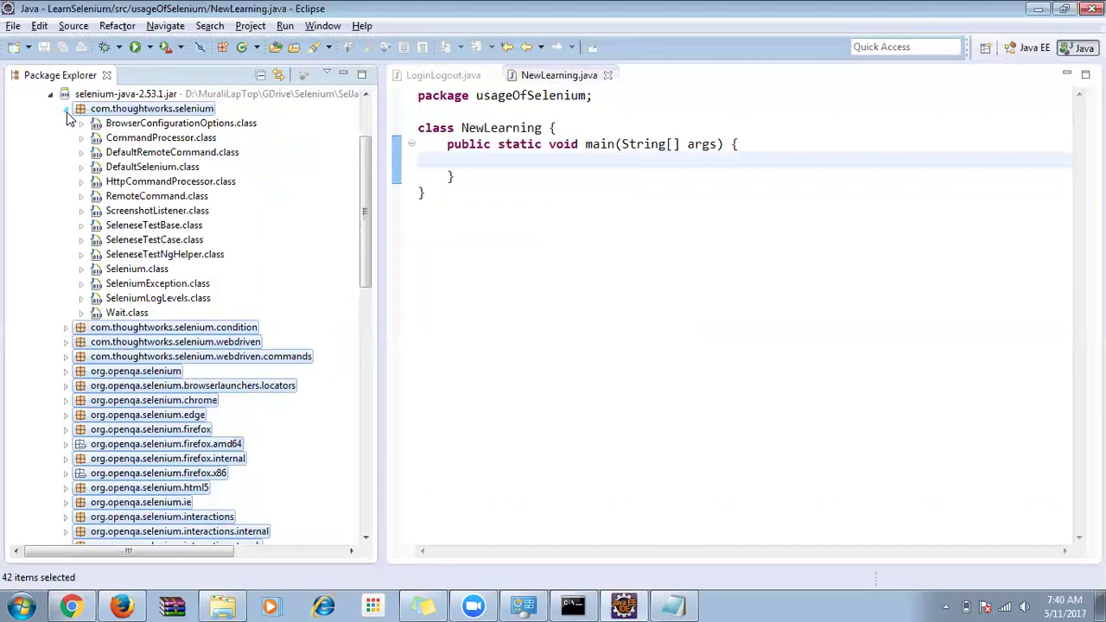
{"action": "left_click", "coordinate": [145, 124]}
{"action": "left_click", "coordinate": [139, 312], "text": "shift"}
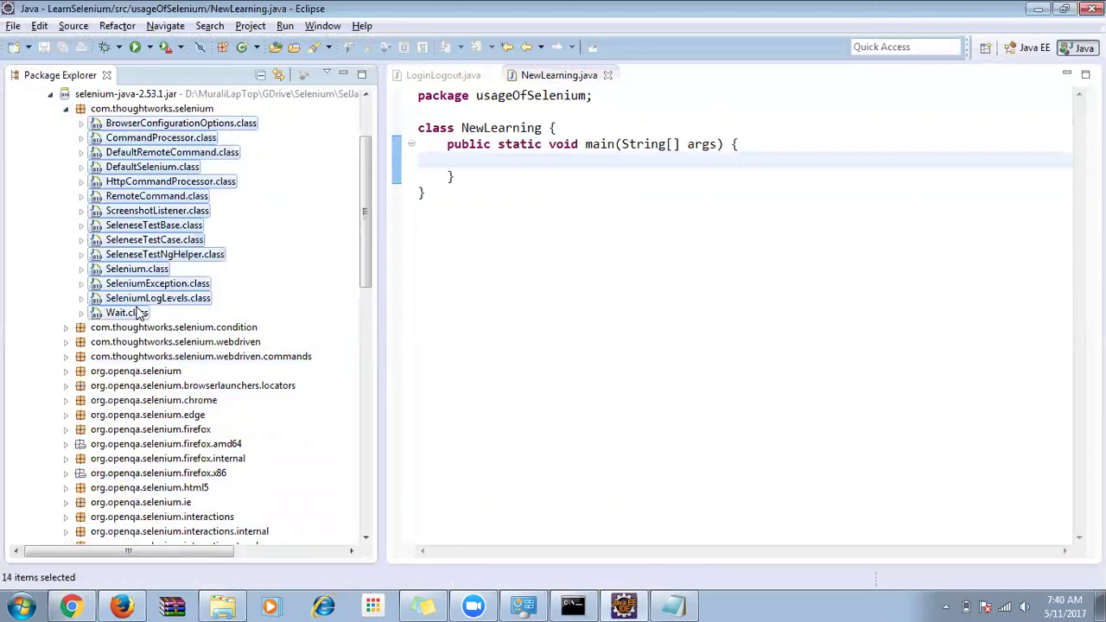
{"action": "left_click", "coordinate": [66, 110]}
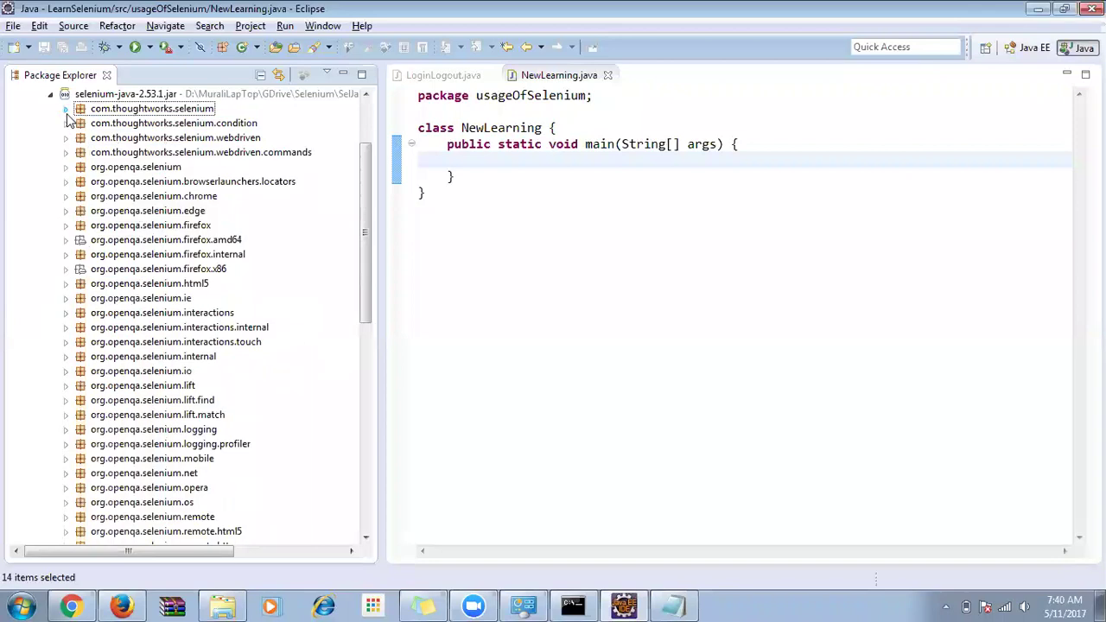
{"action": "key", "text": "alt+Tab"}
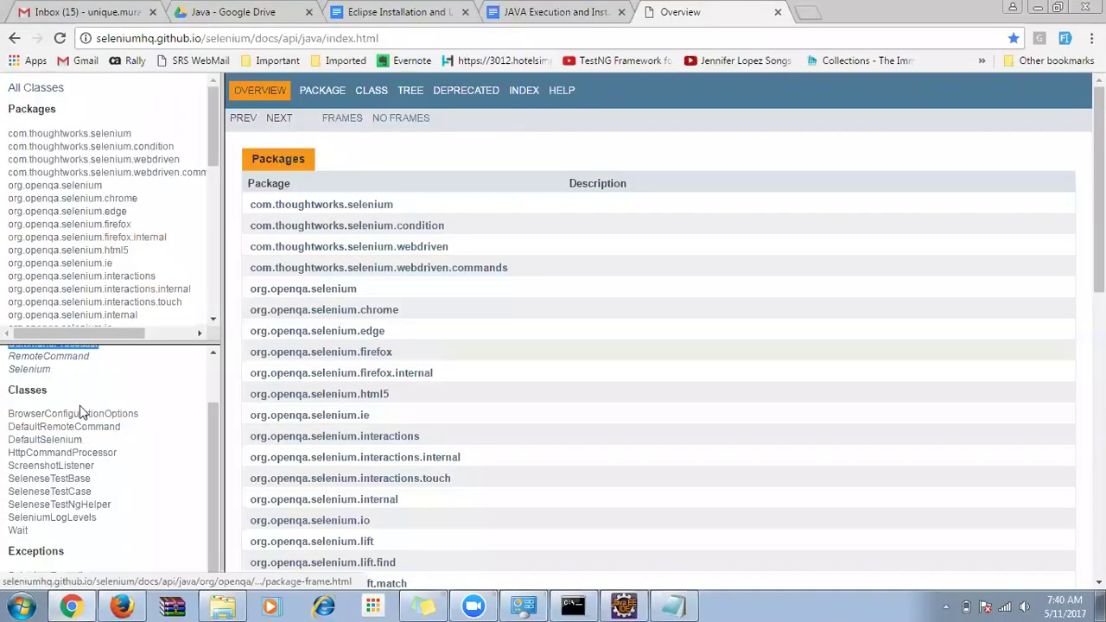
Open the DefaultSelenium documentation and highlight addCustomRequestHeader in its Method Summary.
{"action": "scroll", "coordinate": [80, 405], "scroll_direction": "up", "scroll_amount": 2}
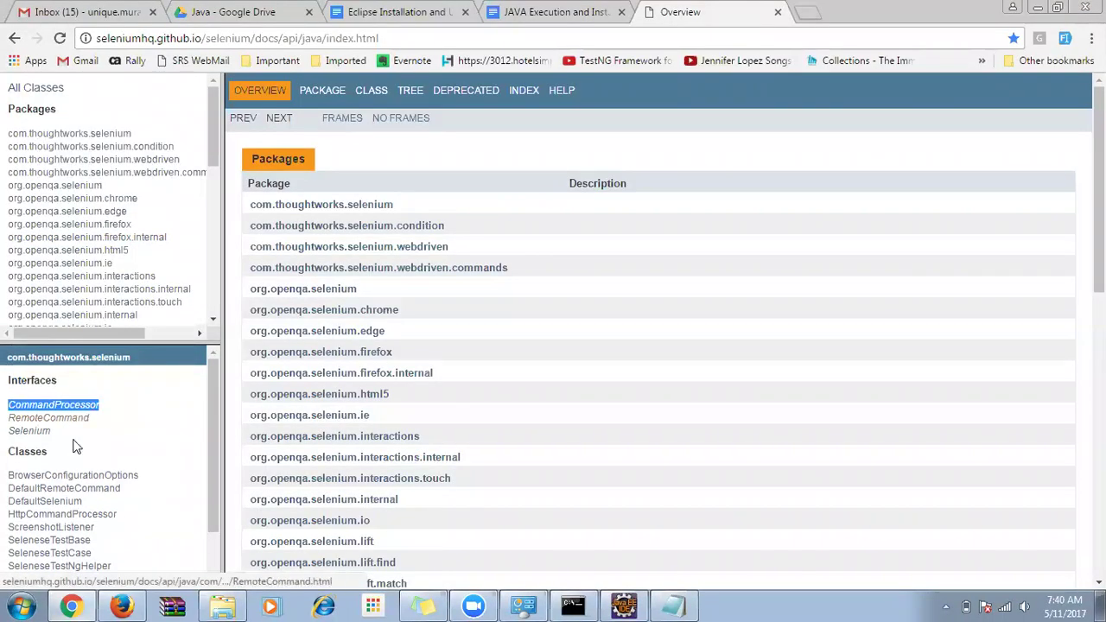
{"action": "left_click", "coordinate": [58, 504]}
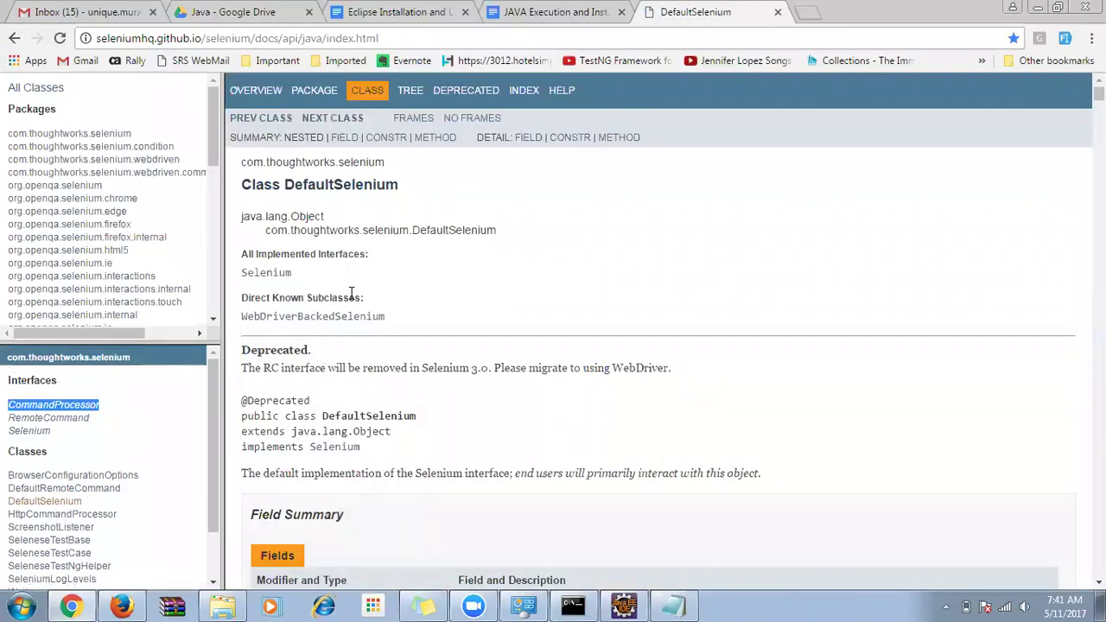
{"action": "left_click_drag", "start_coordinate": [324, 273], "coordinate": [244, 275]}
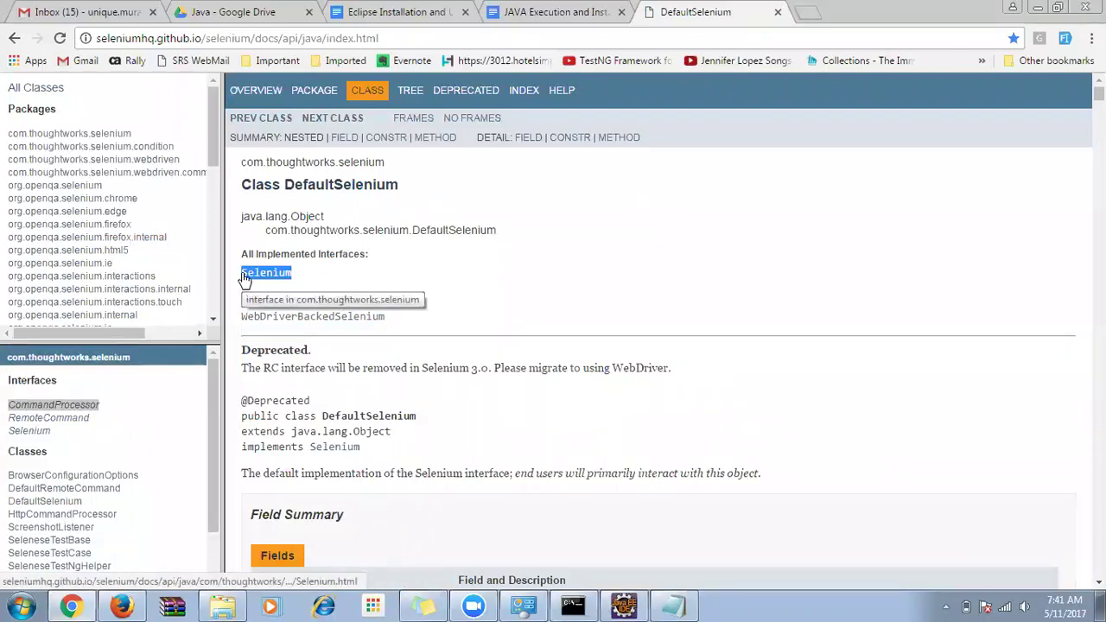
{"action": "left_click", "coordinate": [381, 285]}
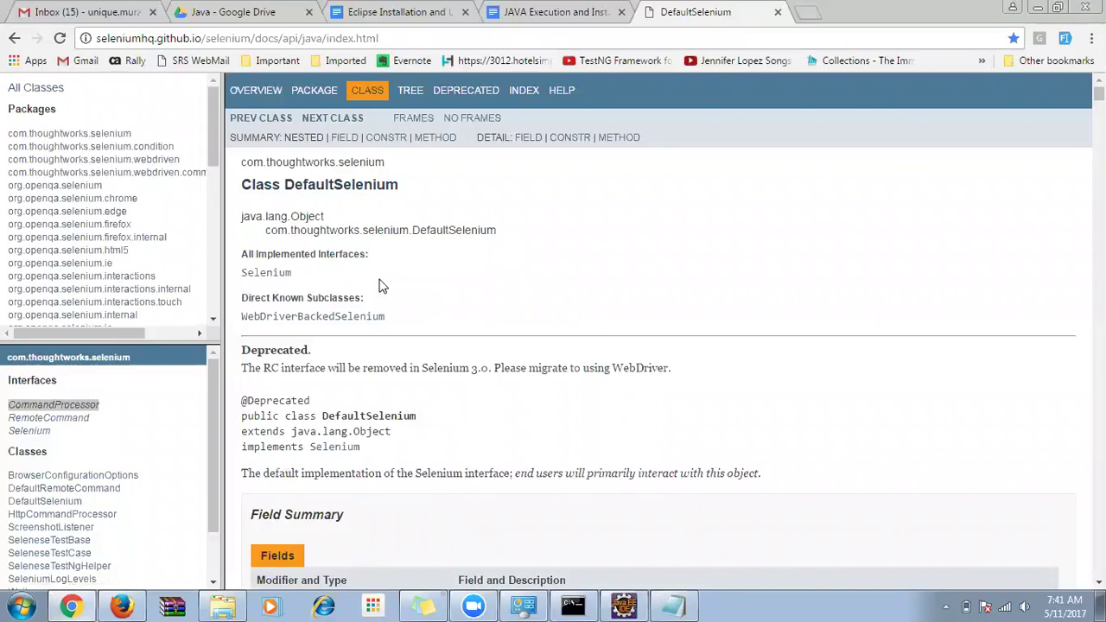
{"action": "scroll", "coordinate": [378, 284], "scroll_direction": "down", "scroll_amount": 4}
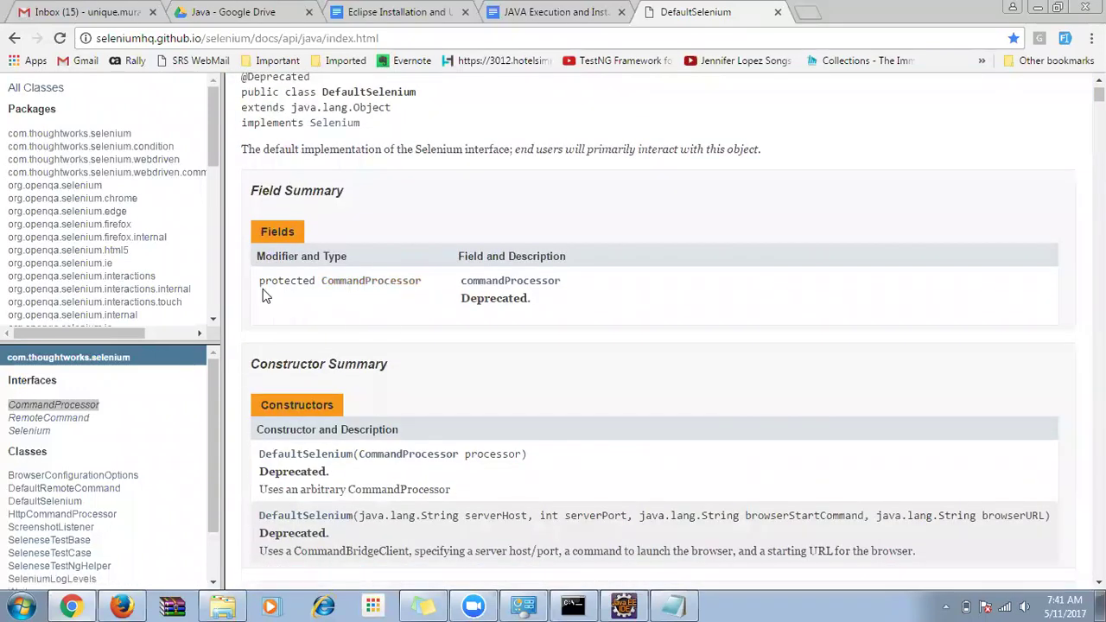
{"action": "scroll", "coordinate": [266, 298], "scroll_direction": "down", "scroll_amount": 2}
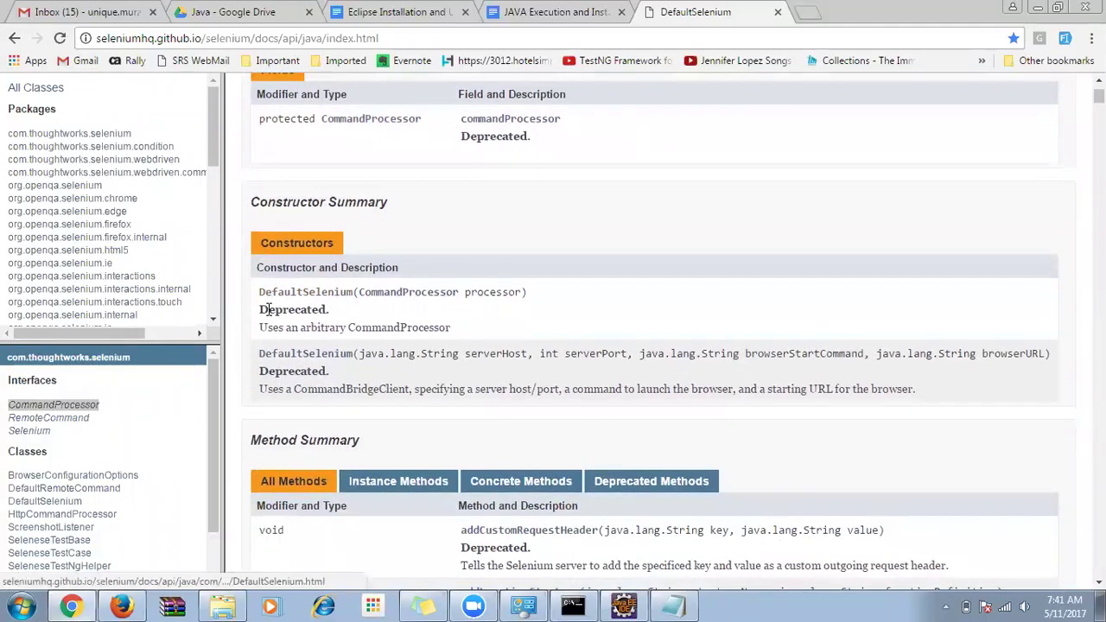
{"action": "scroll", "coordinate": [268, 310], "scroll_direction": "down", "scroll_amount": 3}
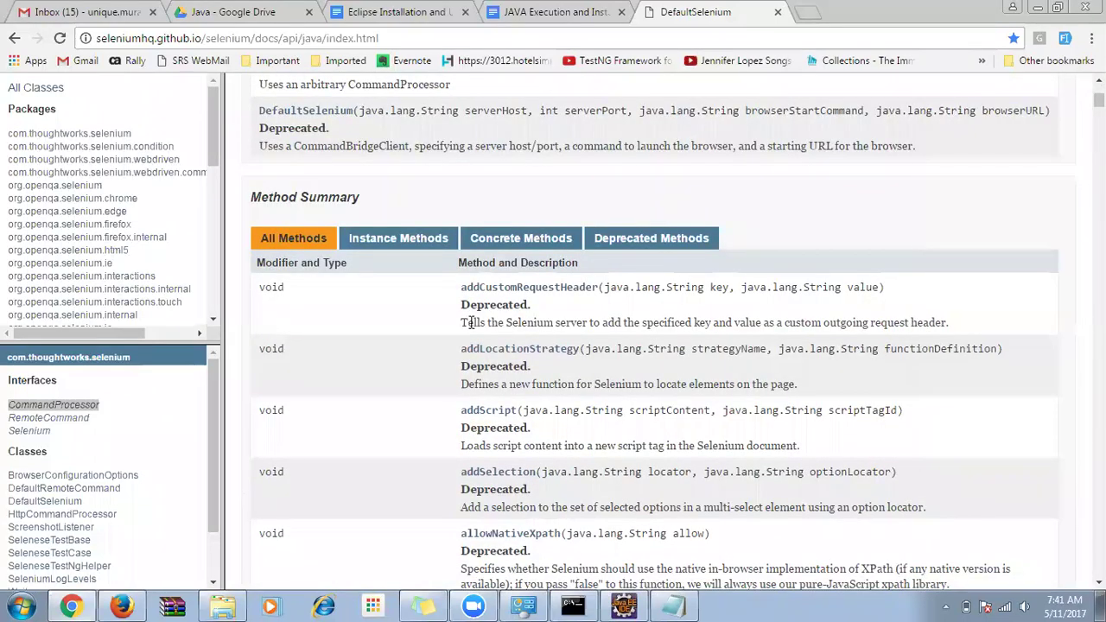
{"action": "left_click_drag", "start_coordinate": [455, 296], "coordinate": [506, 324]}
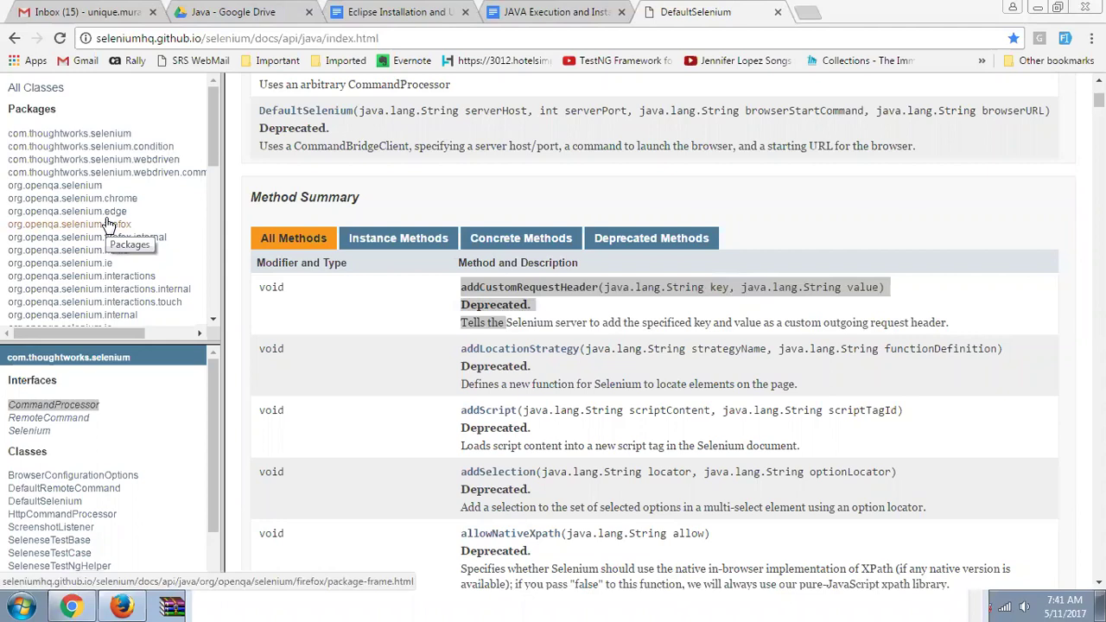
List and scroll through the classes of the org.openqa.selenium.firefox package.
{"action": "left_click", "coordinate": [111, 224]}
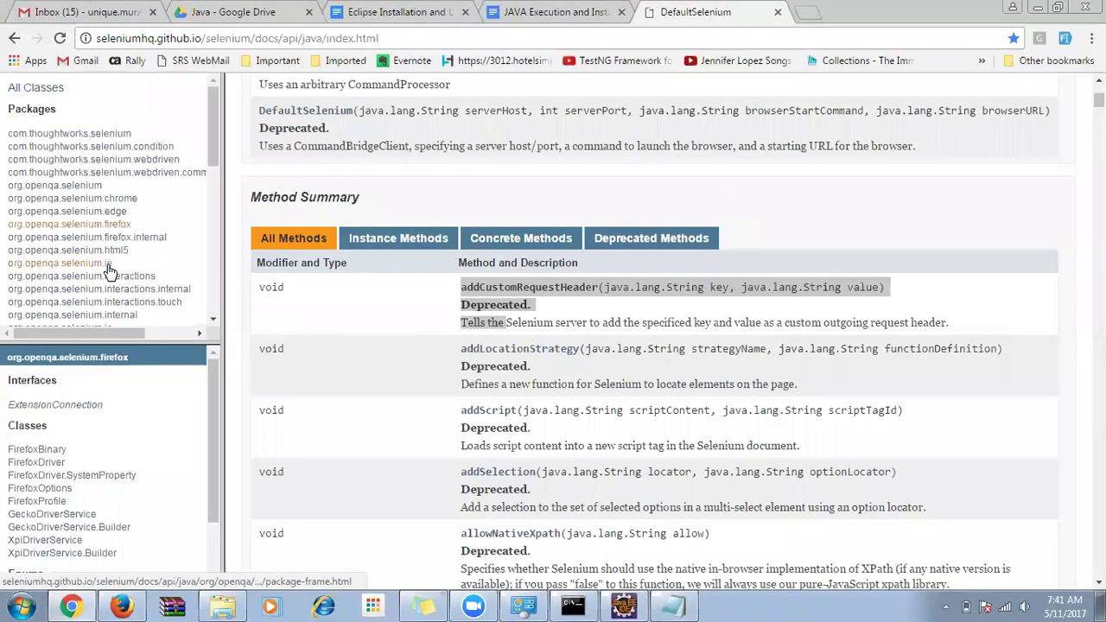
{"action": "scroll", "coordinate": [143, 287], "scroll_direction": "down", "scroll_amount": 5}
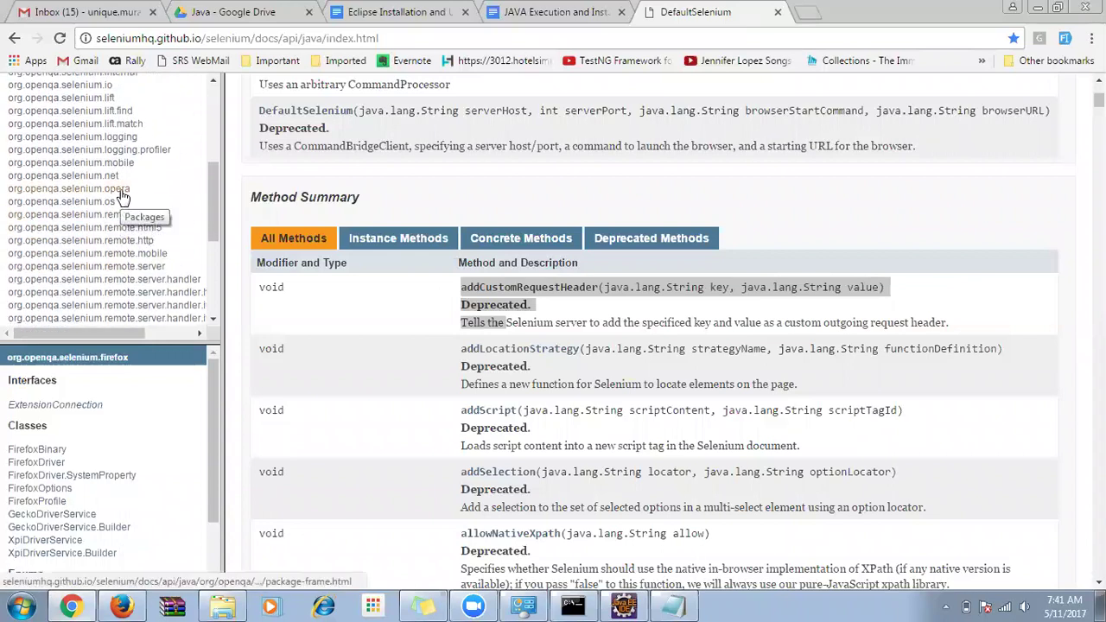
{"action": "scroll", "coordinate": [129, 234], "scroll_direction": "down", "scroll_amount": 3}
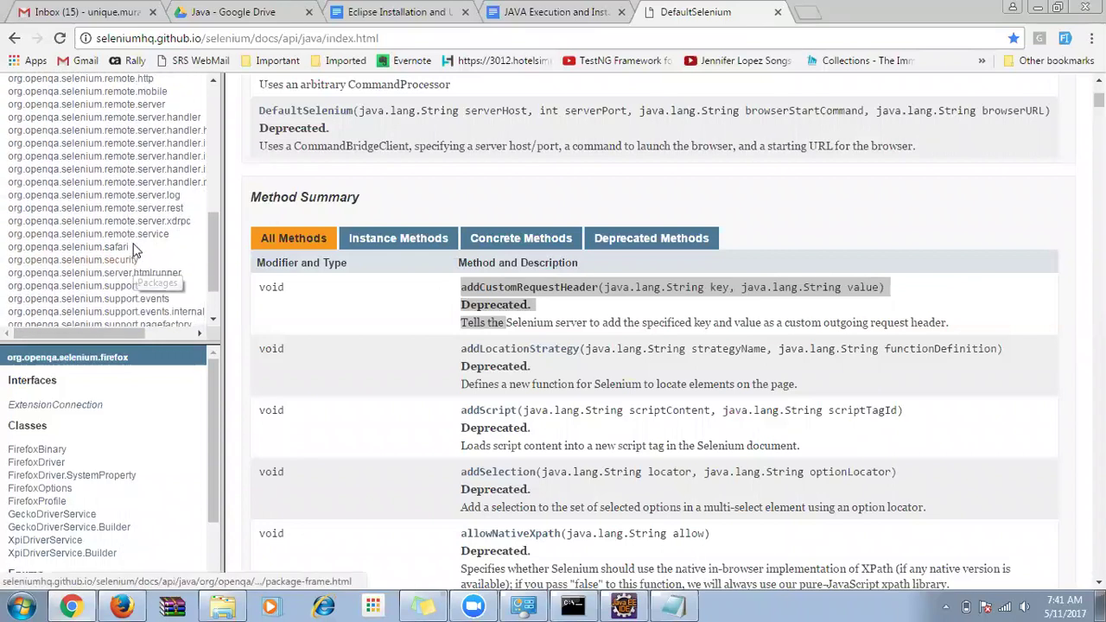
{"action": "scroll", "coordinate": [173, 260], "scroll_direction": "up", "scroll_amount": 10}
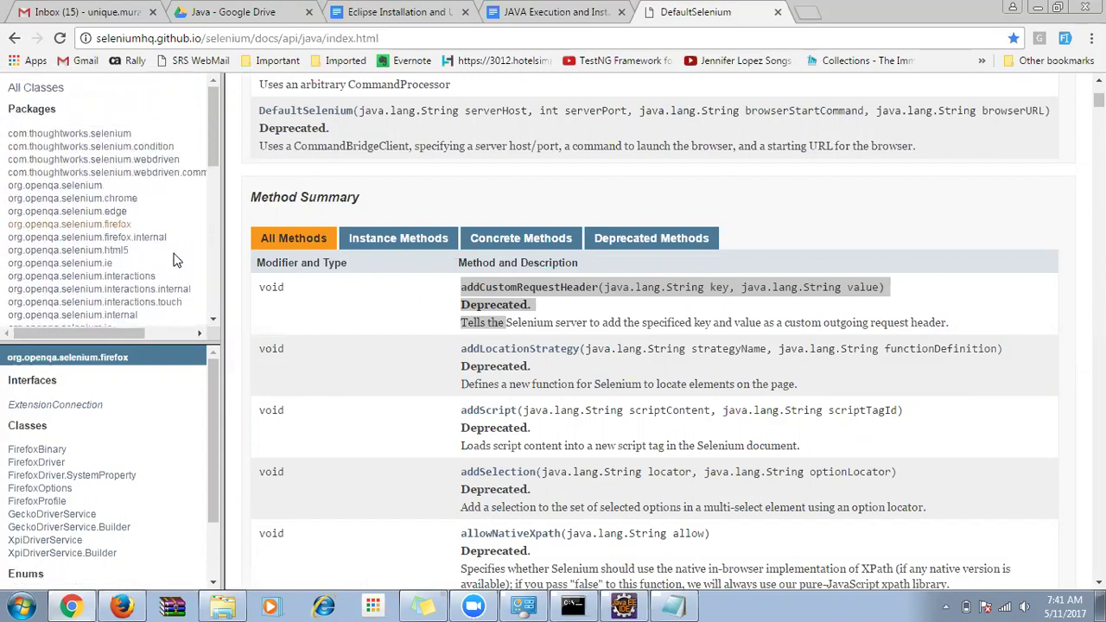
Compare the ChromeDriver, FirefoxDriver and InternetExplorerDriver class documentation pages.
{"action": "left_click", "coordinate": [130, 200]}
{"action": "left_click_drag", "start_coordinate": [97, 457], "coordinate": [10, 406]}
{"action": "left_click", "coordinate": [28, 406]}
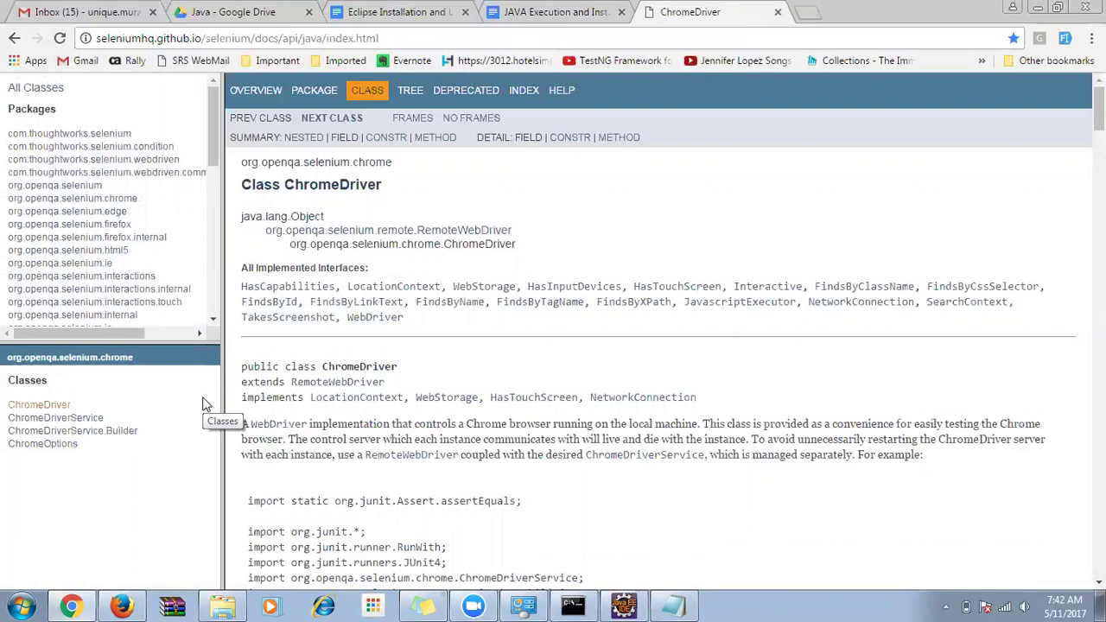
{"action": "left_click", "coordinate": [124, 227]}
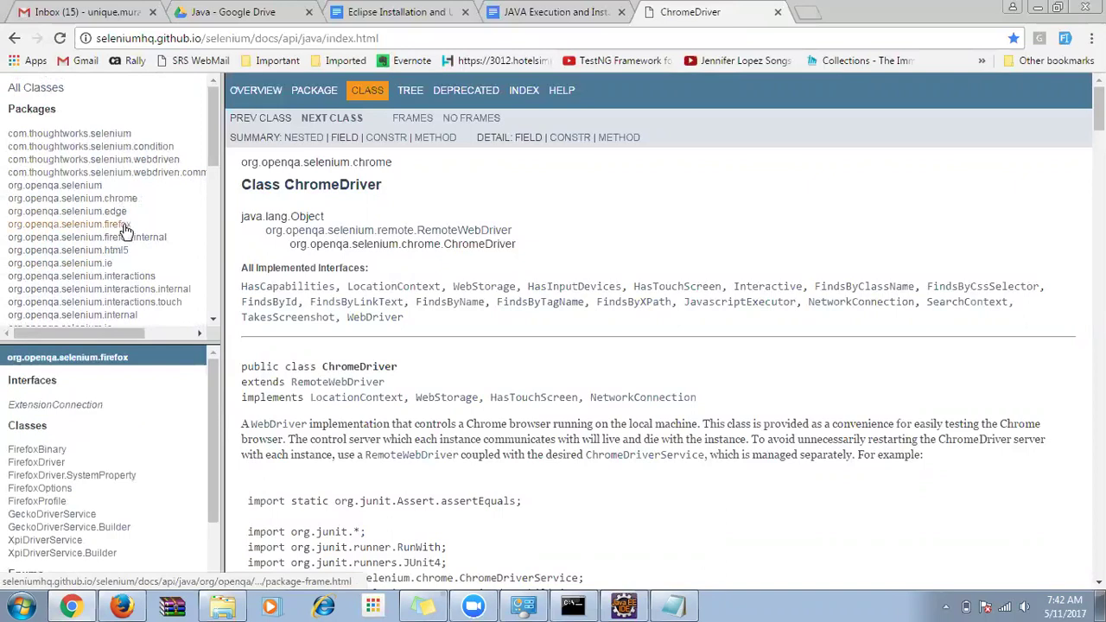
{"action": "left_click", "coordinate": [47, 464]}
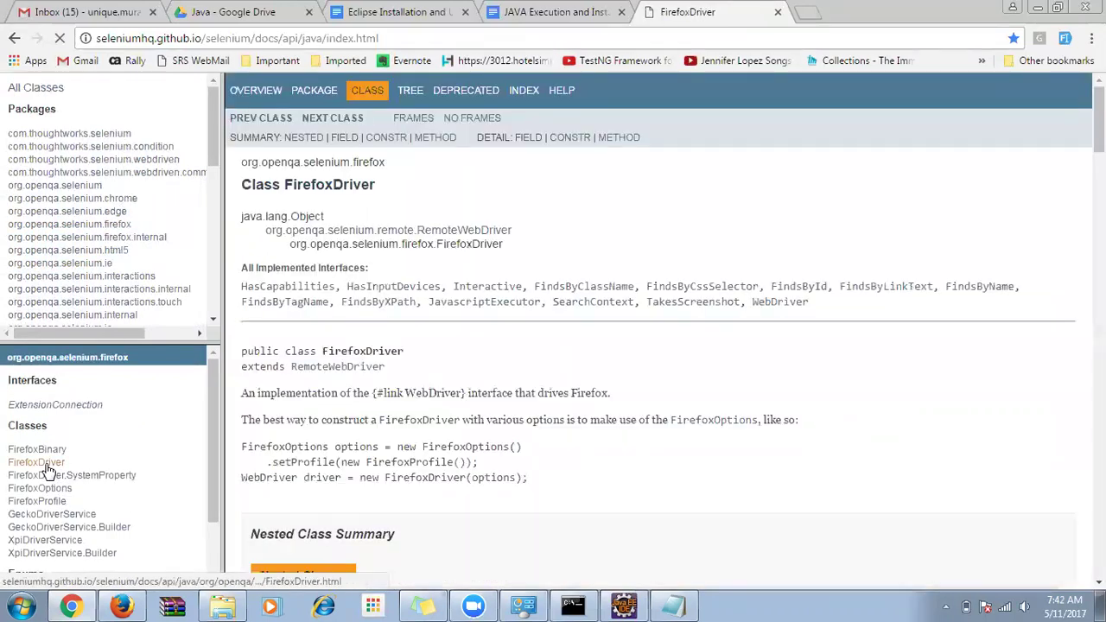
{"action": "left_click", "coordinate": [100, 262]}
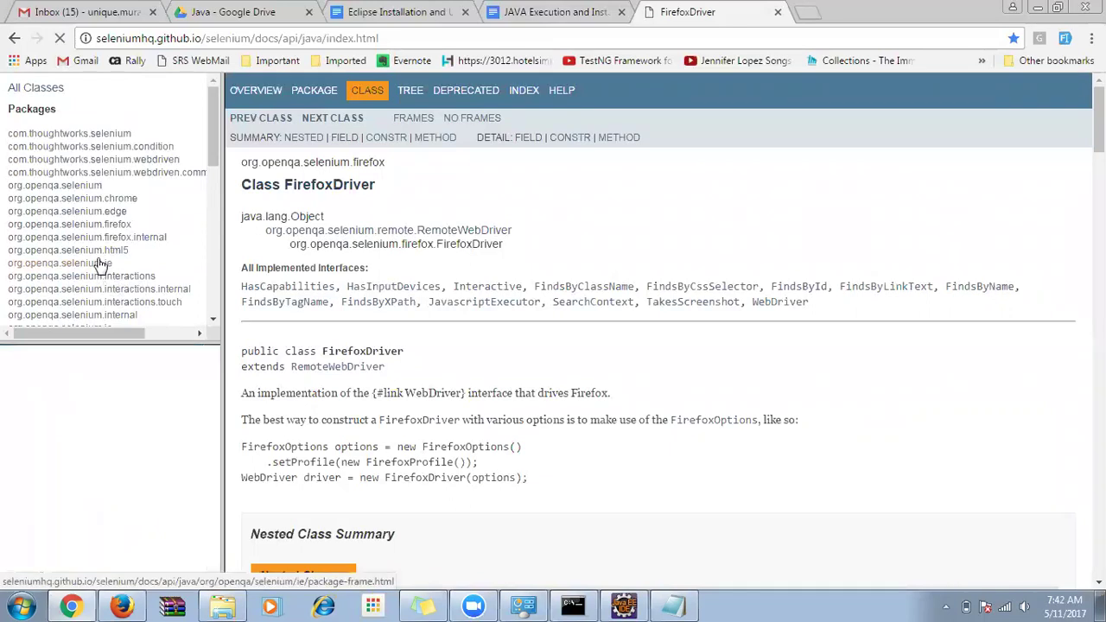
{"action": "left_click", "coordinate": [74, 408]}
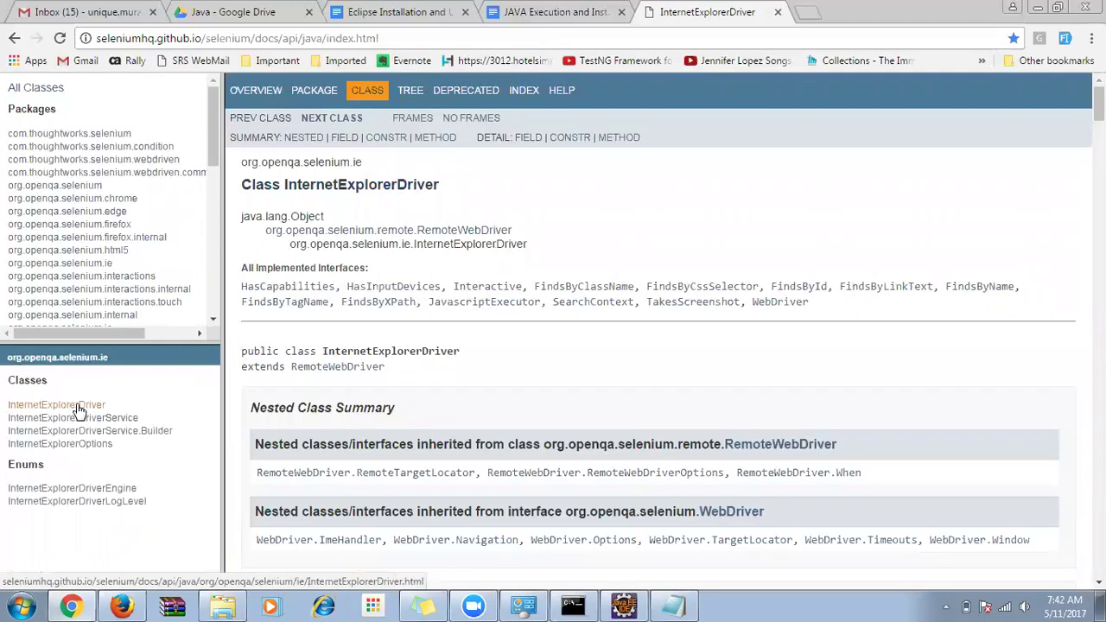
Reopen the FirefoxDriver documentation, select its class name, then return to NewLearning.java.
{"action": "left_click", "coordinate": [125, 227]}
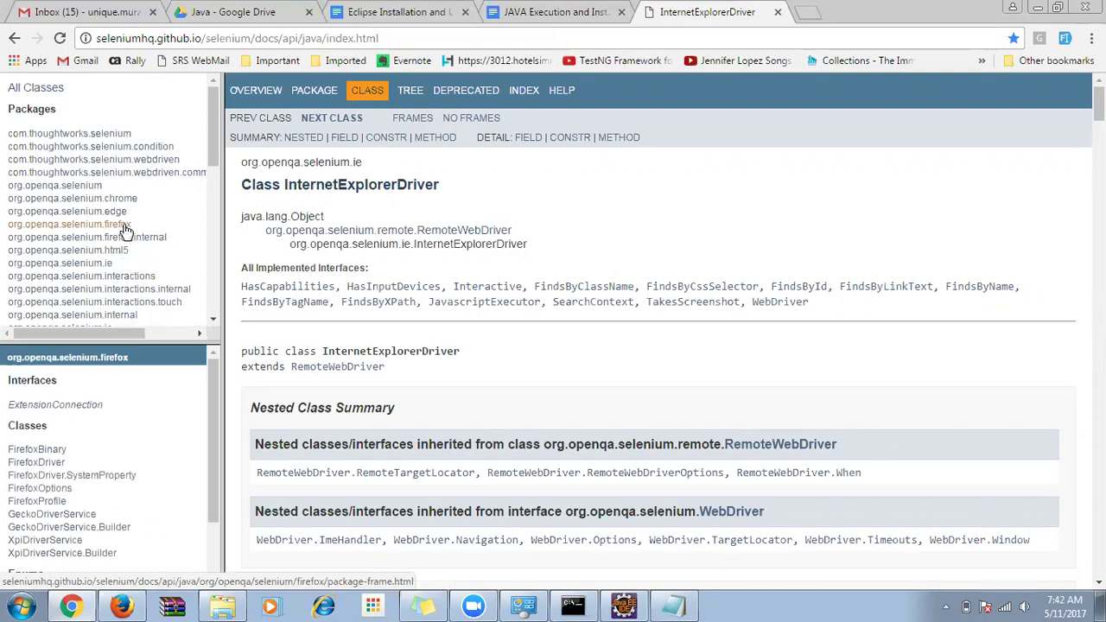
{"action": "key", "text": "alt+Tab"}
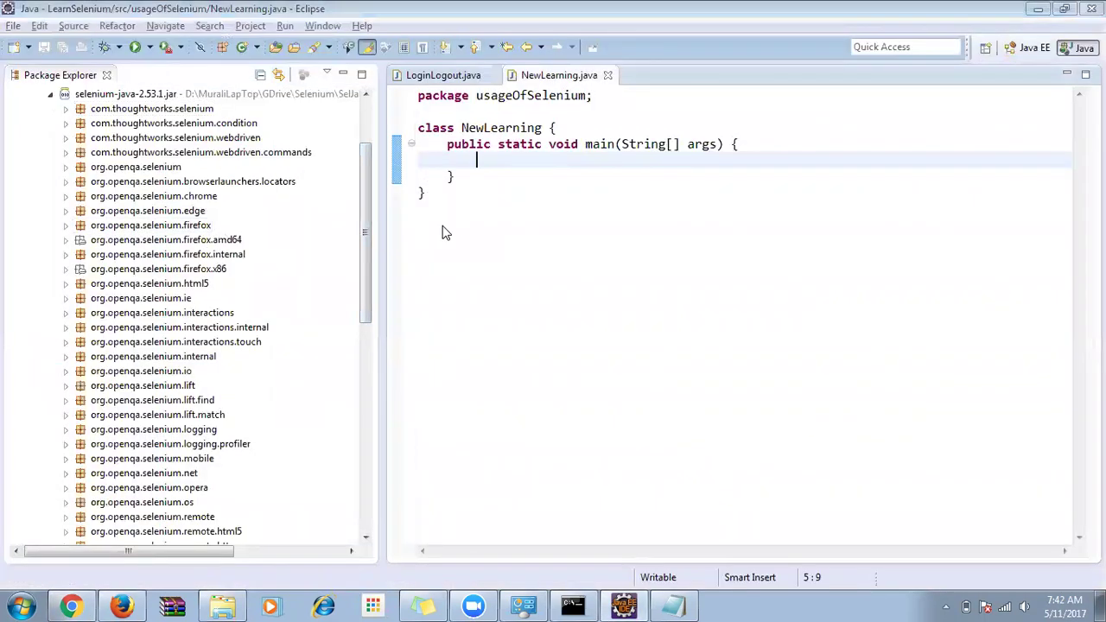
{"action": "key", "text": "alt+Tab"}
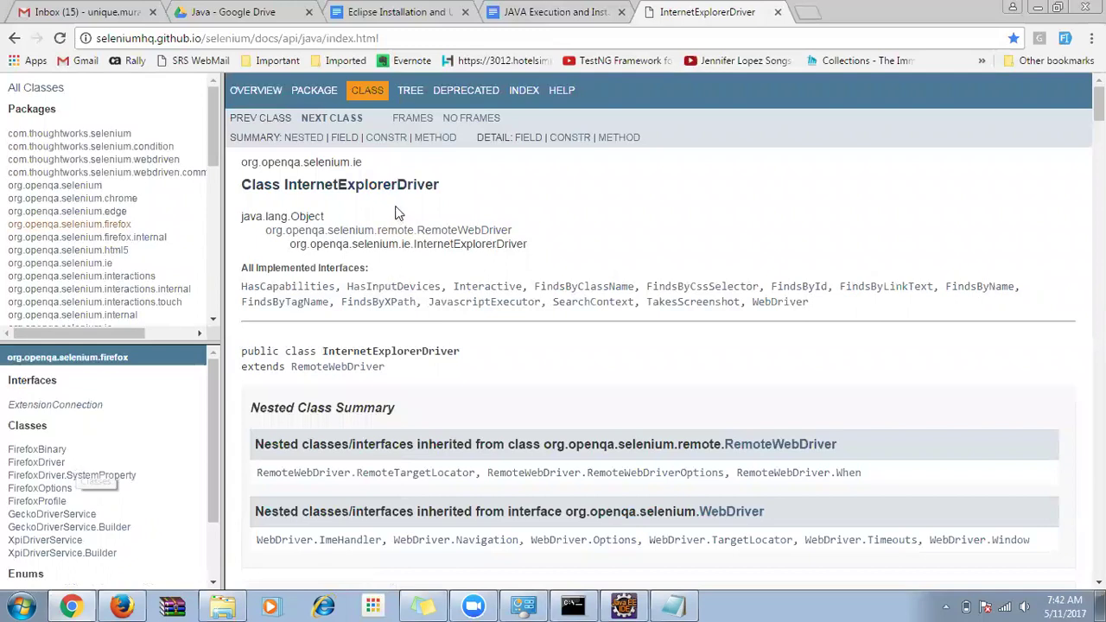
{"action": "left_click", "coordinate": [36, 462]}
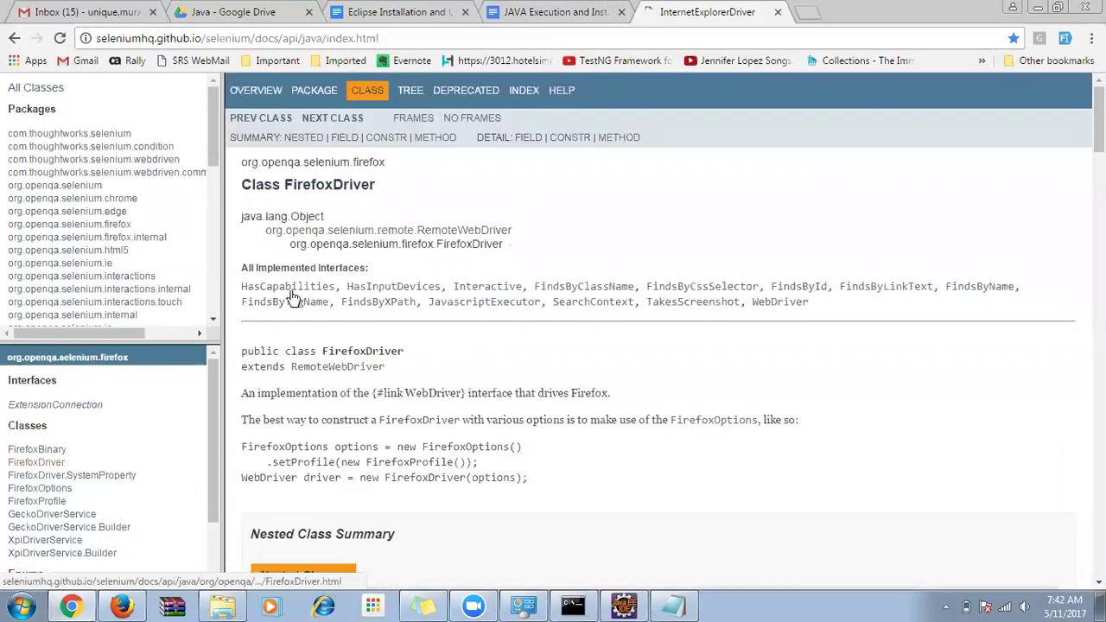
{"action": "double_click", "coordinate": [333, 183]}
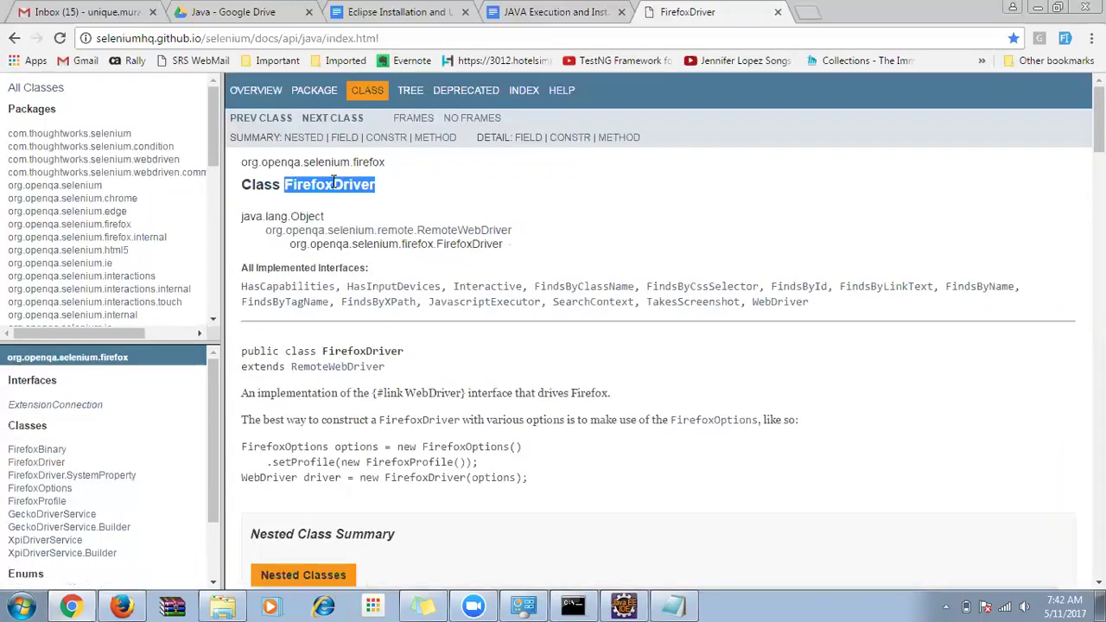
{"action": "left_click", "coordinate": [395, 191]}
{"action": "double_click", "coordinate": [339, 185]}
{"action": "key", "text": "alt+Tab"}
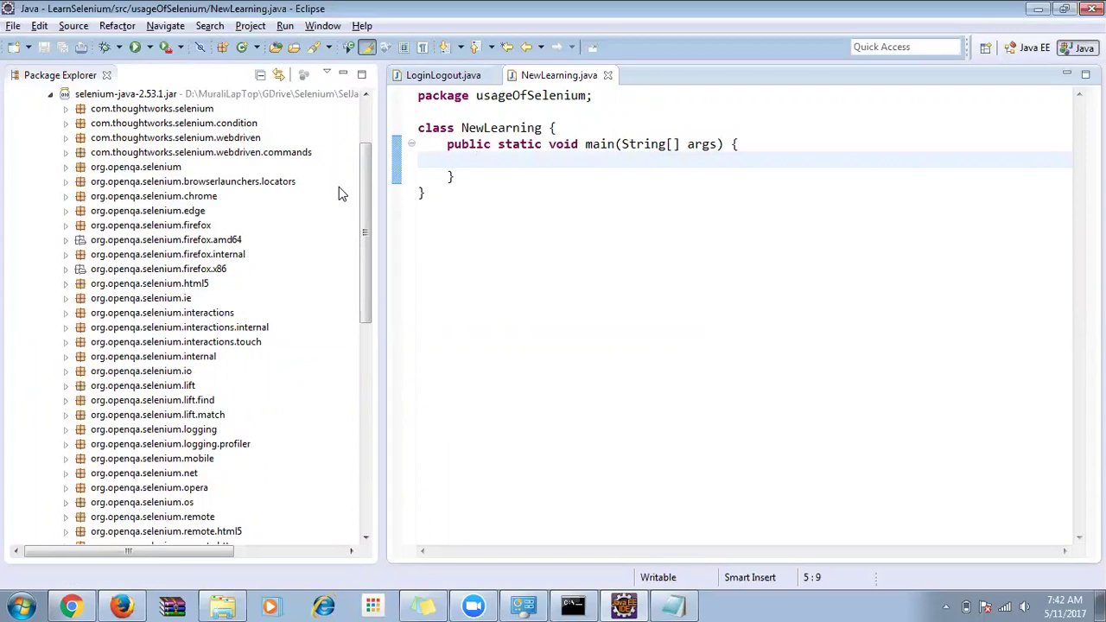
Write FirefoxDriver driver = new FirefoxDriver(); as a new statement in main.
{"action": "type", "text": "FirefoxDriver"}
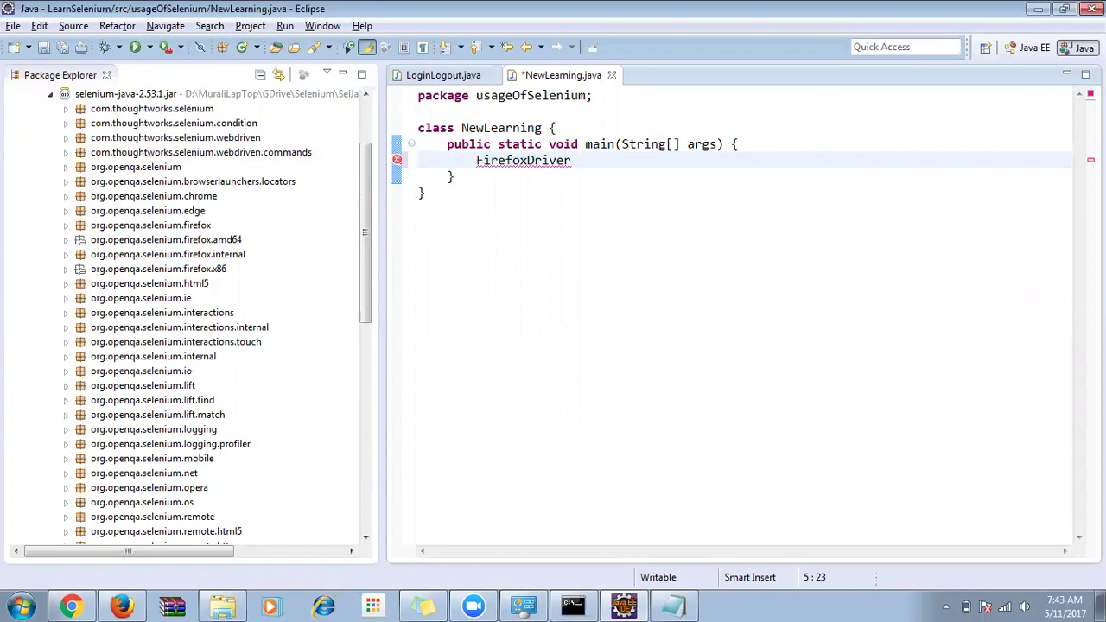
{"action": "type", "text": "driver = new "}
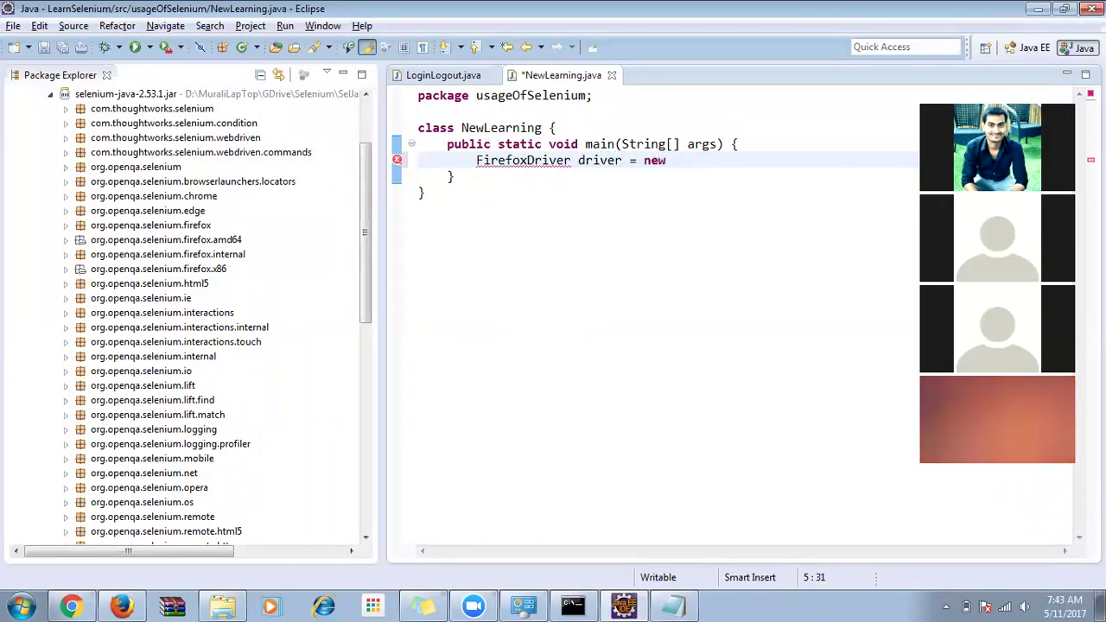
{"action": "type", "text": "FirefoxDriver();"}
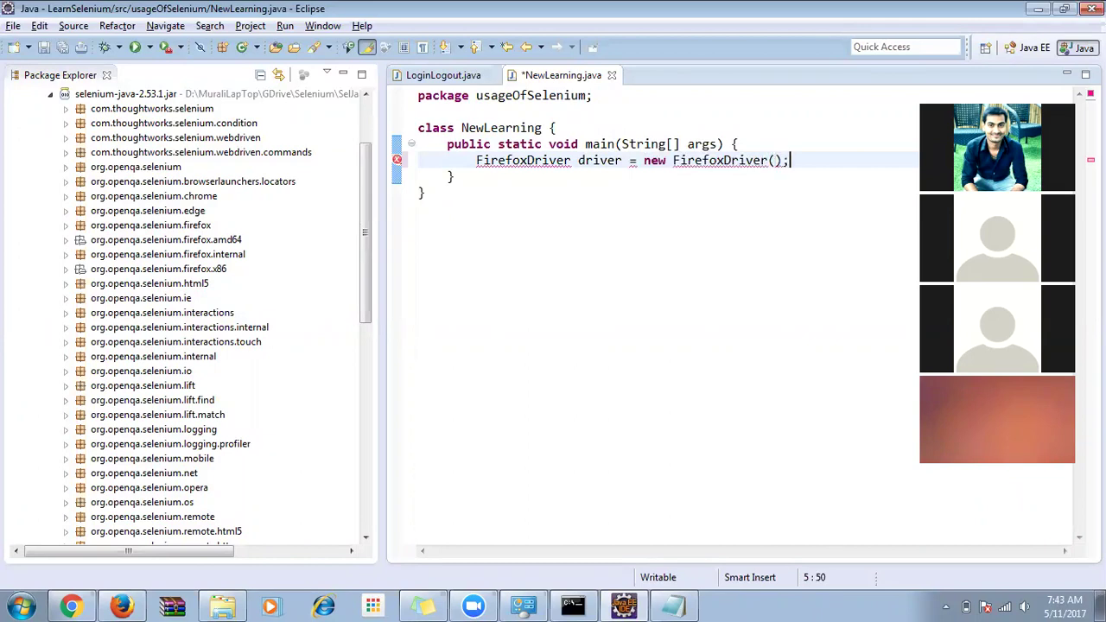
{"action": "key", "text": "End"}
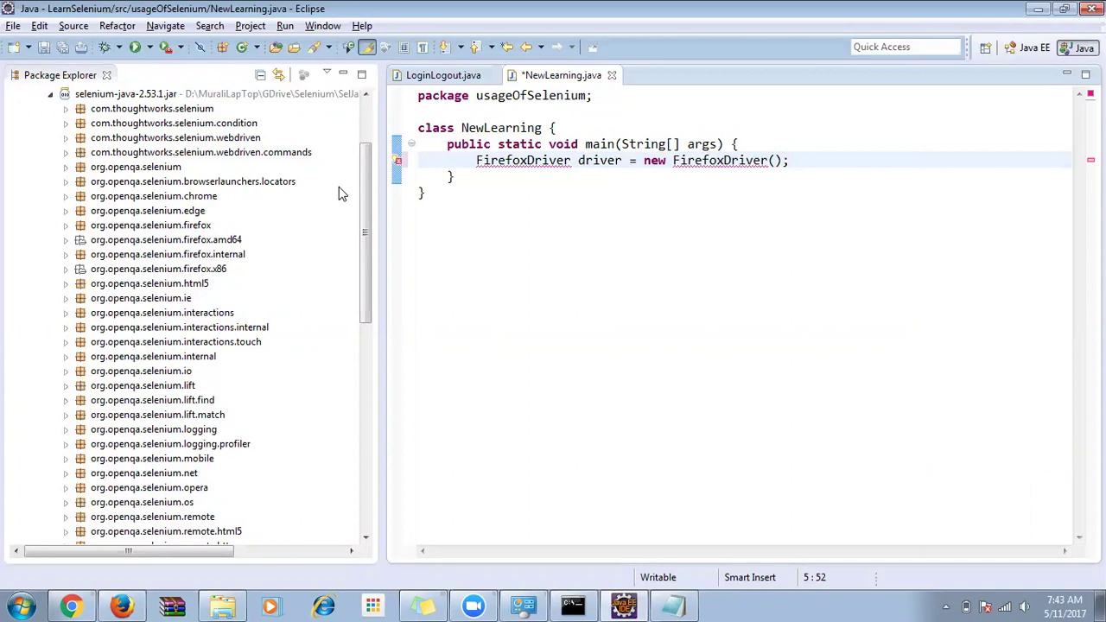
Check the statement's parts and bring up quick fixes for the unresolved FirefoxDriver type.
{"action": "left_click", "coordinate": [644, 161], "text": "shift"}
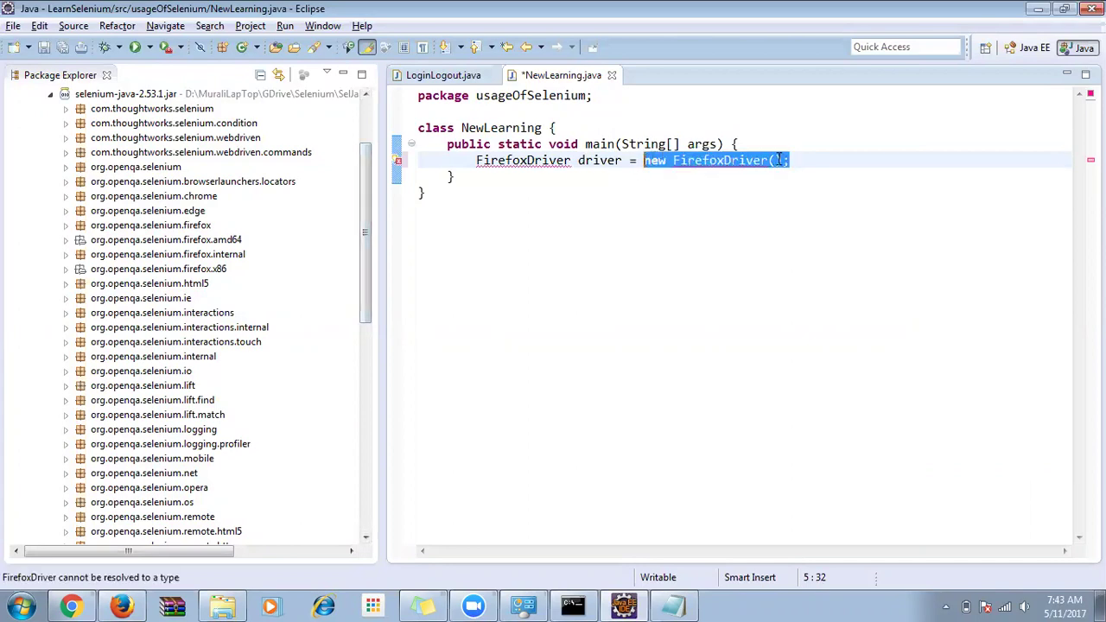
{"action": "double_click", "coordinate": [598, 161]}
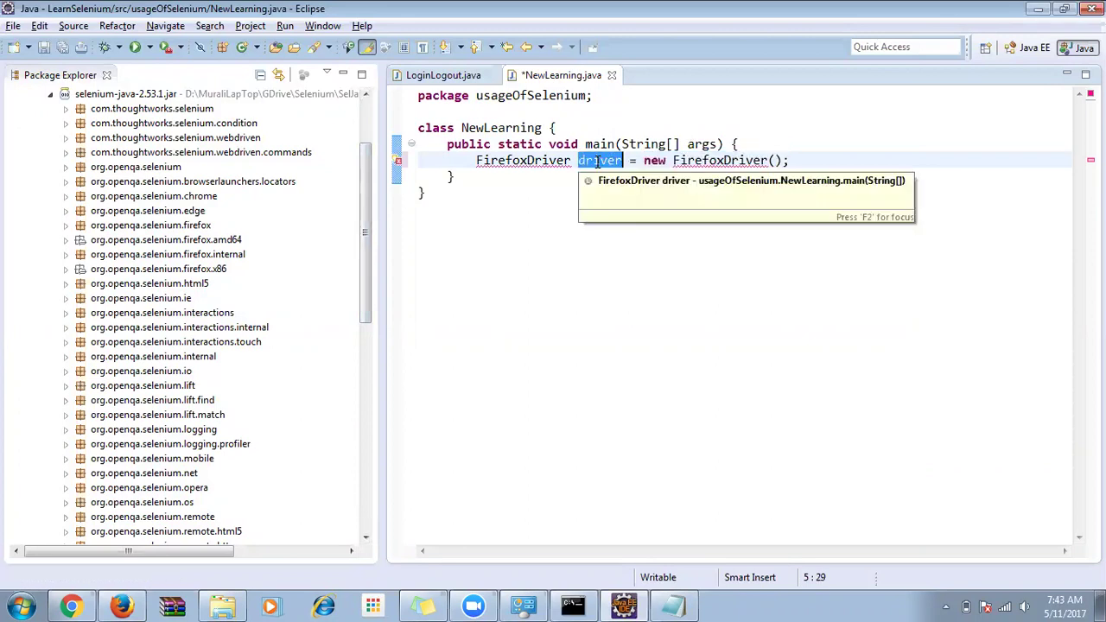
{"action": "triple_click", "coordinate": [542, 161]}
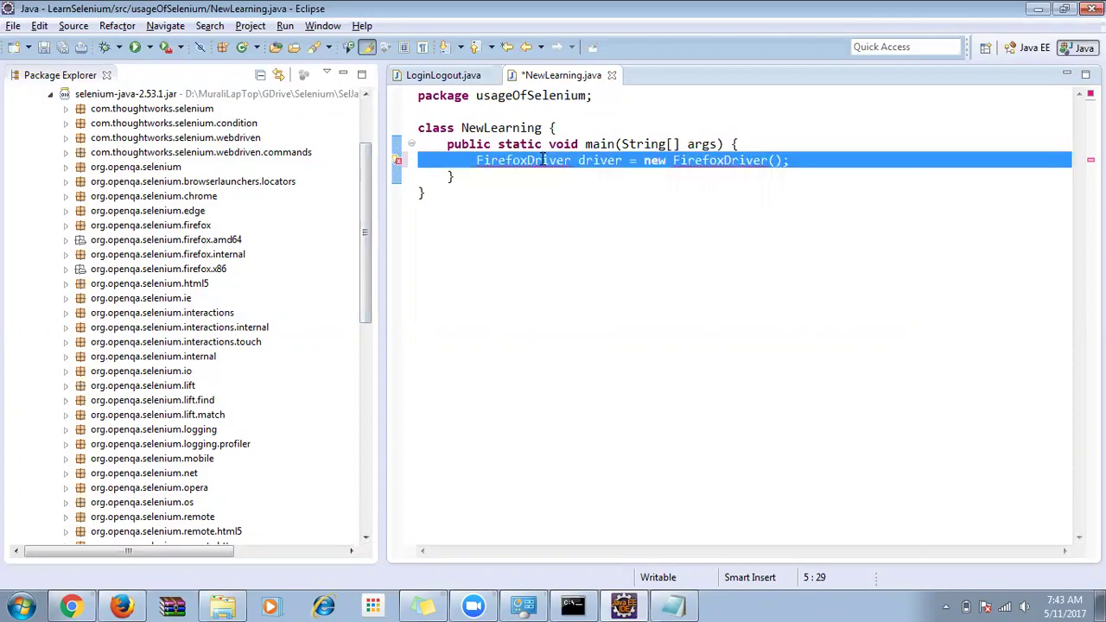
{"action": "double_click", "coordinate": [543, 161]}
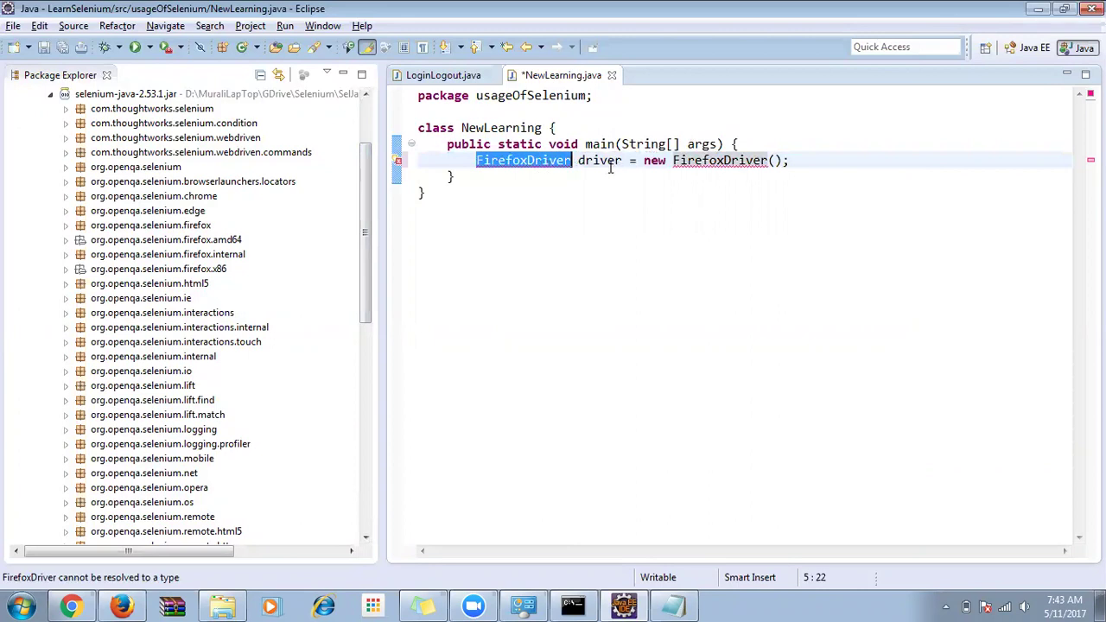
{"action": "left_click", "coordinate": [530, 195]}
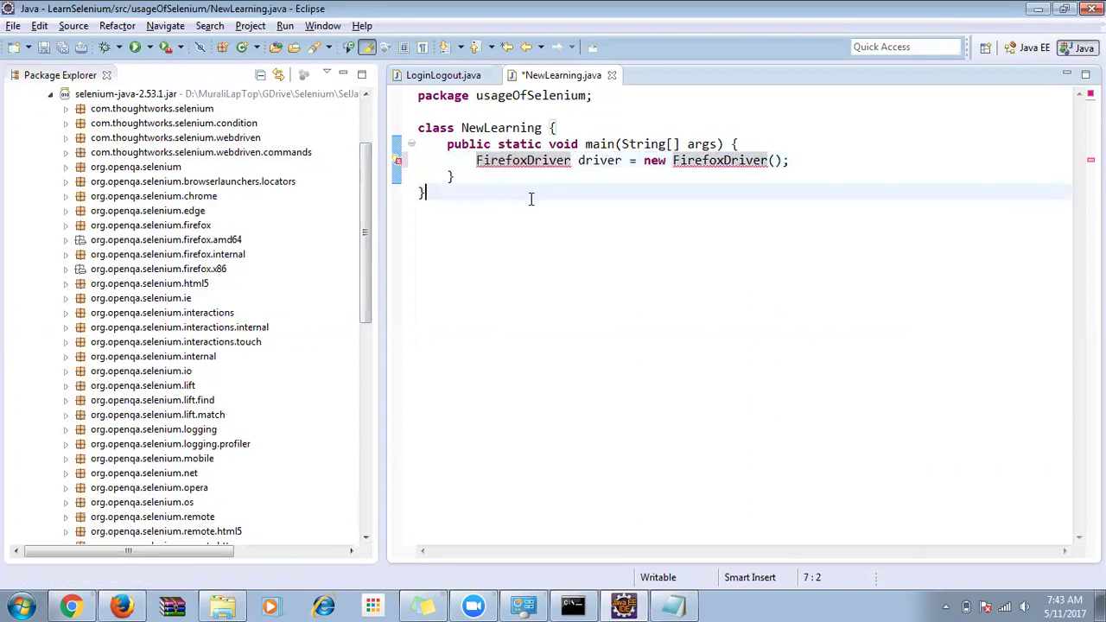
{"action": "mouse_move", "coordinate": [537, 165]}
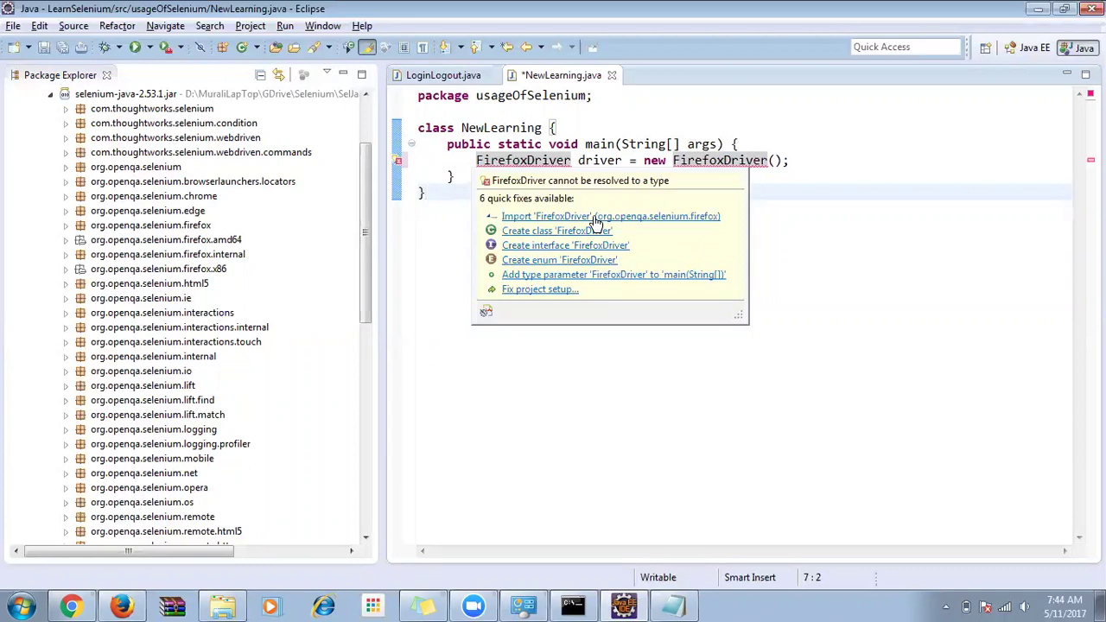
Import FirefoxDriver from org.openqa.selenium.firefox and highlight the import's package path.
{"action": "left_click", "coordinate": [593, 217]}
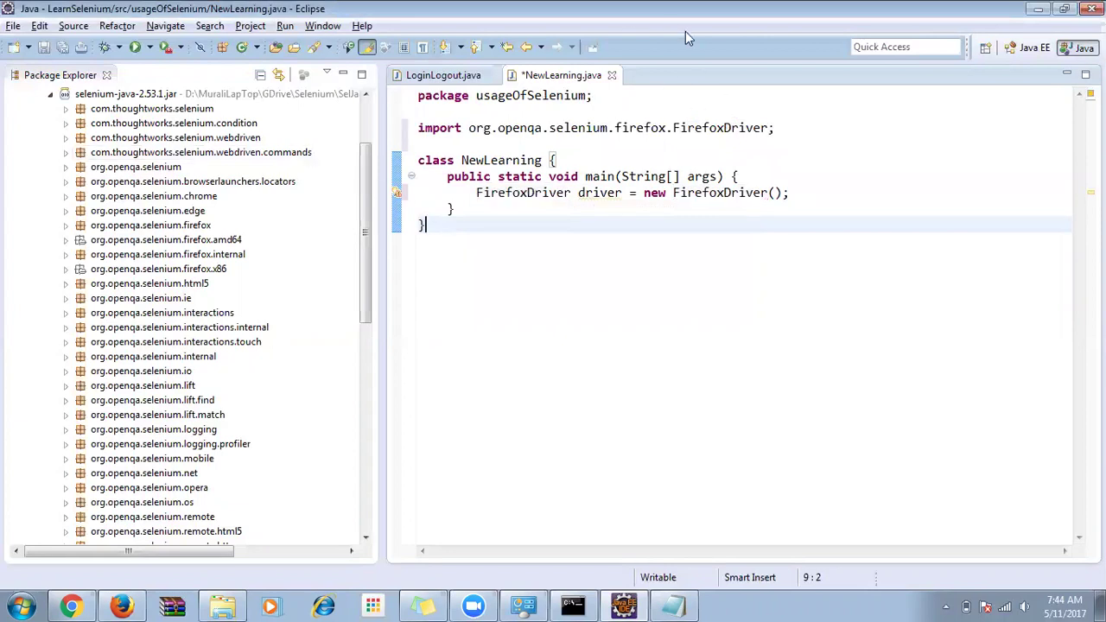
{"action": "double_click", "coordinate": [659, 127]}
{"action": "left_click_drag", "start_coordinate": [475, 130], "coordinate": [761, 118]}
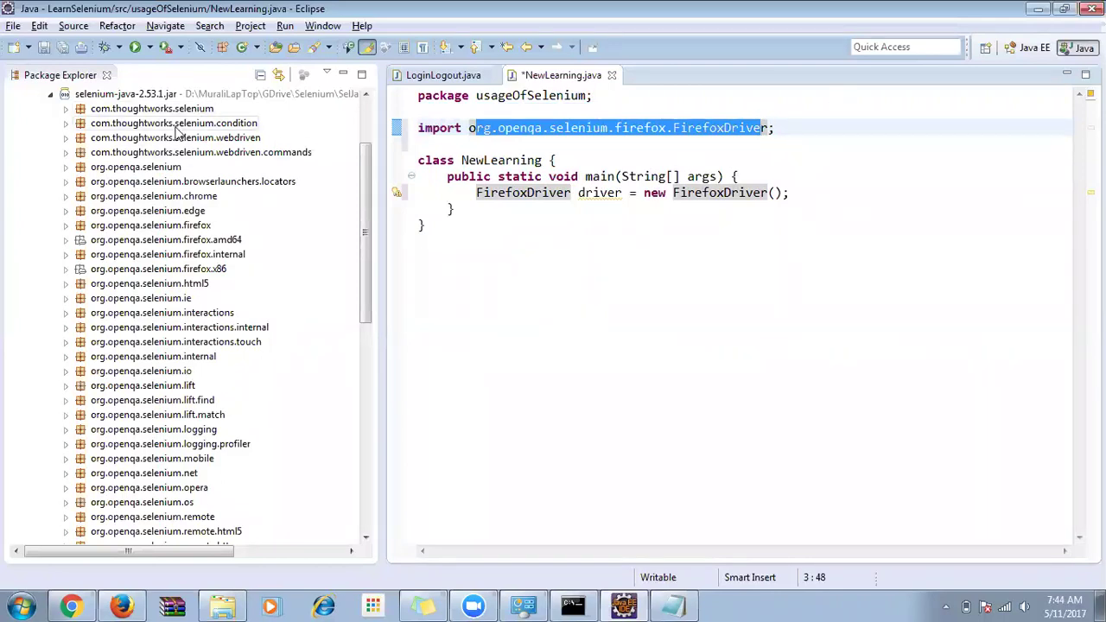
Find FirefoxDriver.class in the jar's org.openqa.selenium.firefox package, matching the import line.
{"action": "left_click", "coordinate": [184, 226]}
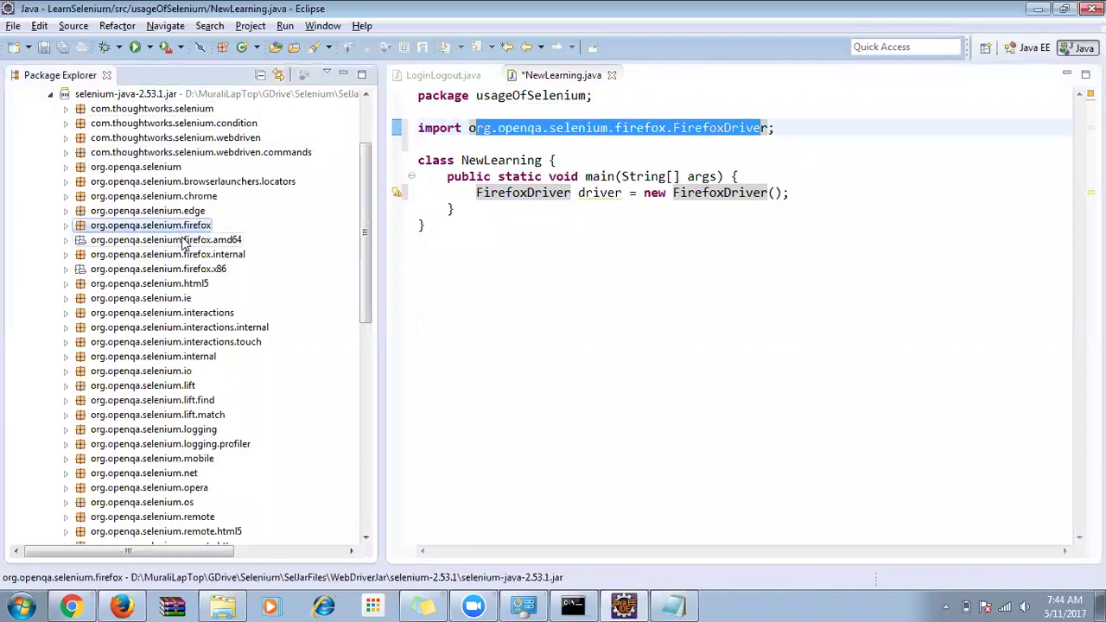
{"action": "left_click", "coordinate": [669, 129]}
{"action": "left_click", "coordinate": [469, 129], "text": "shift"}
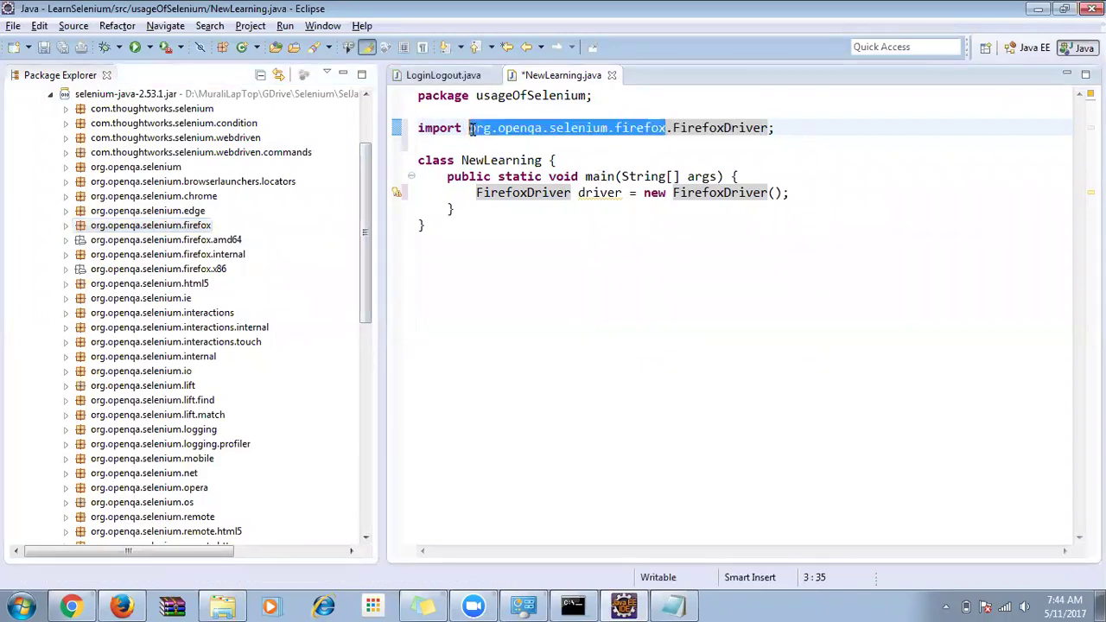
{"action": "left_click", "coordinate": [67, 226]}
{"action": "left_click", "coordinate": [159, 271]}
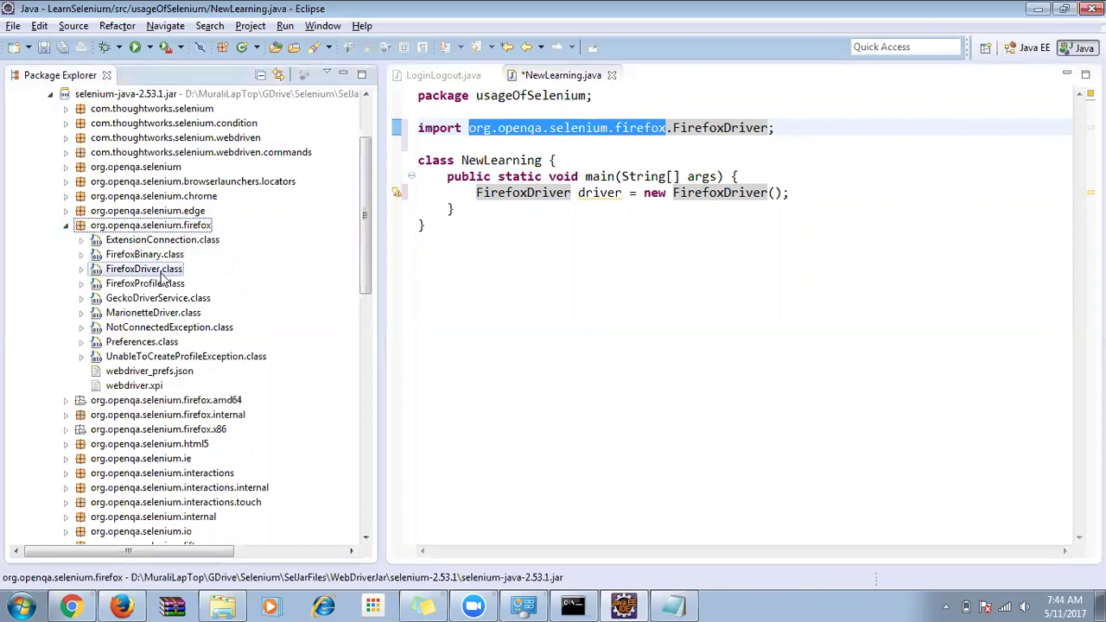
{"action": "left_click_drag", "start_coordinate": [768, 128], "coordinate": [454, 130]}
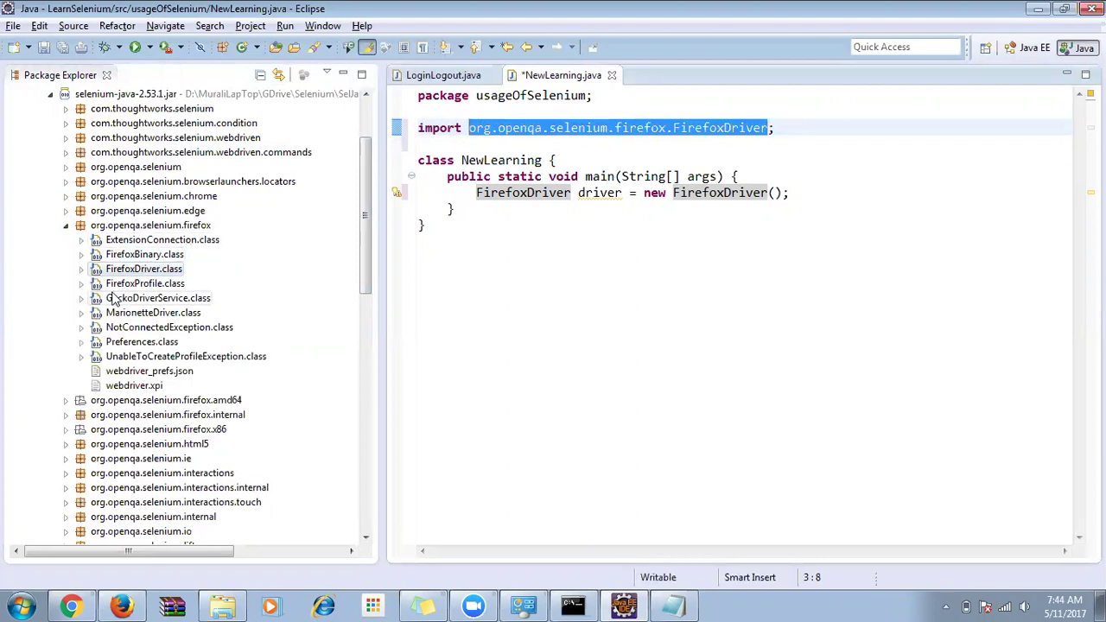
{"action": "left_click", "coordinate": [82, 269]}
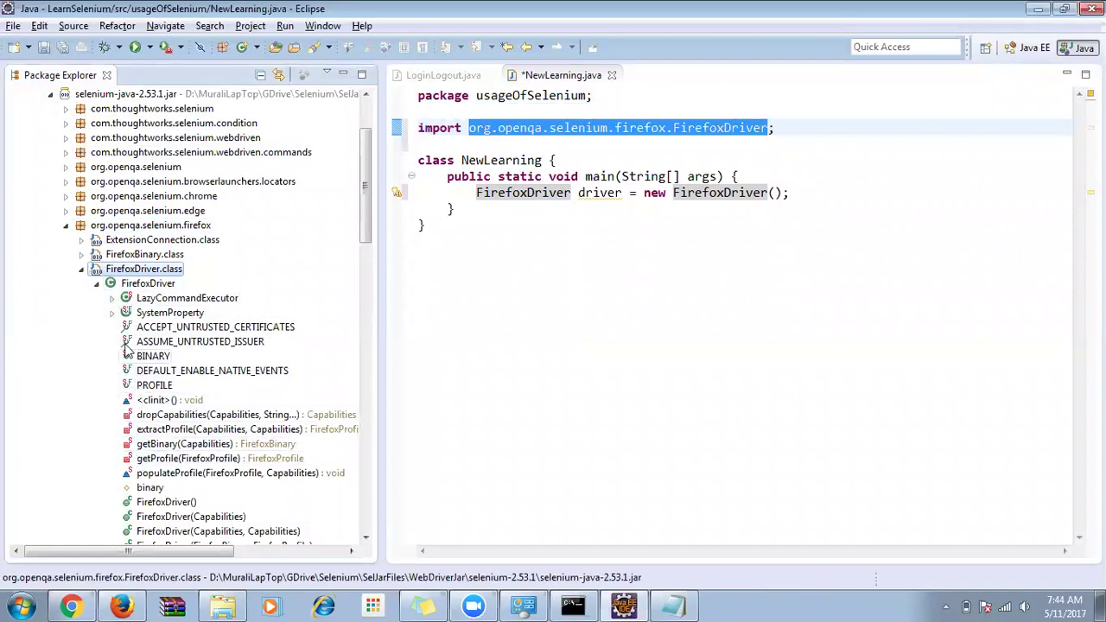
{"action": "left_click", "coordinate": [97, 284]}
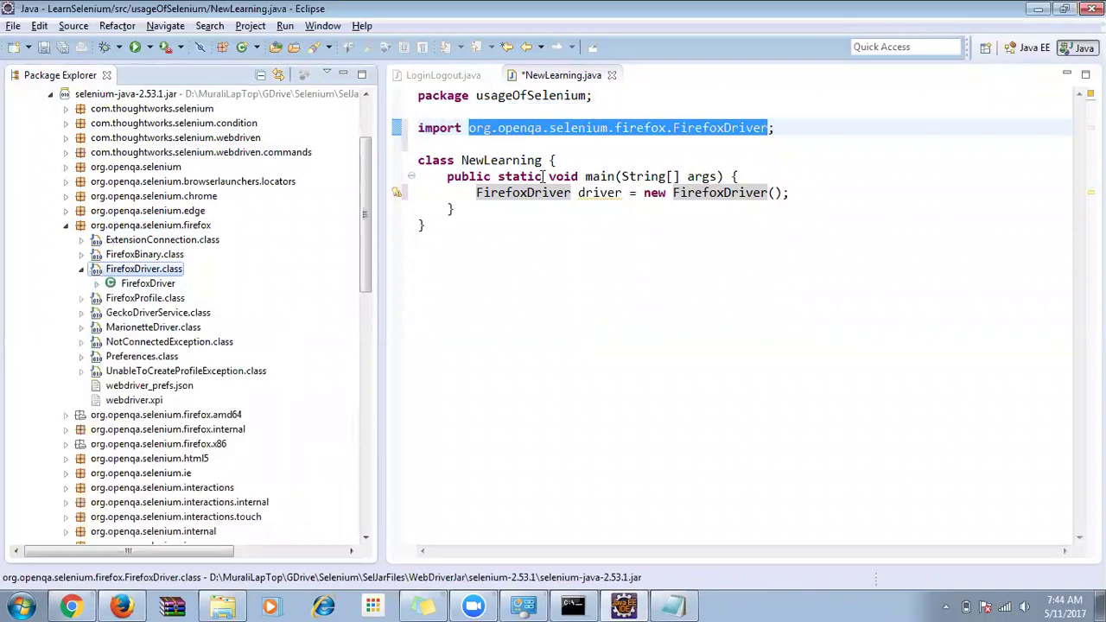
Collapse the firefox package and add a blank line below the driver statement.
{"action": "double_click", "coordinate": [505, 160]}
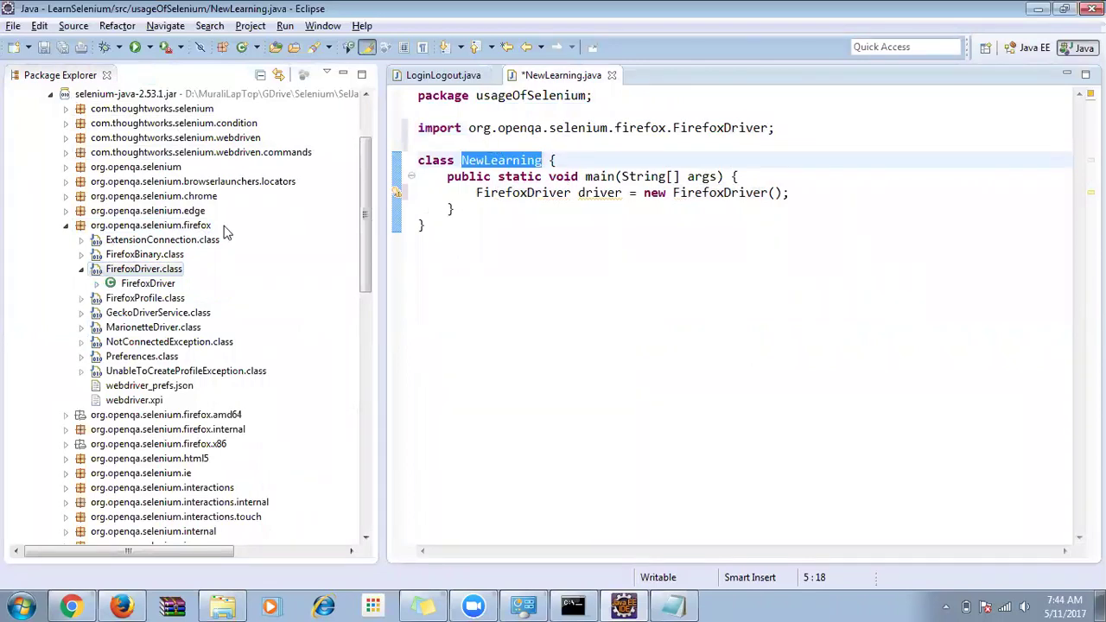
{"action": "left_click", "coordinate": [67, 227]}
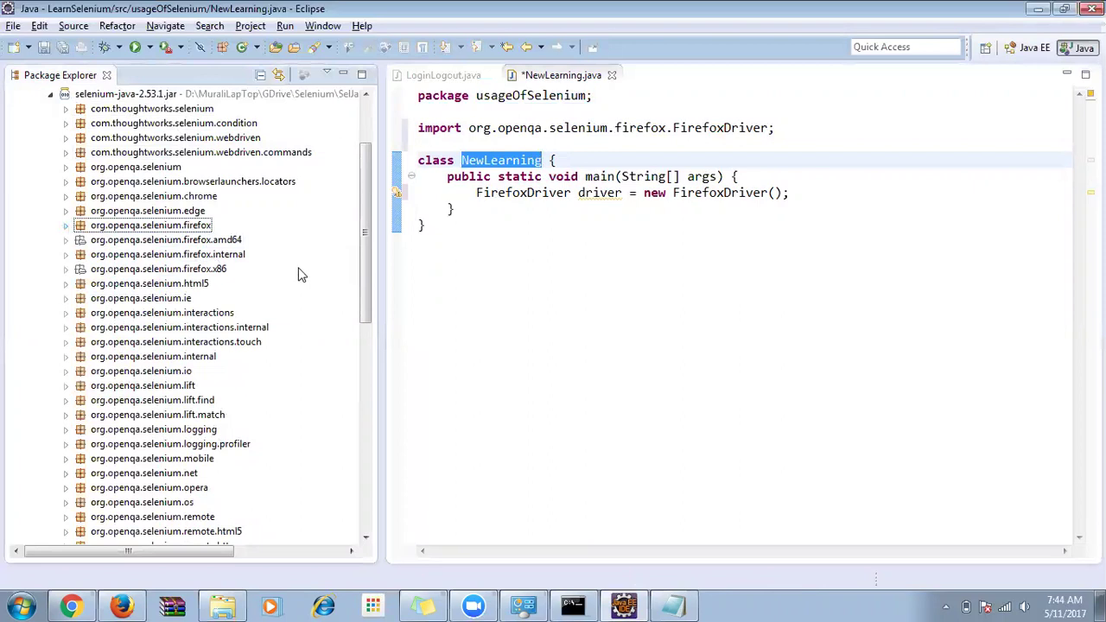
{"action": "left_click", "coordinate": [803, 192]}
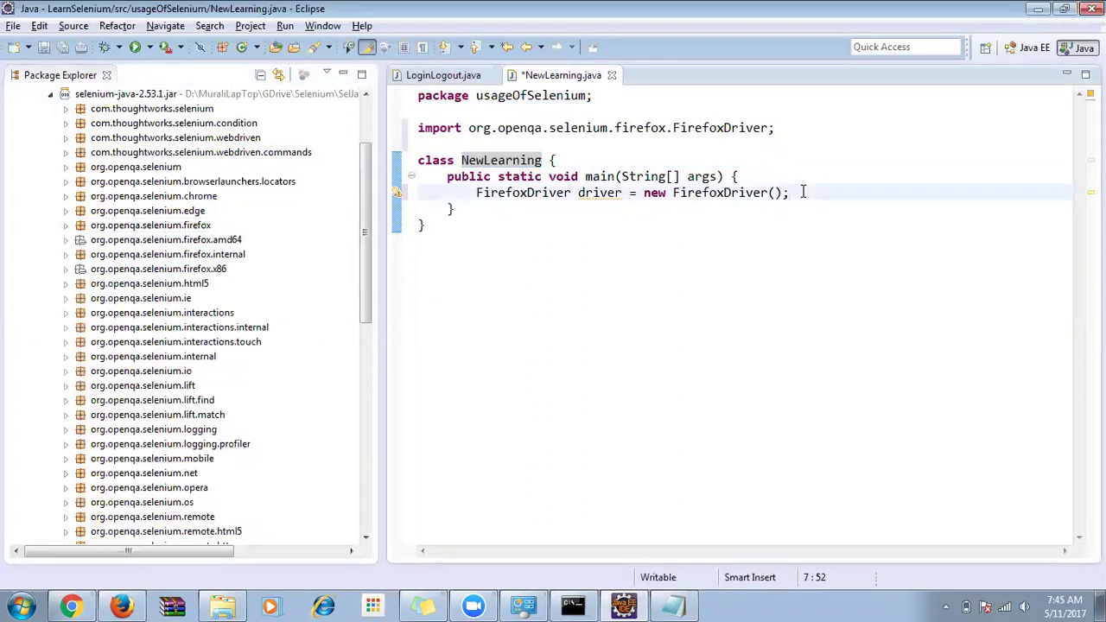
{"action": "key", "text": "Return"}
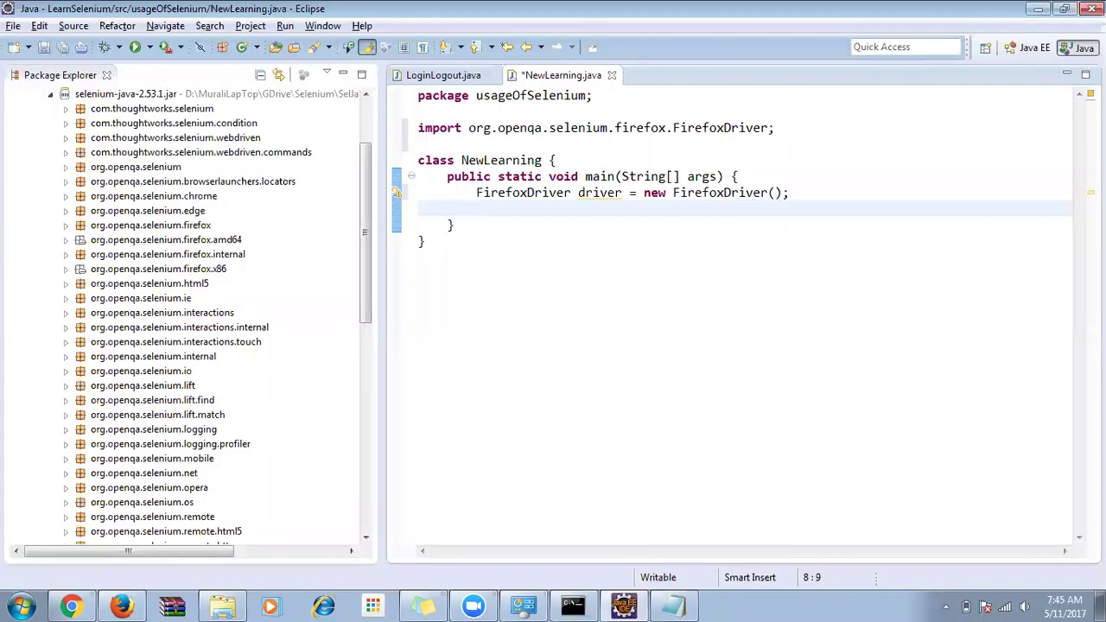
Save NewLearning.java, run it with Run As > Java Application, and switch to Firefox.
{"action": "key", "text": "ctrl+s"}
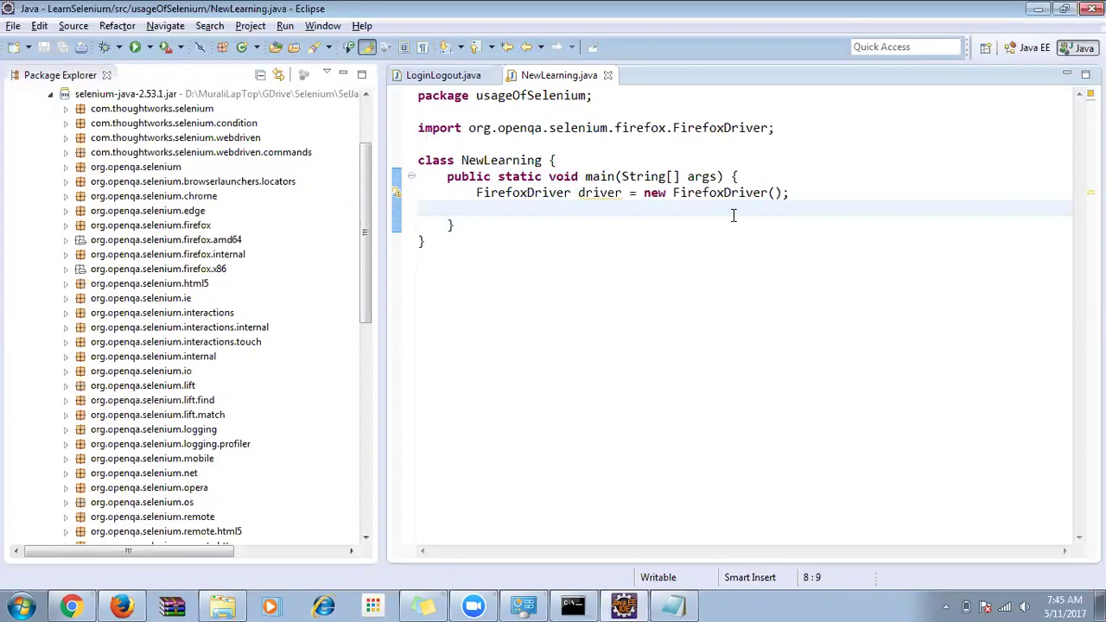
{"action": "right_click", "coordinate": [675, 225]}
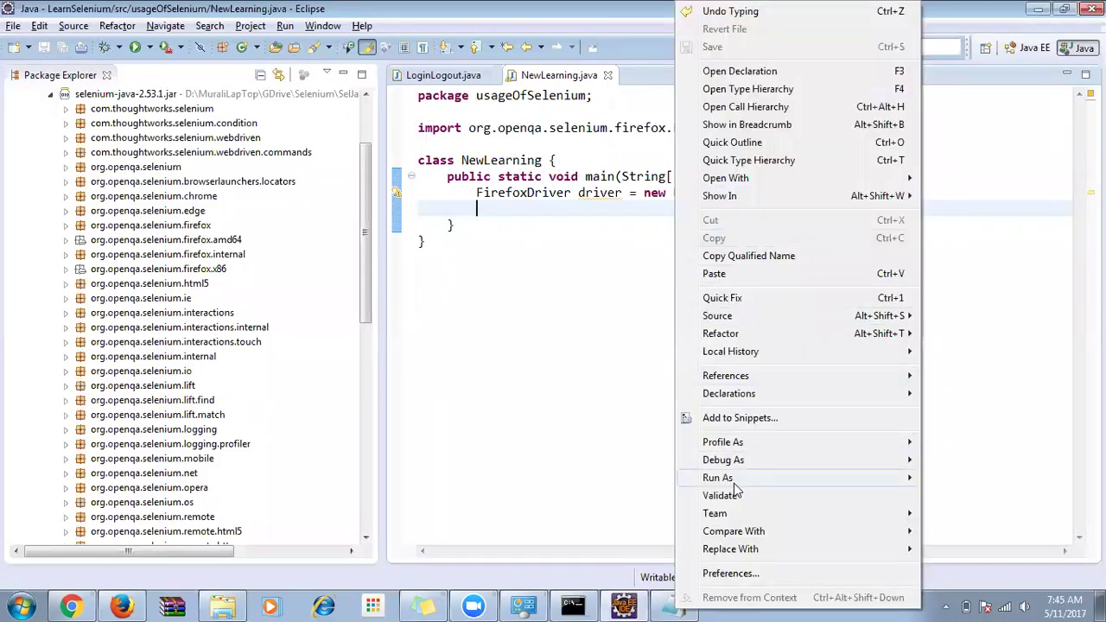
{"action": "mouse_move", "coordinate": [736, 482]}
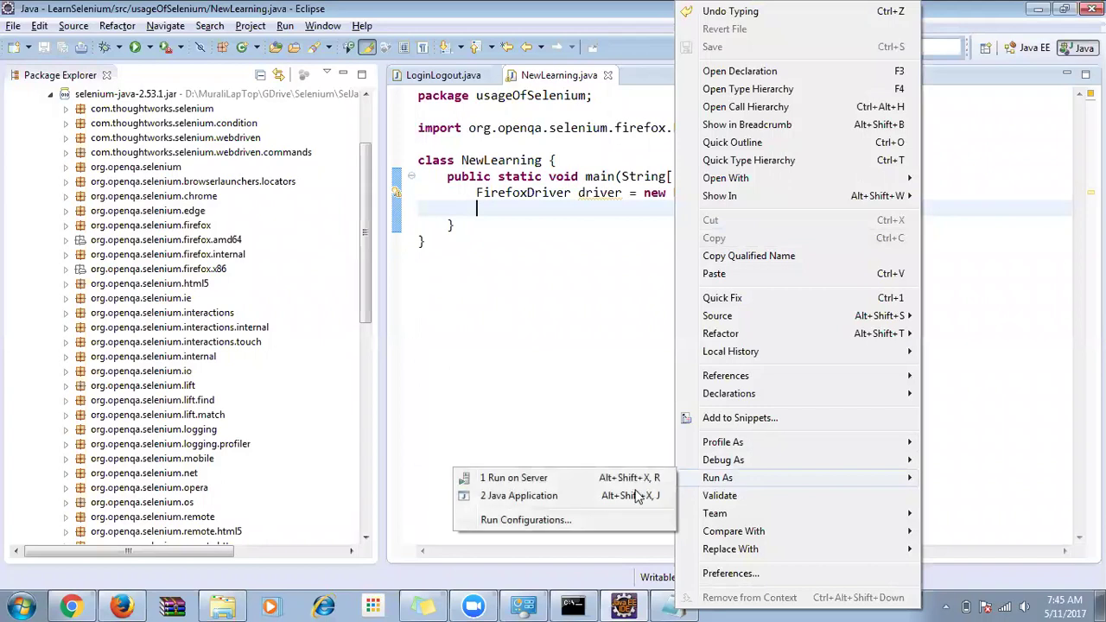
{"action": "left_click", "coordinate": [543, 497]}
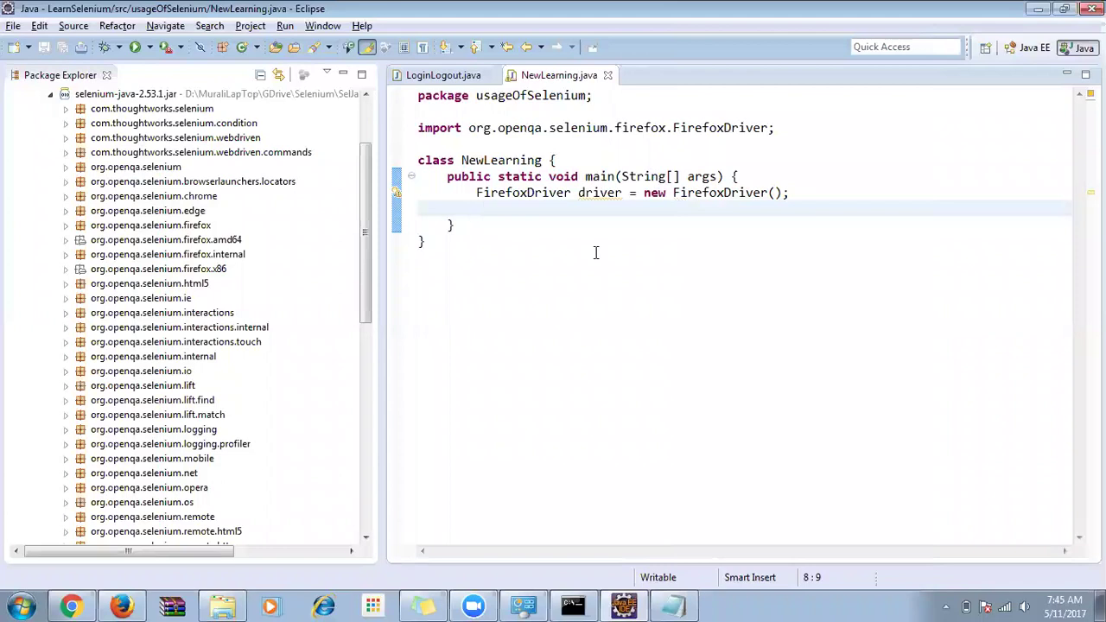
{"action": "mouse_move", "coordinate": [593, 197]}
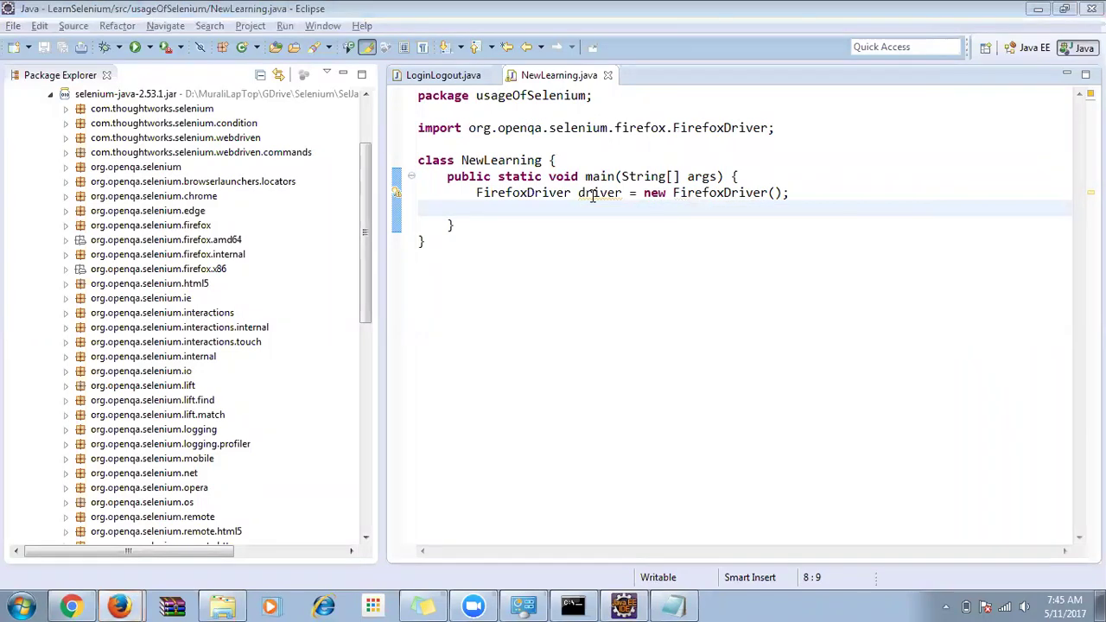
{"action": "left_click", "coordinate": [121, 607]}
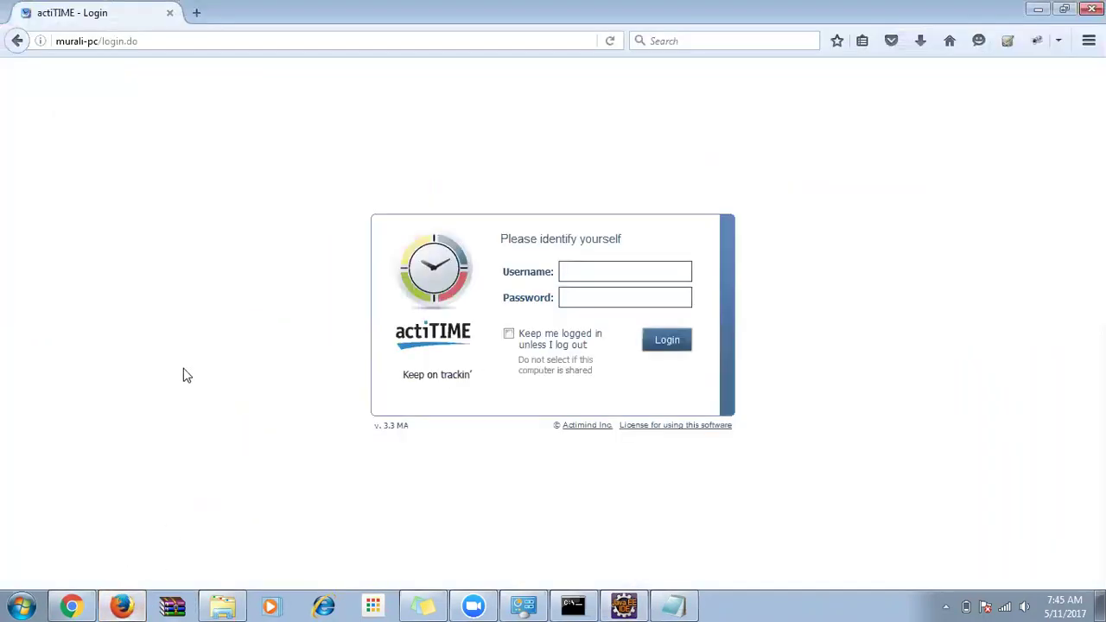
Open a new blank Firefox window, switch to it, then return to Eclipse.
{"action": "middle_click", "coordinate": [121, 606]}
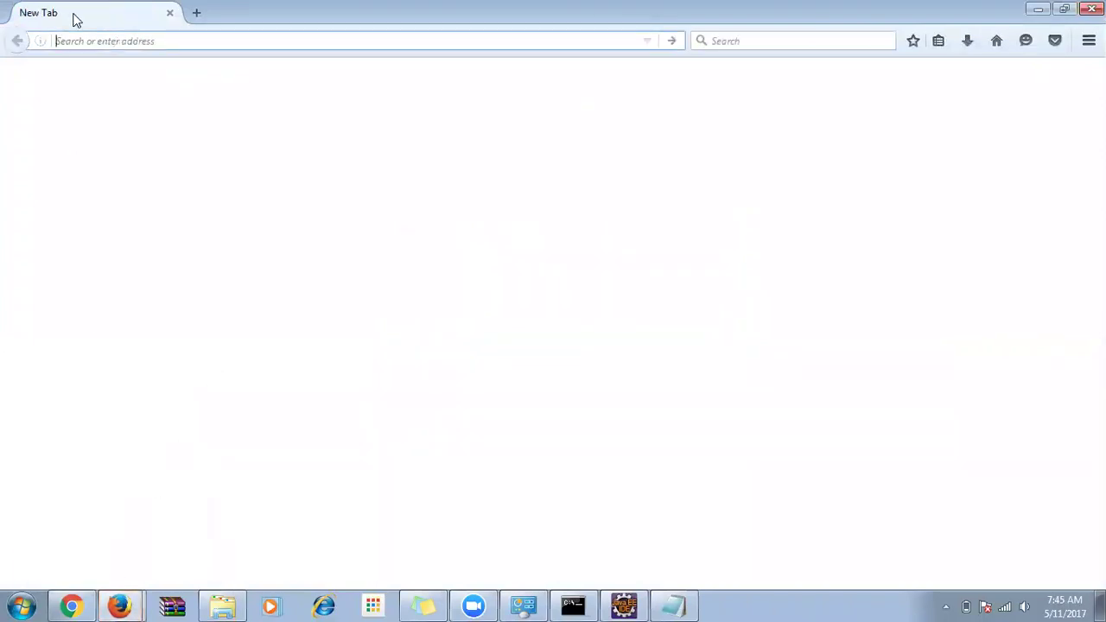
{"action": "left_click", "coordinate": [130, 602]}
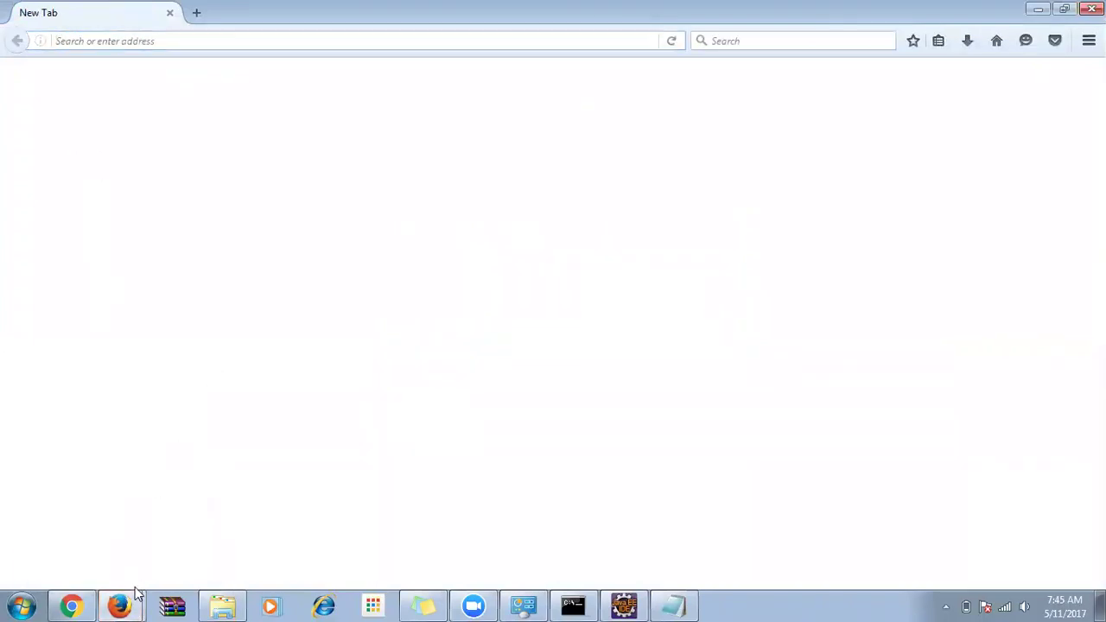
{"action": "left_click", "coordinate": [117, 567]}
{"action": "key", "text": "alt+Tab"}
{"action": "key", "text": "alt+Tab"}
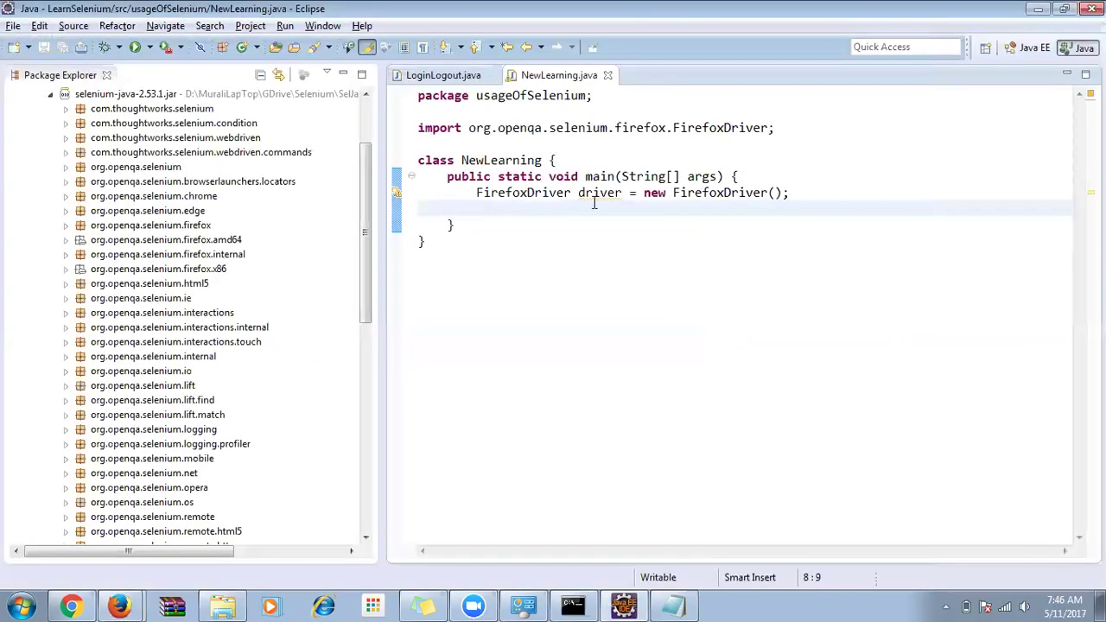
Tidy the indentation of the FirefoxDriver statement below the main signature.
{"action": "left_click", "coordinate": [782, 175]}
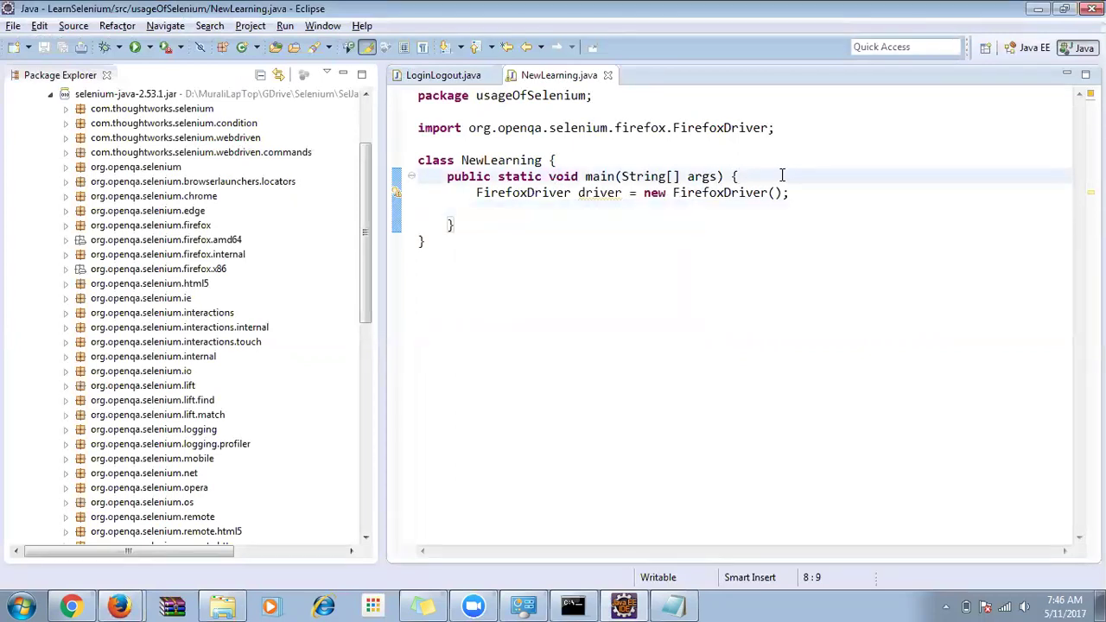
{"action": "key", "text": "Return"}
{"action": "key", "text": "Delete"}
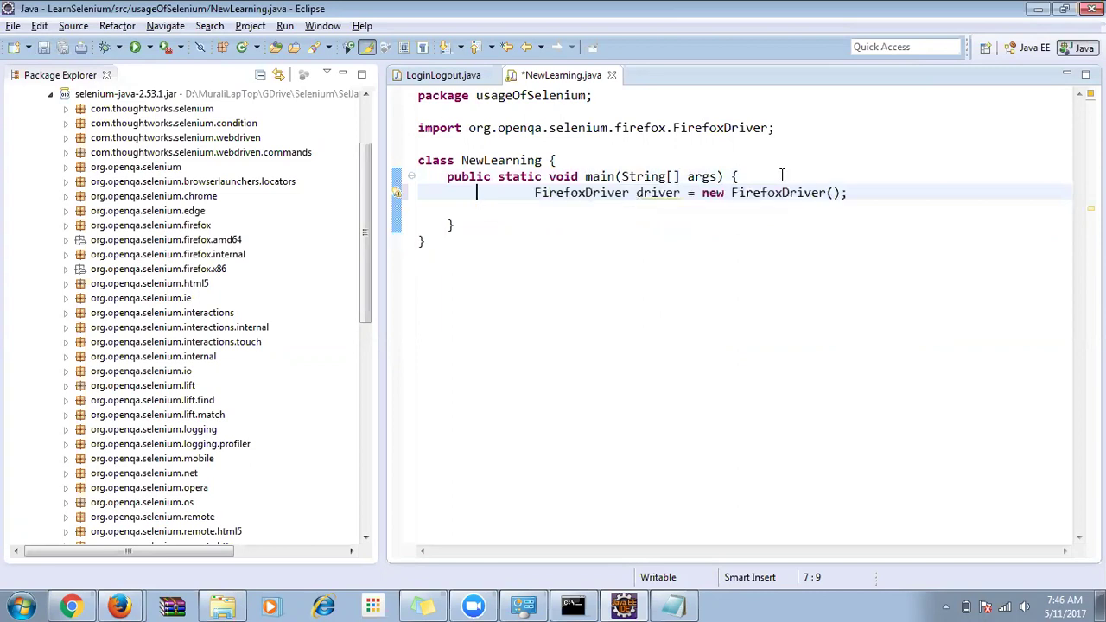
{"action": "key", "text": "Delete"}
{"action": "key", "text": "Delete"}
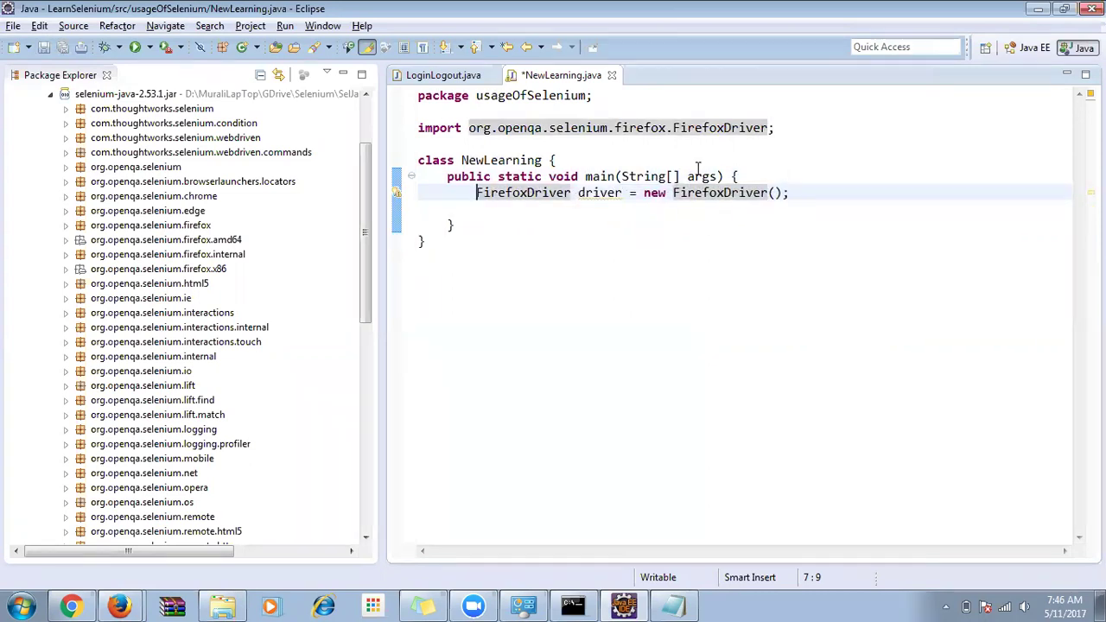
Copy the ChromeDriver class name from the org.openqa.selenium.chrome API docs in Chrome.
{"action": "key", "text": "alt+Tab"}
{"action": "key", "text": "alt+Tab"}
{"action": "key", "text": "alt+Tab"}
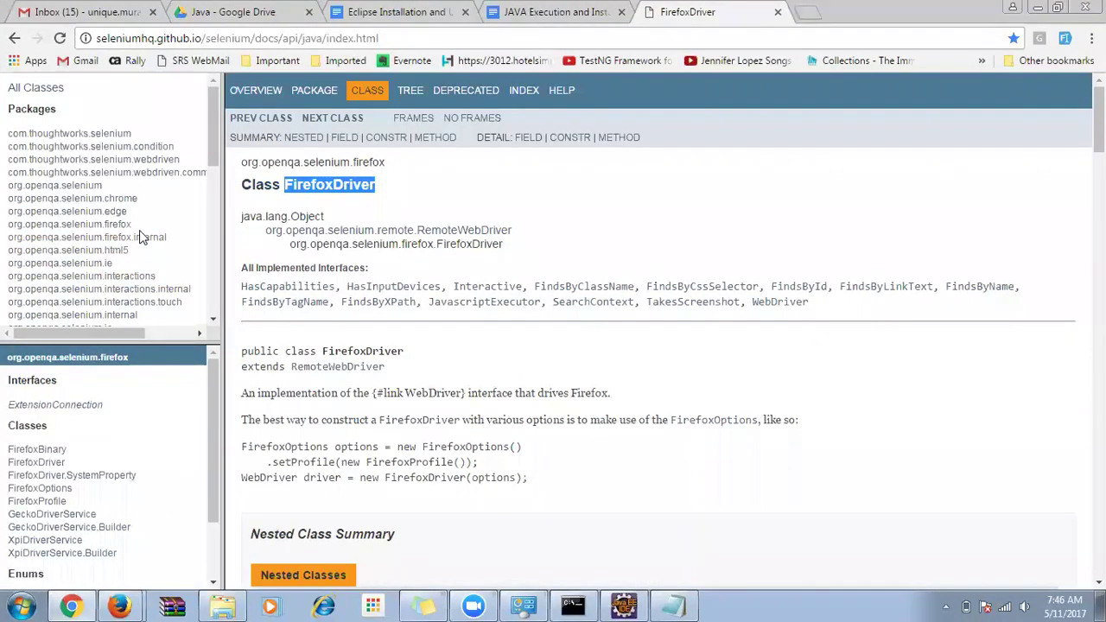
{"action": "left_click", "coordinate": [113, 198]}
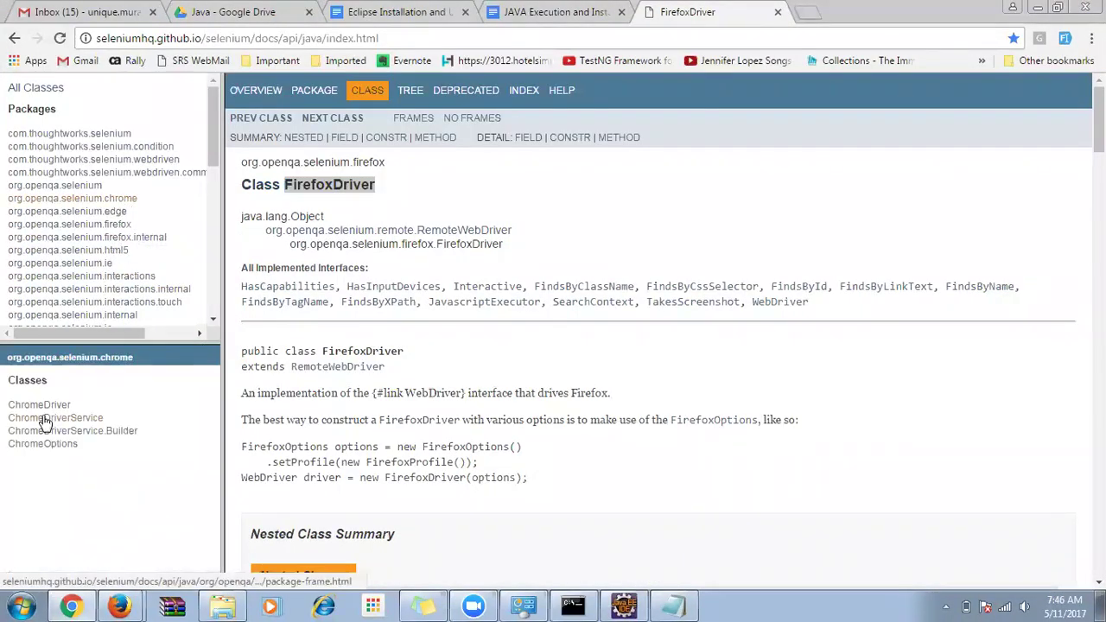
{"action": "left_click", "coordinate": [47, 410]}
{"action": "double_click", "coordinate": [362, 184]}
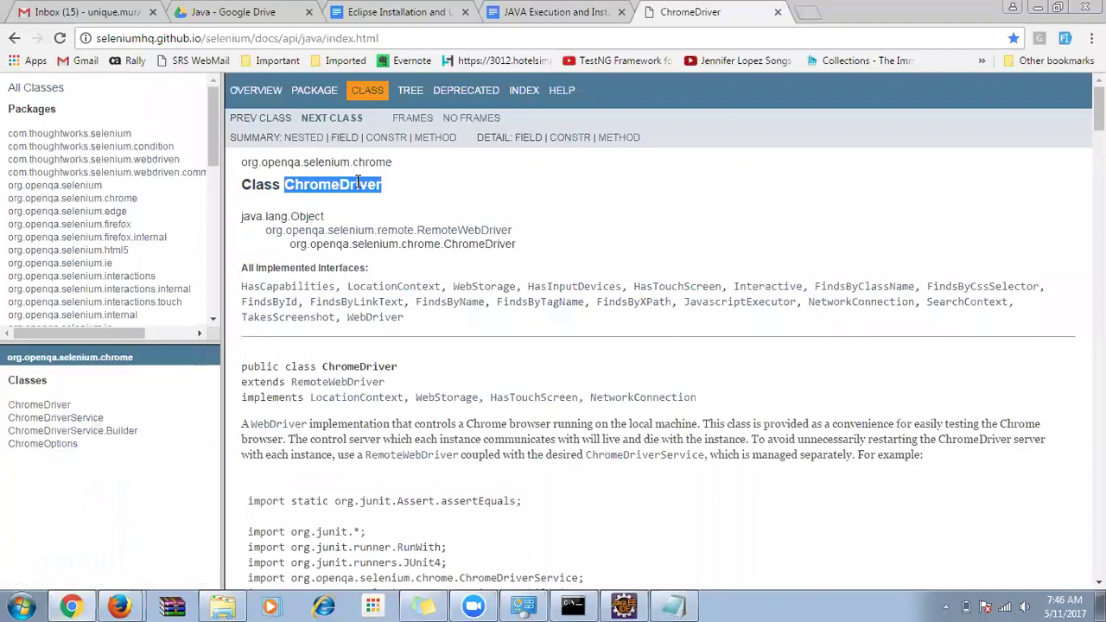
{"action": "key", "text": "ctrl+c"}
{"action": "key", "text": "alt+Tab"}
Replace both FirefoxDriver words on line 7 with ChromeDriver, import org.openqa.selenium.chrome.ChromeDriver, and save.
{"action": "double_click", "coordinate": [518, 192]}
{"action": "key", "text": "ctrl+v"}
{"action": "double_click", "coordinate": [736, 192]}
{"action": "key", "text": "ctrl+v"}
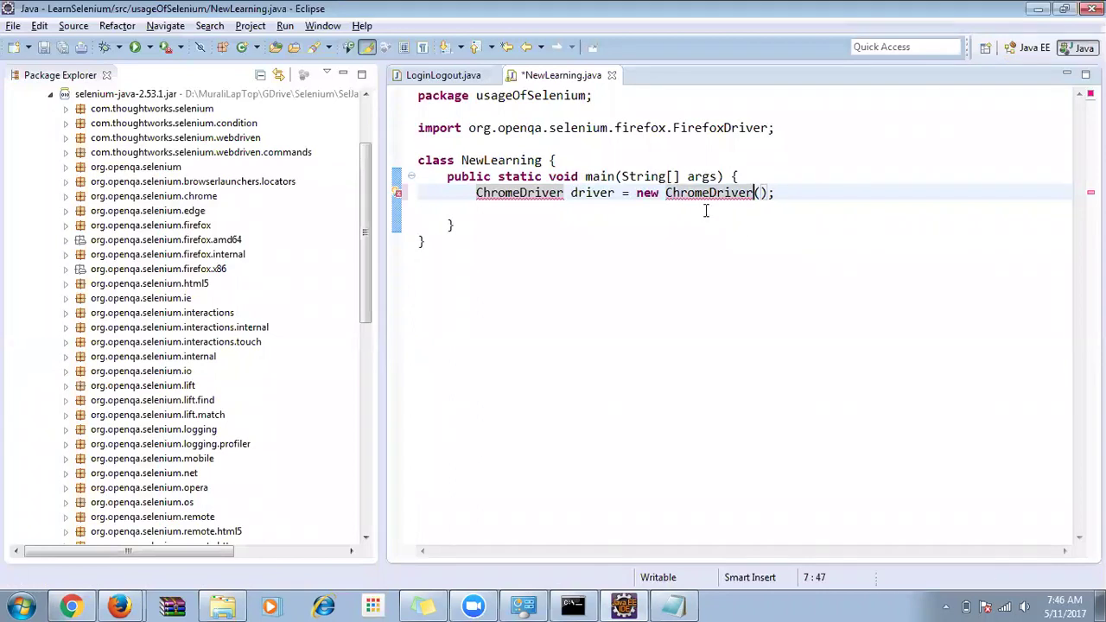
{"action": "key", "text": "ctrl+s"}
{"action": "mouse_move", "coordinate": [545, 198]}
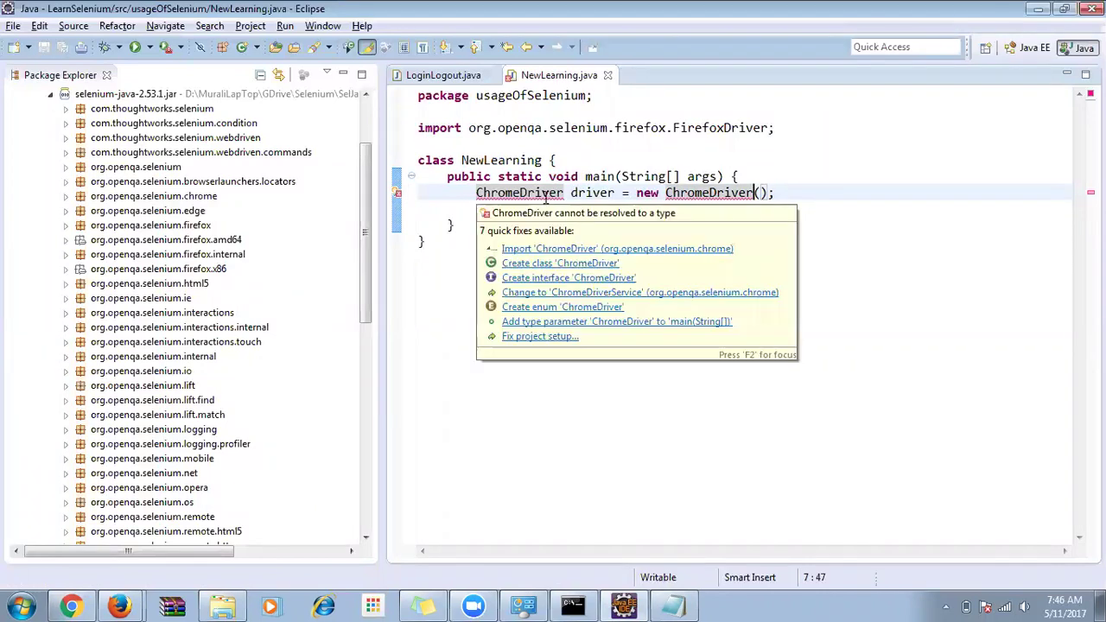
{"action": "left_click", "coordinate": [632, 248]}
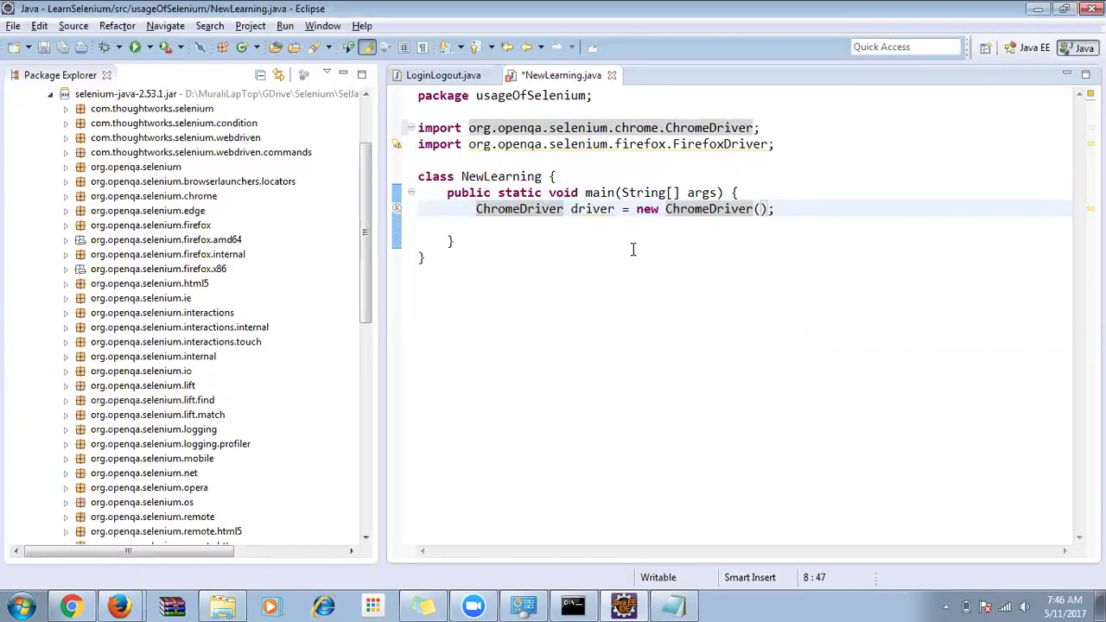
{"action": "key", "text": "ctrl+s"}
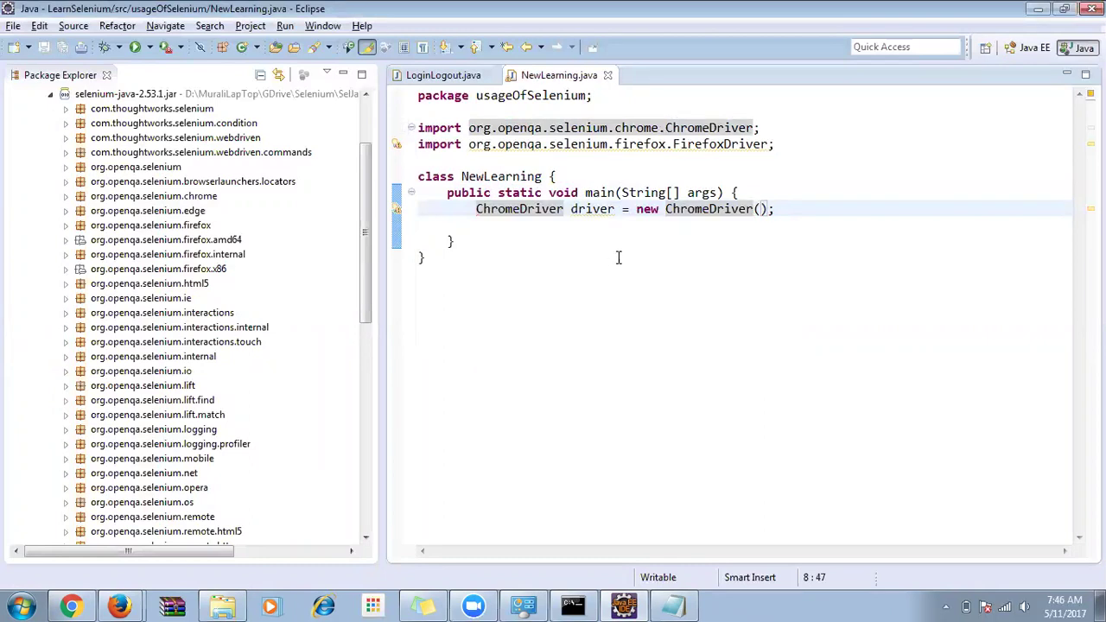
Run NewLearning as a Java application and select the webdriver.chrome.driver property error in the console.
{"action": "right_click", "coordinate": [619, 258]}
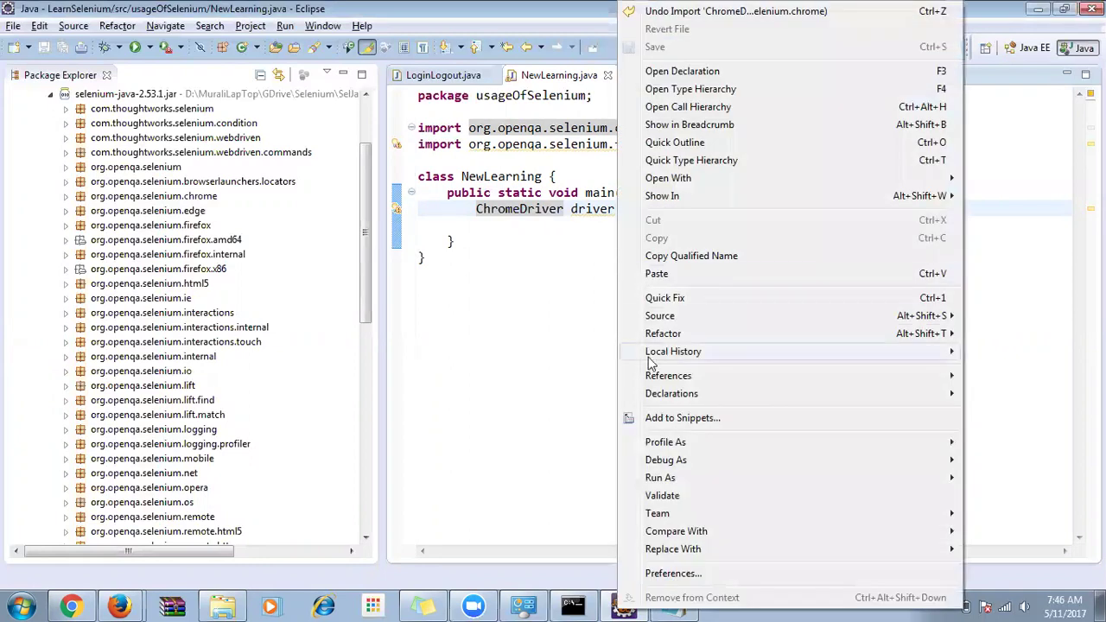
{"action": "mouse_move", "coordinate": [678, 480]}
{"action": "left_click", "coordinate": [484, 497]}
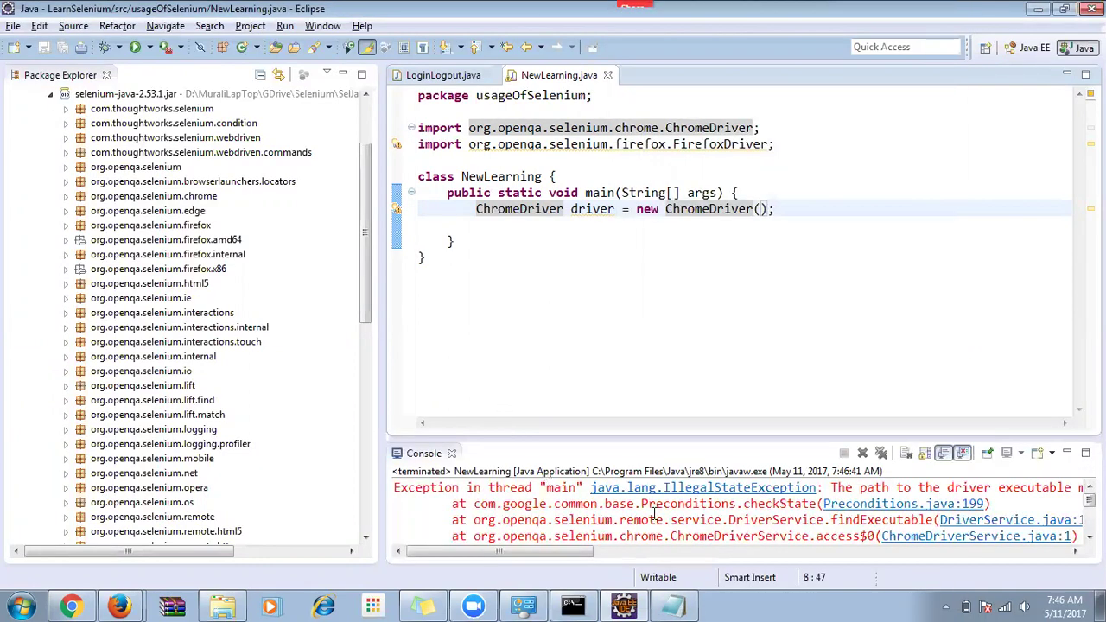
{"action": "left_click_drag", "start_coordinate": [554, 550], "coordinate": [627, 556]}
{"action": "left_click_drag", "start_coordinate": [563, 488], "coordinate": [864, 489]}
{"action": "left_click_drag", "start_coordinate": [626, 551], "coordinate": [741, 551]}
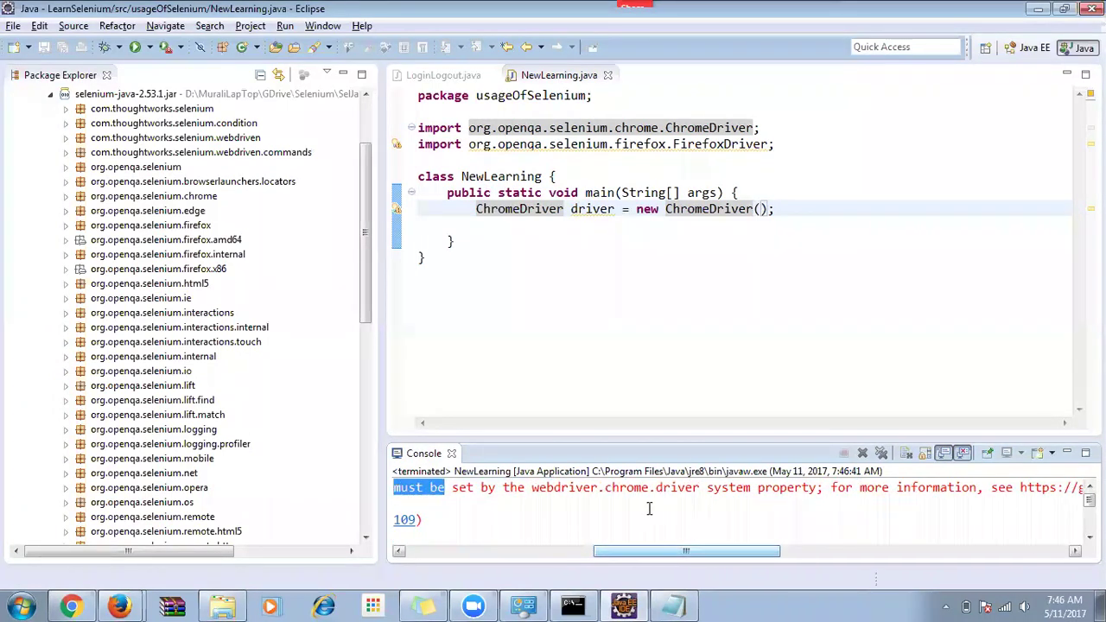
{"action": "left_click", "coordinate": [533, 487]}
{"action": "left_click_drag", "start_coordinate": [533, 488], "coordinate": [812, 493]}
{"action": "mouse_move", "coordinate": [734, 553]}
{"action": "left_mouse_down"}
{"action": "mouse_move", "coordinate": [924, 553]}
{"action": "mouse_move", "coordinate": [755, 554]}
{"action": "left_mouse_up"}
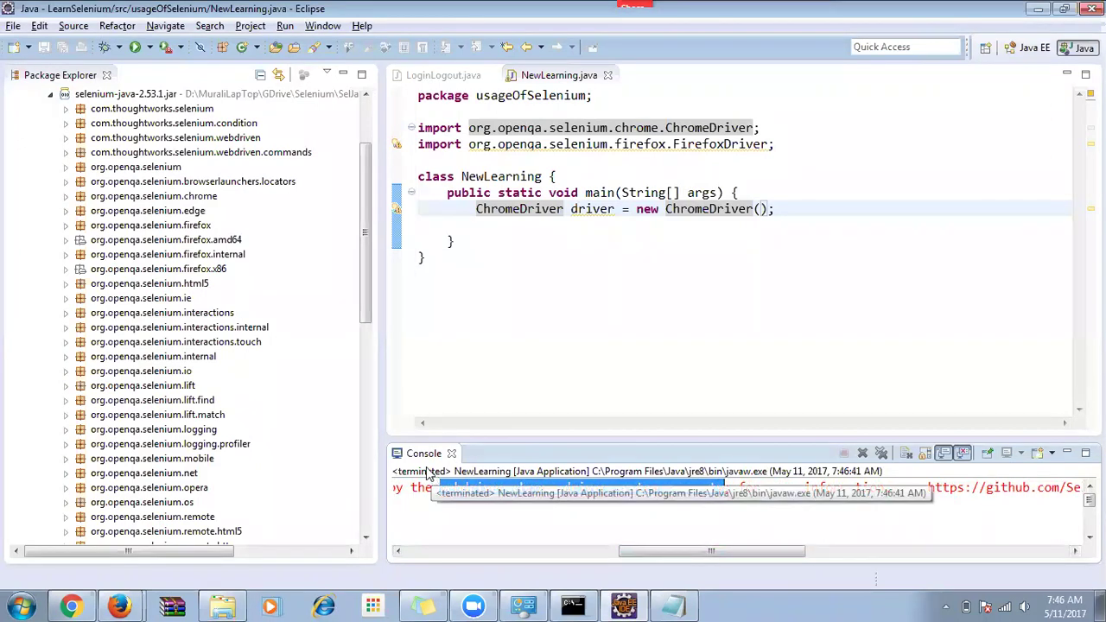
Insert an empty line at the start of main and save NewLearning.java.
{"action": "left_click", "coordinate": [775, 202]}
{"action": "key", "text": "Return"}
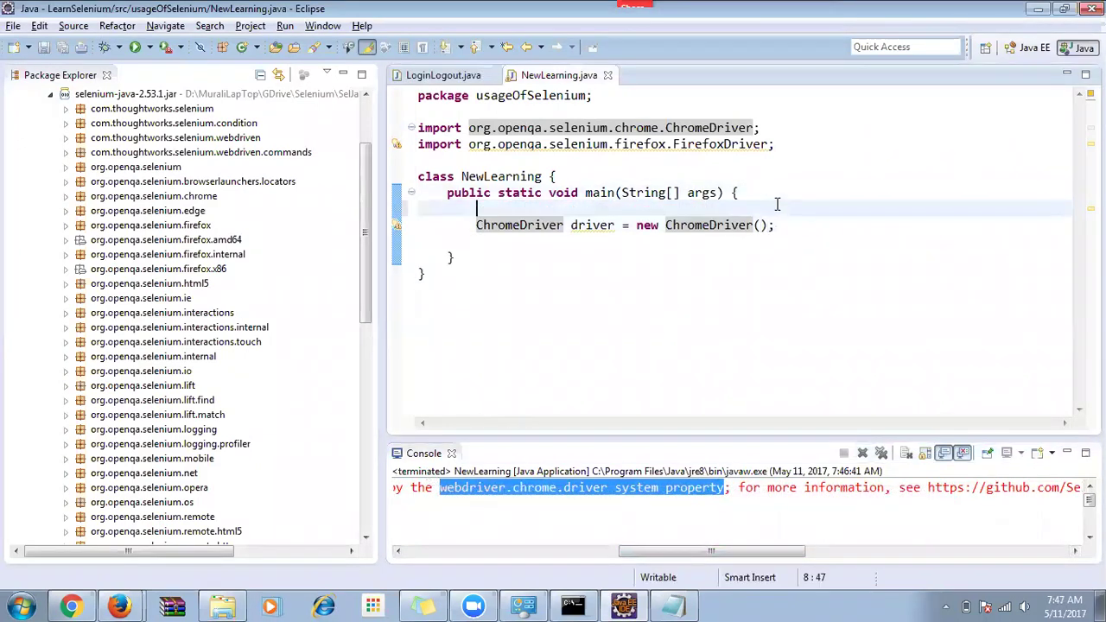
{"action": "key", "text": "ctrl+s"}
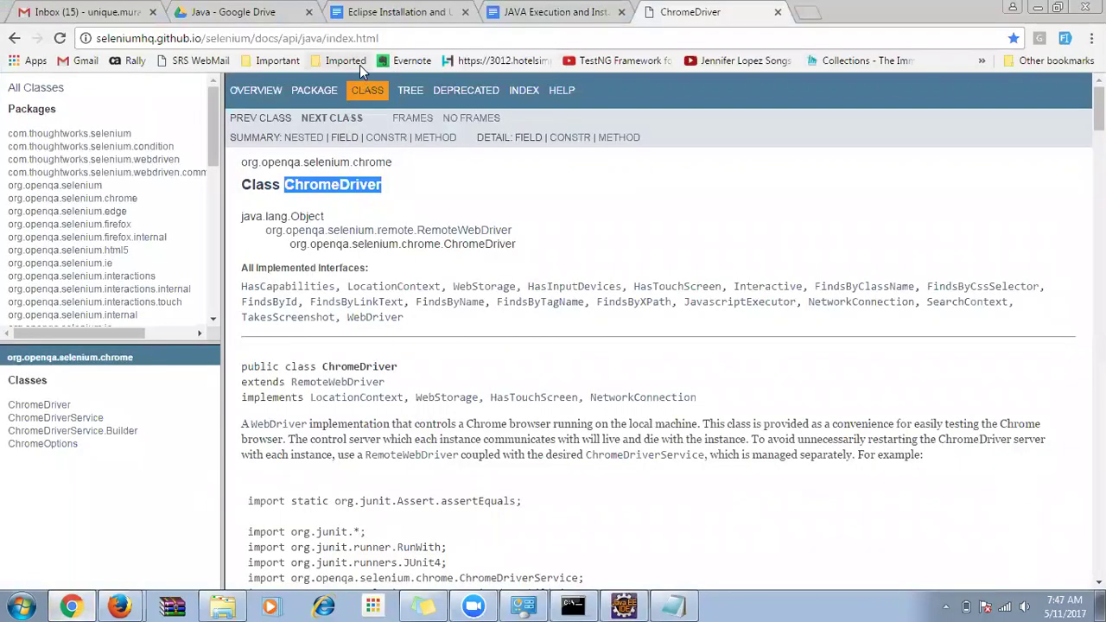
In a new tab, go to seleniumhq.org and open the Downloads page.
{"action": "left_click", "coordinate": [808, 16]}
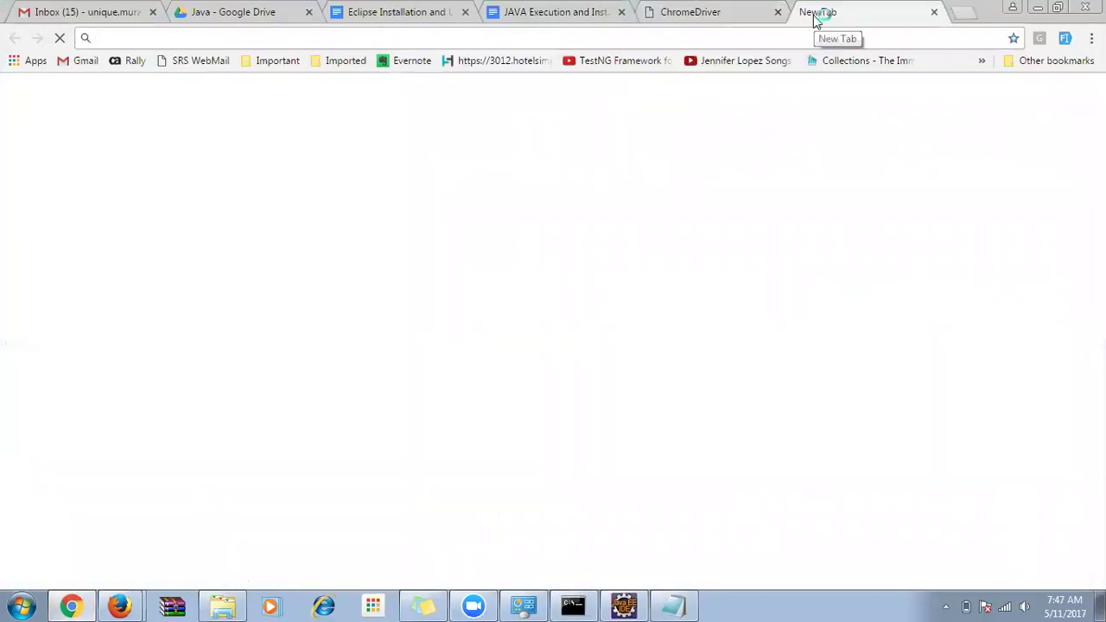
{"action": "type", "text": "seleniumhq.org"}
{"action": "key", "text": "Return"}
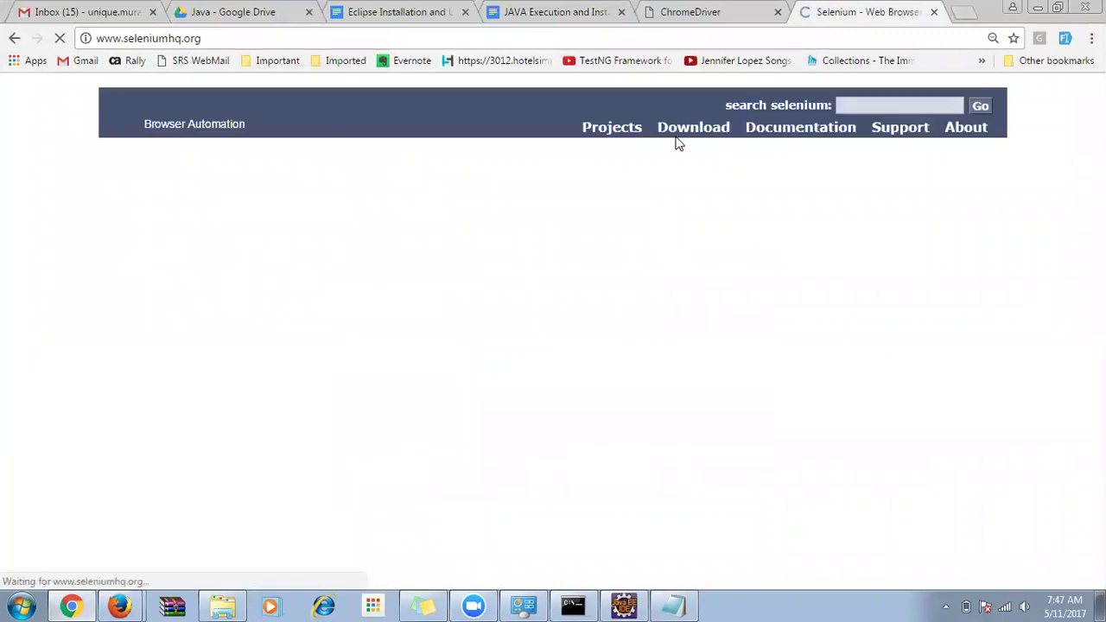
{"action": "left_click", "coordinate": [682, 145]}
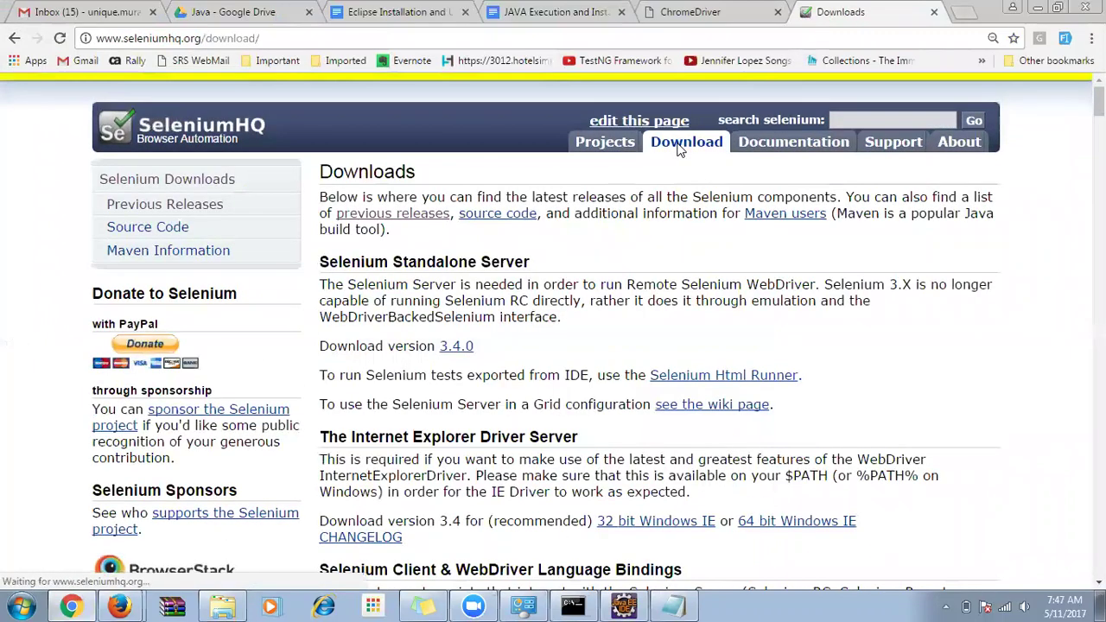
Scroll the Downloads page past the language bindings down to the Google Chrome Driver entry.
{"action": "scroll", "coordinate": [562, 301], "scroll_direction": "down", "scroll_amount": 3}
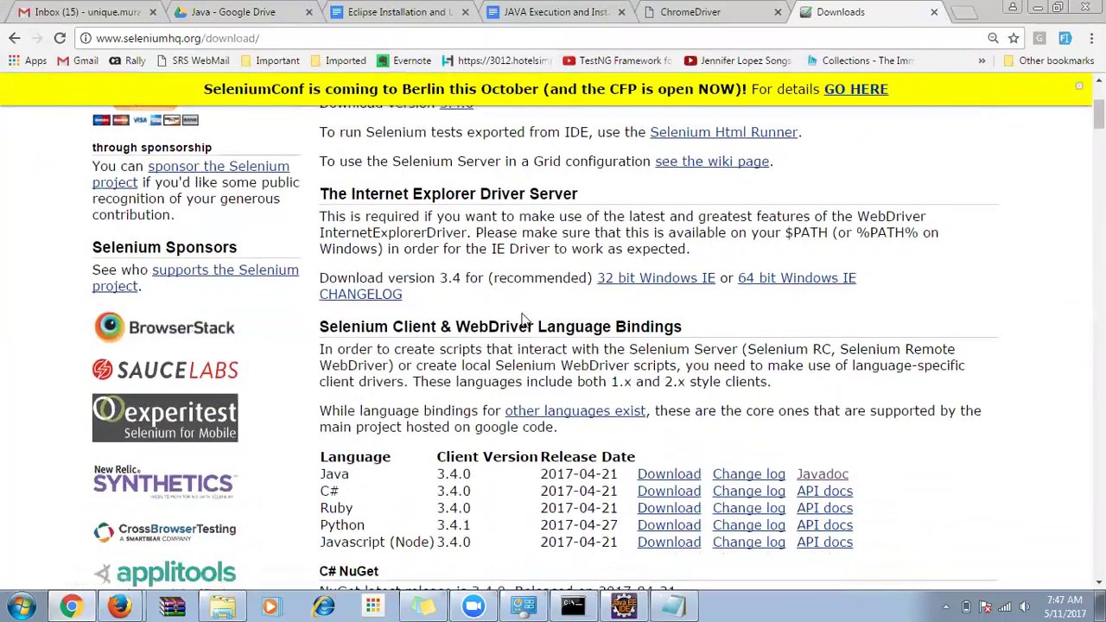
{"action": "left_click_drag", "start_coordinate": [615, 326], "coordinate": [604, 548]}
{"action": "triple_click", "coordinate": [602, 327]}
{"action": "left_click", "coordinate": [564, 327]}
{"action": "scroll", "coordinate": [563, 326], "scroll_direction": "down", "scroll_amount": 9}
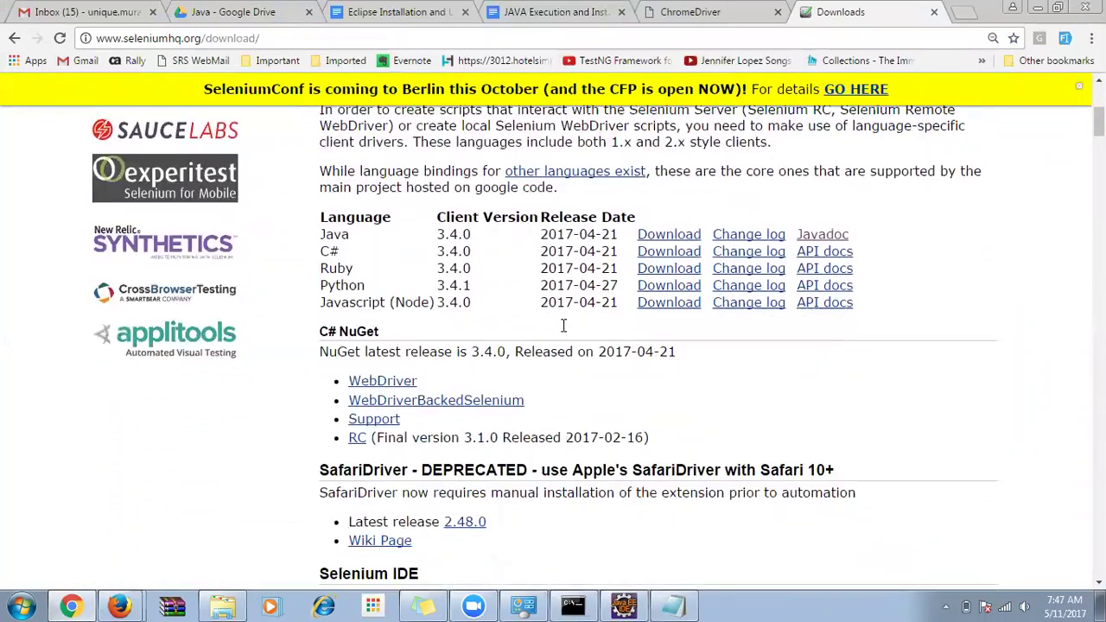
{"action": "scroll", "coordinate": [564, 330], "scroll_direction": "down", "scroll_amount": 2}
{"action": "left_click_drag", "start_coordinate": [330, 299], "coordinate": [300, 346]}
{"action": "scroll", "coordinate": [464, 303], "scroll_direction": "down", "scroll_amount": 1}
{"action": "scroll", "coordinate": [464, 302], "scroll_direction": "down", "scroll_amount": 2}
{"action": "left_click", "coordinate": [311, 349]}
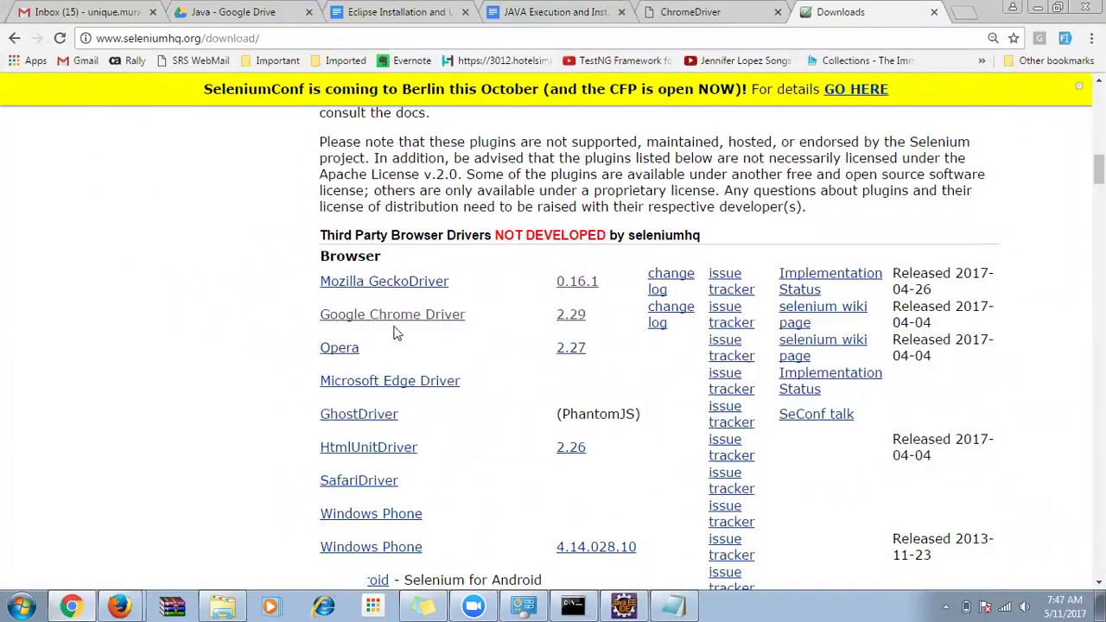
Open the ChromeDriver 2.29 file listing linked beside Google Chrome Driver.
{"action": "left_click", "coordinate": [571, 316]}
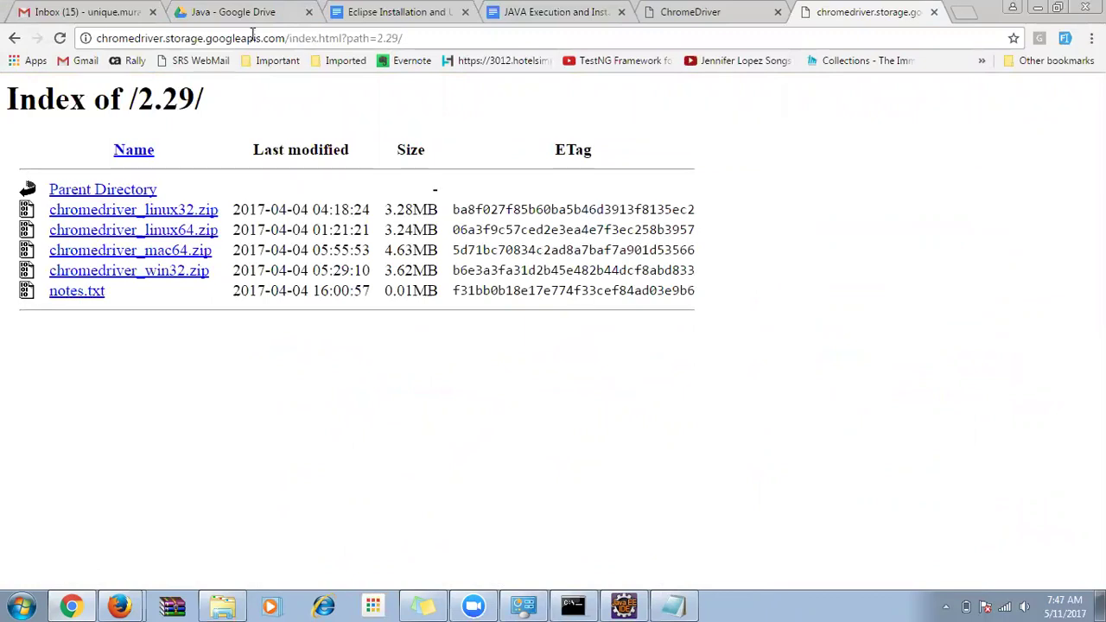
{"action": "left_click", "coordinate": [14, 38]}
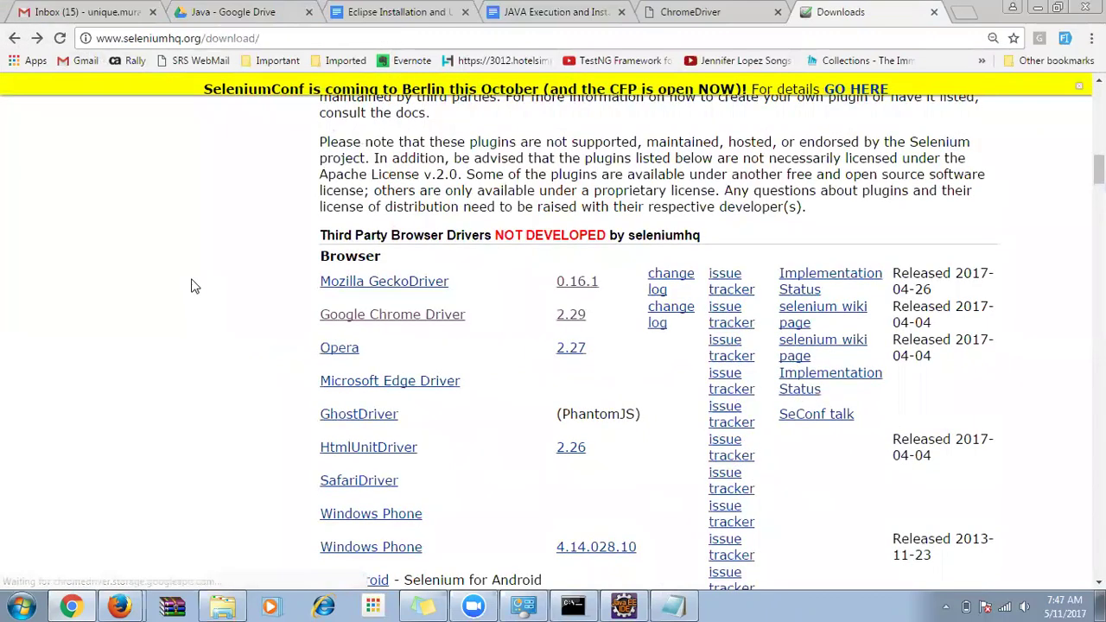
{"action": "left_click", "coordinate": [572, 316]}
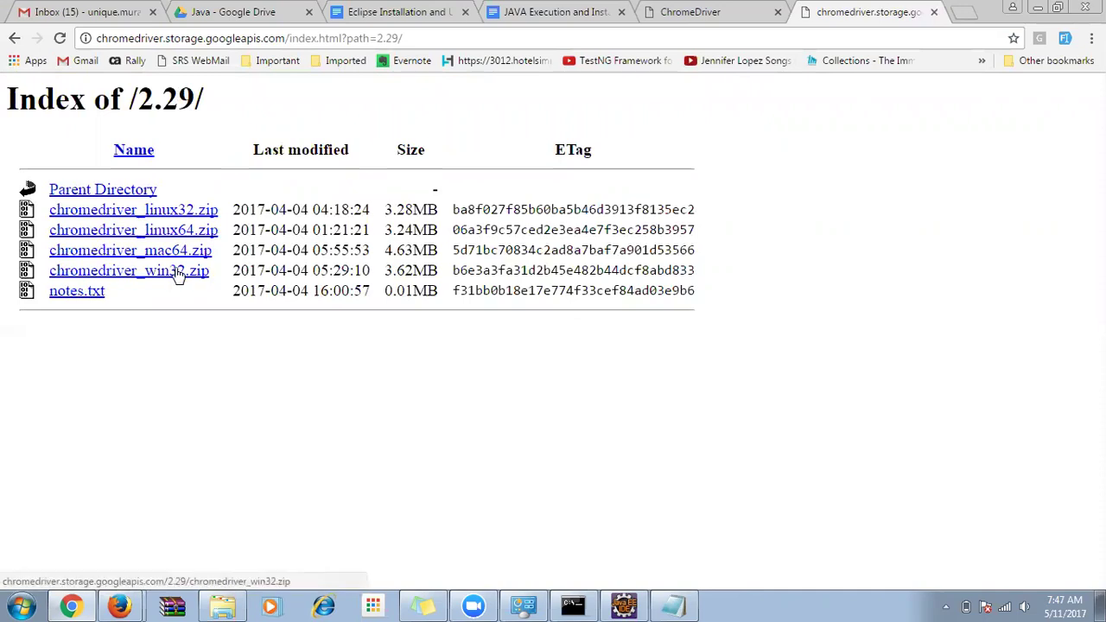
{"action": "left_click", "coordinate": [223, 606]}
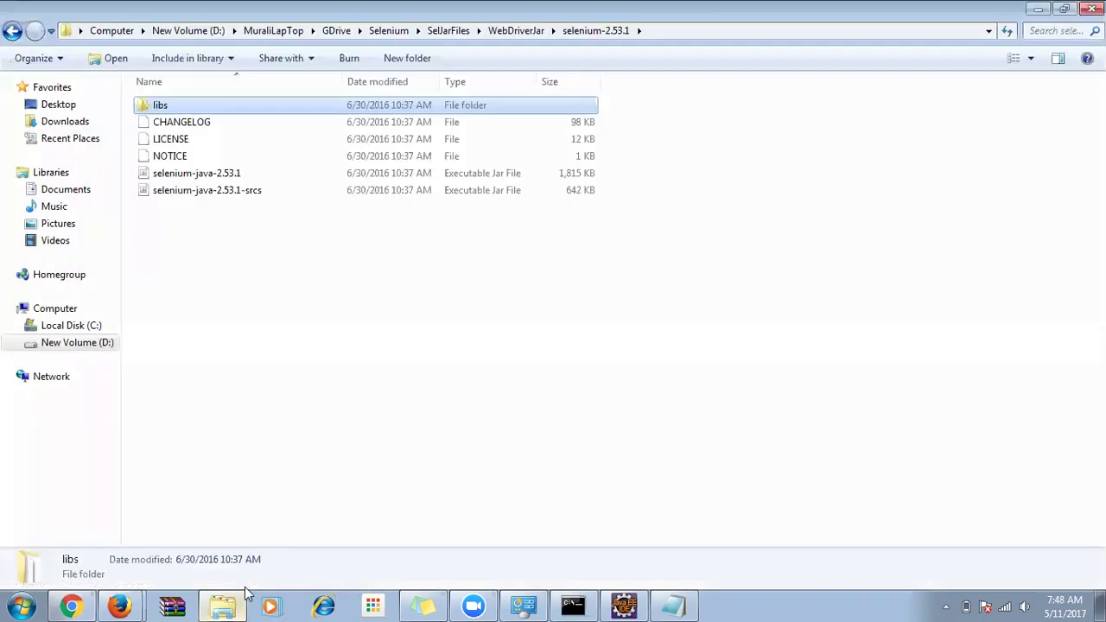
Go from SelJarFiles into Drivers\NewVersion and select the chromedriver application.
{"action": "left_click", "coordinate": [436, 32]}
{"action": "left_click", "coordinate": [178, 159]}
{"action": "double_click", "coordinate": [179, 159]}
{"action": "double_click", "coordinate": [173, 147]}
{"action": "left_click", "coordinate": [184, 125]}
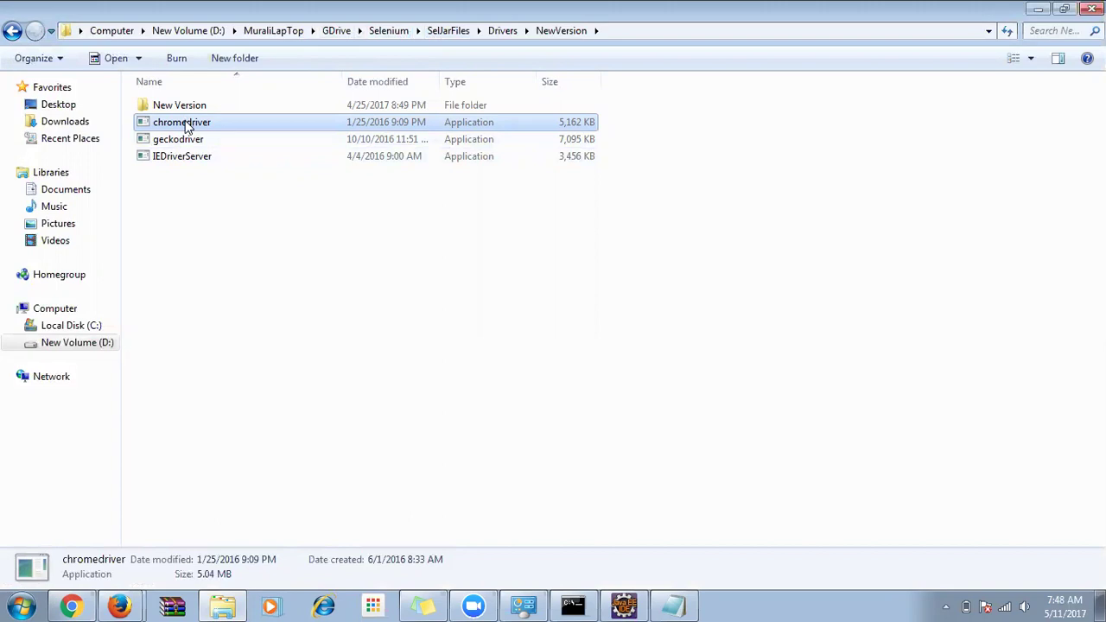
Back in Eclipse, place the caret on the empty line above the ChromeDriver statement.
{"action": "left_click", "coordinate": [623, 605]}
{"action": "left_click_drag", "start_coordinate": [780, 226], "coordinate": [477, 224]}
{"action": "left_click", "coordinate": [529, 213]}
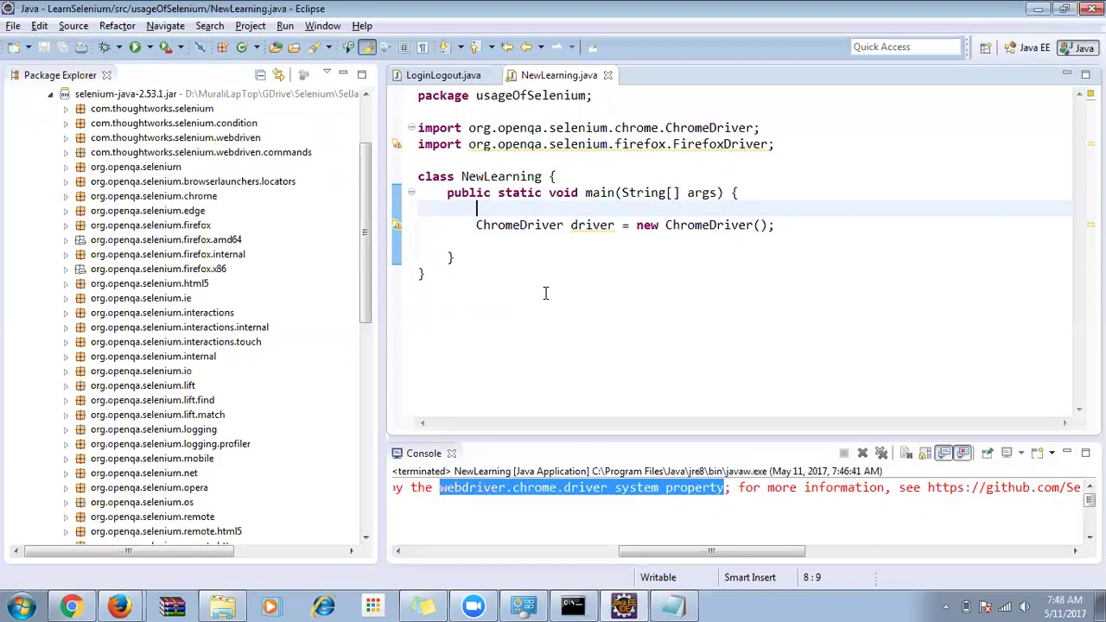
{"action": "key", "text": "alt+Tab"}
{"action": "key", "text": "alt+Tab"}
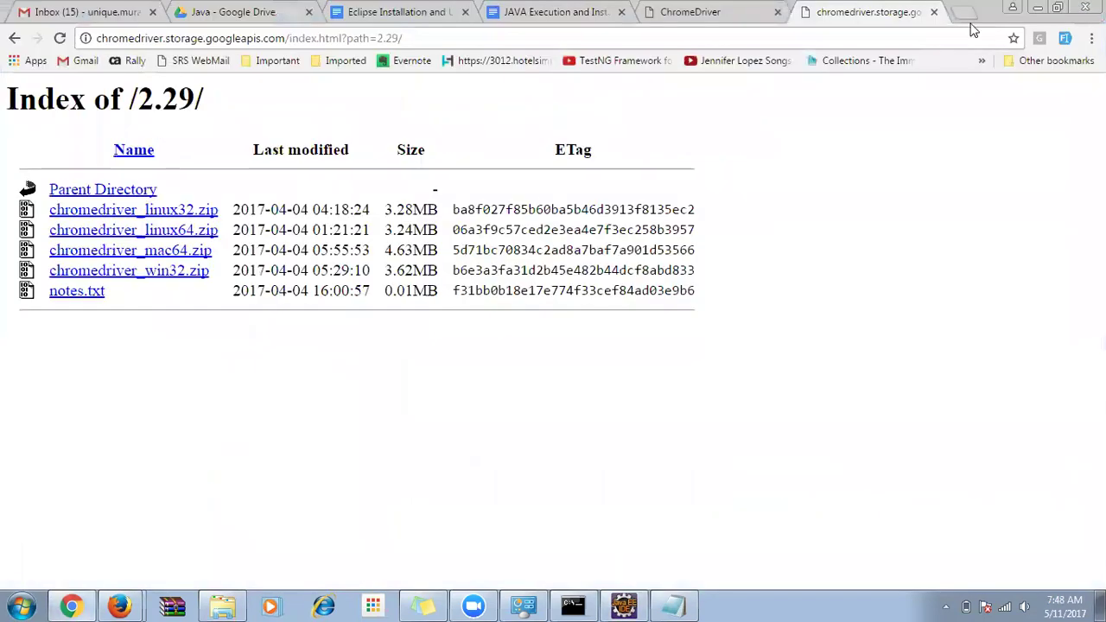
Search Google for 'open chrome browser in selenium' in a new Chrome tab.
{"action": "left_click", "coordinate": [962, 19]}
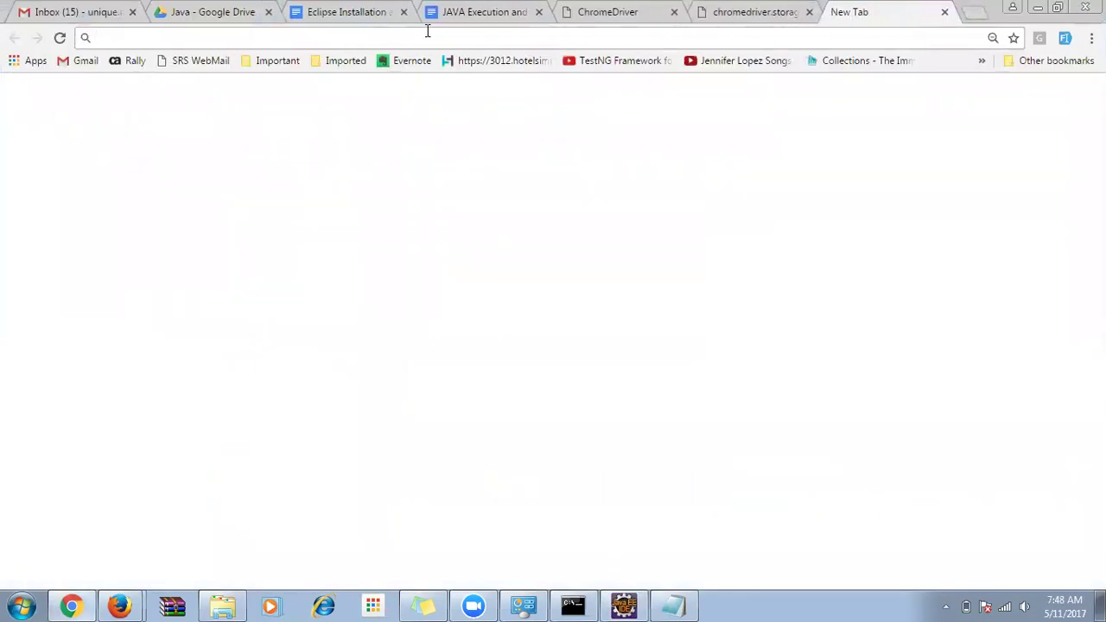
{"action": "type", "text": "open"}
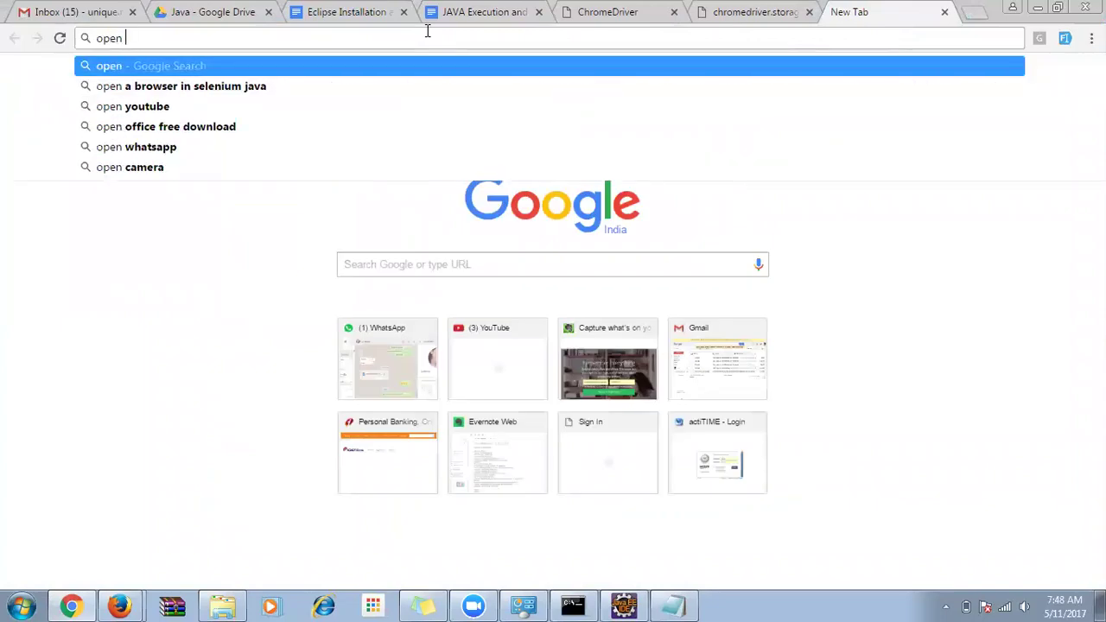
{"action": "type", "text": "g"}
{"action": "key", "text": "BackSpace"}
{"action": "type", "text": "chrome browser in"}
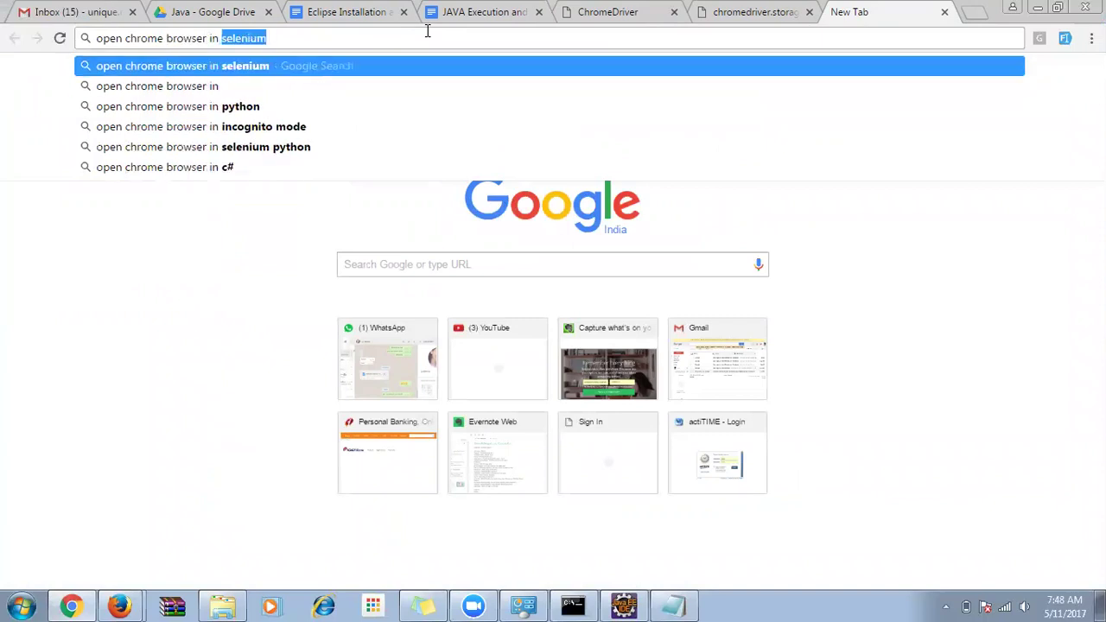
{"action": "key", "text": "Return"}
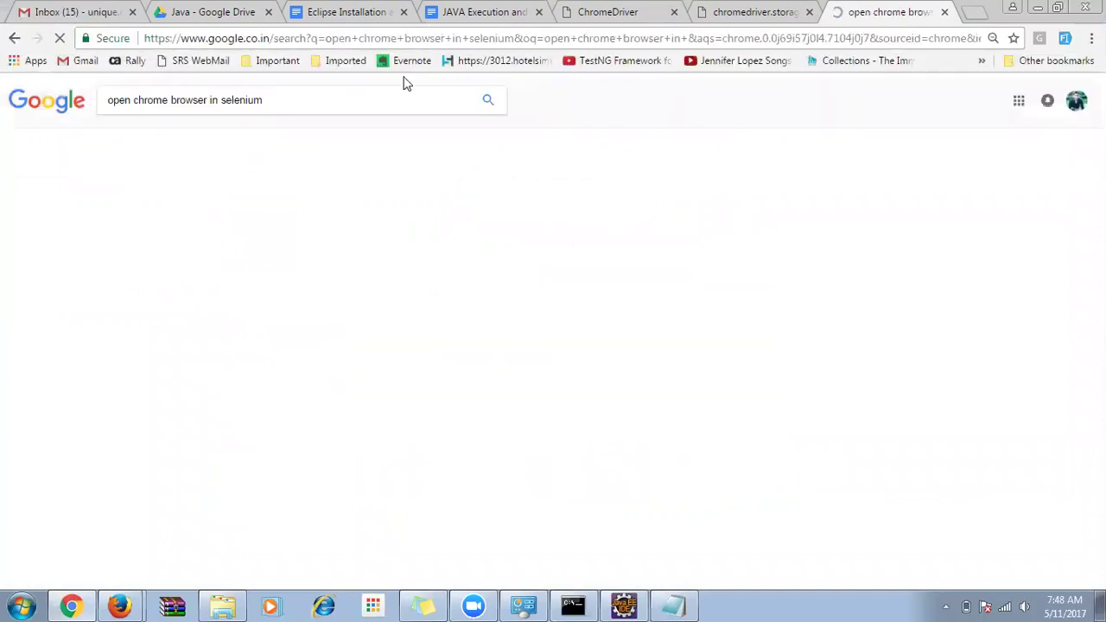
Copy the System.setProperty line from the result snippet and paste it into NewLearning.java.
{"action": "triple_click", "coordinate": [173, 102]}
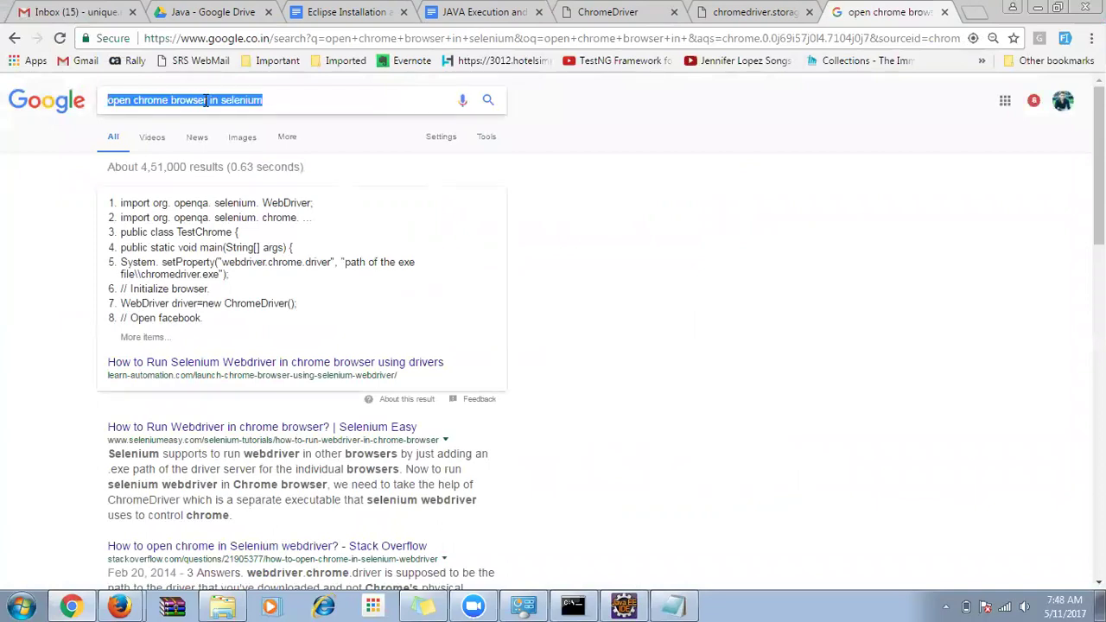
{"action": "left_click", "coordinate": [257, 100]}
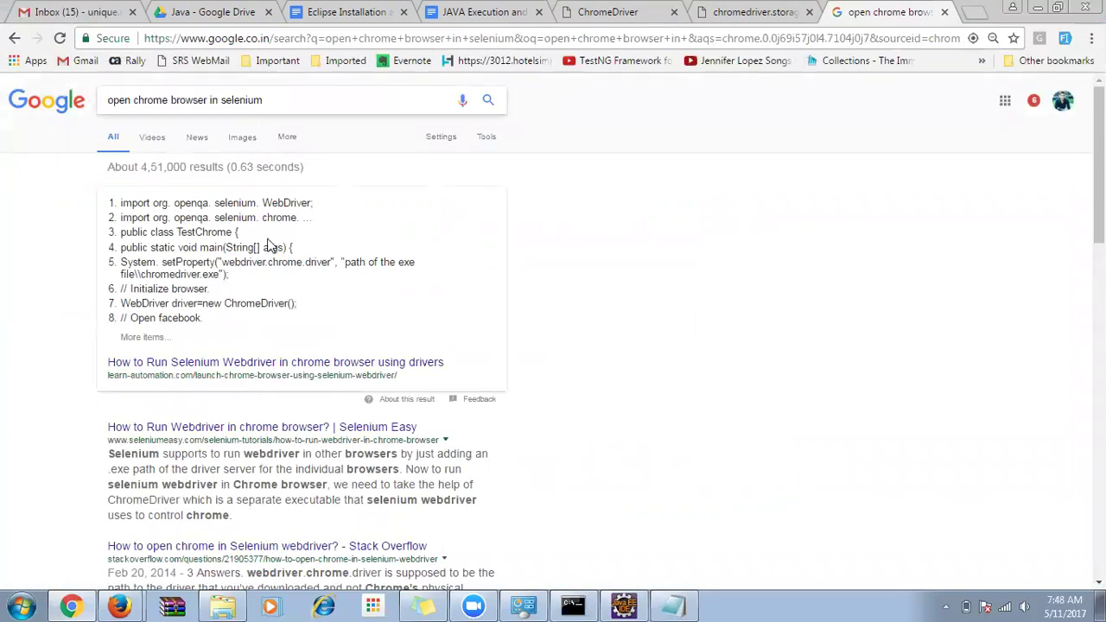
{"action": "left_click_drag", "start_coordinate": [124, 262], "coordinate": [239, 276]}
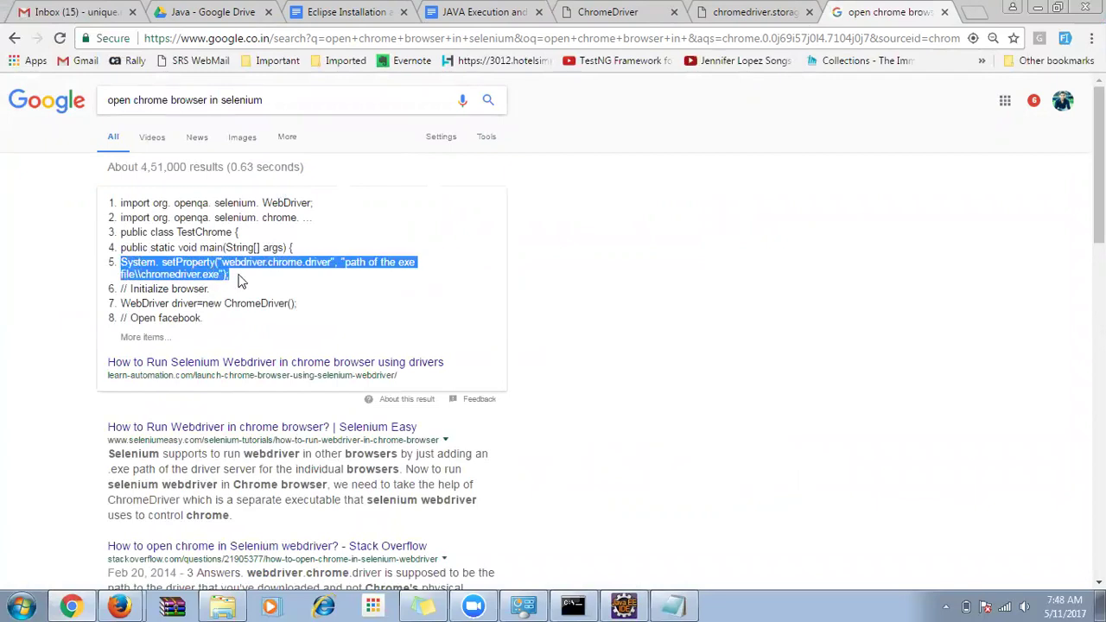
{"action": "key", "text": "ctrl+c"}
{"action": "key", "text": "alt+Tab"}
{"action": "key", "text": "ctrl+v"}
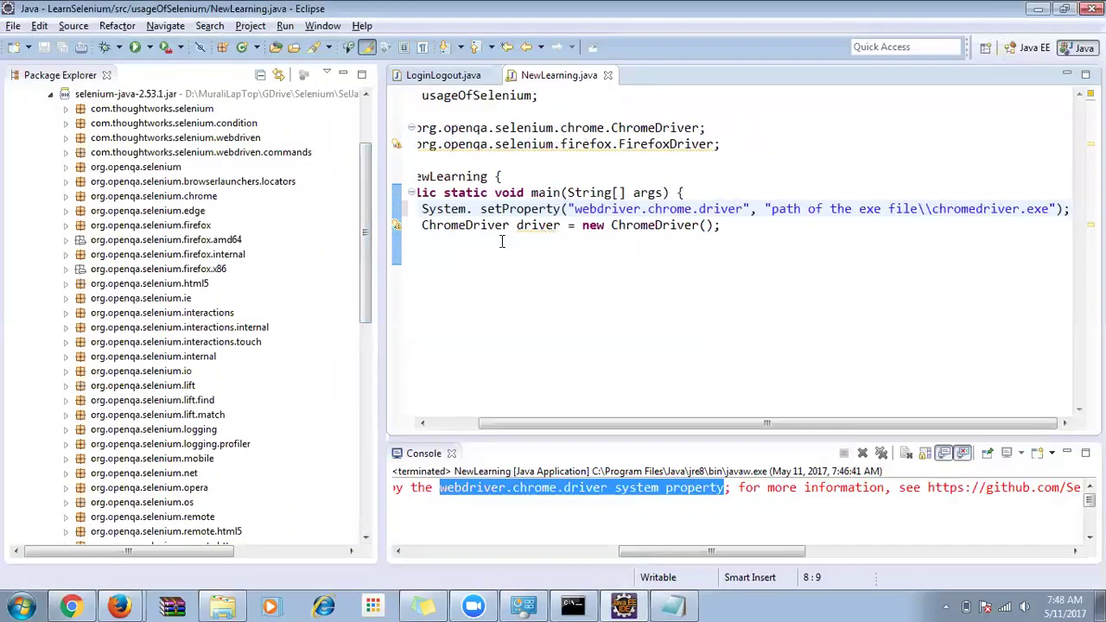
Remove the stray space after 'System.' in the setProperty line and save.
{"action": "left_click", "coordinate": [473, 422]}
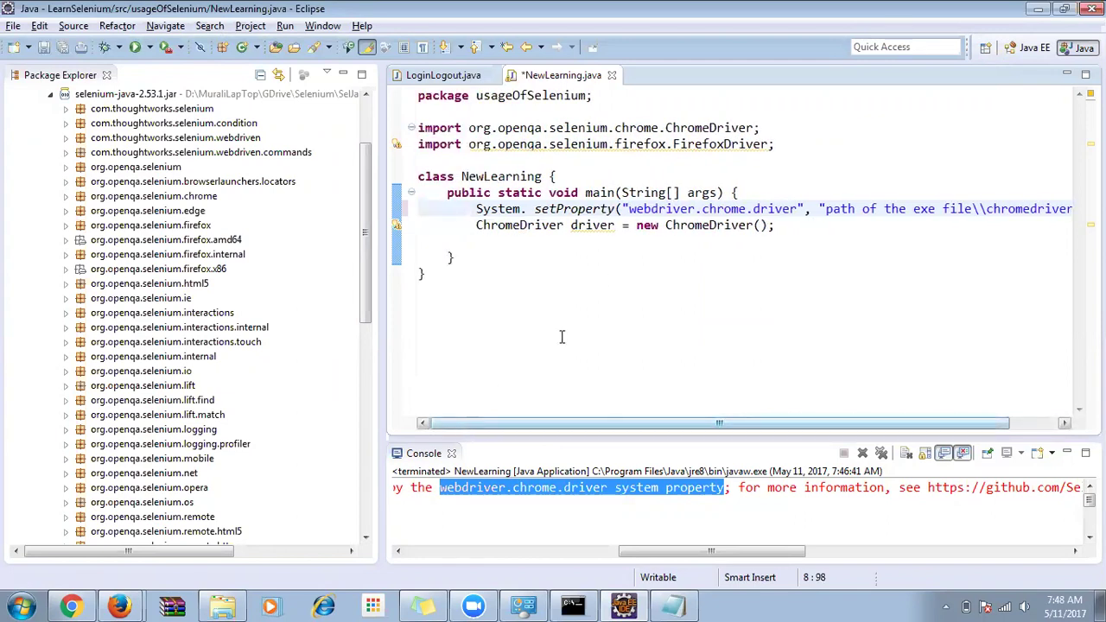
{"action": "left_click", "coordinate": [534, 209]}
{"action": "key", "text": "BackSpace"}
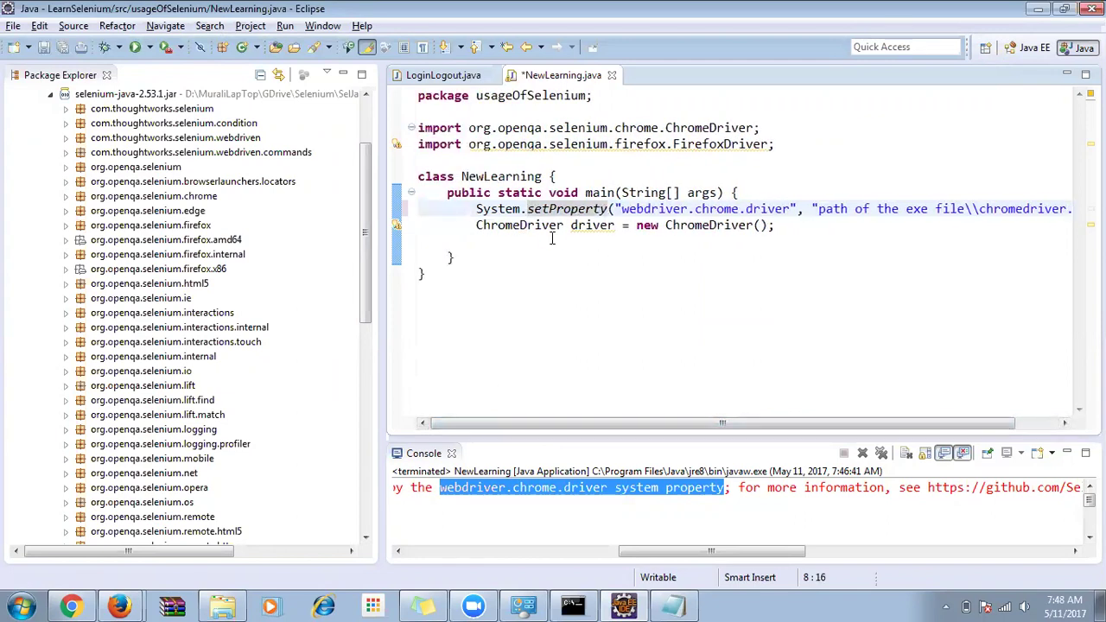
{"action": "key", "text": "ctrl+s"}
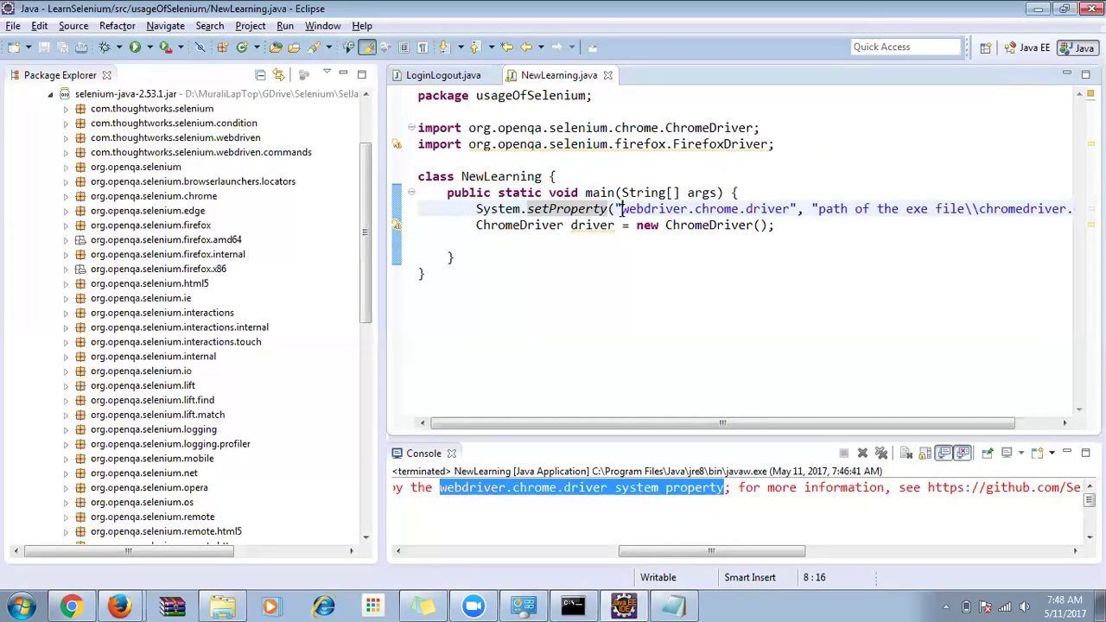
Review the webdriver.chrome.driver console error and select the placeholder path in setProperty.
{"action": "left_click_drag", "start_coordinate": [622, 209], "coordinate": [791, 209]}
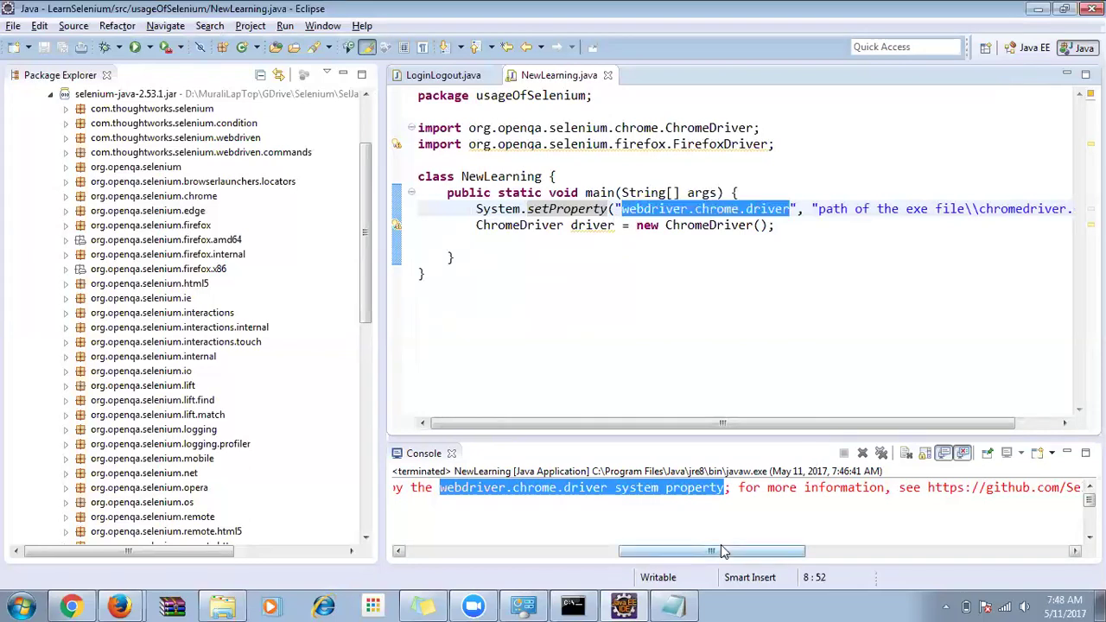
{"action": "left_click", "coordinate": [511, 487]}
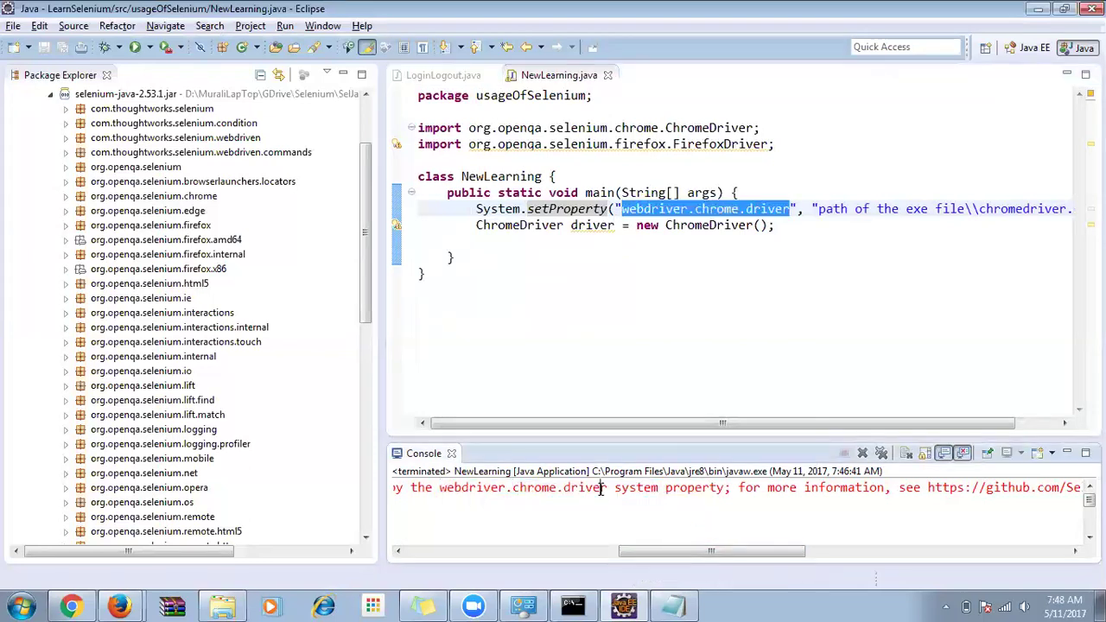
{"action": "left_click_drag", "start_coordinate": [606, 488], "coordinate": [446, 485]}
{"action": "left_click_drag", "start_coordinate": [615, 487], "coordinate": [724, 488]}
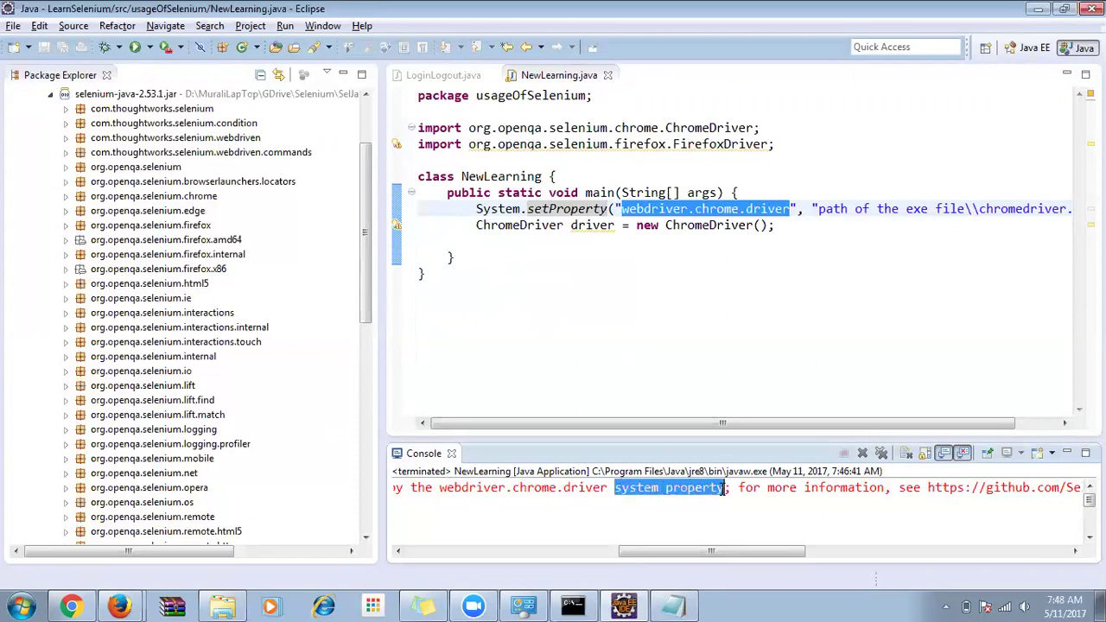
{"action": "left_click_drag", "start_coordinate": [734, 554], "coordinate": [813, 554]}
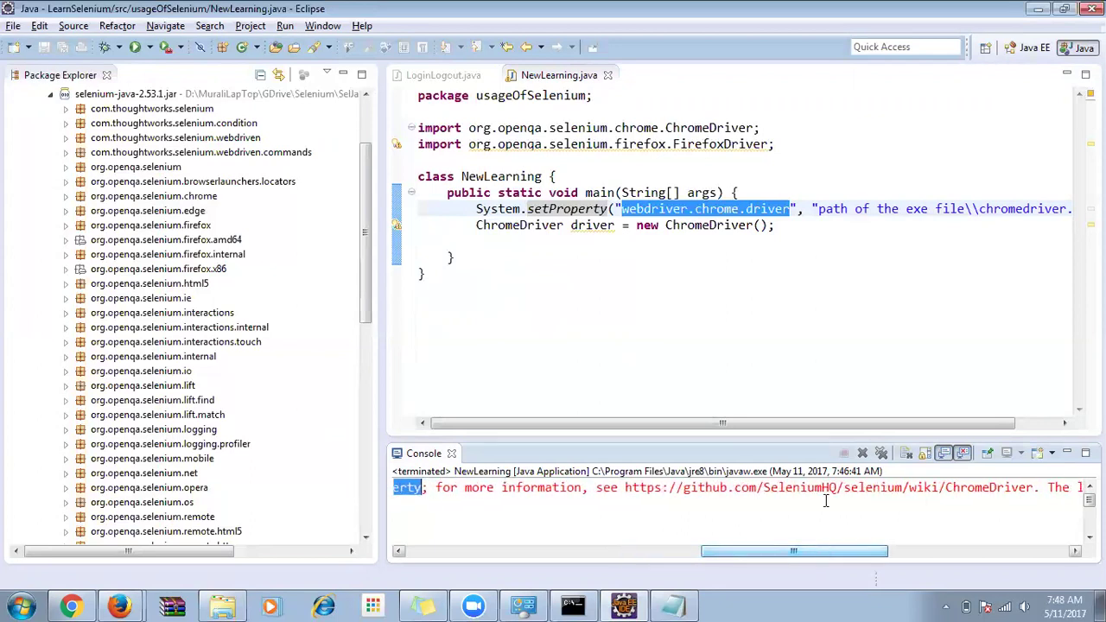
{"action": "left_click", "coordinate": [816, 209]}
{"action": "left_click_drag", "start_coordinate": [845, 423], "coordinate": [930, 424]}
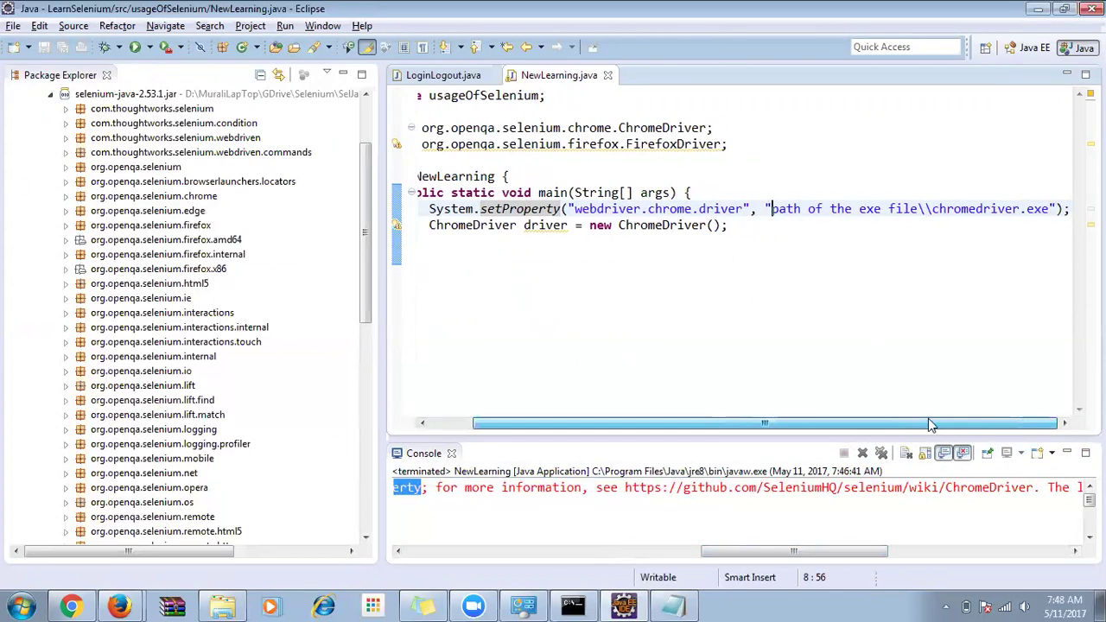
{"action": "left_click", "coordinate": [1047, 209], "text": "shift"}
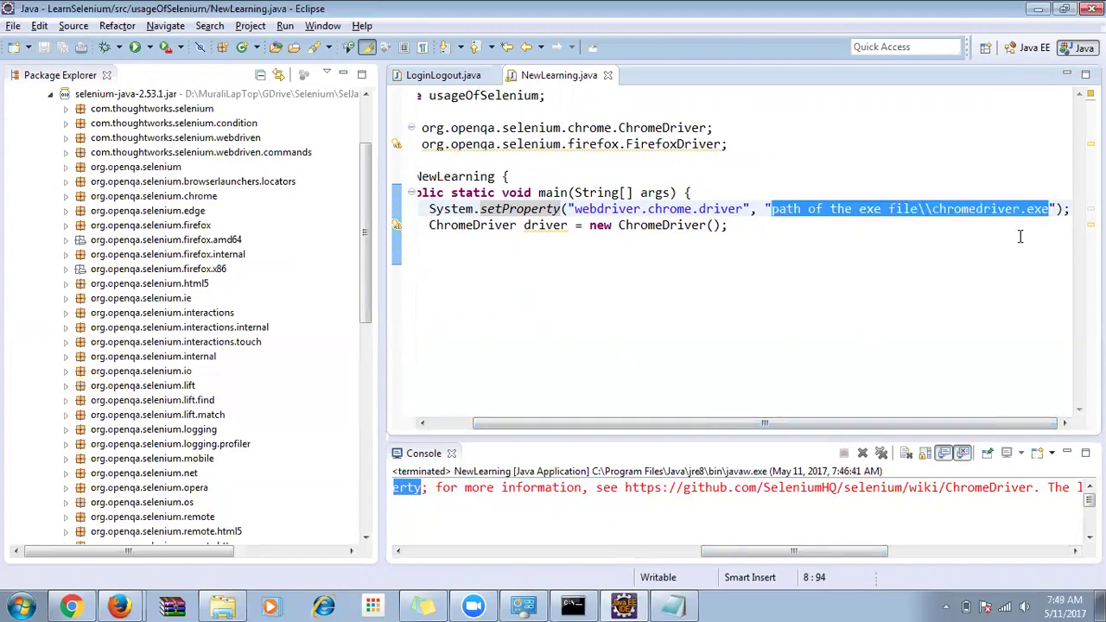
{"action": "key", "text": "alt+Tab"}
{"action": "key", "text": "alt+Tab"}
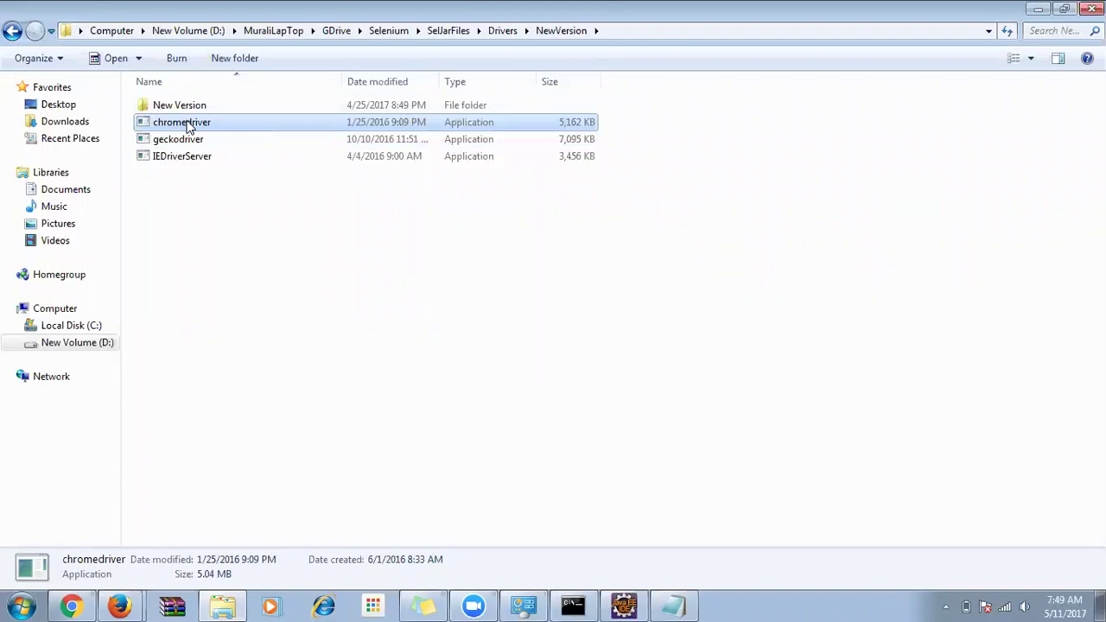
Copy chromedriver's full path from Explorer and paste it over the placeholder string in setProperty.
{"action": "double_click", "coordinate": [189, 126]}
{"action": "right_click", "coordinate": [184, 123]}
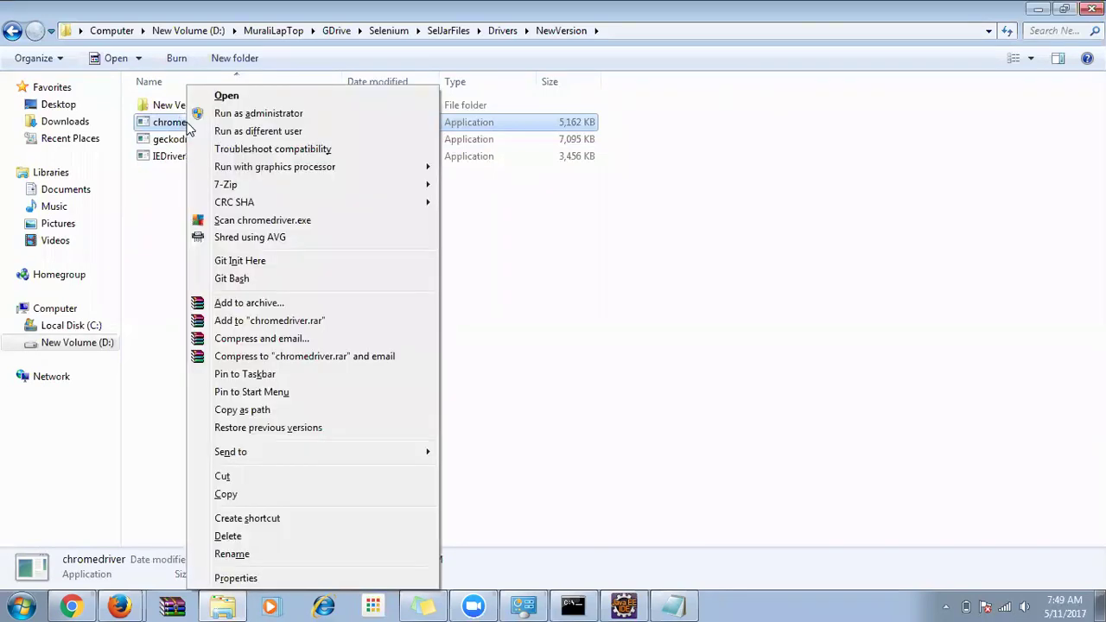
{"action": "left_click", "coordinate": [272, 411]}
{"action": "key", "text": "alt+Tab"}
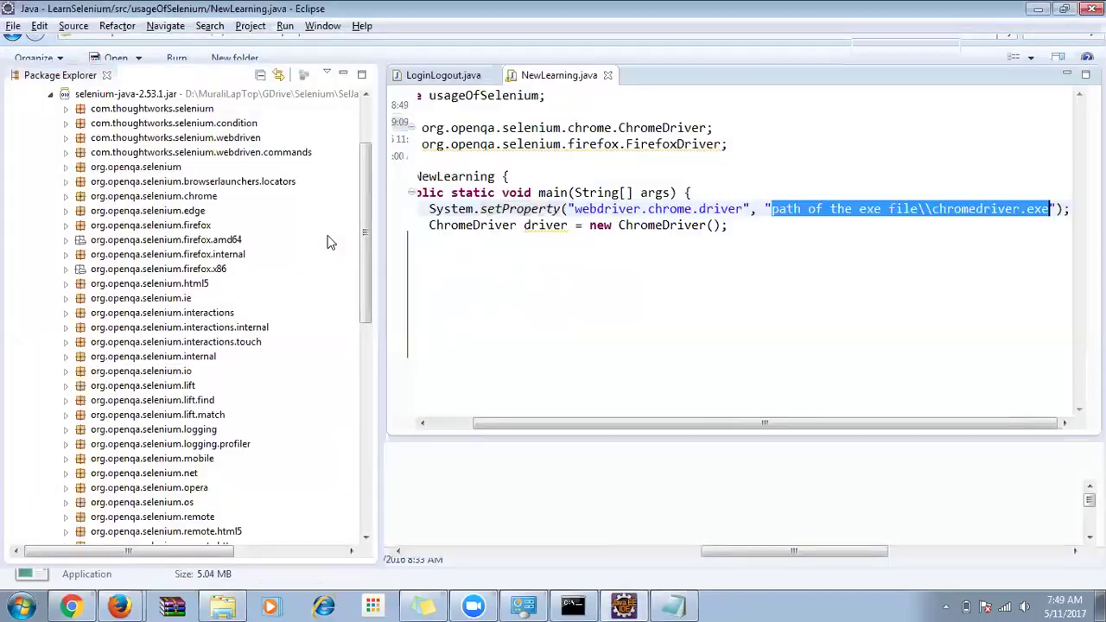
{"action": "key", "text": "Left"}
{"action": "double_click", "coordinate": [1058, 209]}
{"action": "key", "text": "BackSpace"}
{"action": "key", "text": "BackSpace"}
{"action": "key", "text": "ctrl+v"}
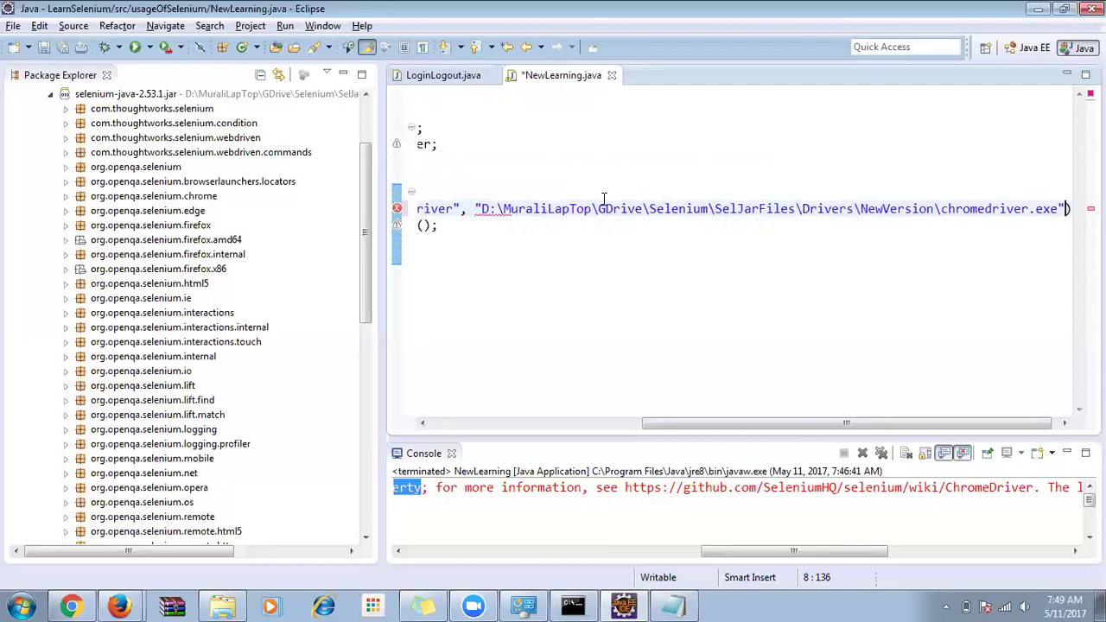
Double every backslash in the chromedriver.exe path and save NewLearning.java.
{"action": "left_click", "coordinate": [943, 208]}
{"action": "type", "text": "\\"}
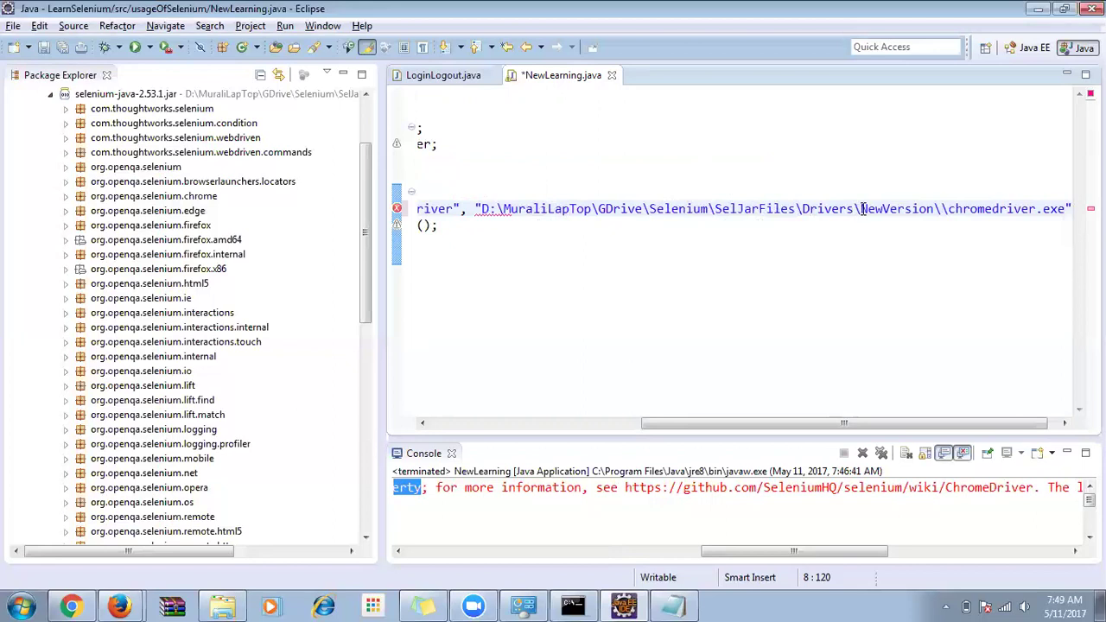
{"action": "type", "text": "\\"}
{"action": "left_click", "coordinate": [801, 209]}
{"action": "type", "text": "\\"}
{"action": "left_click", "coordinate": [714, 209]}
{"action": "type", "text": "\\"}
{"action": "left_click", "coordinate": [644, 208]}
{"action": "type", "text": "\\"}
{"action": "left_click", "coordinate": [591, 208]}
{"action": "type", "text": "\\"}
{"action": "left_click", "coordinate": [503, 208]}
{"action": "type", "text": "\\"}
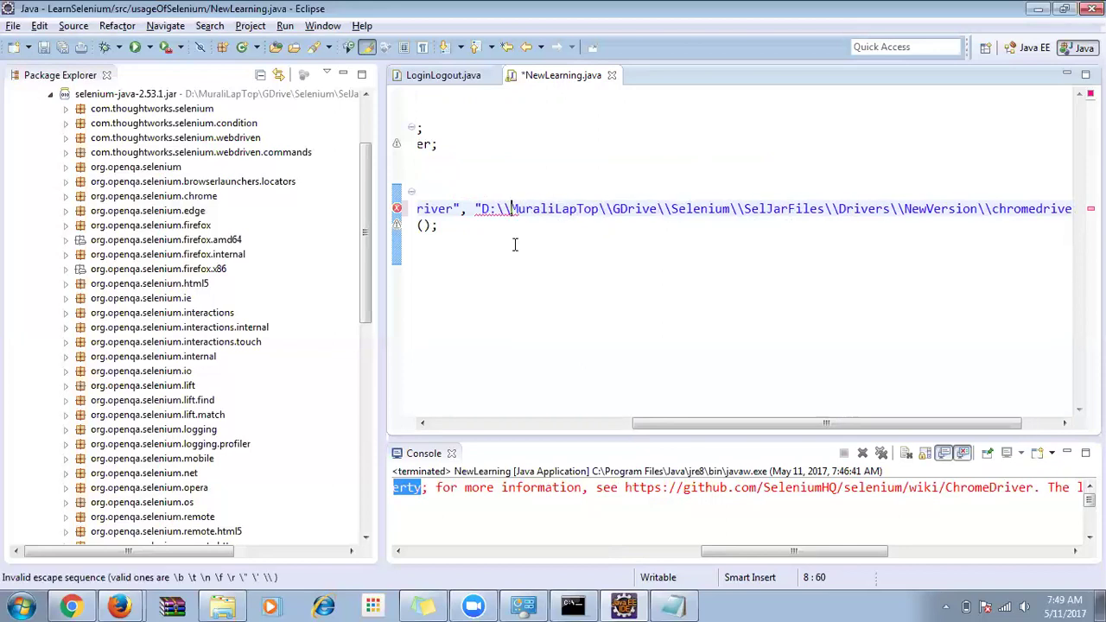
{"action": "key", "text": "ctrl+s"}
Check the ChromeDriver statement and the chromedriver path against the NewVersion folder.
{"action": "left_click_drag", "start_coordinate": [726, 423], "coordinate": [481, 400]}
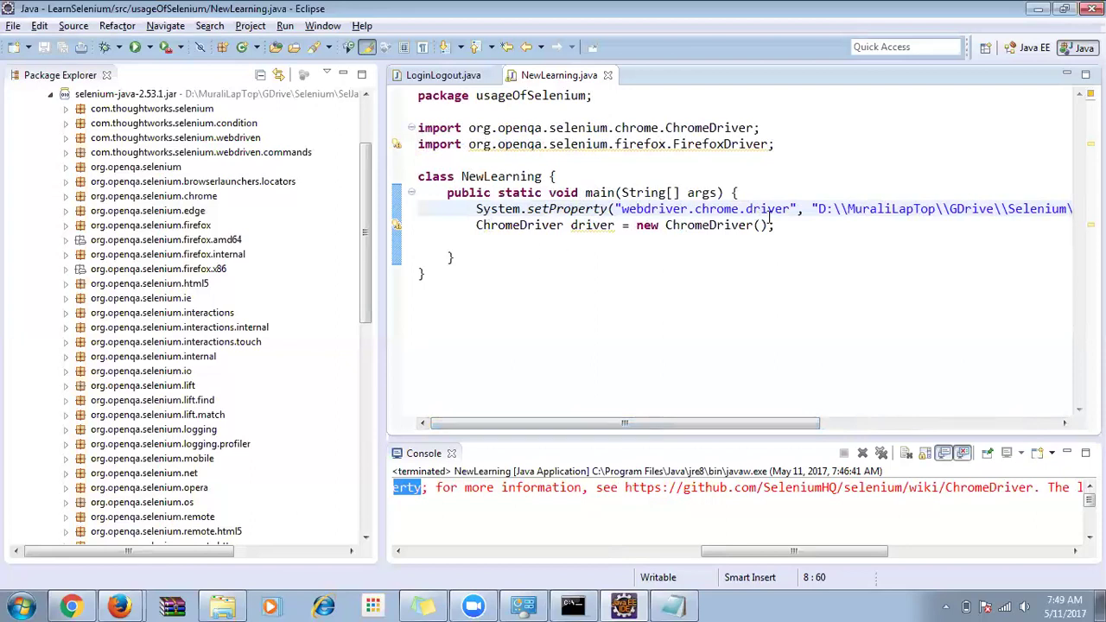
{"action": "left_click_drag", "start_coordinate": [772, 424], "coordinate": [793, 424]}
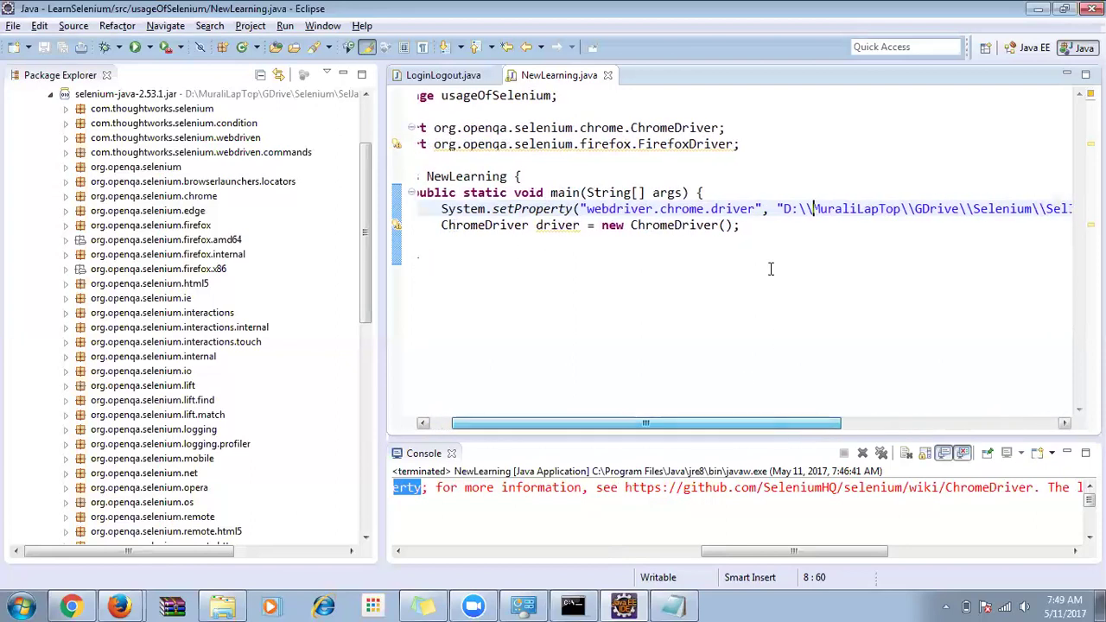
{"action": "left_click", "coordinate": [743, 225]}
{"action": "key", "text": "shift+Home"}
{"action": "left_click_drag", "start_coordinate": [553, 423], "coordinate": [774, 432]}
{"action": "double_click", "coordinate": [954, 208]}
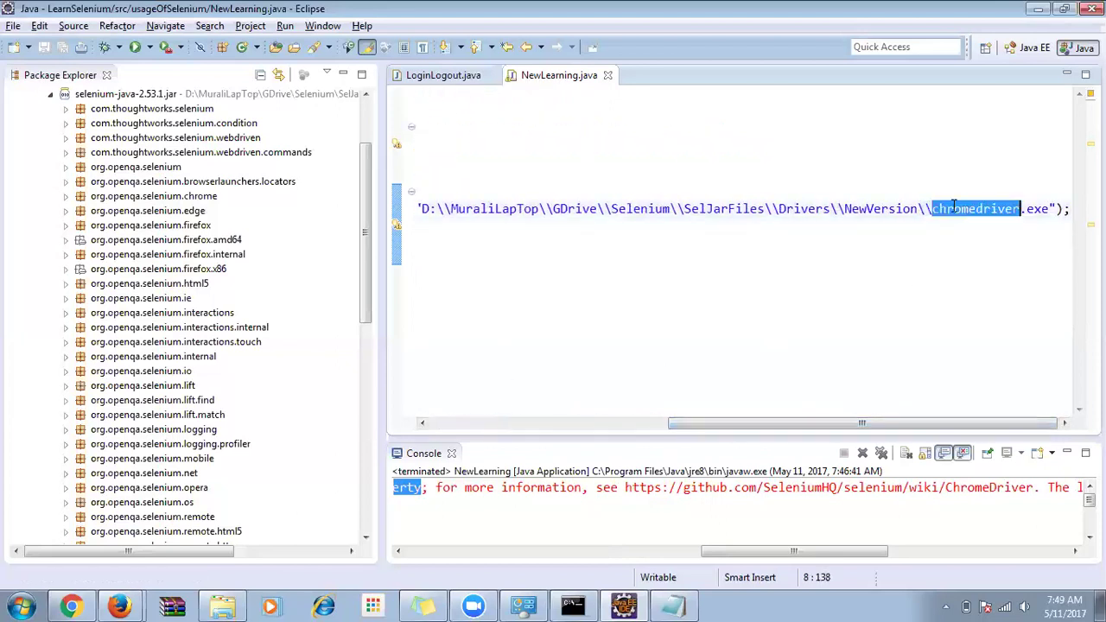
{"action": "key", "text": "alt+Tab"}
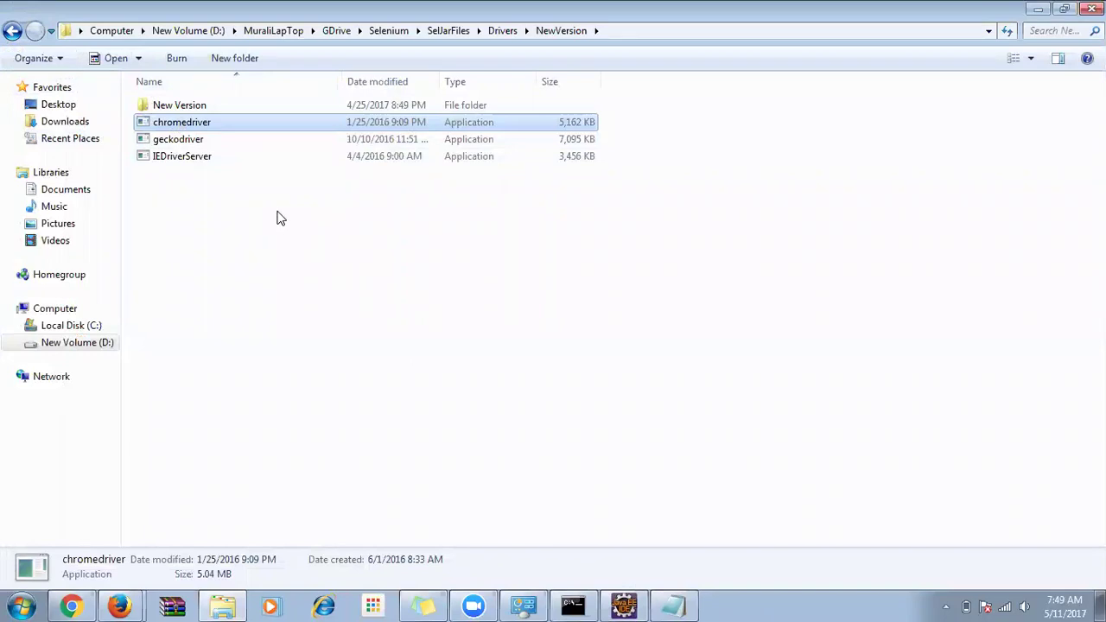
{"action": "key", "text": "alt+Tab"}
{"action": "left_click", "coordinate": [583, 423]}
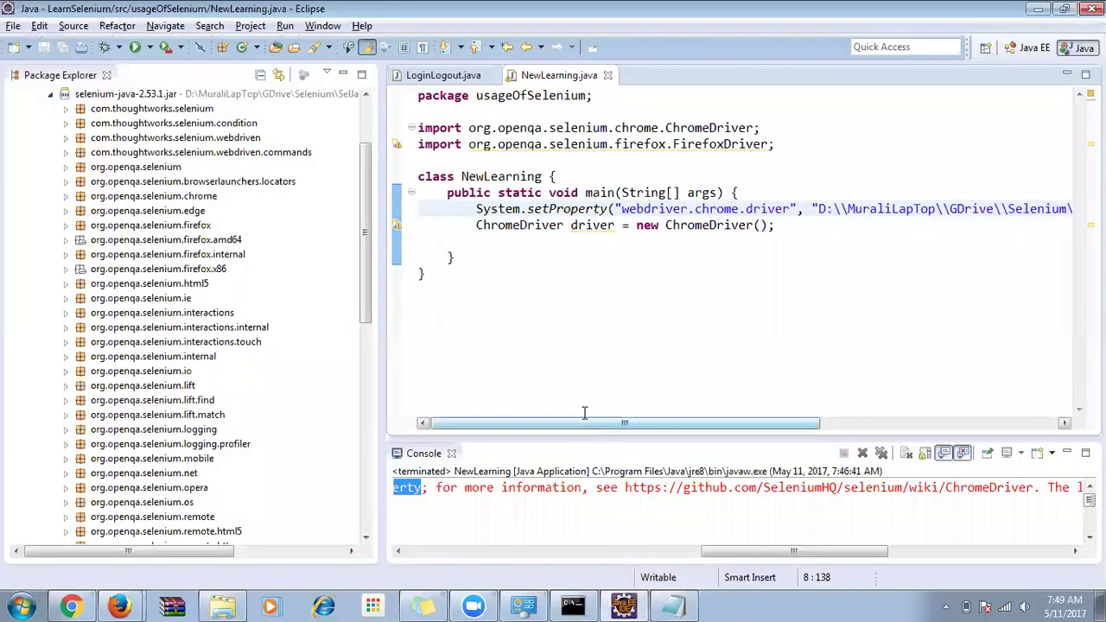
{"action": "left_click_drag", "start_coordinate": [476, 225], "coordinate": [780, 227]}
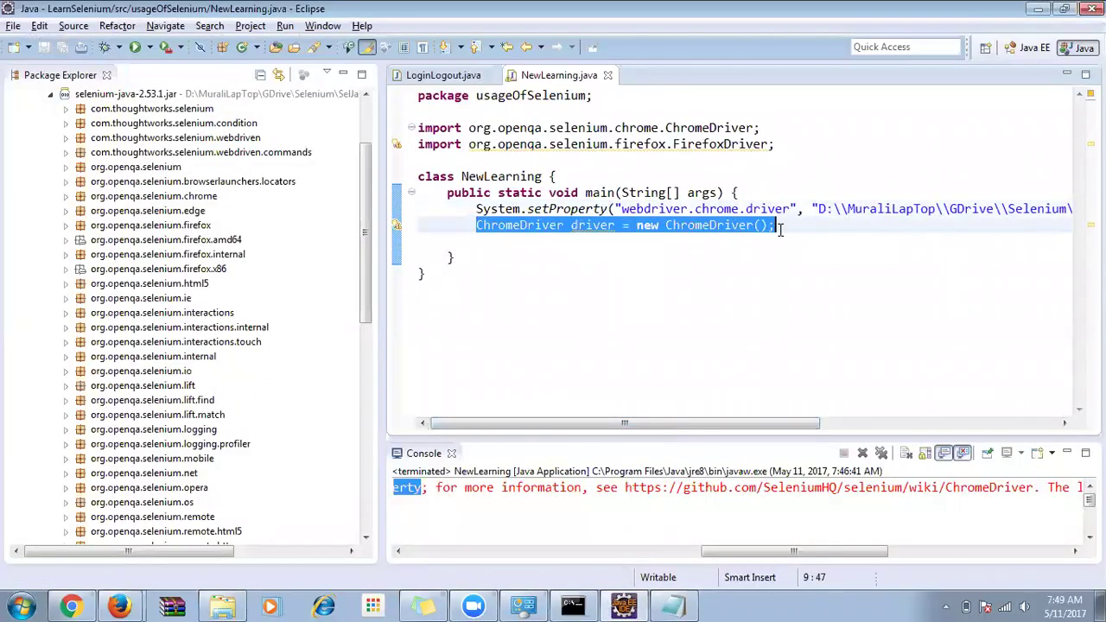
{"action": "left_click", "coordinate": [609, 243]}
Run NewLearning as a Java application so ChromeDriver opens a blank Chrome window.
{"action": "right_click", "coordinate": [604, 247]}
{"action": "mouse_move", "coordinate": [665, 487]}
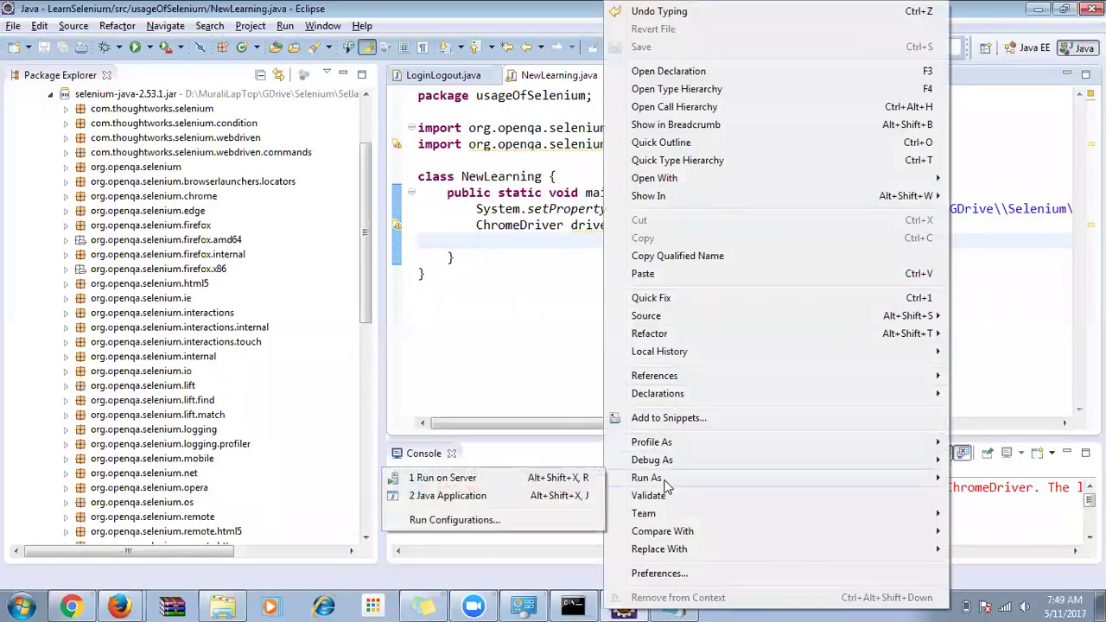
{"action": "left_click", "coordinate": [460, 496]}
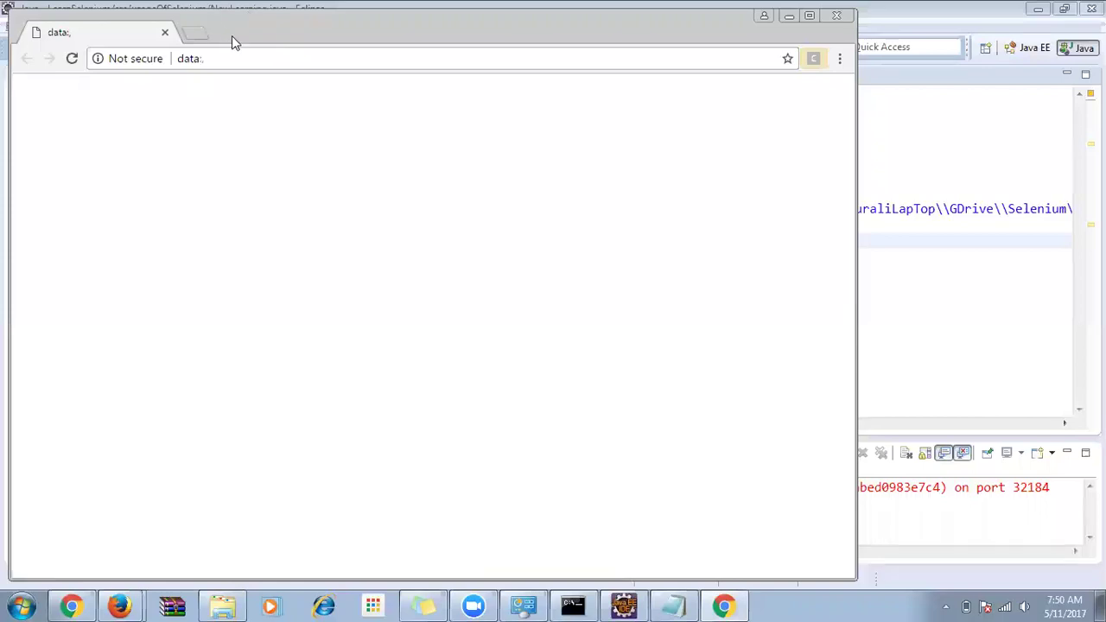
Close the launched Chrome, dismiss the chromedriver.exe crash notice, and return to the chromedriver storage page.
{"action": "left_click", "coordinate": [836, 17]}
{"action": "key", "text": "alt+Tab"}
{"action": "key", "text": "alt+Tab"}
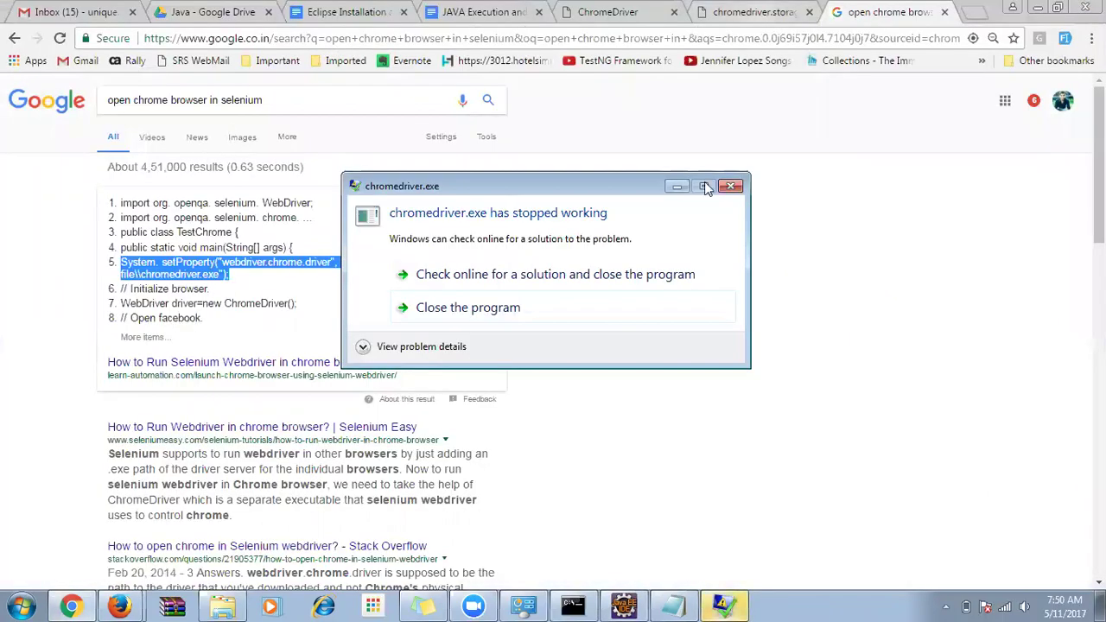
{"action": "left_click", "coordinate": [518, 308]}
{"action": "left_click", "coordinate": [737, 16]}
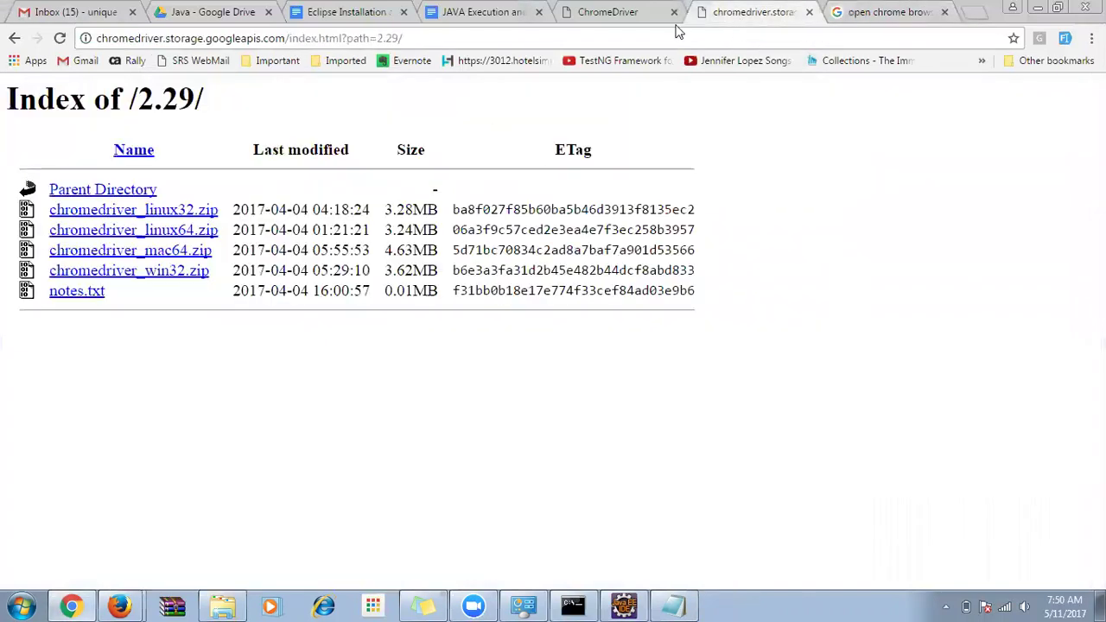